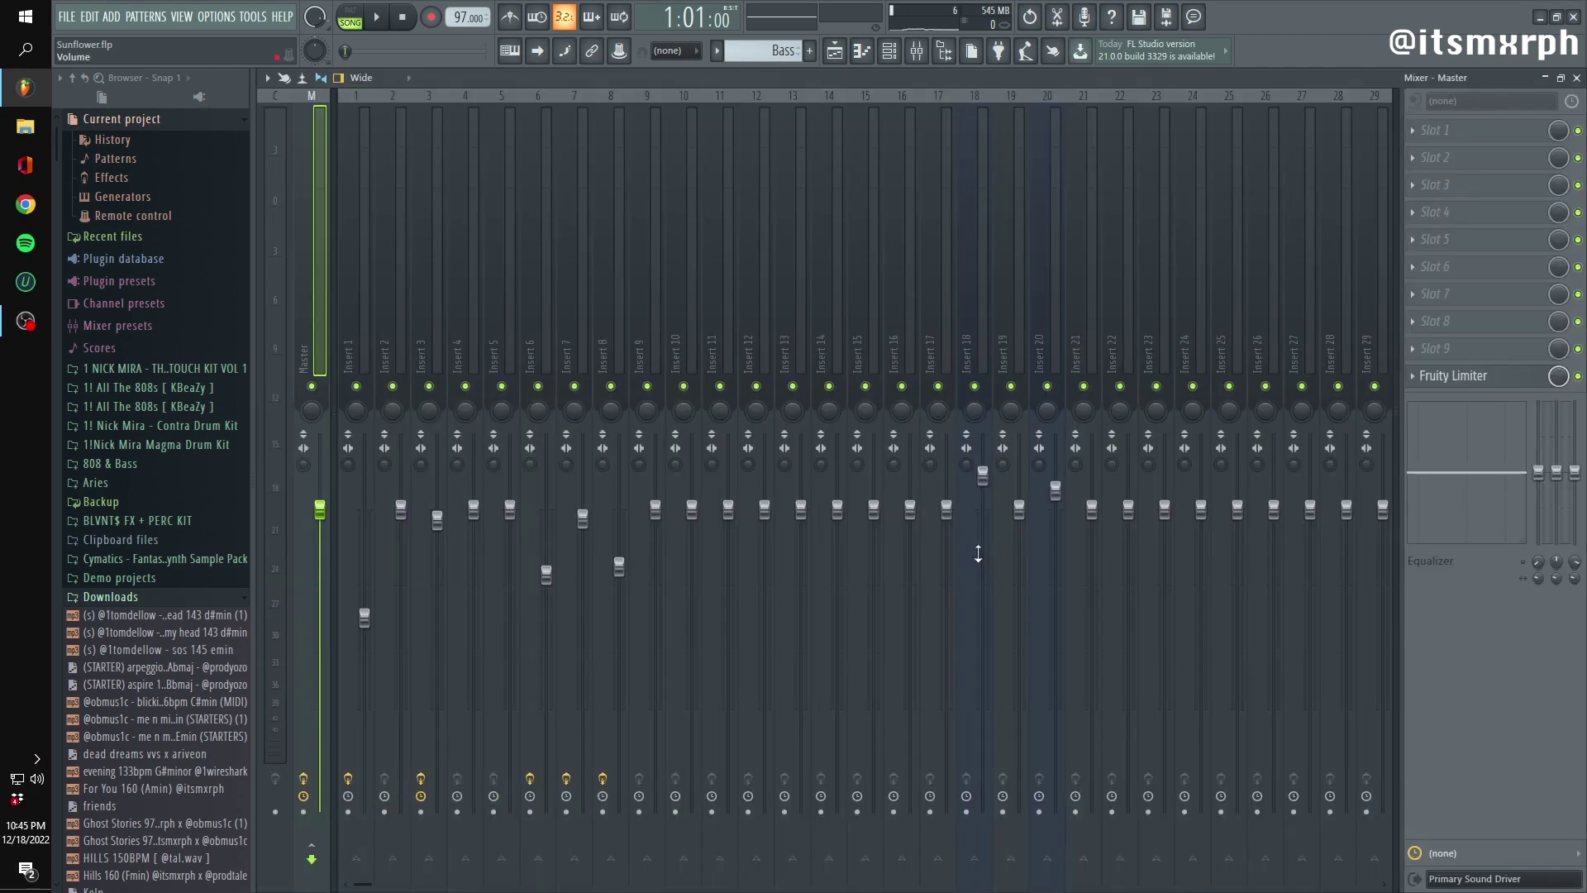
Bring Insert 18's mixer fader level with its neighbours and browse the effect plugins available for its first slot
{"action": "left_click", "coordinate": [982, 494]}
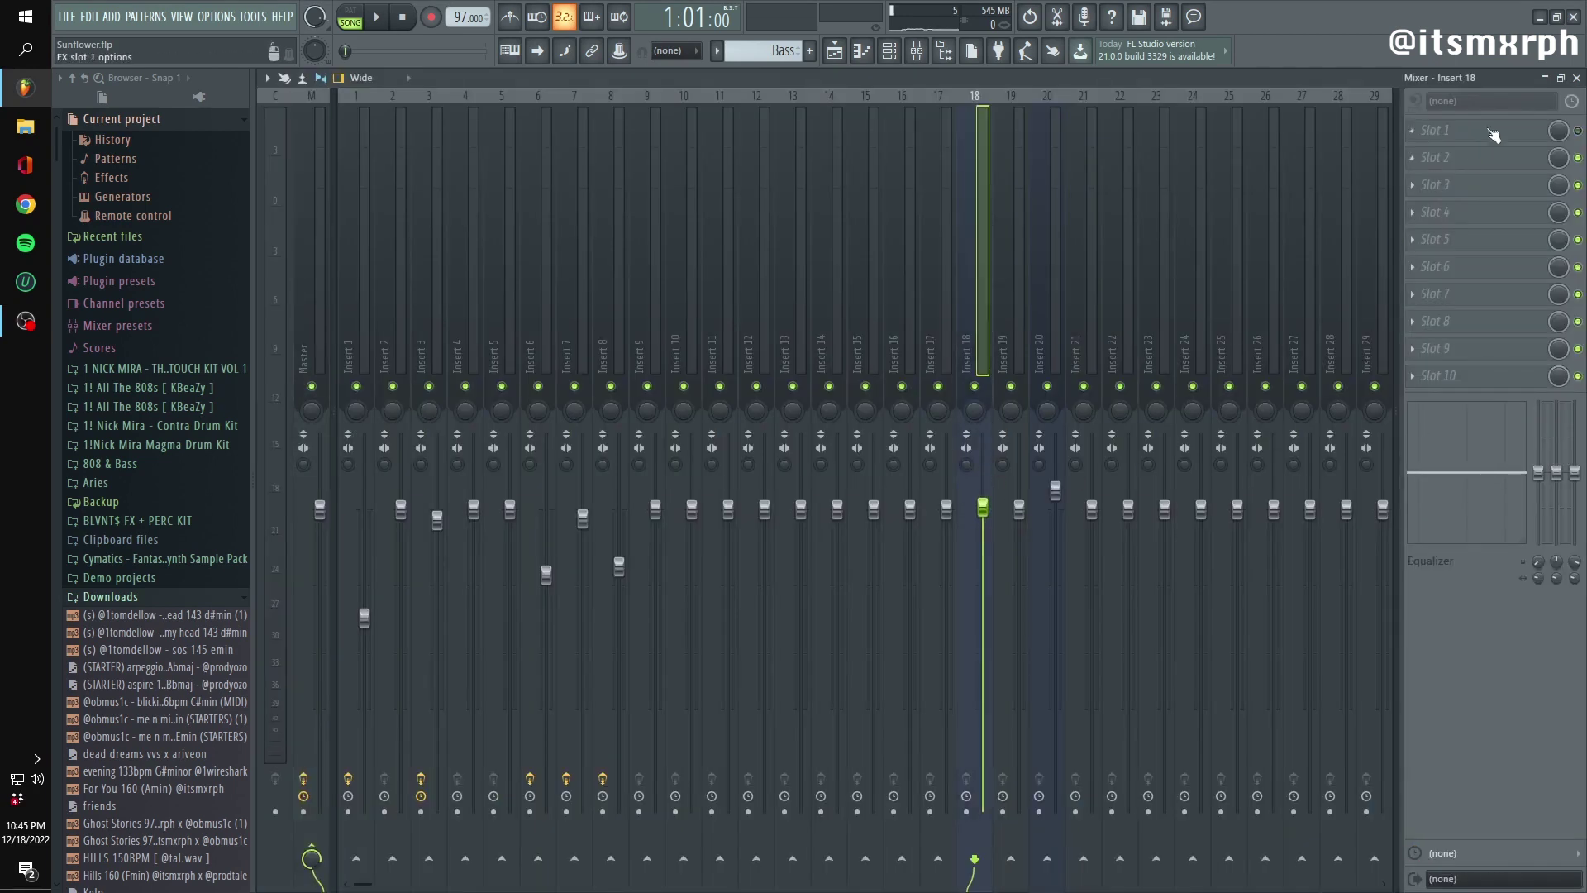
{"action": "left_click", "coordinate": [1435, 130]}
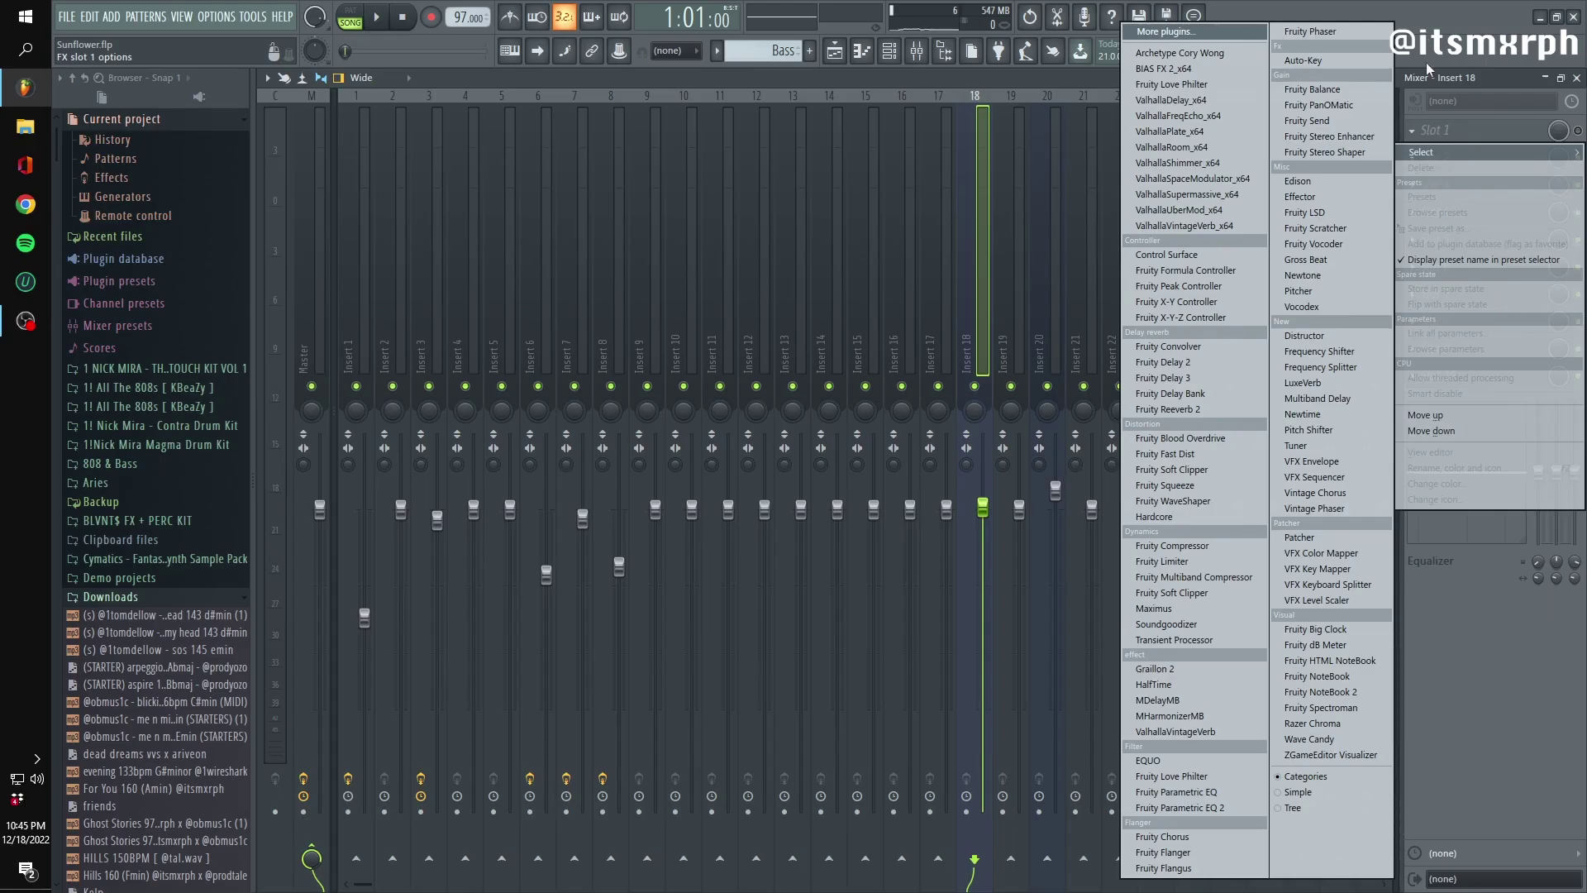
{"action": "left_click", "coordinate": [1443, 55]}
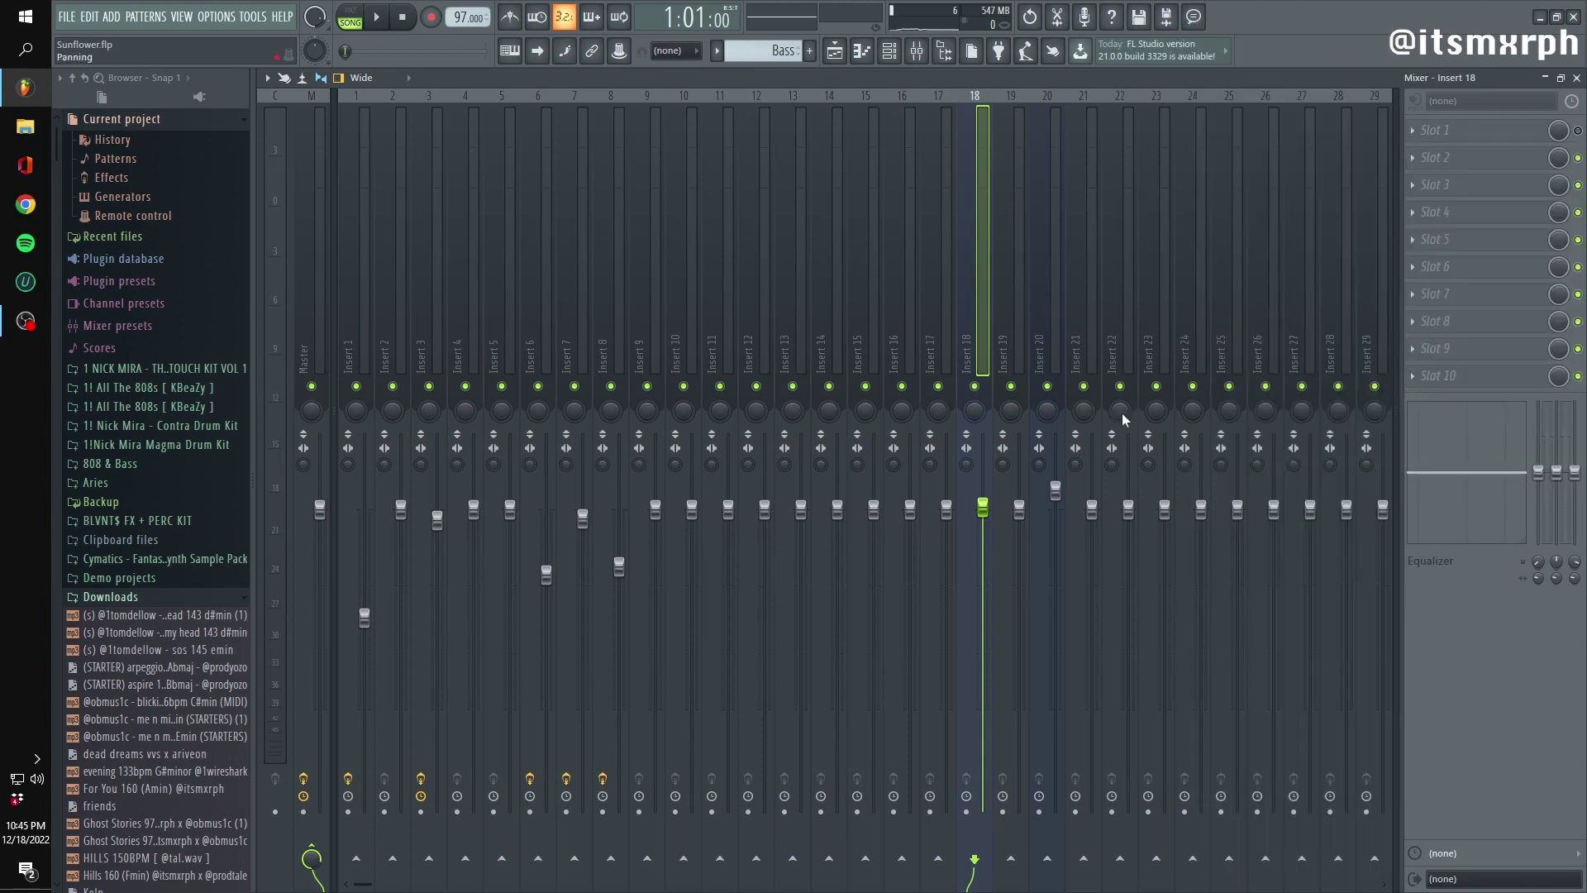
{"action": "scroll", "coordinate": [637, 319], "scroll_direction": "down", "scroll_amount": 3}
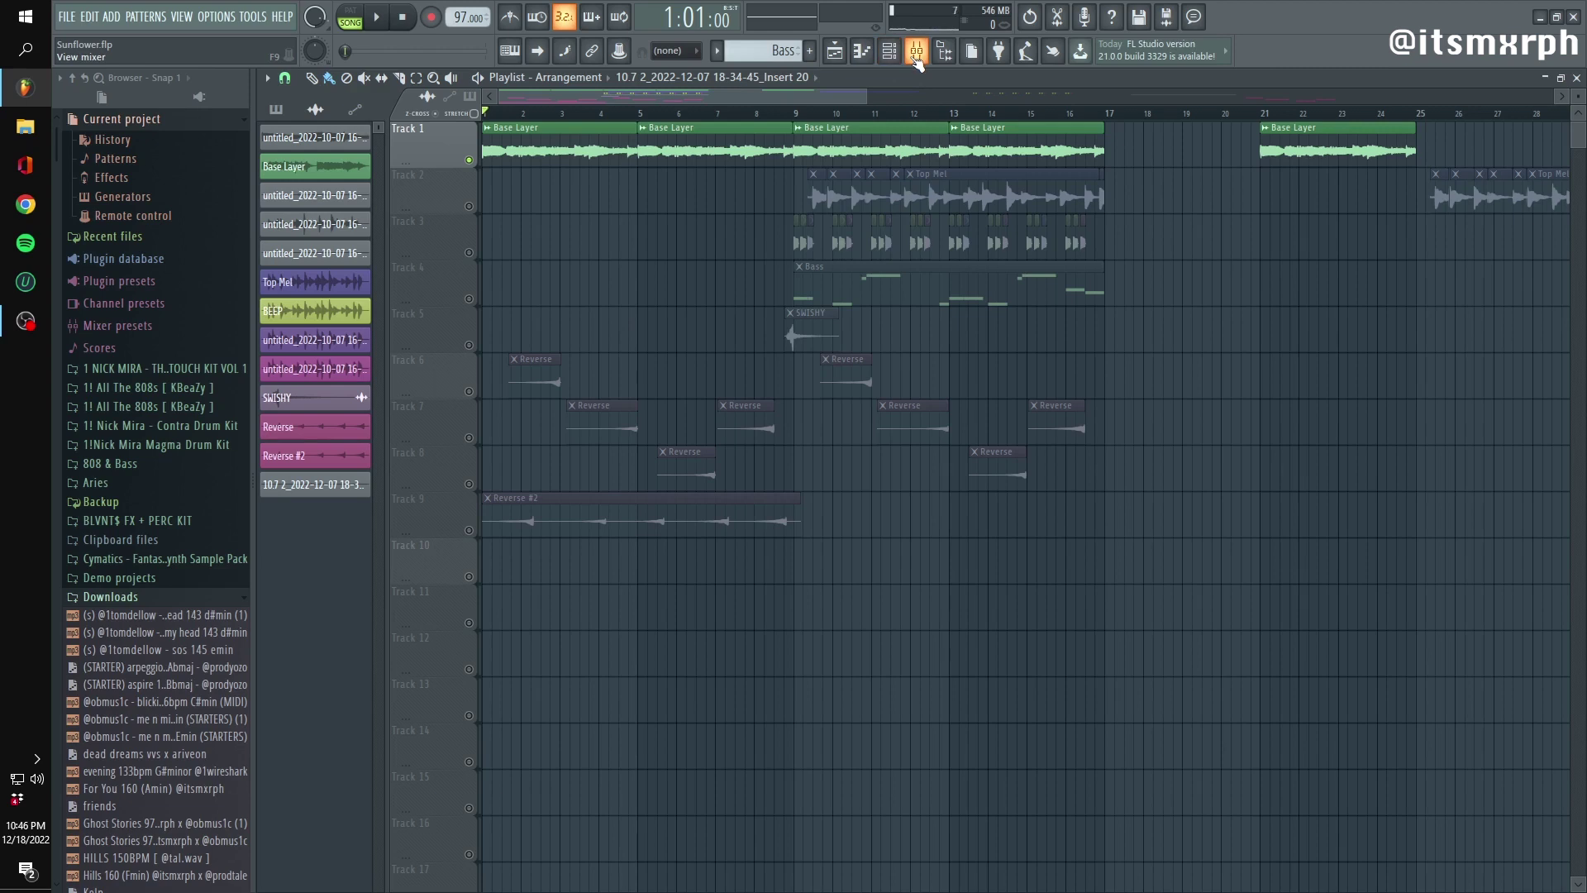
Return the playhead to bar 1, check the Base Layer clip's sample settings and show its mixer track, Insert 3
{"action": "left_click", "coordinate": [525, 116]}
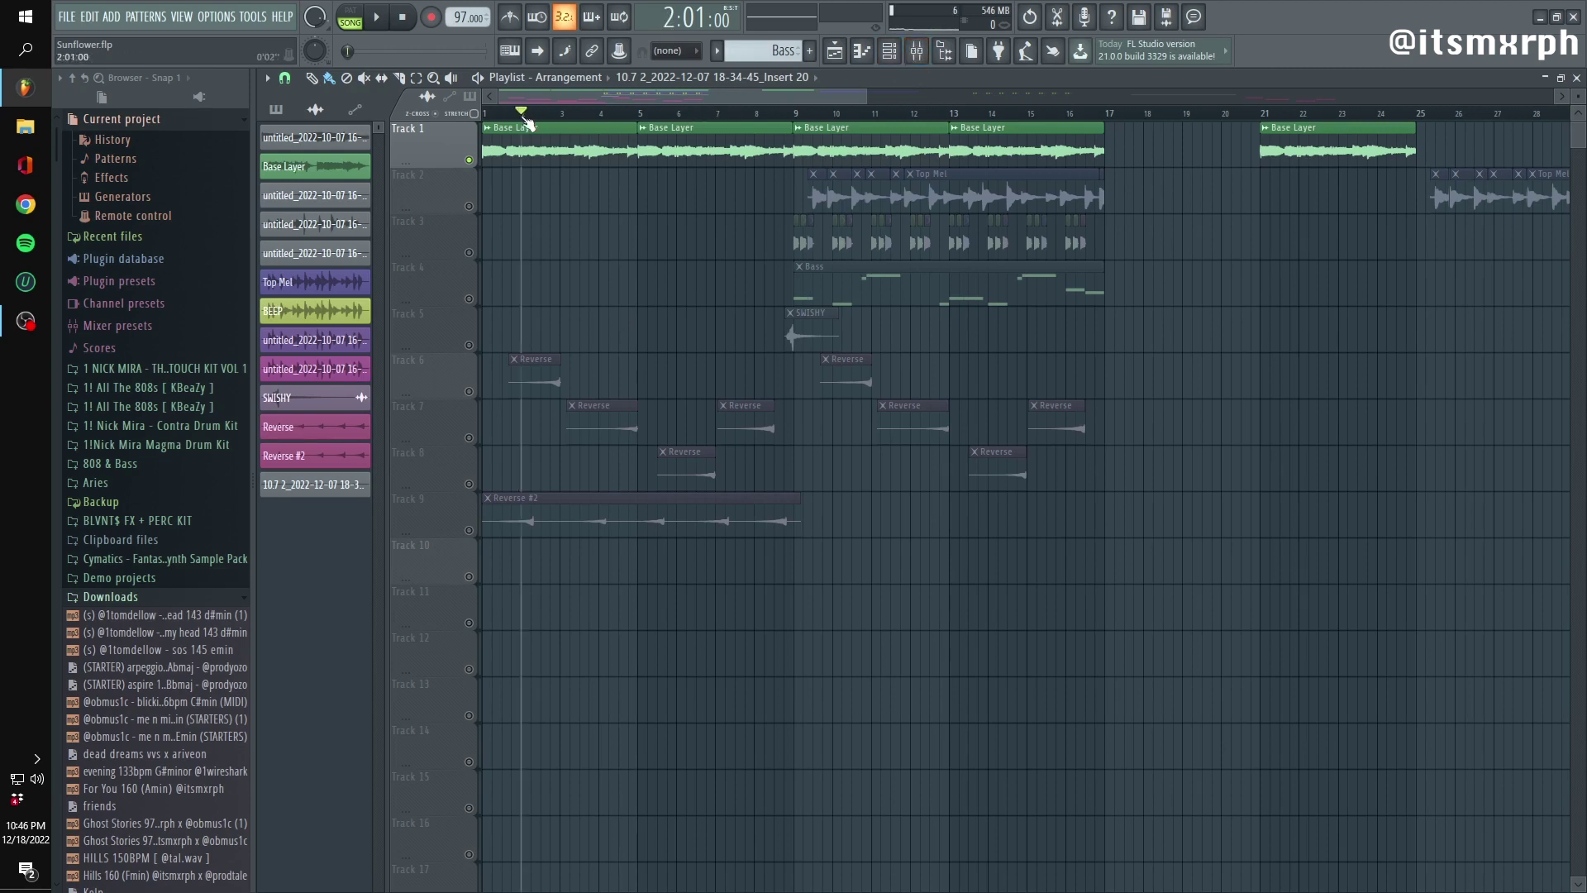
{"action": "left_click_drag", "start_coordinate": [526, 123], "coordinate": [471, 119]}
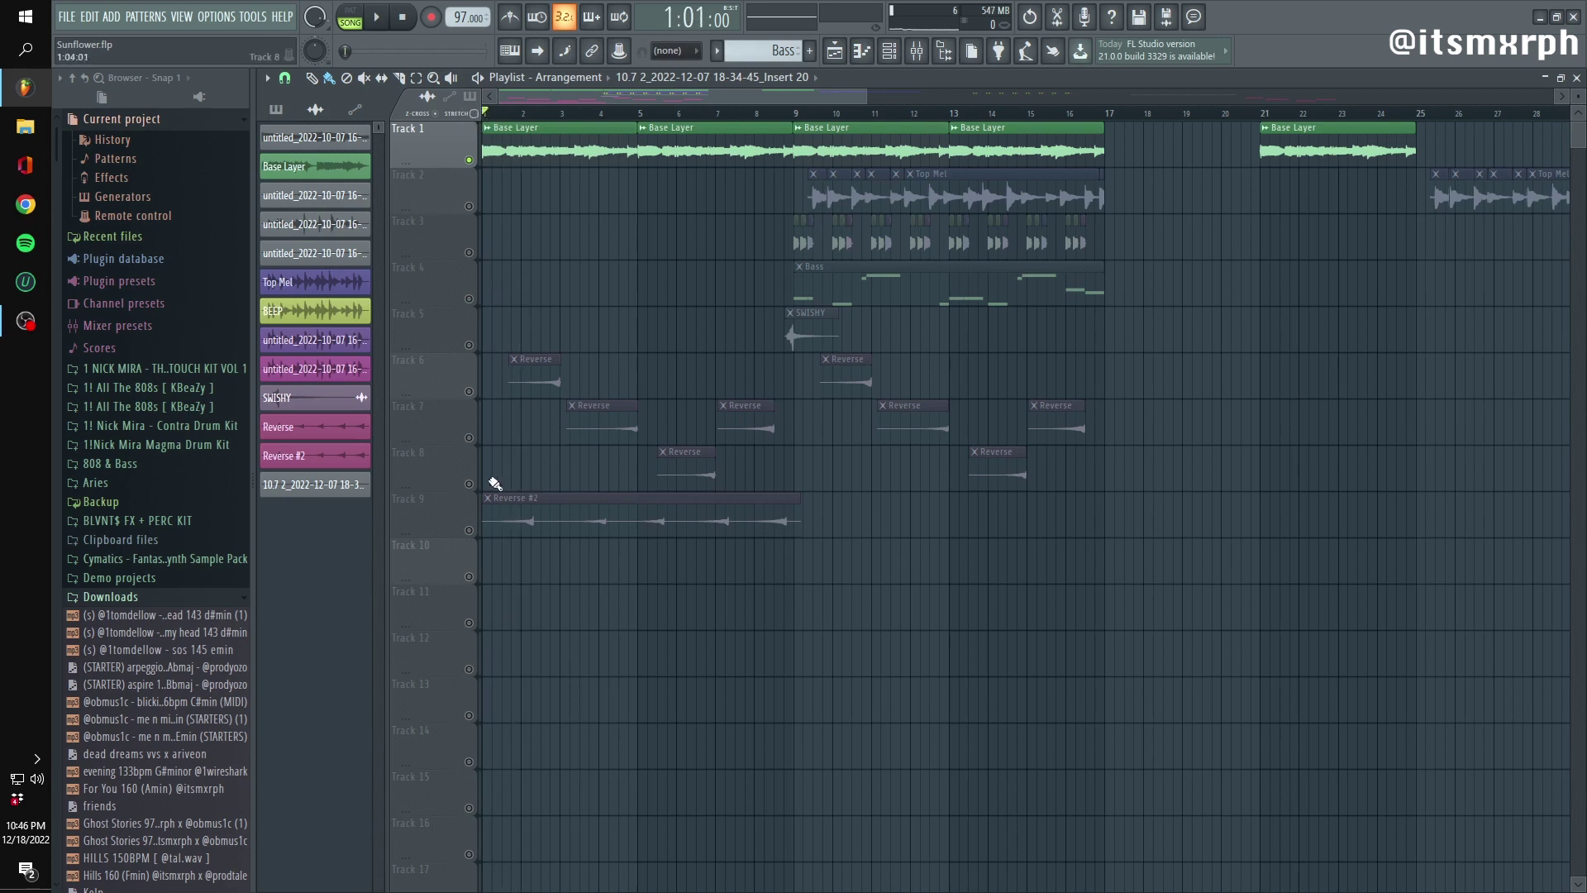
{"action": "double_click", "coordinate": [486, 153]}
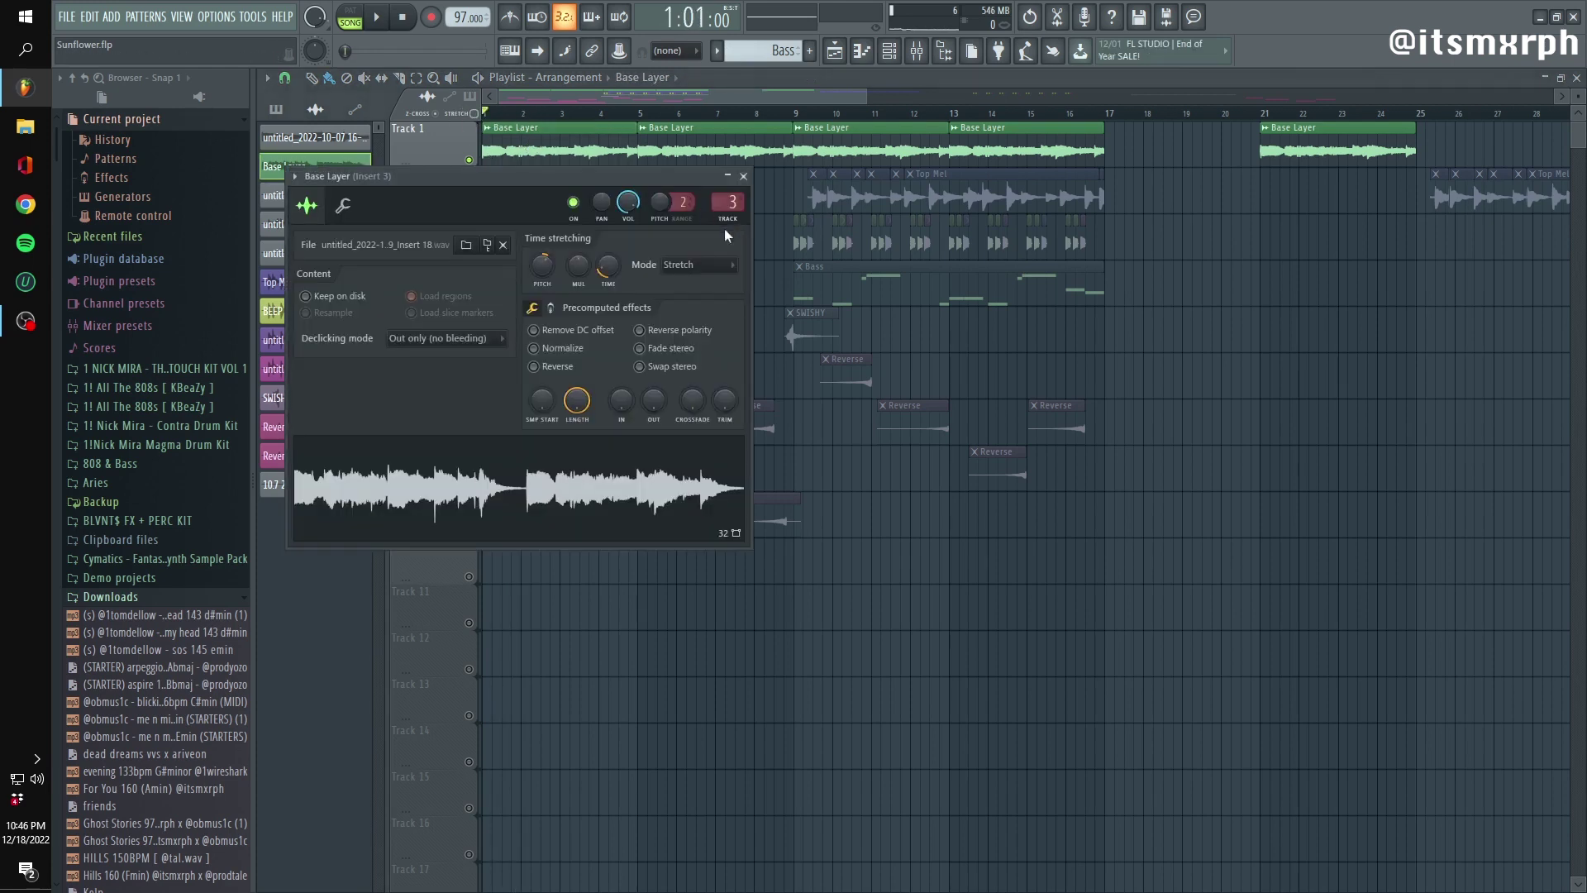
{"action": "left_click", "coordinate": [743, 176]}
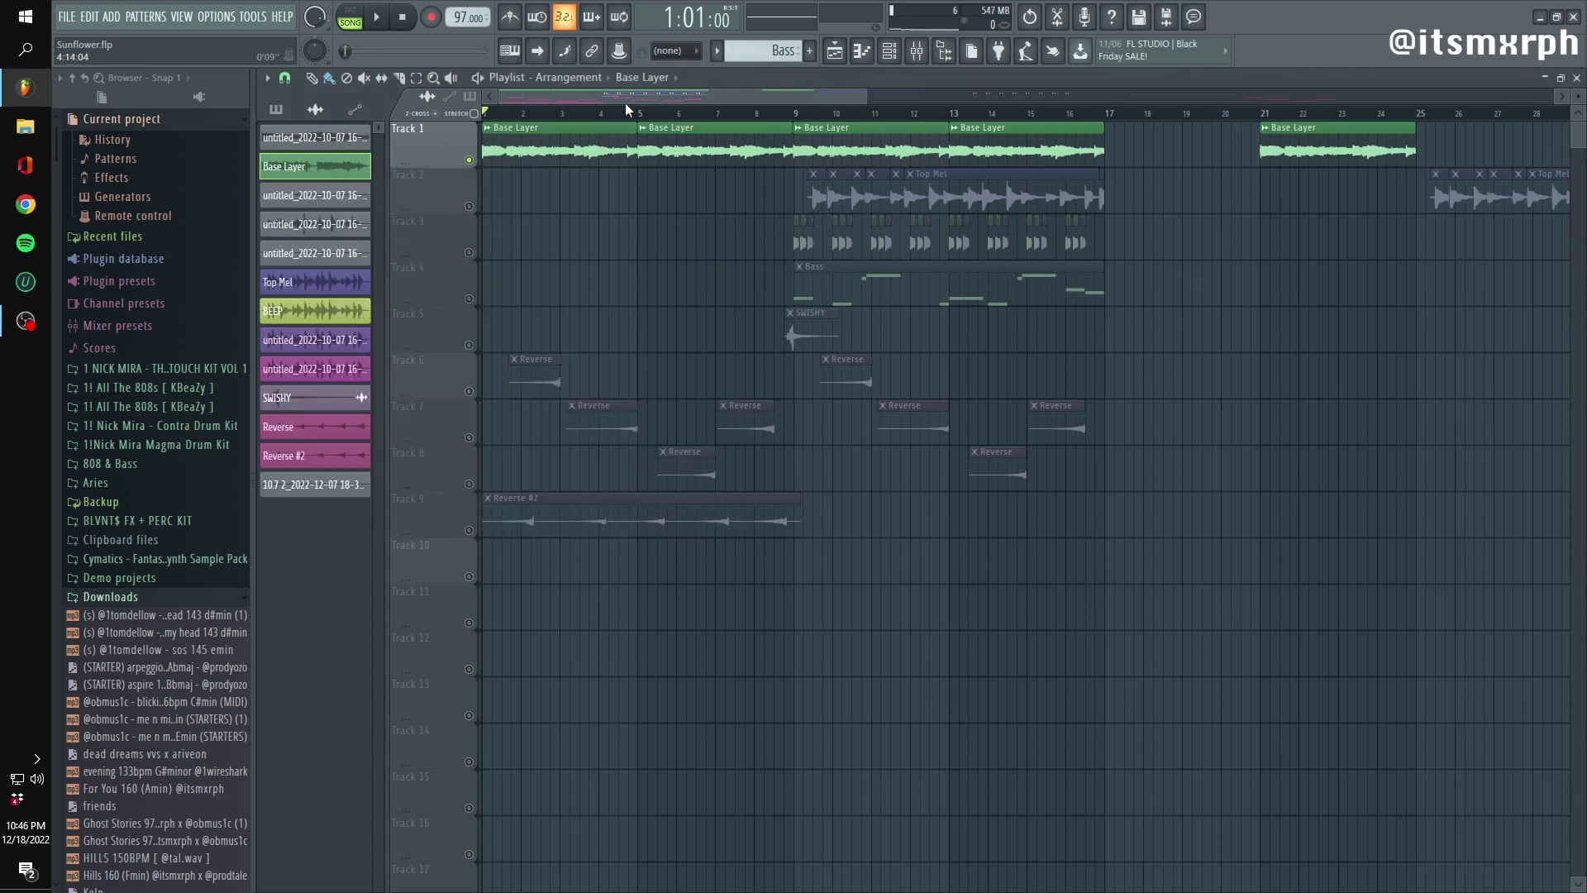
{"action": "left_click", "coordinate": [915, 52]}
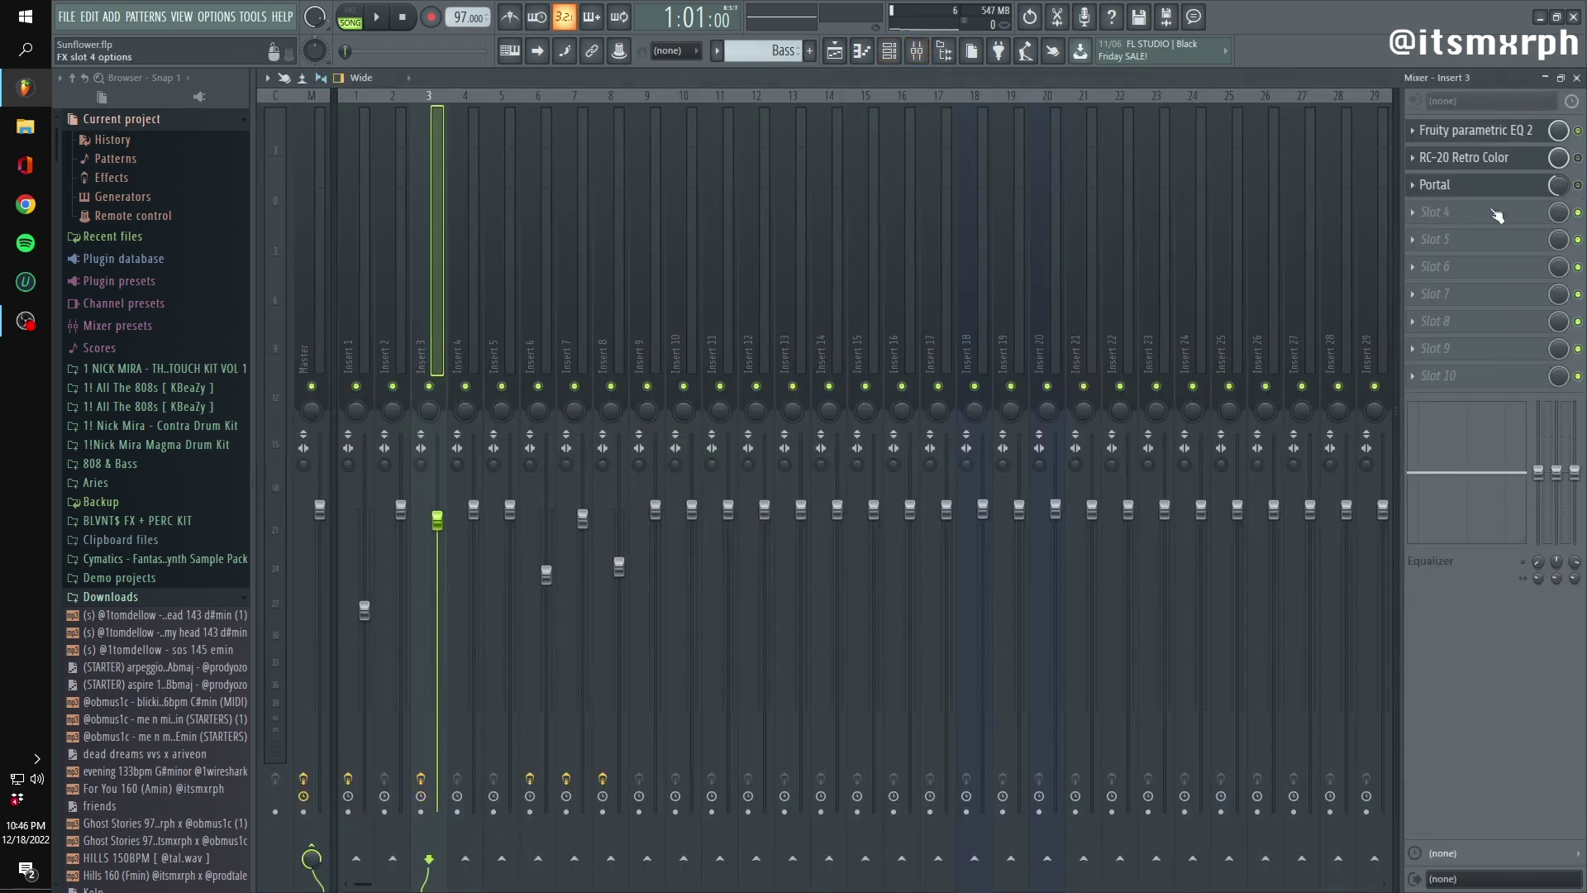
Play the Base Layer from bar 1 with the Insert 3 effects bypassed, and stop playback
{"action": "key", "text": "space"}
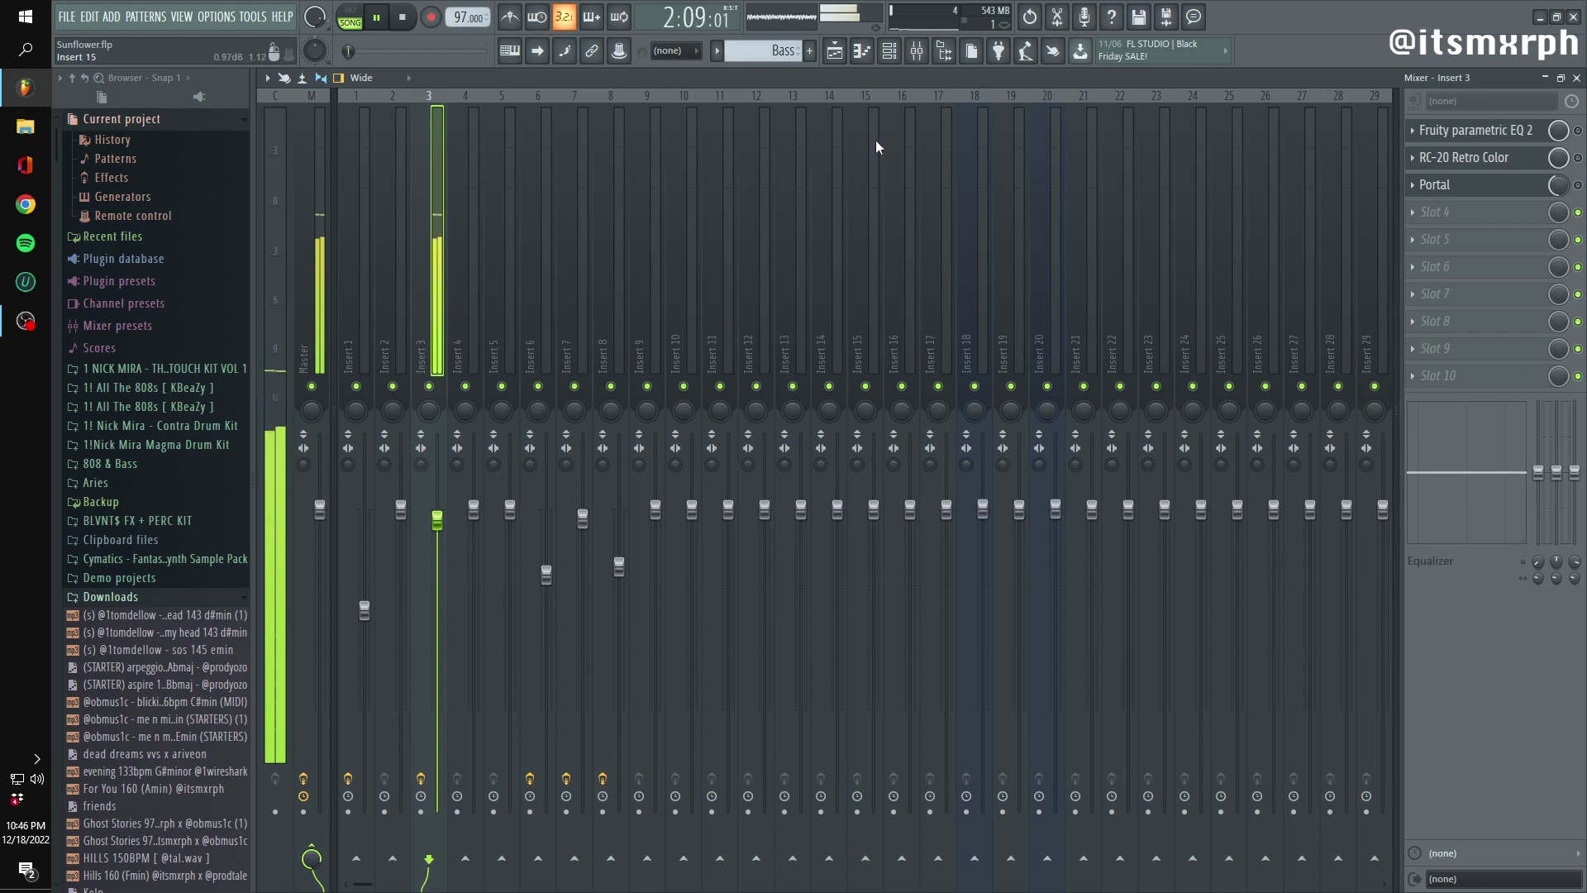
{"action": "left_click", "coordinate": [835, 59]}
{"action": "key", "text": "space"}
Try extra notes at G#4 and A4 at the start of the Bass pattern, delete them and return to the playlist
{"action": "double_click", "coordinate": [847, 289]}
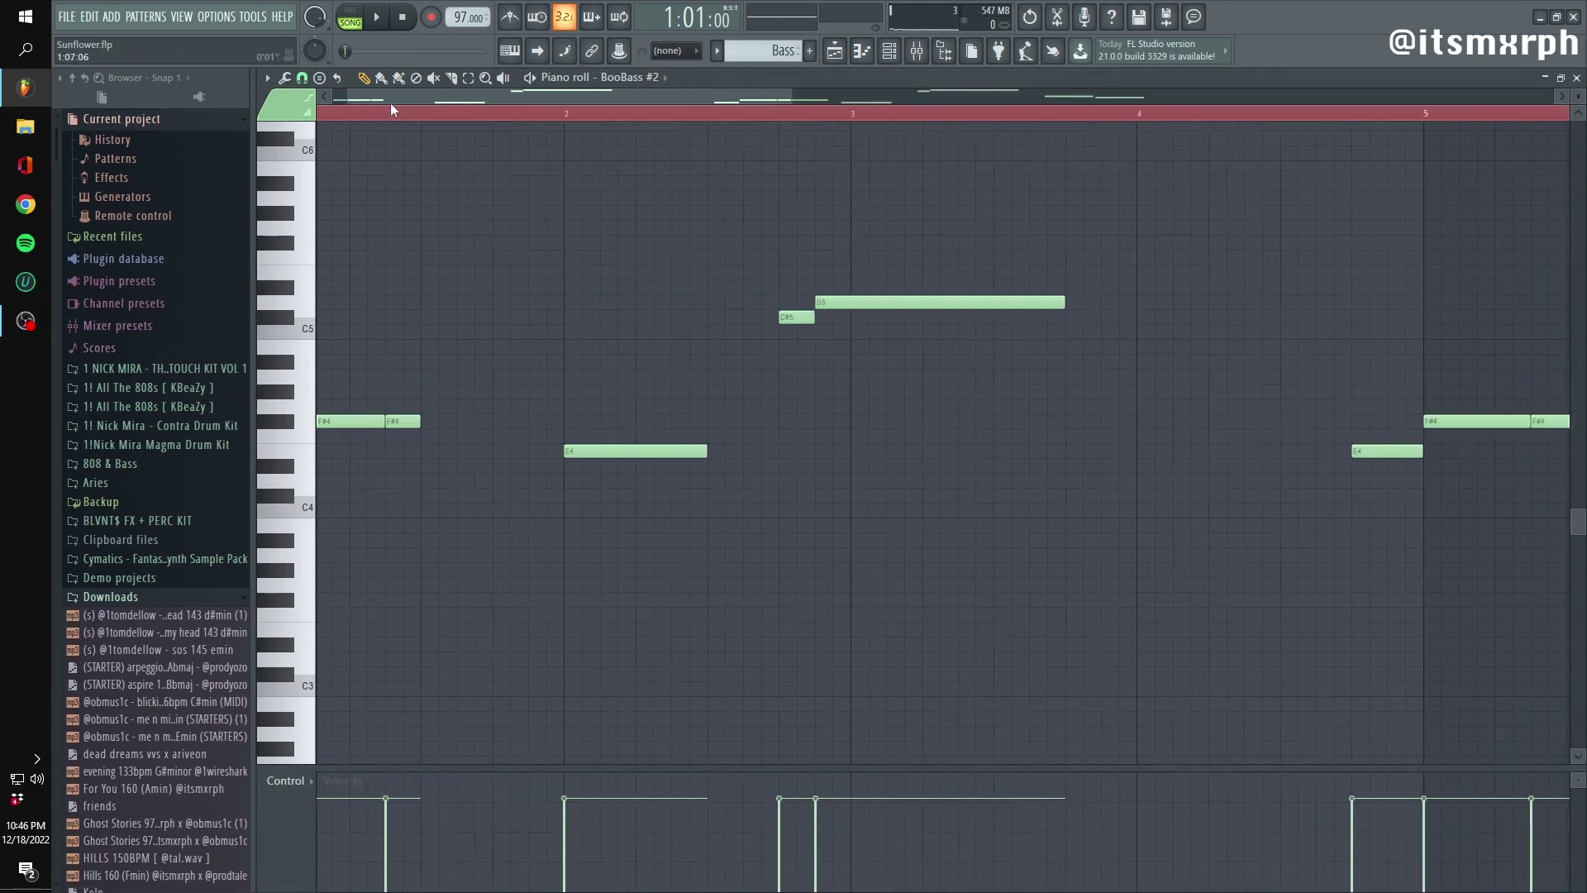
{"action": "left_click", "coordinate": [331, 421]}
{"action": "left_click", "coordinate": [333, 391]}
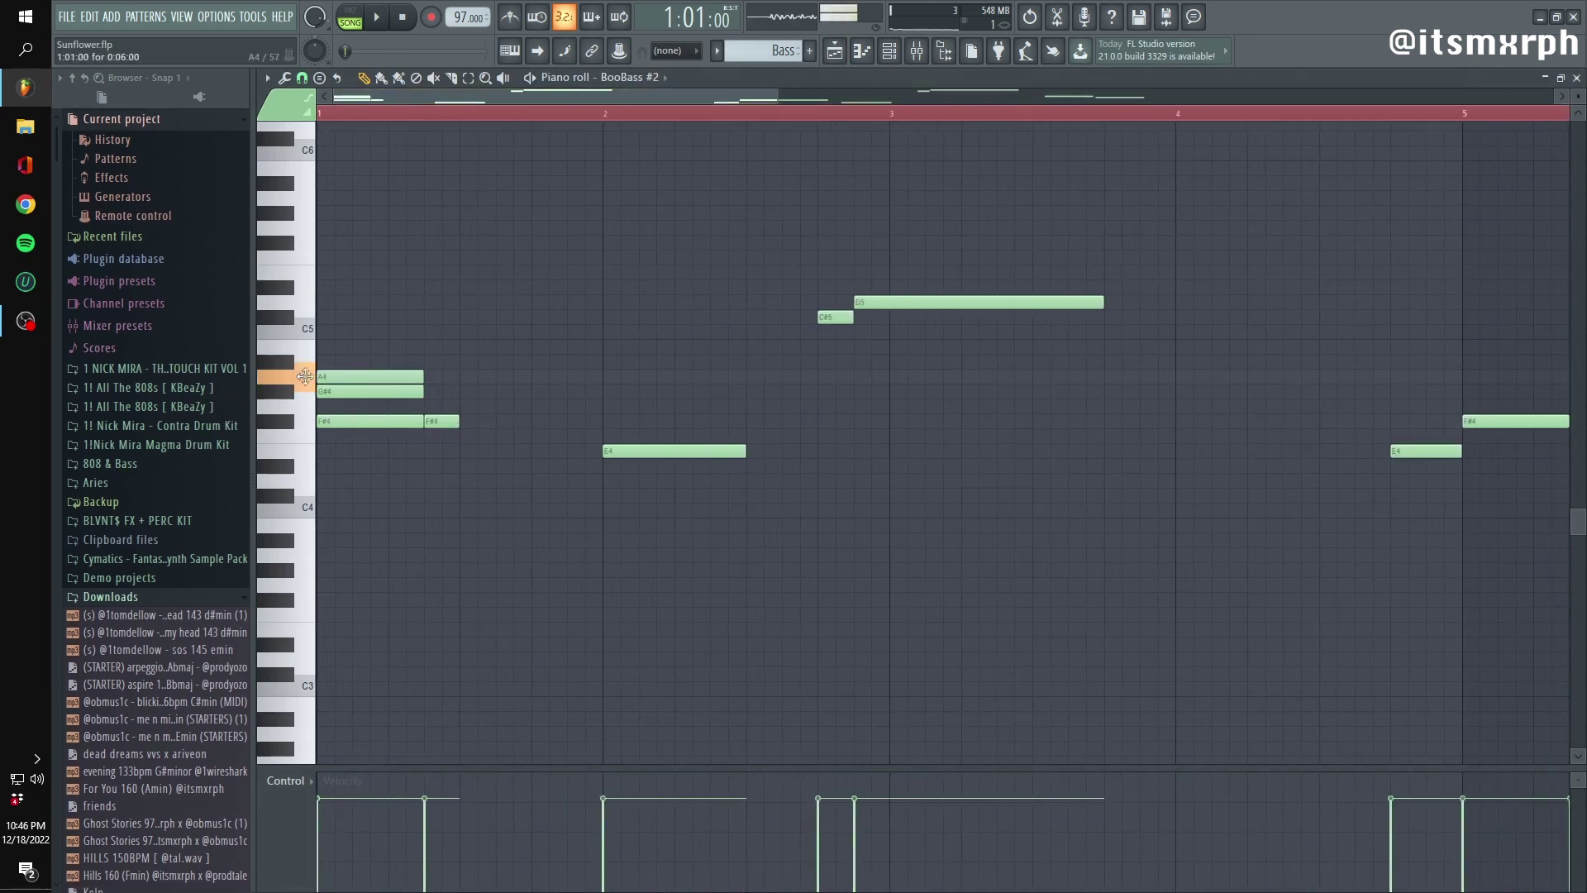
{"action": "right_click", "coordinate": [335, 392]}
{"action": "left_click", "coordinate": [836, 53]}
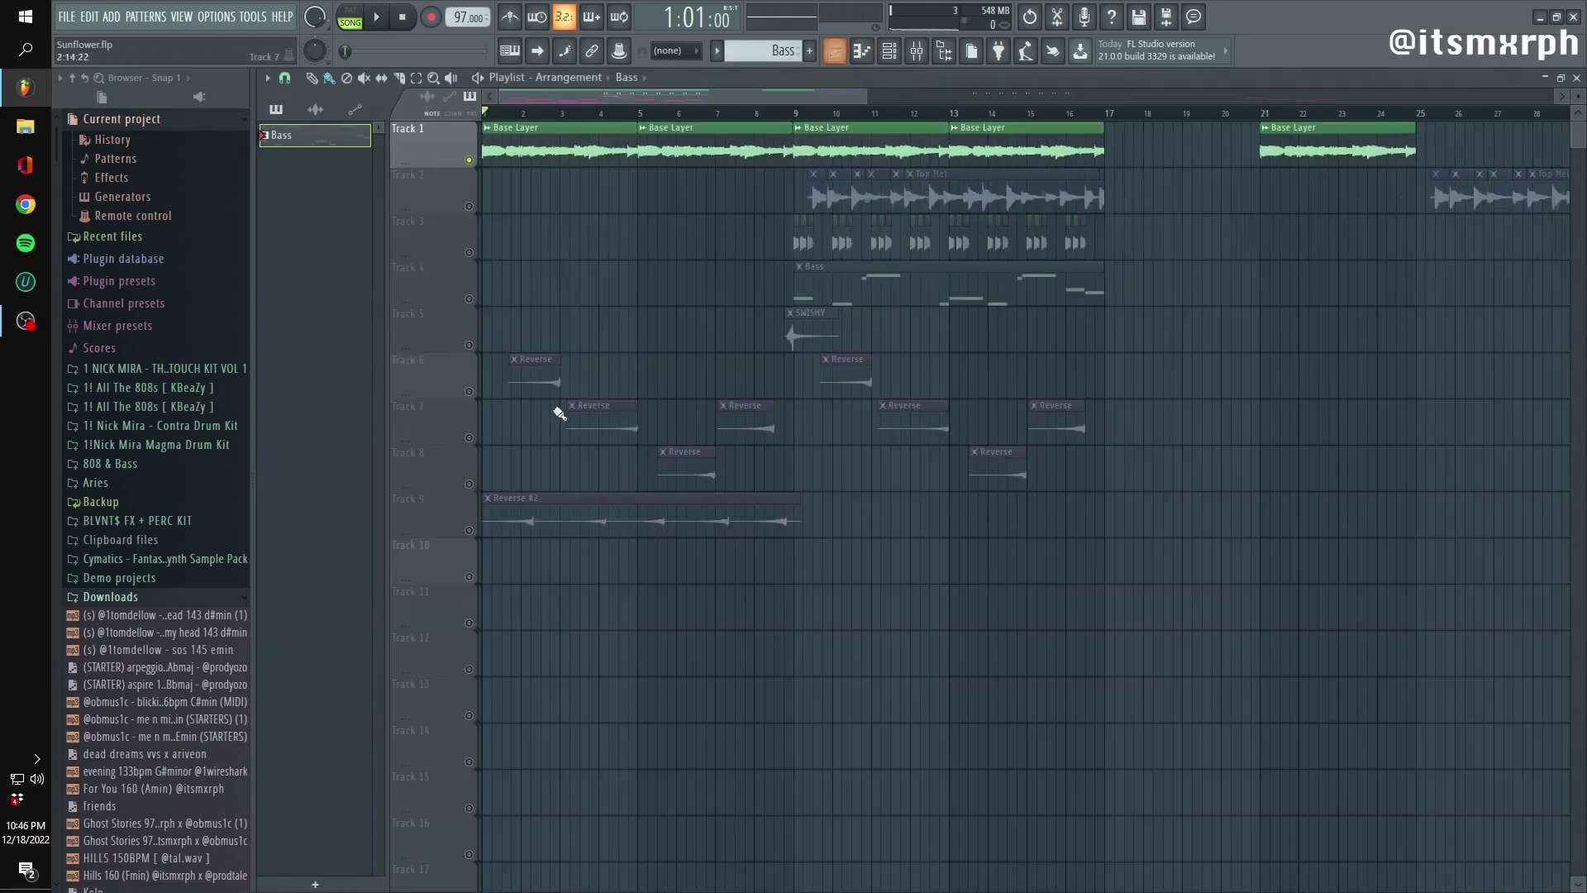
Review the Fruity Parametric EQ 2, RC-20 Retro Color and Portal effects on Insert 3 and return to the playlist
{"action": "scroll", "coordinate": [556, 410], "scroll_direction": "down", "scroll_amount": 2}
{"action": "key", "text": "F9"}
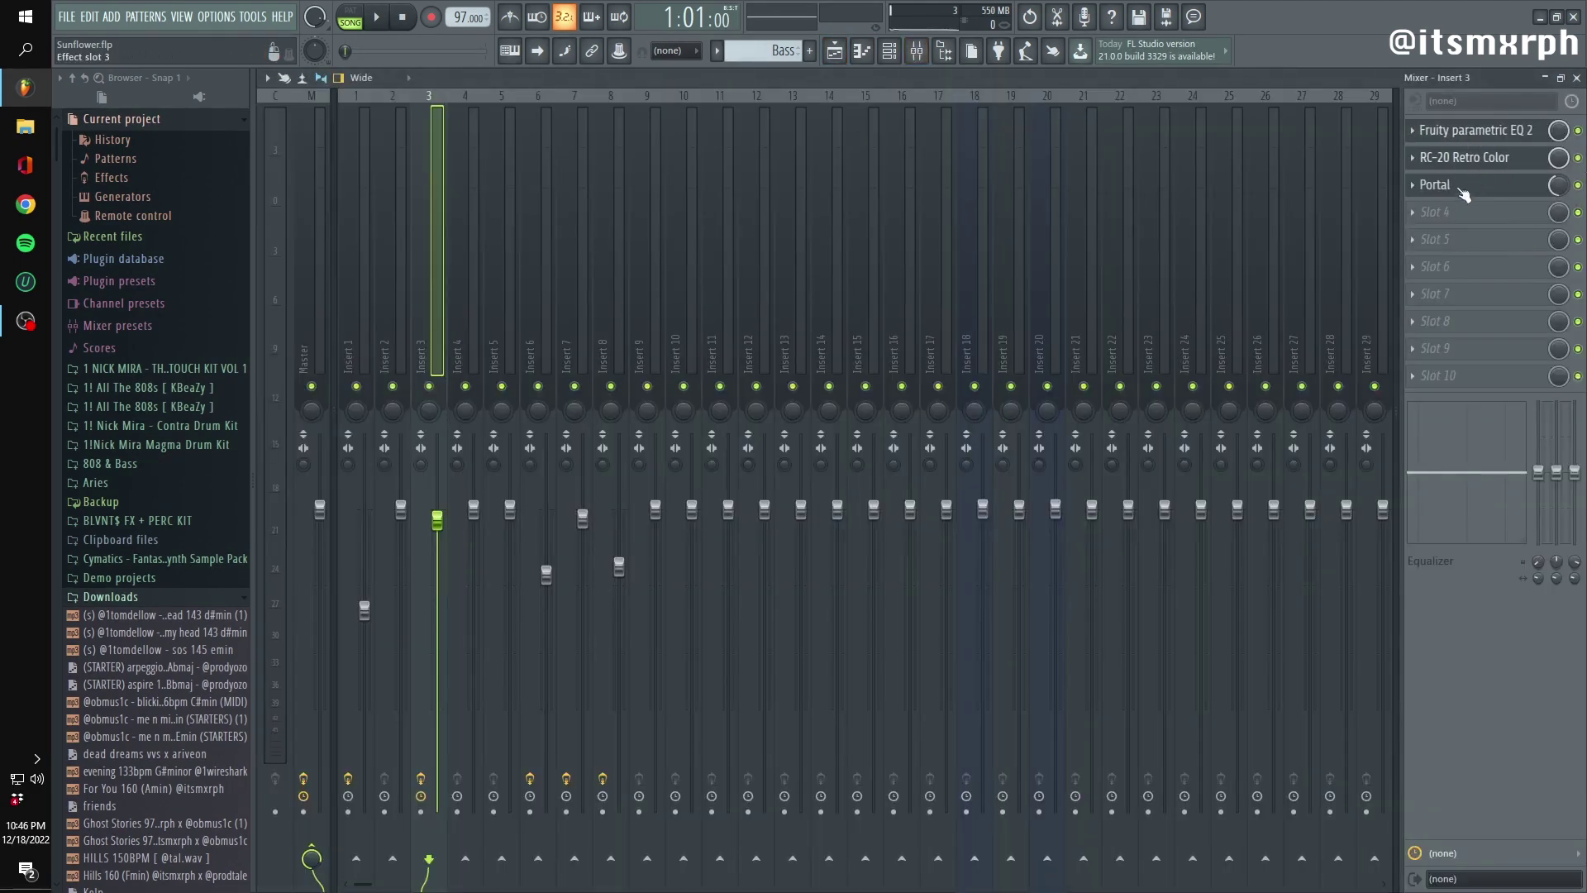
{"action": "left_click", "coordinate": [834, 51]}
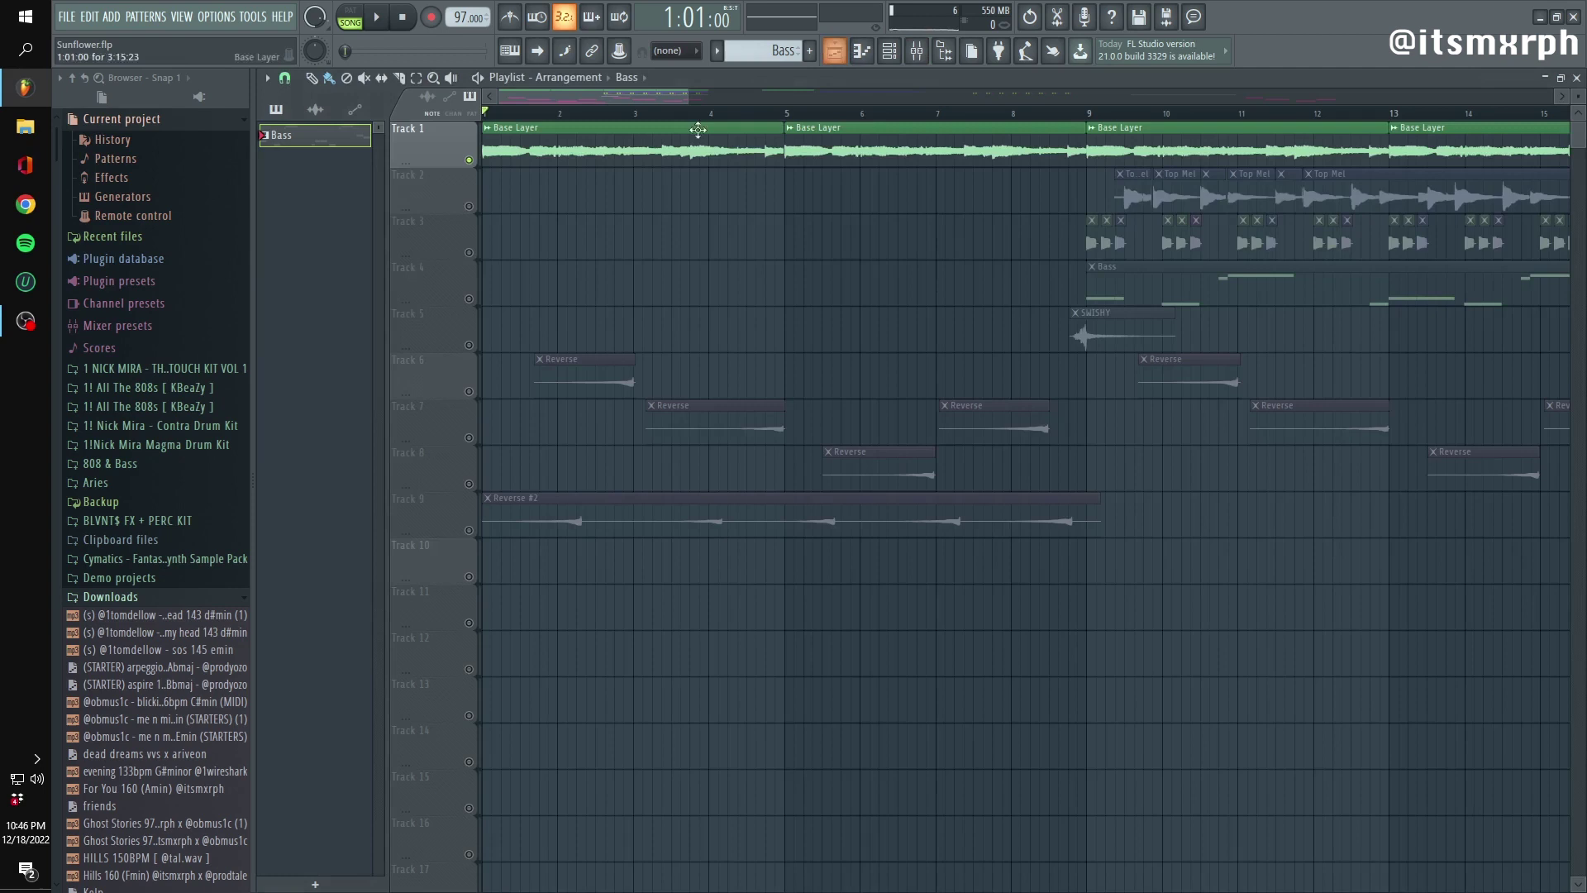
{"action": "left_click", "coordinate": [923, 60]}
{"action": "left_click", "coordinate": [834, 50]}
Play the Base Layer from bar 1 with its Insert 3 effects active, and stop playback after bar 3
{"action": "scroll", "coordinate": [516, 89], "scroll_direction": "up", "scroll_amount": 3}
{"action": "left_click_drag", "start_coordinate": [516, 89], "coordinate": [464, 107]}
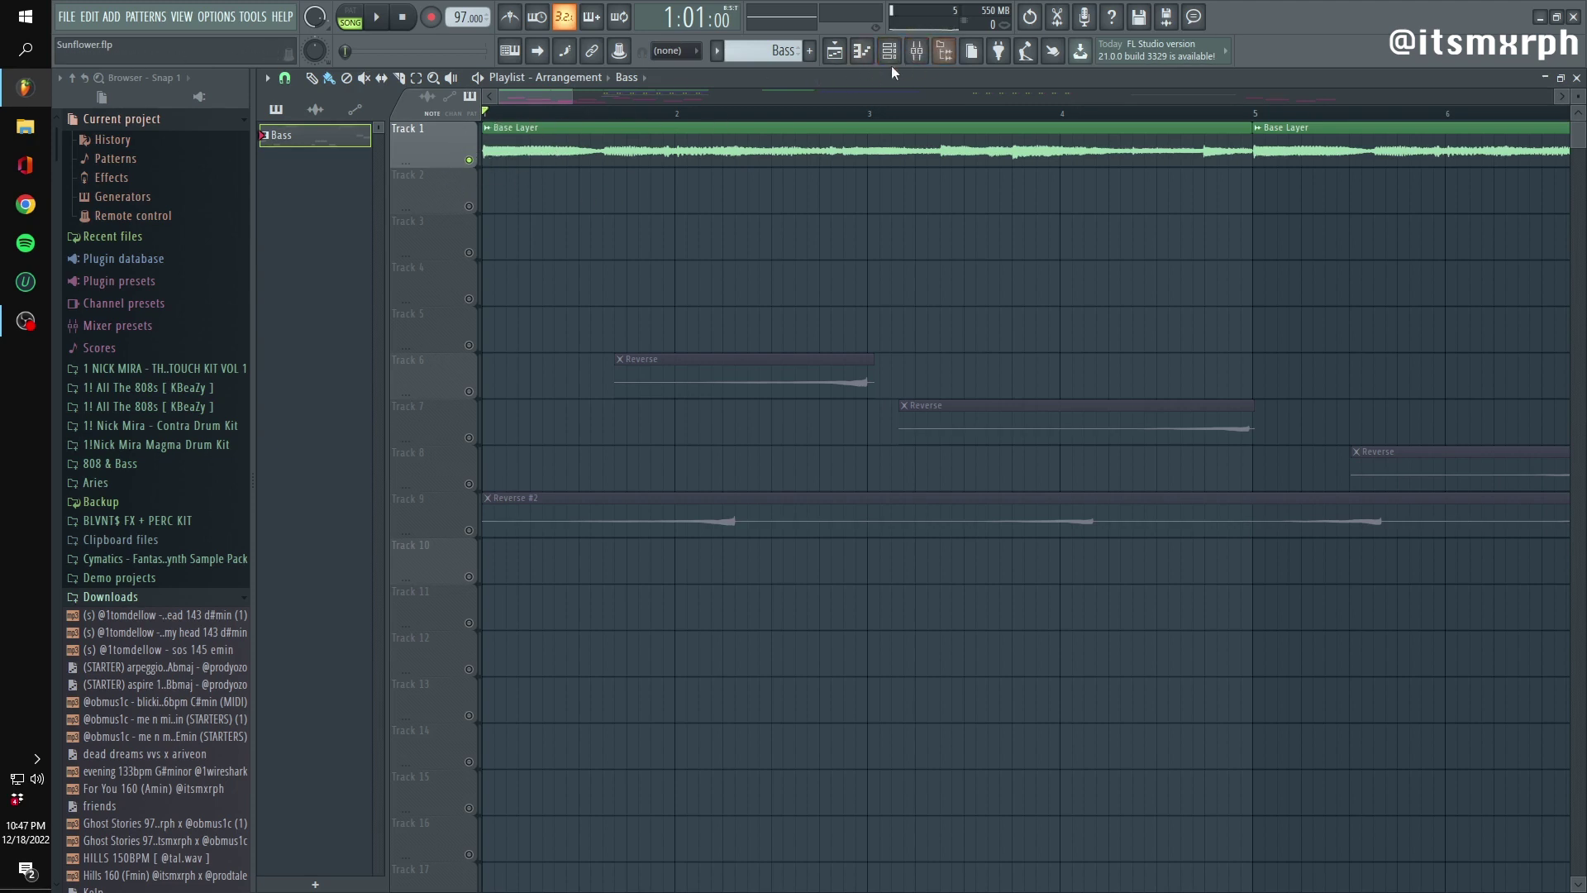
{"action": "key", "text": "space"}
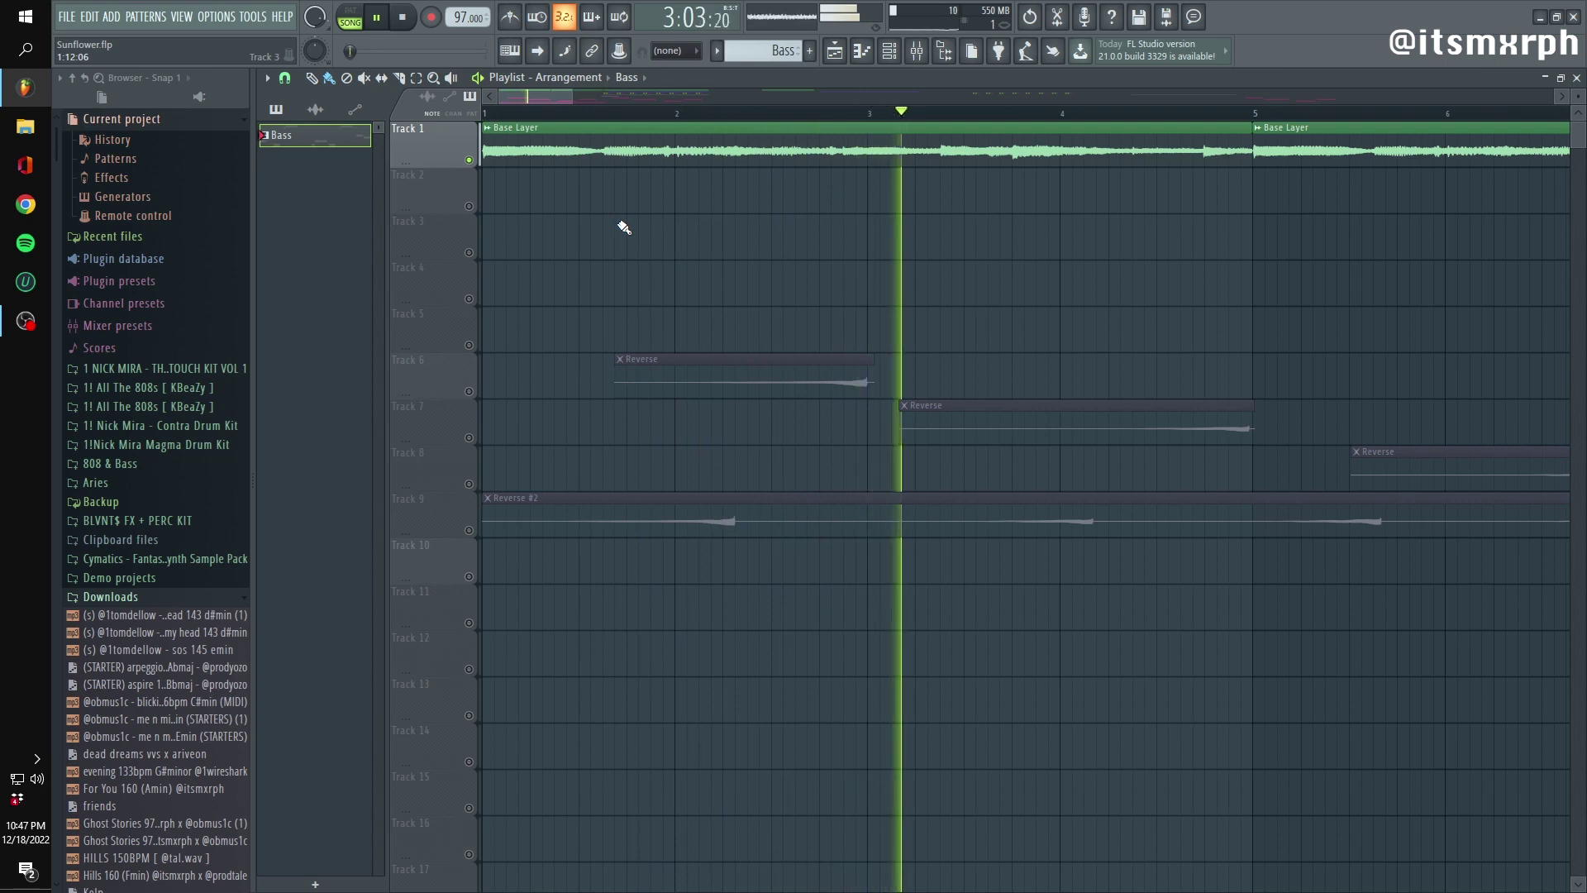
{"action": "key", "text": "space"}
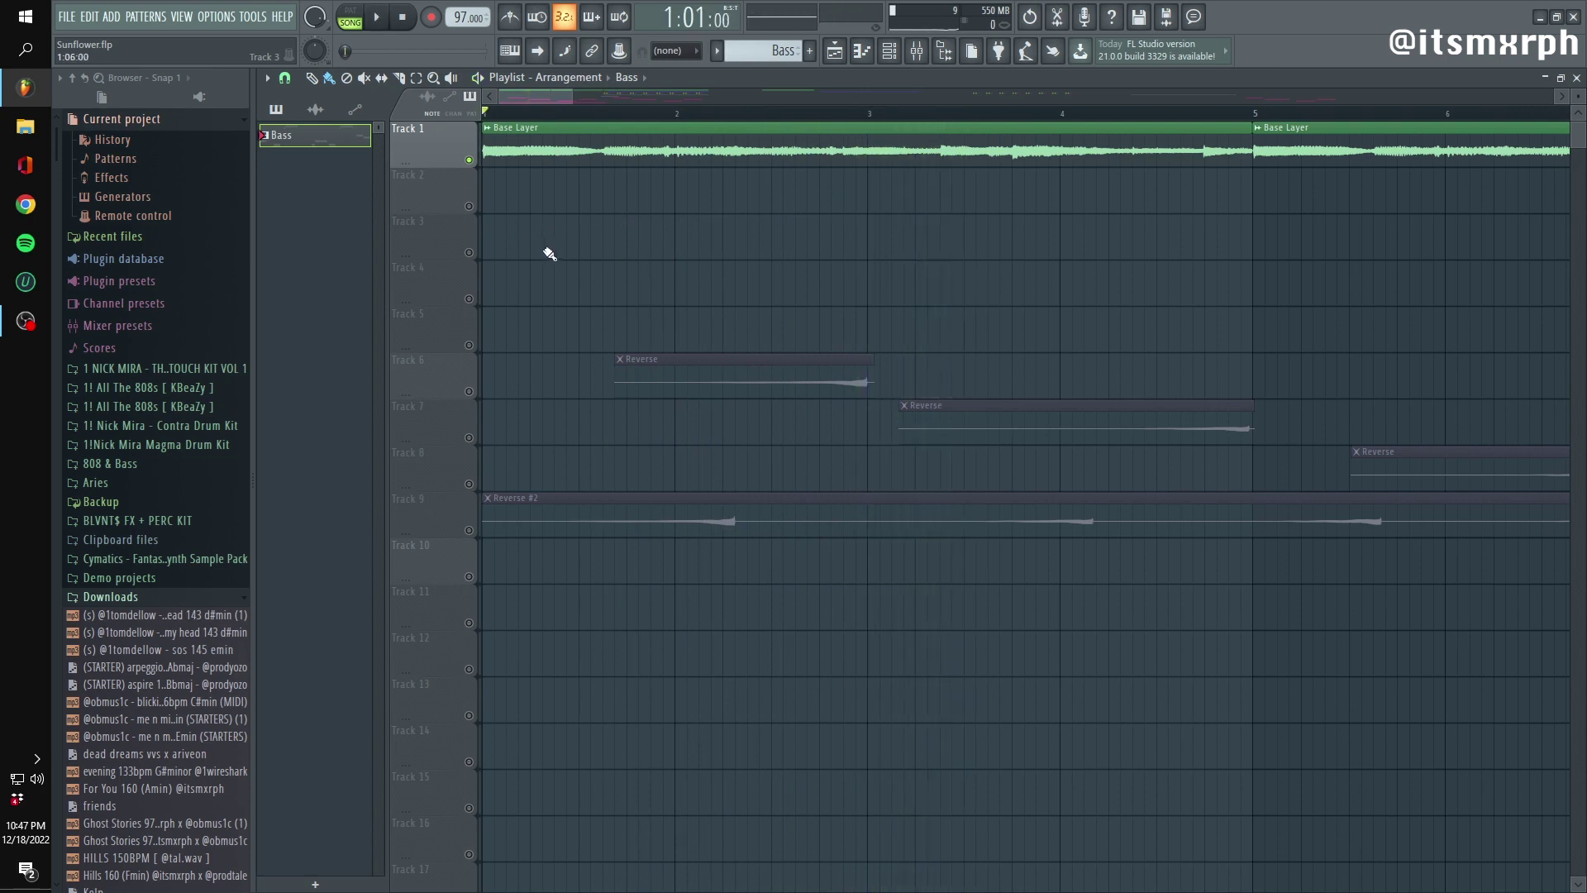
Move the playhead to bar 9, unmute Track 2 with the Top Mel clips and mute the Base Layer on Track 1
{"action": "scroll", "coordinate": [552, 252], "scroll_direction": "down", "scroll_amount": 3}
{"action": "scroll", "coordinate": [560, 278], "scroll_direction": "down", "scroll_amount": 3}
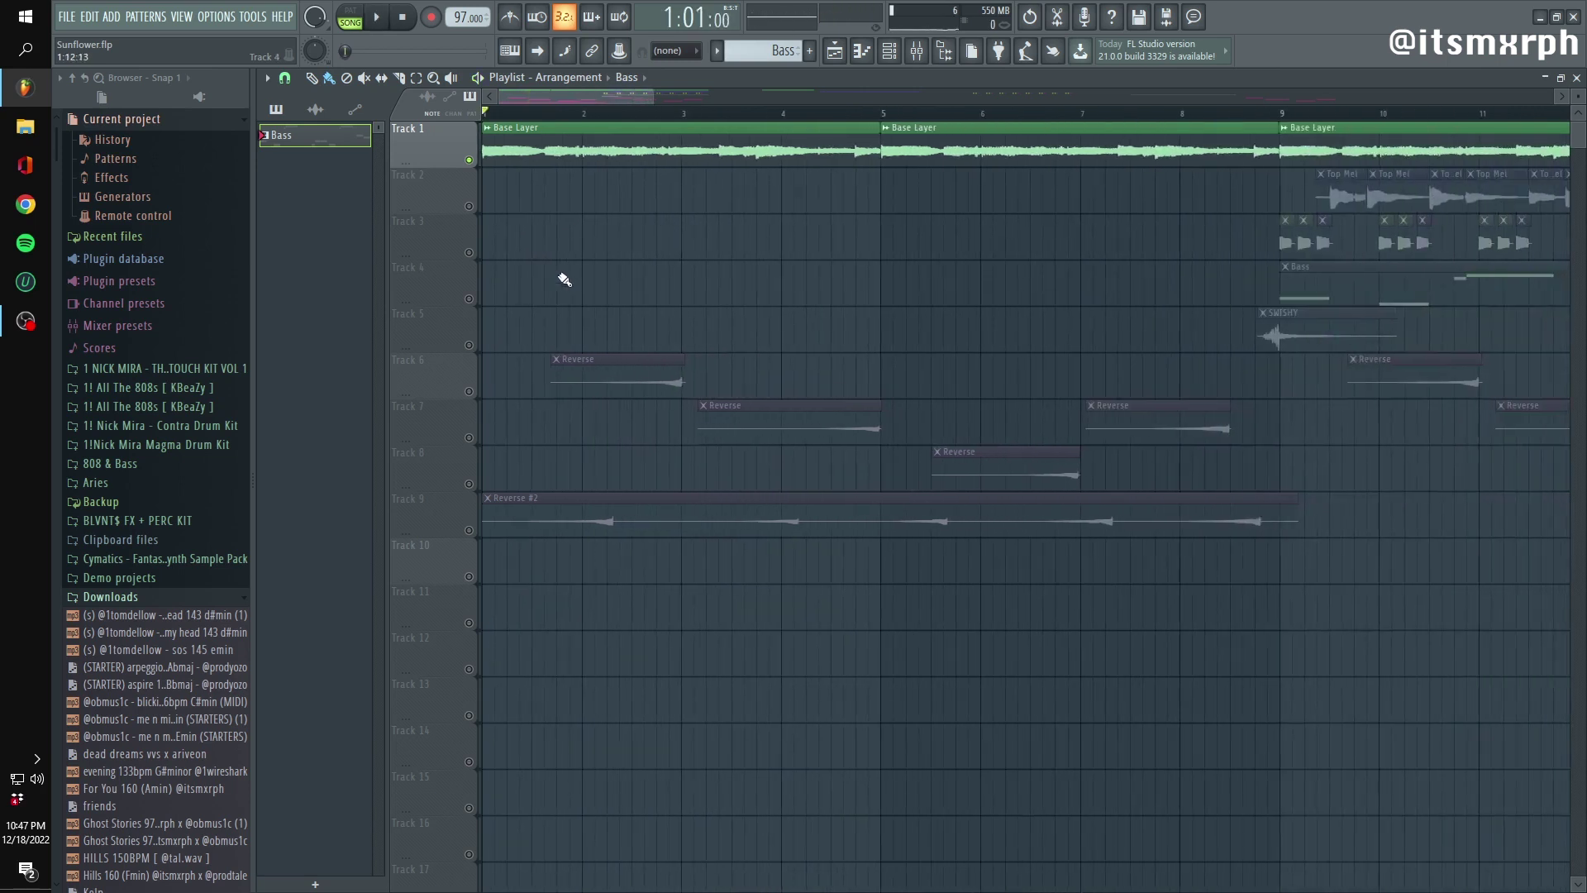
{"action": "scroll", "coordinate": [980, 273], "scroll_direction": "up", "scroll_amount": 6}
{"action": "left_click", "coordinate": [825, 113]}
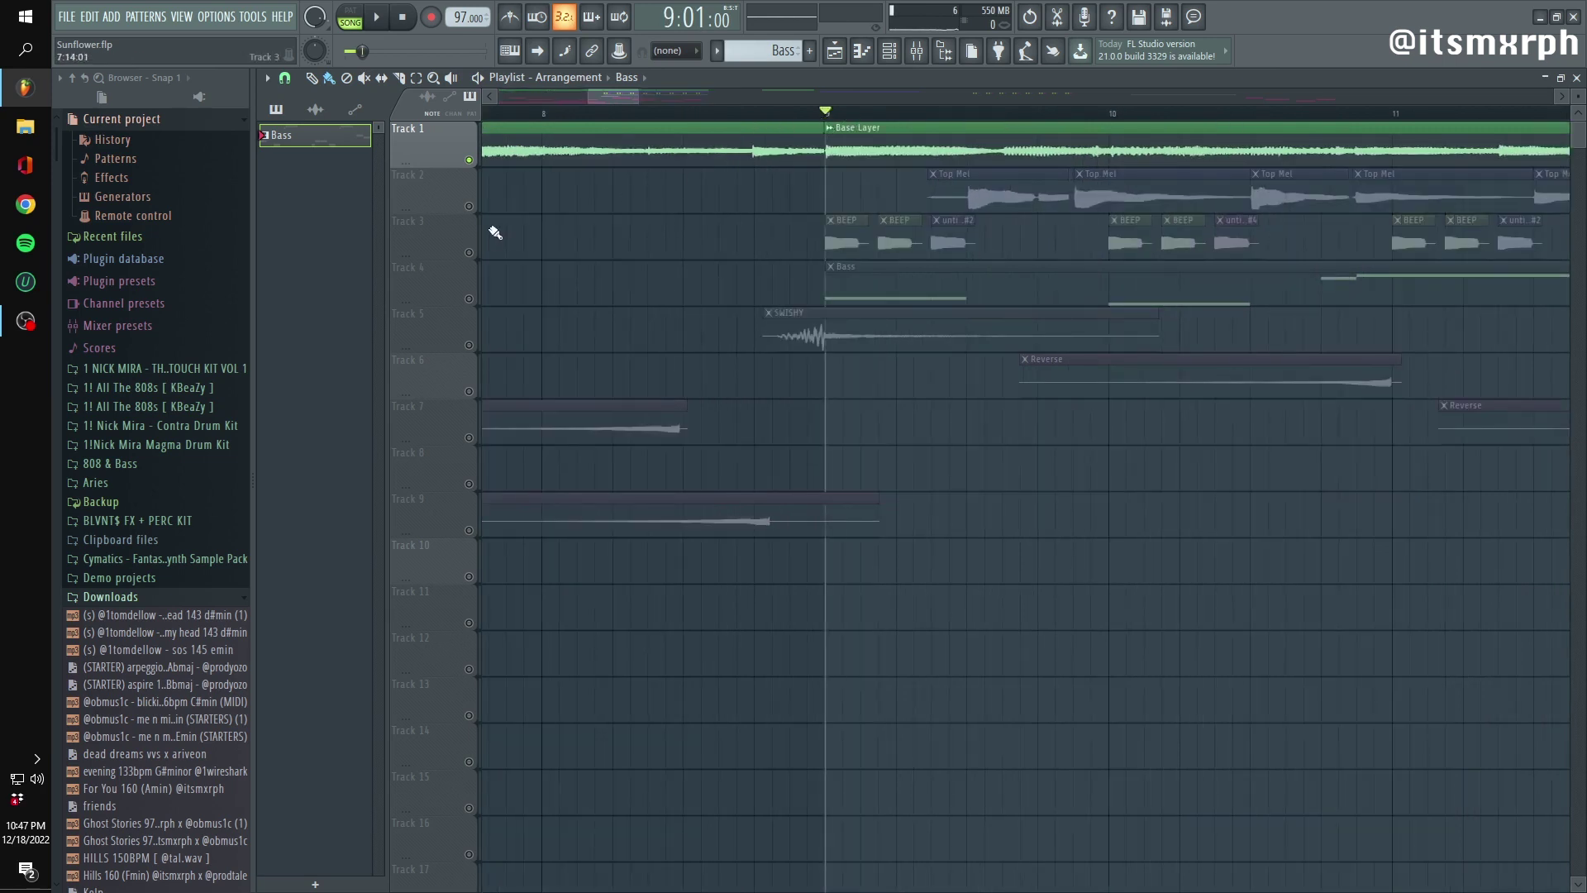
{"action": "left_click", "coordinate": [470, 204]}
{"action": "left_click", "coordinate": [469, 159]}
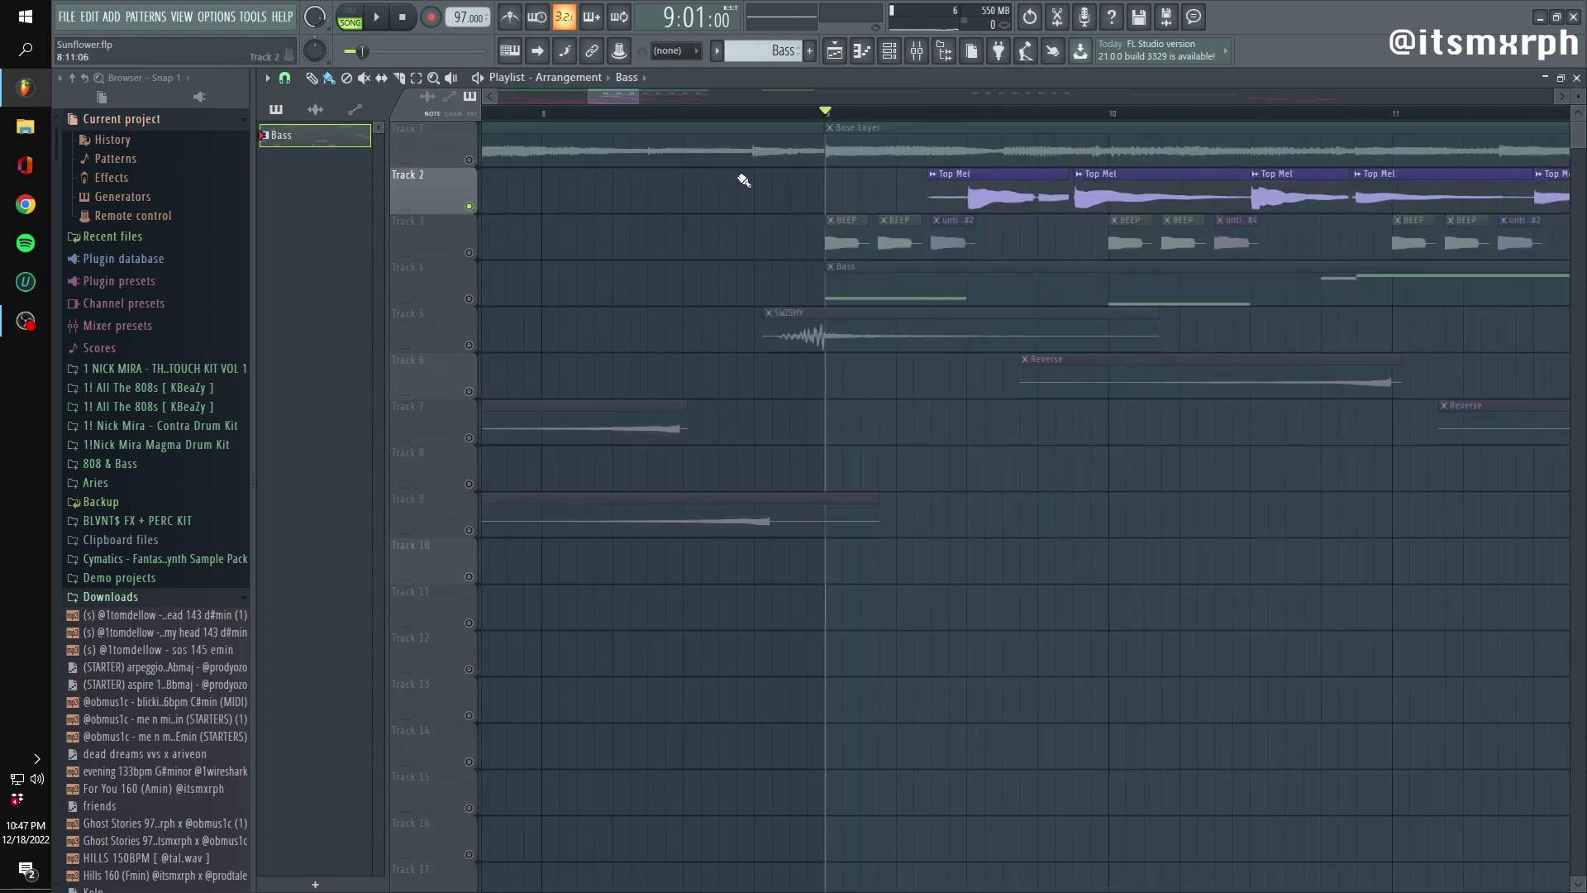
{"action": "left_click", "coordinate": [469, 160]}
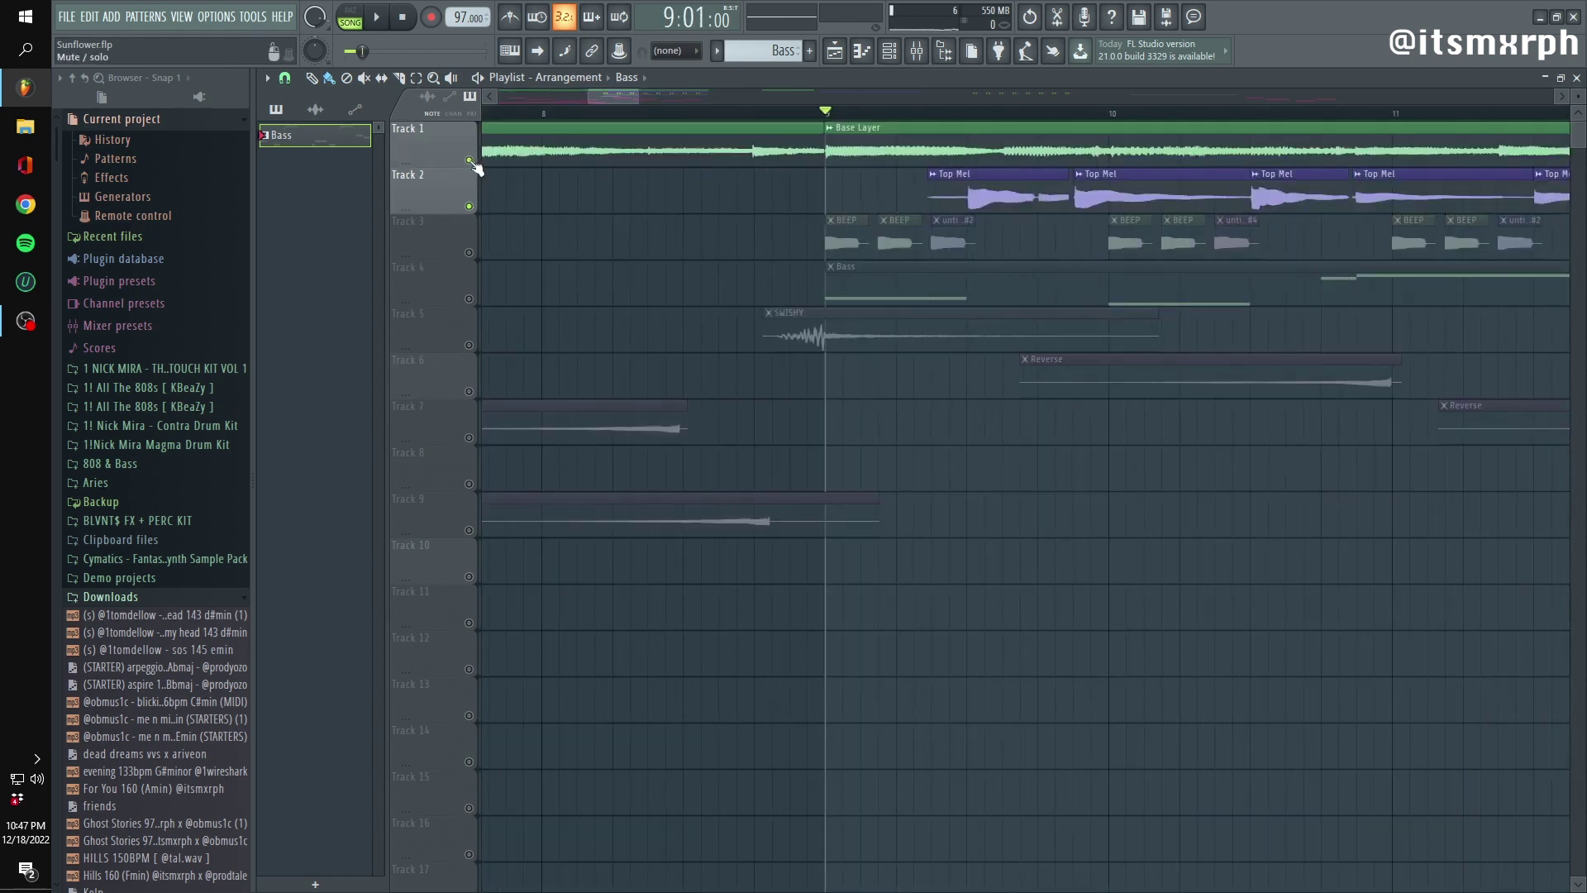
{"action": "left_click", "coordinate": [469, 160]}
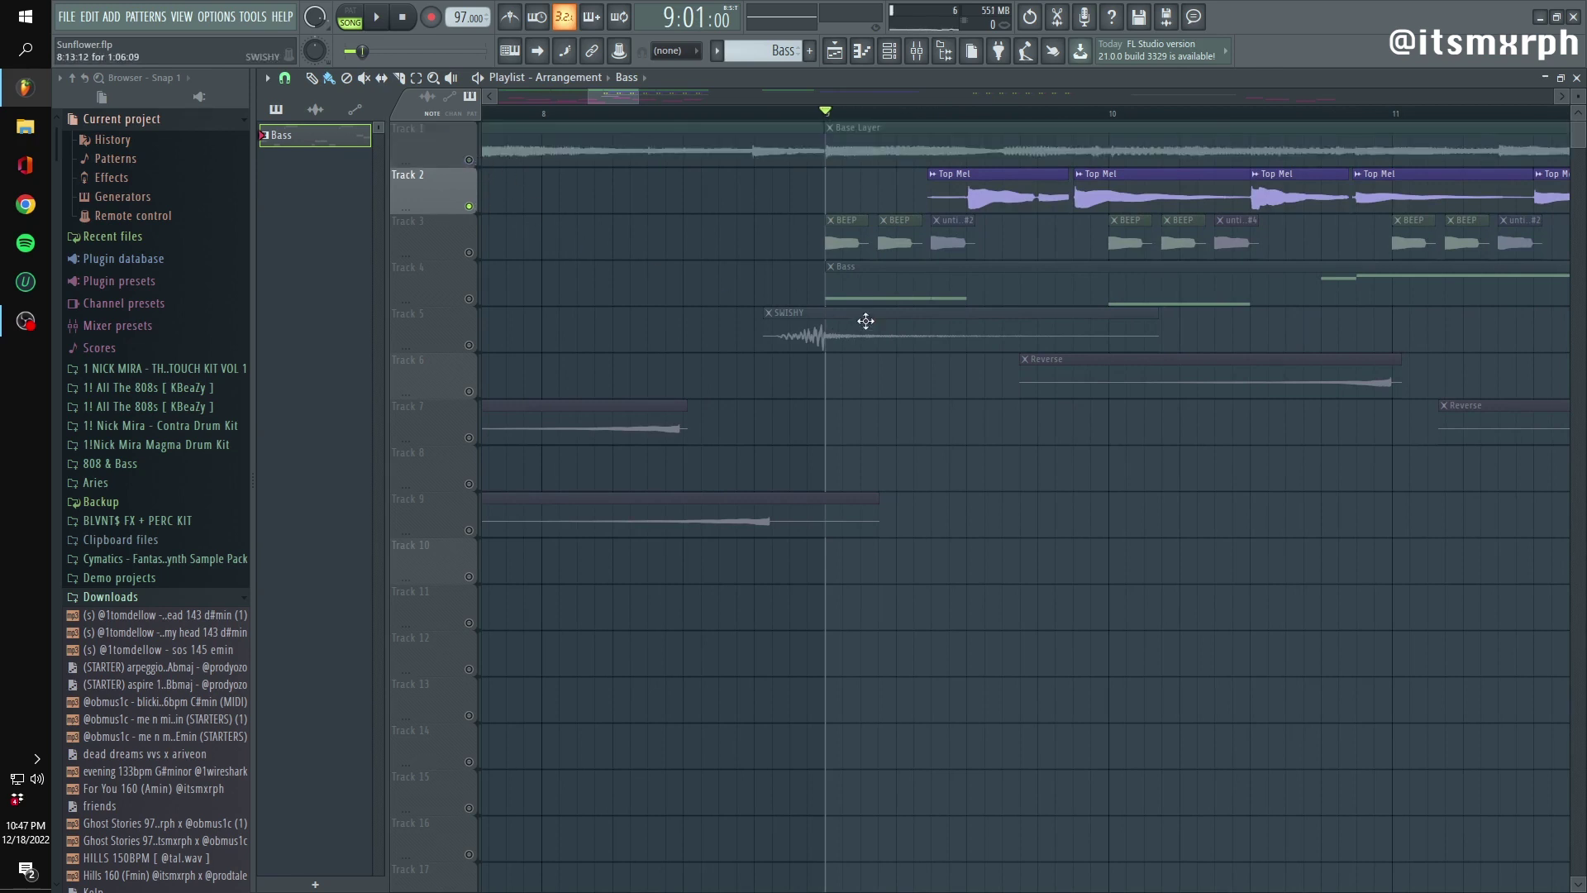
Play the Top Mel clips on their own from bar 9 and stop playback after bar 13
{"action": "scroll", "coordinate": [1098, 276], "scroll_direction": "down", "scroll_amount": 6}
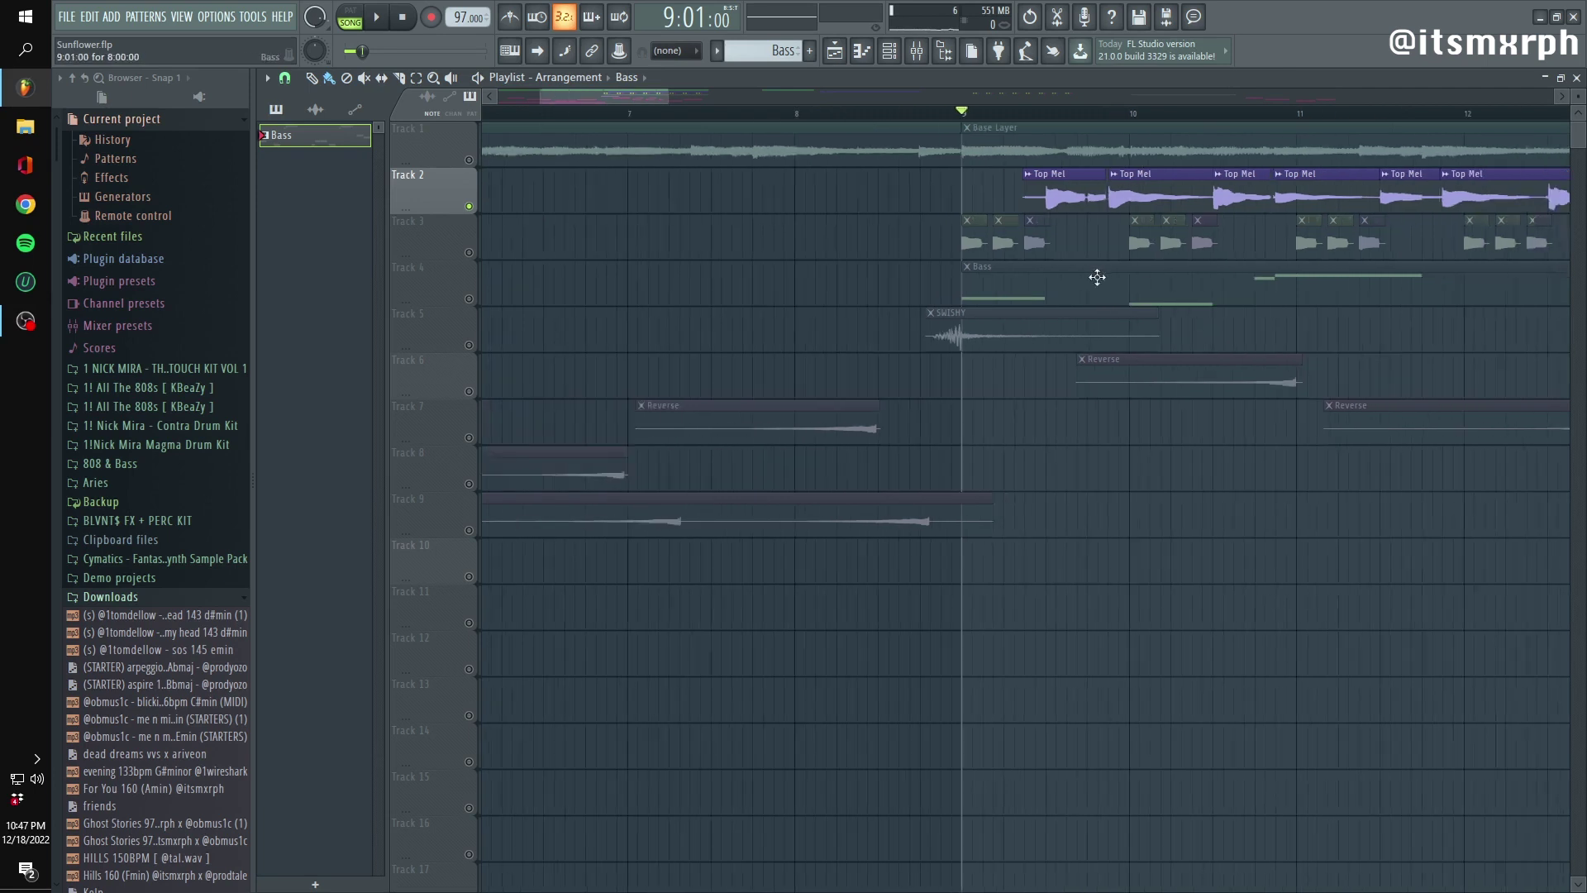
{"action": "scroll", "coordinate": [821, 217], "scroll_direction": "up", "scroll_amount": 4}
{"action": "scroll", "coordinate": [605, 142], "scroll_direction": "up", "scroll_amount": 3}
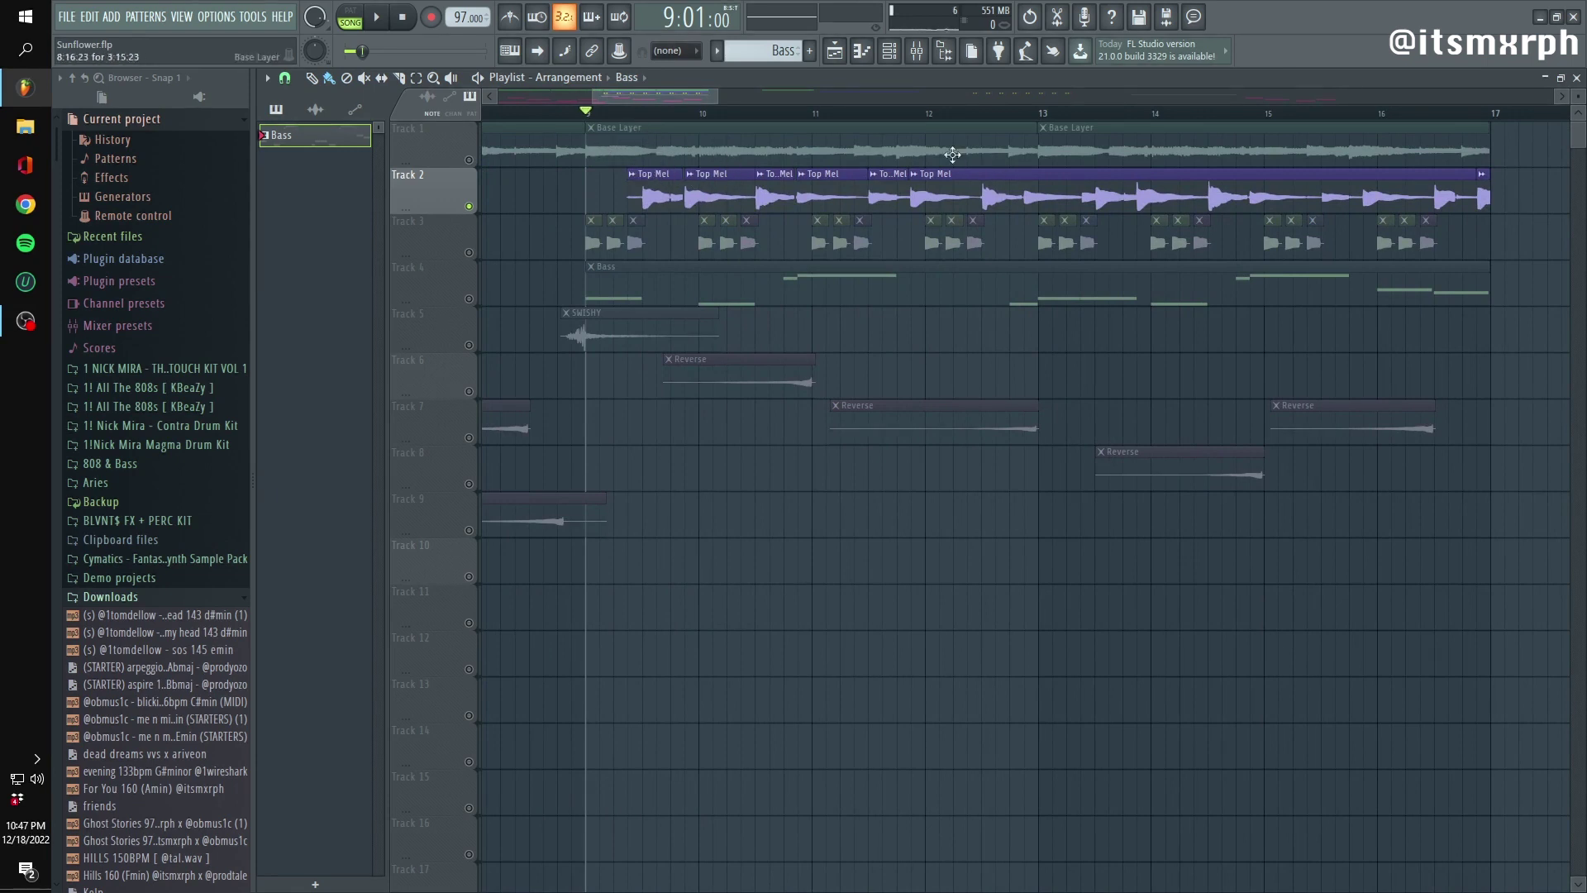
{"action": "key", "text": "space"}
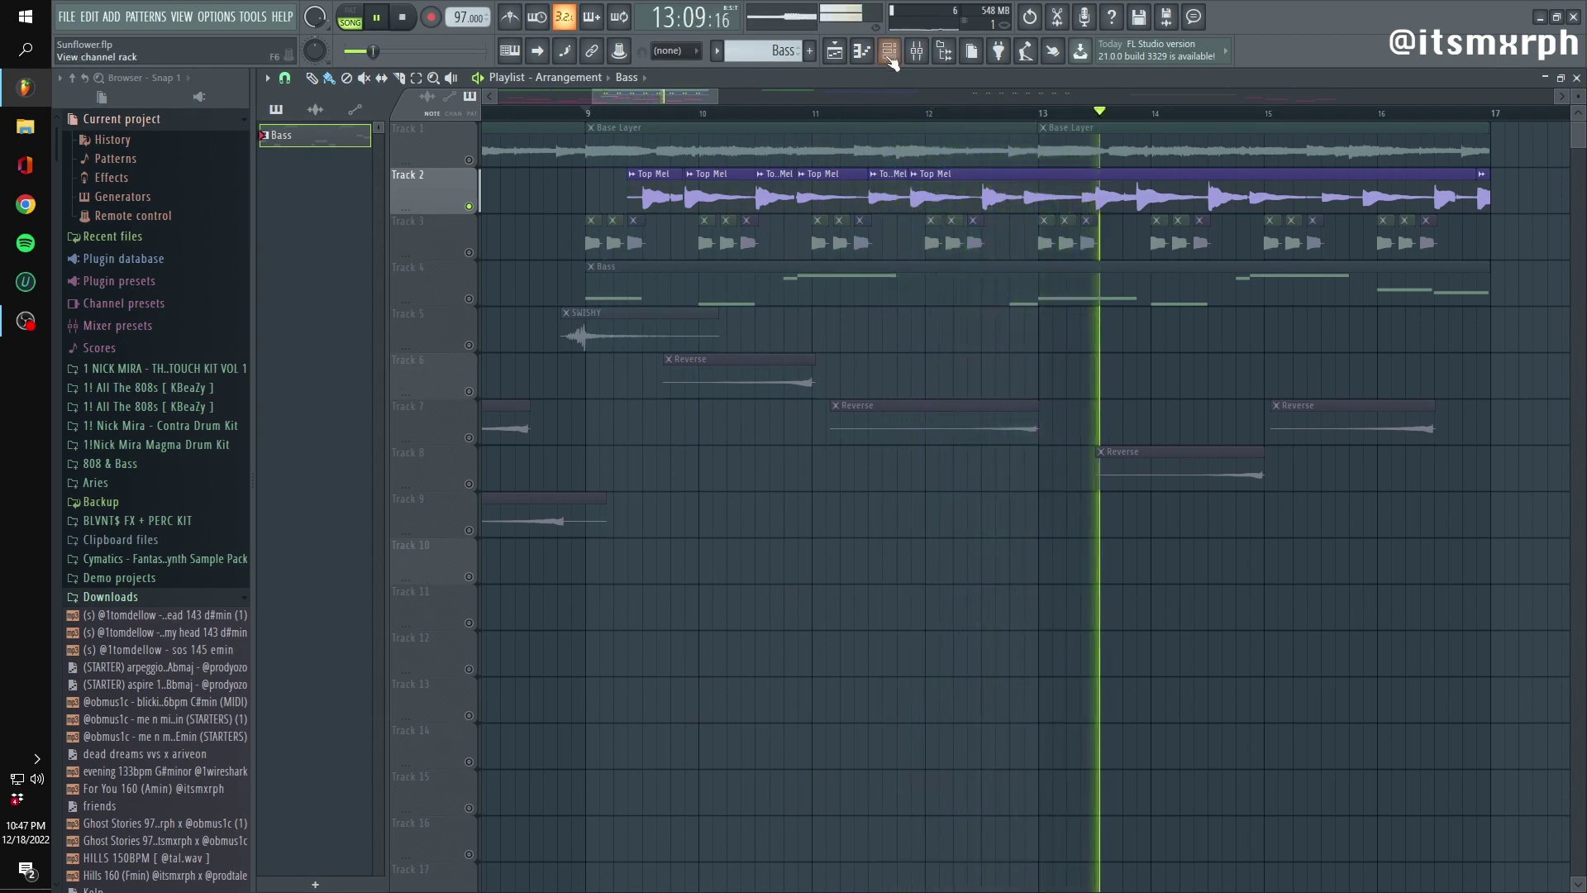
{"action": "key", "text": "space"}
Show the Top Mel mixer track, Insert 1, and inspect the Fruity Love Philter in its effects chain
{"action": "left_click", "coordinate": [916, 52]}
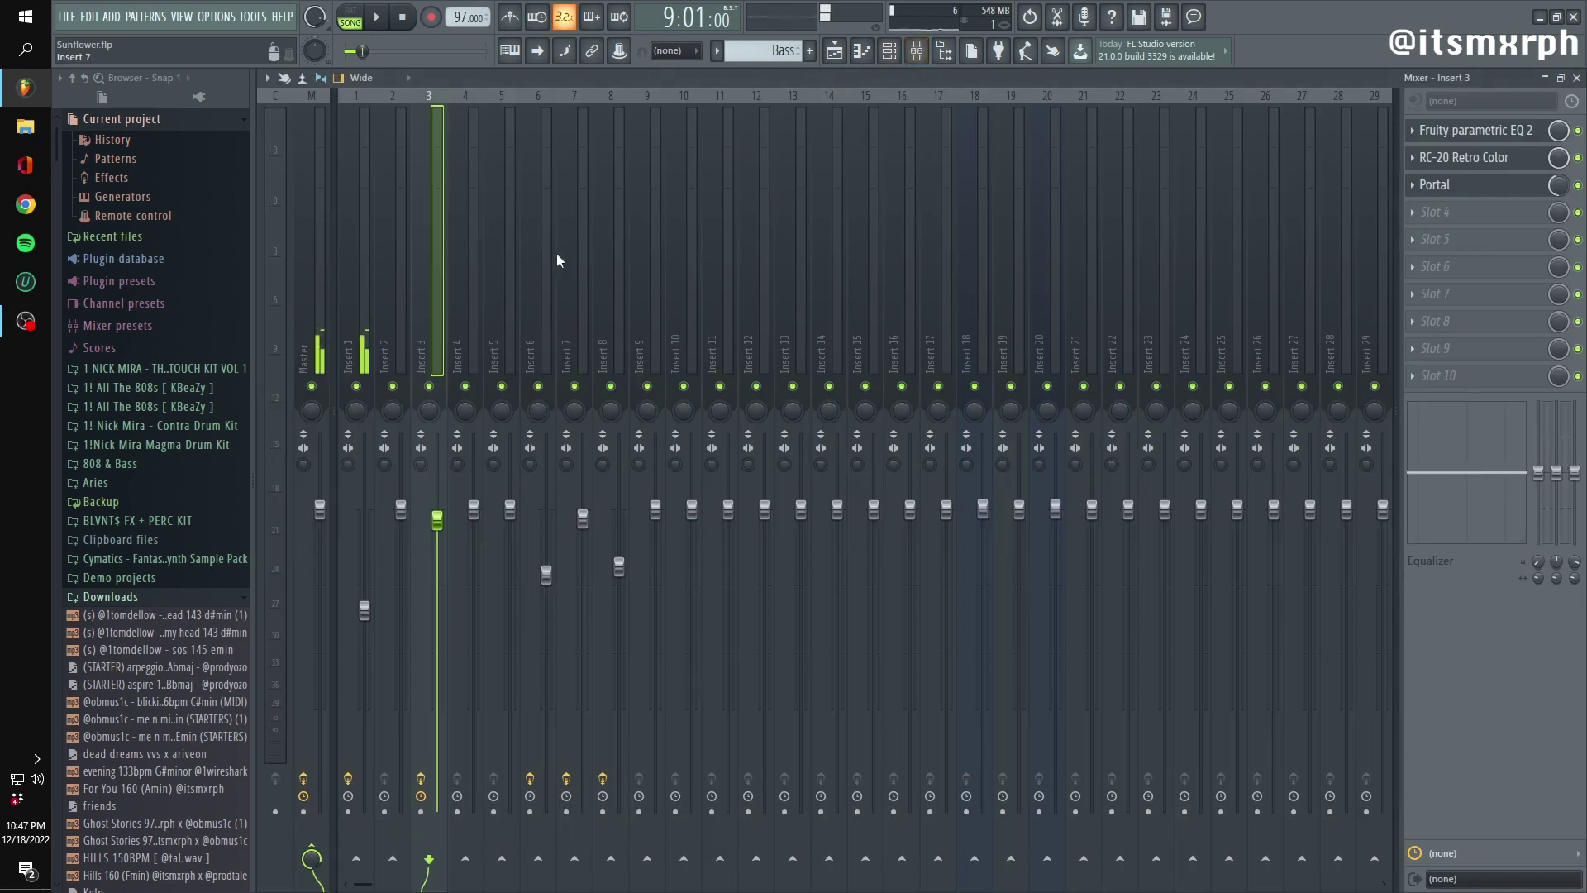
{"action": "left_click", "coordinate": [834, 50]}
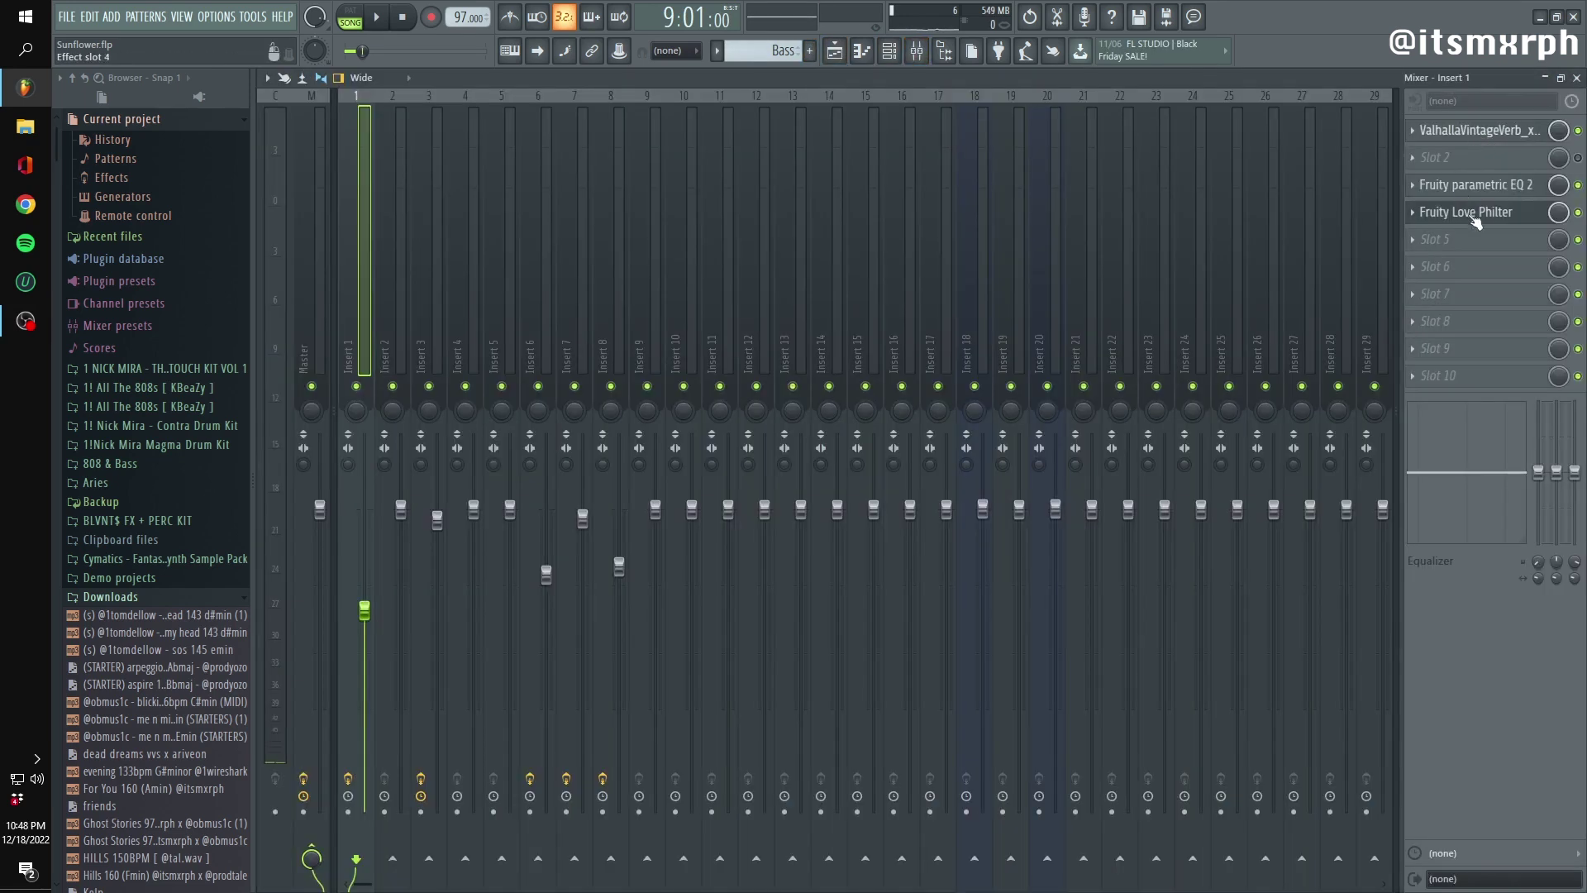
{"action": "left_click", "coordinate": [1488, 212]}
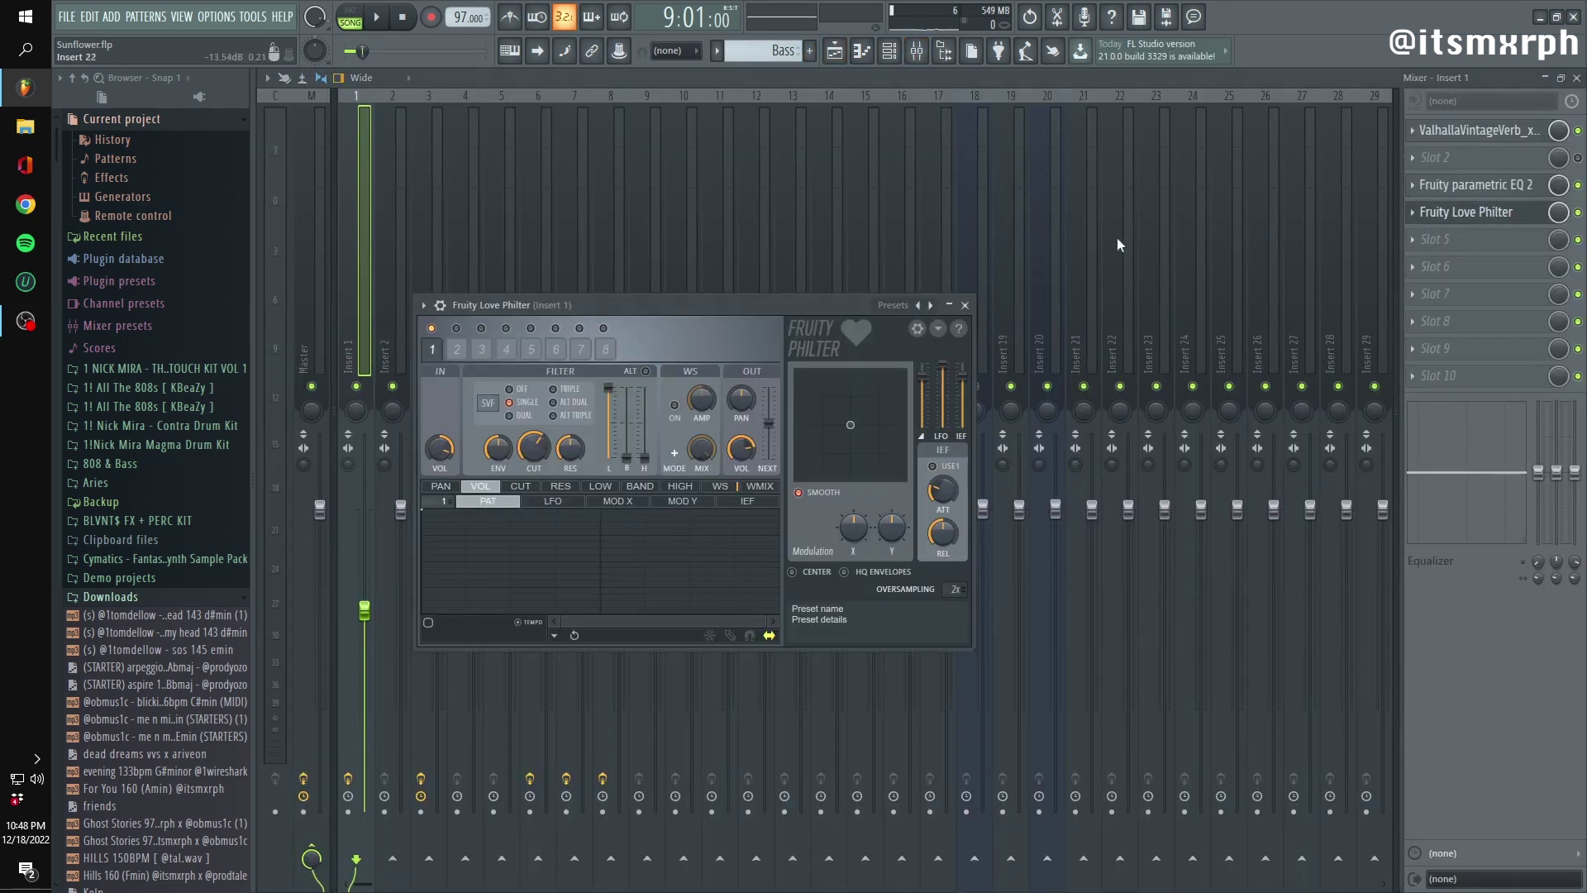
{"action": "left_click", "coordinate": [1460, 189]}
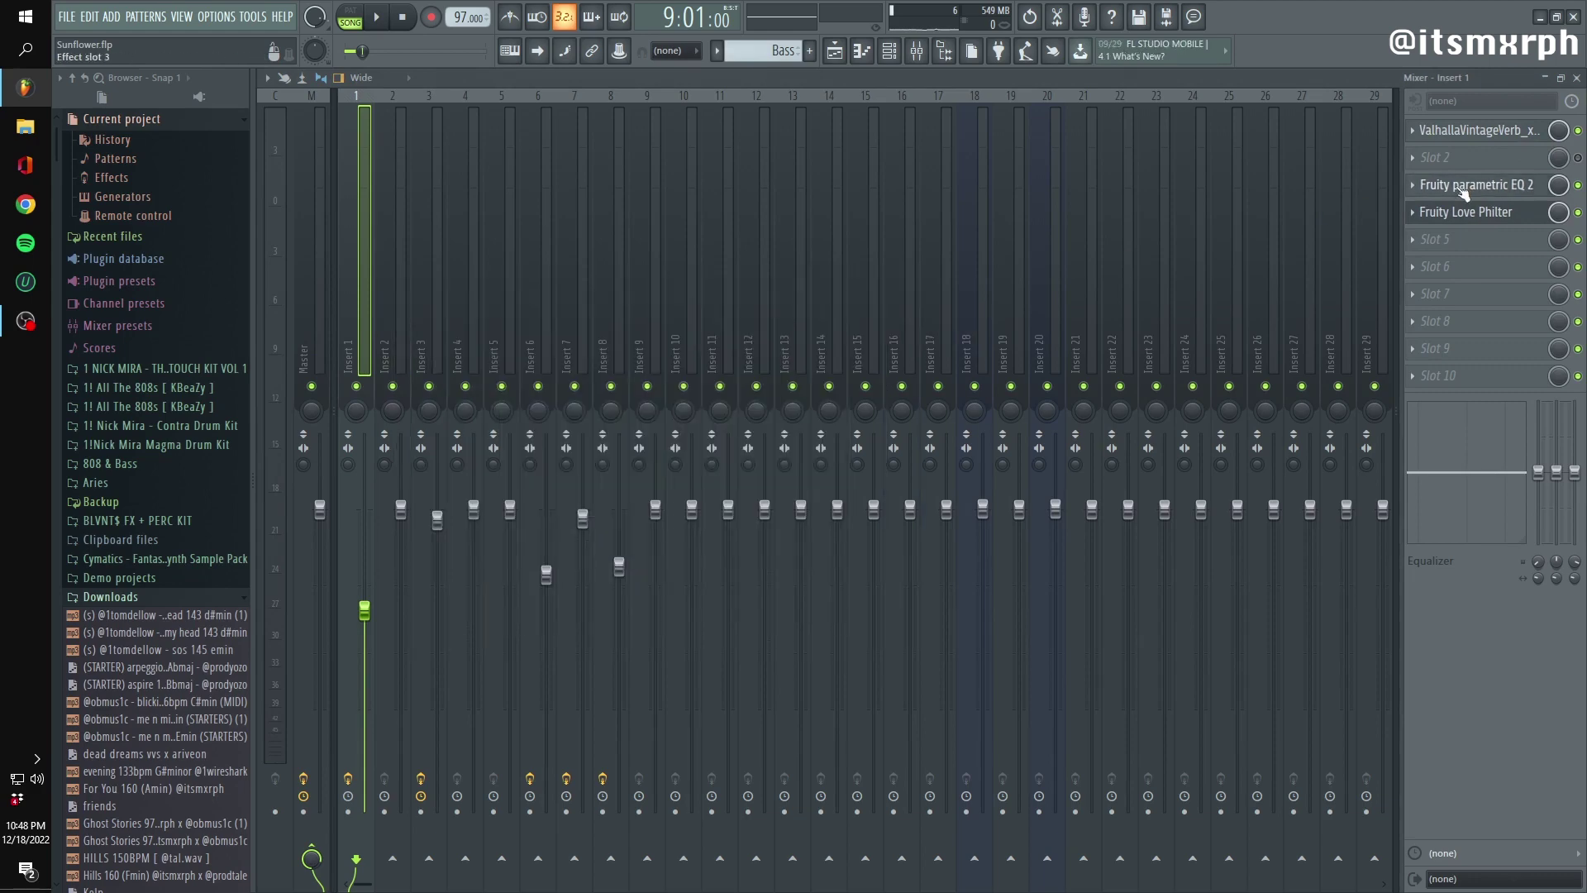
Switch the only unmuted playlist track from Top Mel to Track 3 with the BEEP clips starting at bar 9
{"action": "left_click", "coordinate": [834, 50]}
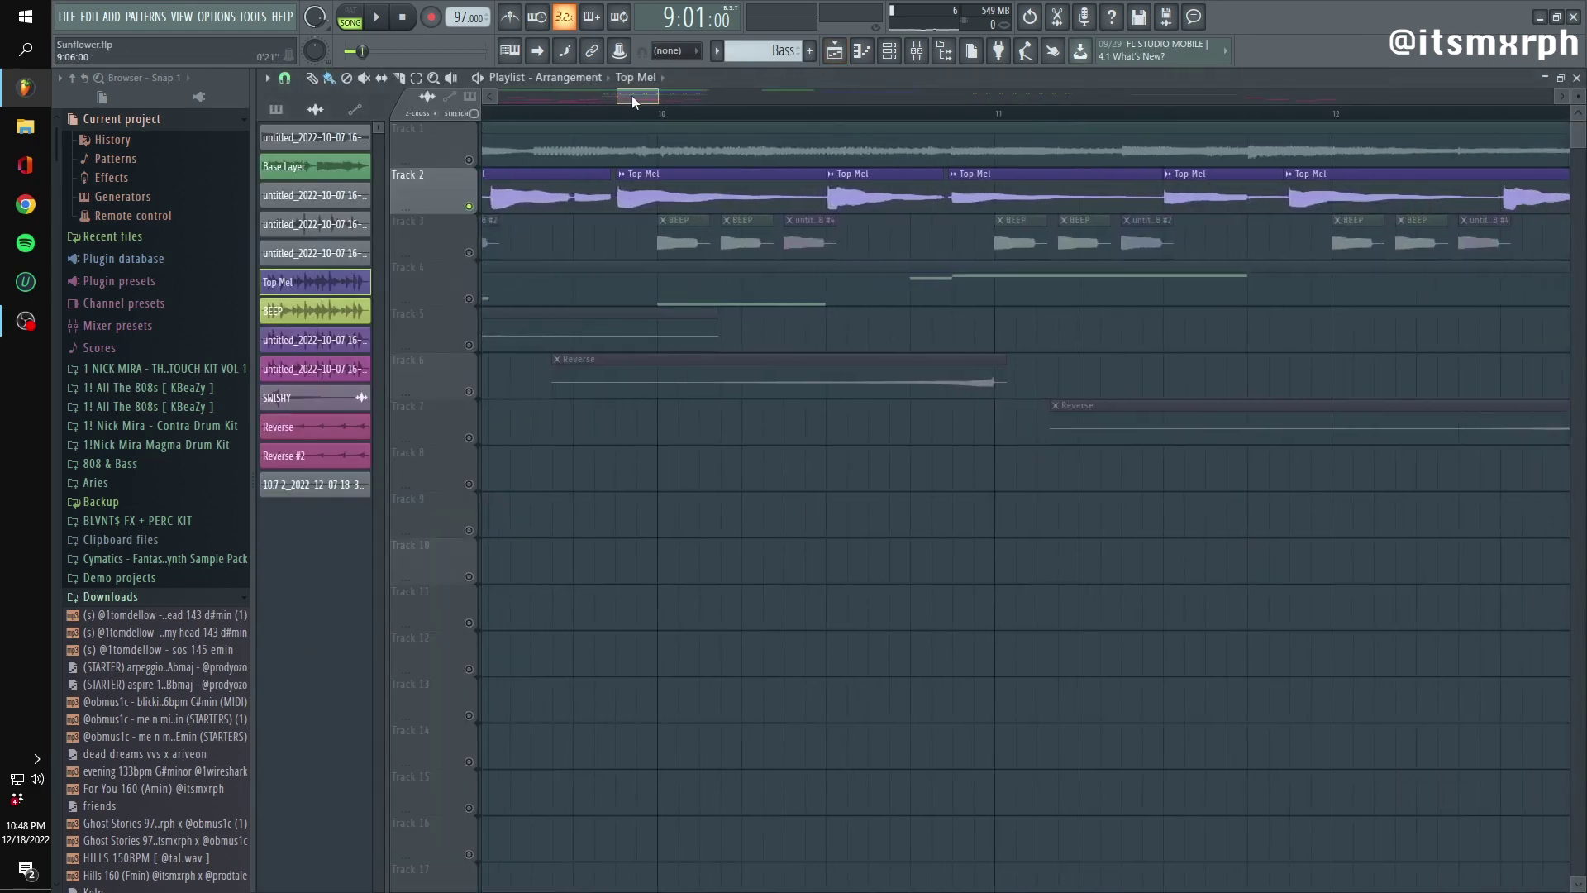
{"action": "mouse_move", "coordinate": [631, 96]}
{"action": "left_mouse_down"}
{"action": "mouse_move", "coordinate": [683, 103]}
{"action": "mouse_move", "coordinate": [607, 101]}
{"action": "left_mouse_up"}
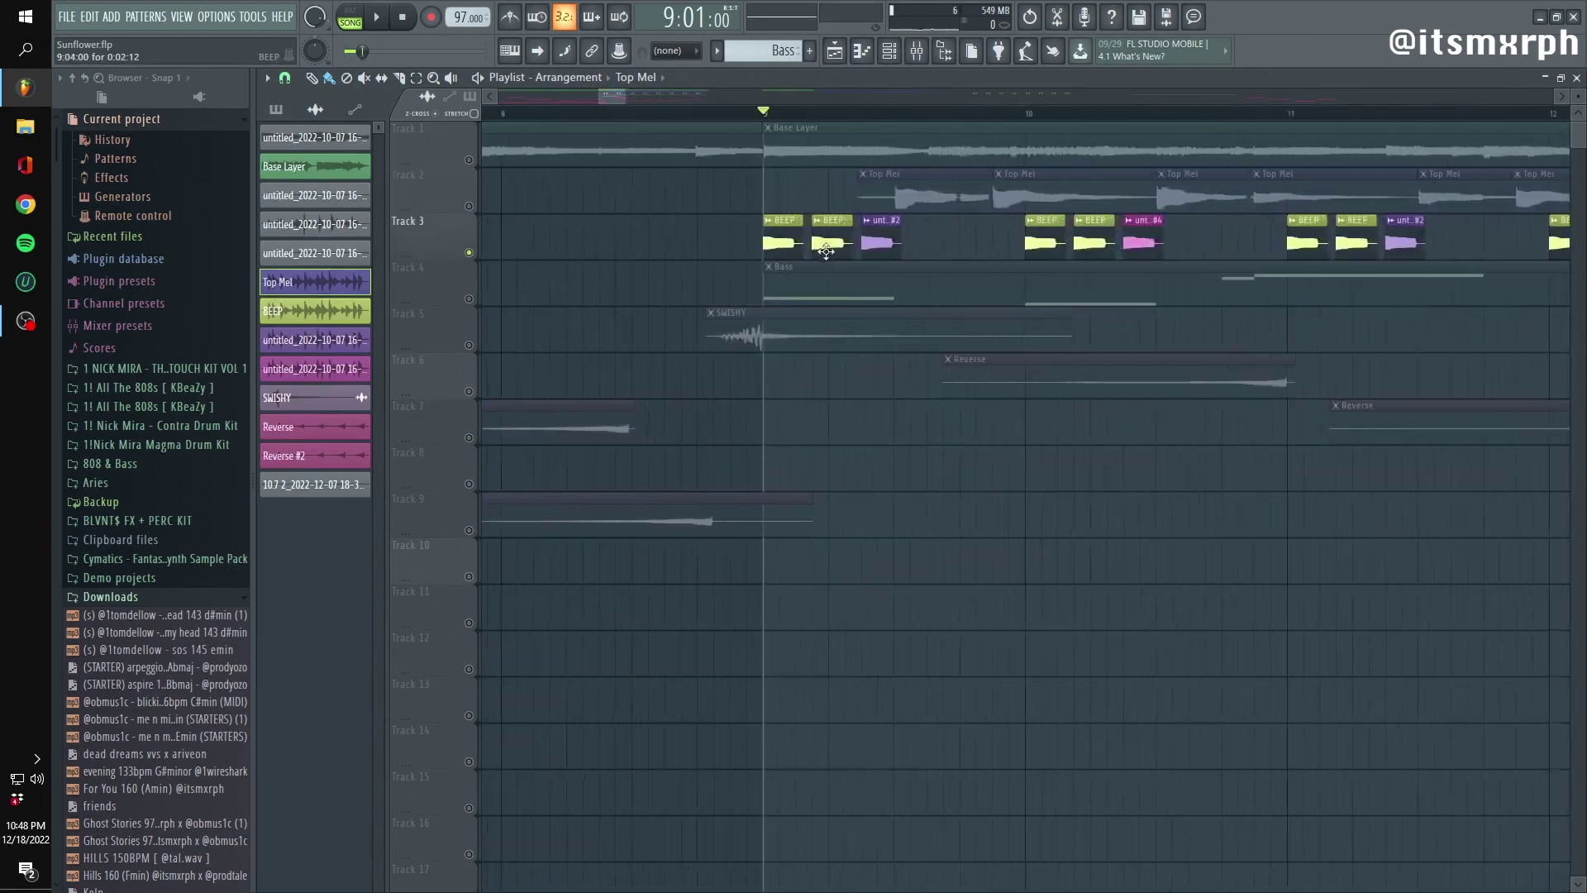
{"action": "scroll", "coordinate": [825, 252], "scroll_direction": "down", "scroll_amount": 8}
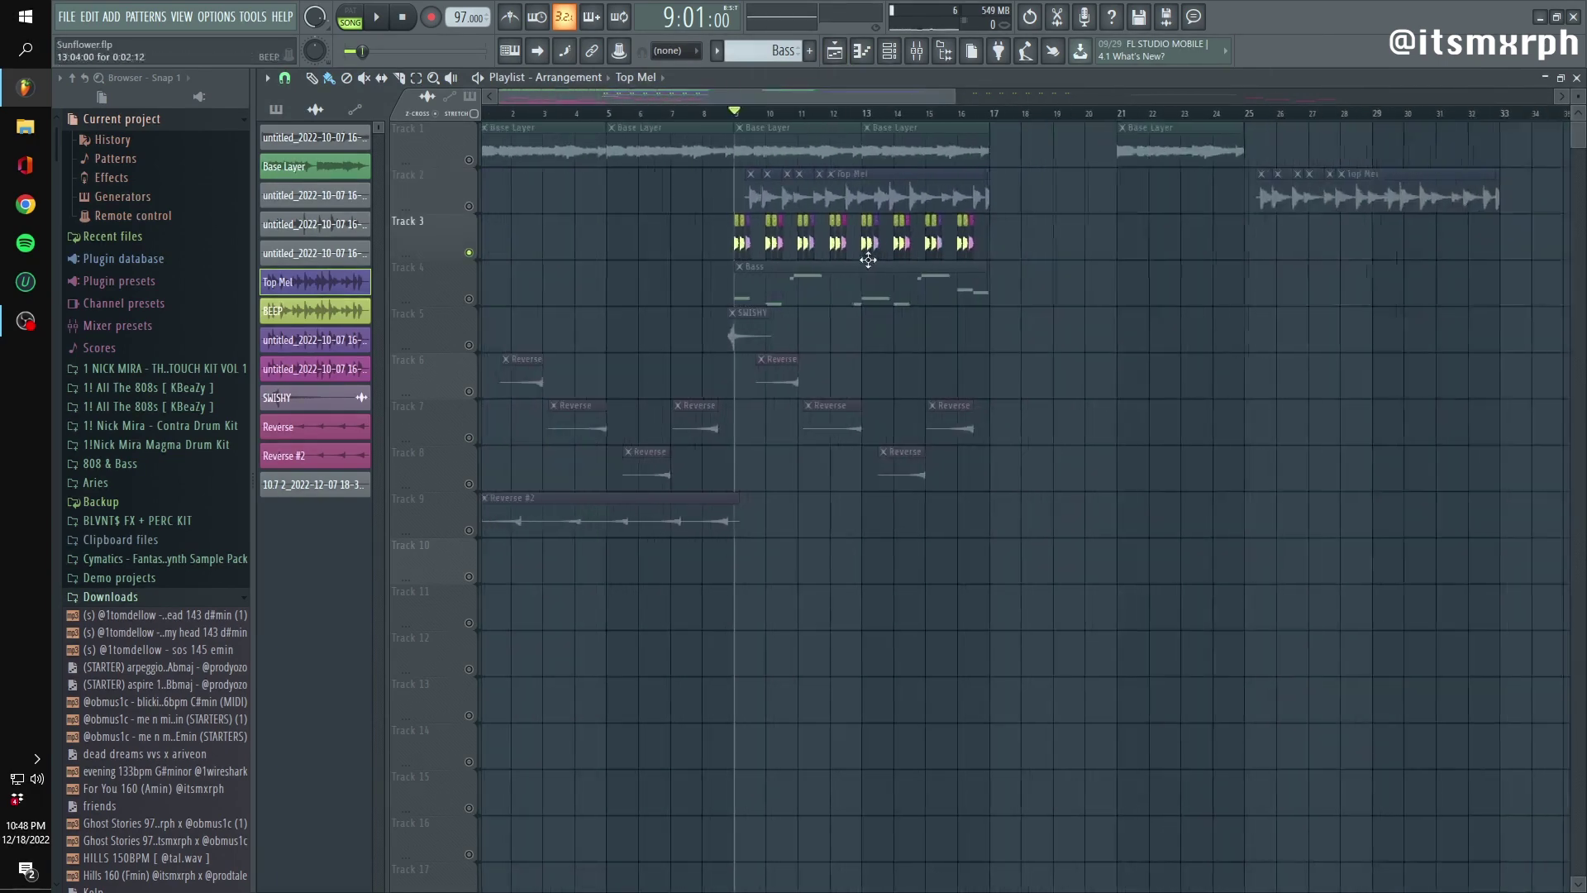
{"action": "scroll", "coordinate": [630, 256], "scroll_direction": "up", "scroll_amount": 6}
{"action": "scroll", "coordinate": [596, 264], "scroll_direction": "down", "scroll_amount": 5}
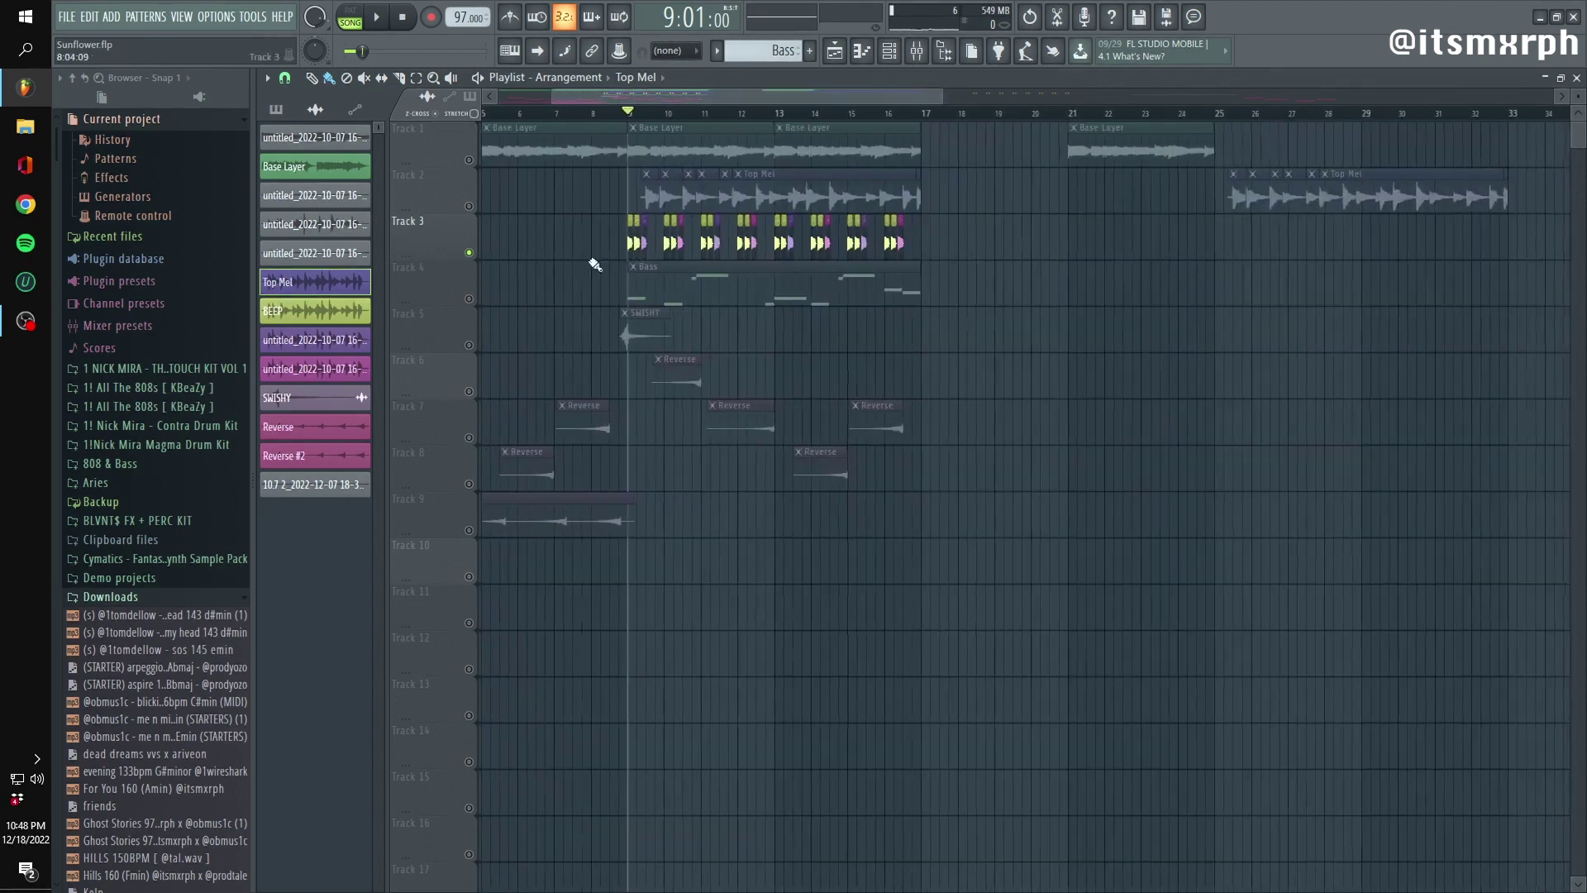
Play the BEEP clips on Track 3 on their own from bar 9, then stop playback
{"action": "scroll", "coordinate": [917, 203], "scroll_direction": "up", "scroll_amount": 8}
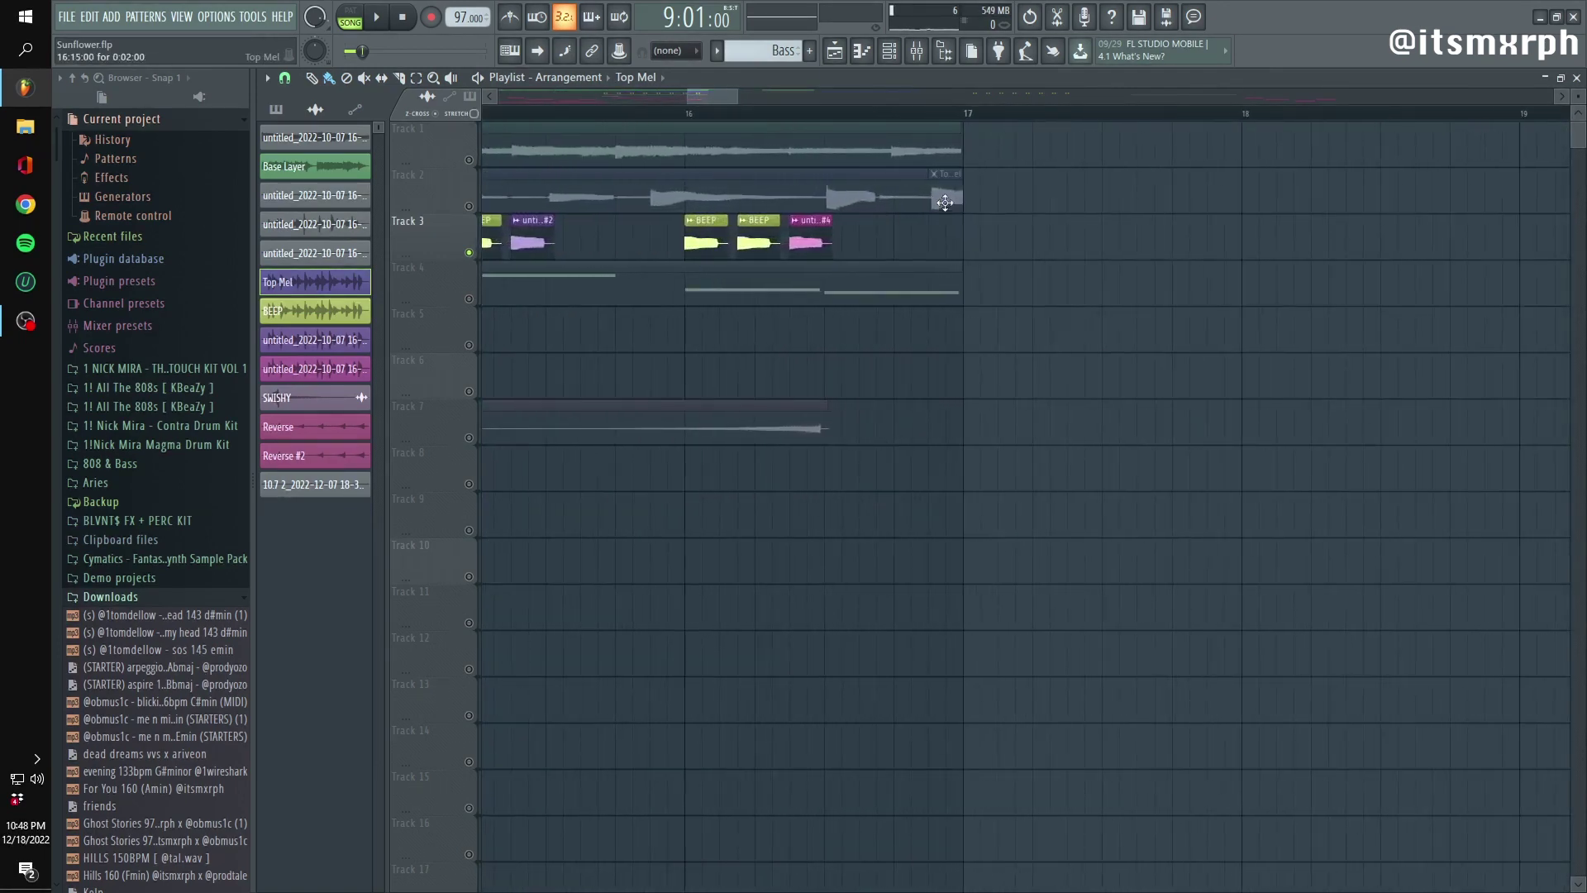
{"action": "scroll", "coordinate": [944, 203], "scroll_direction": "down", "scroll_amount": 8}
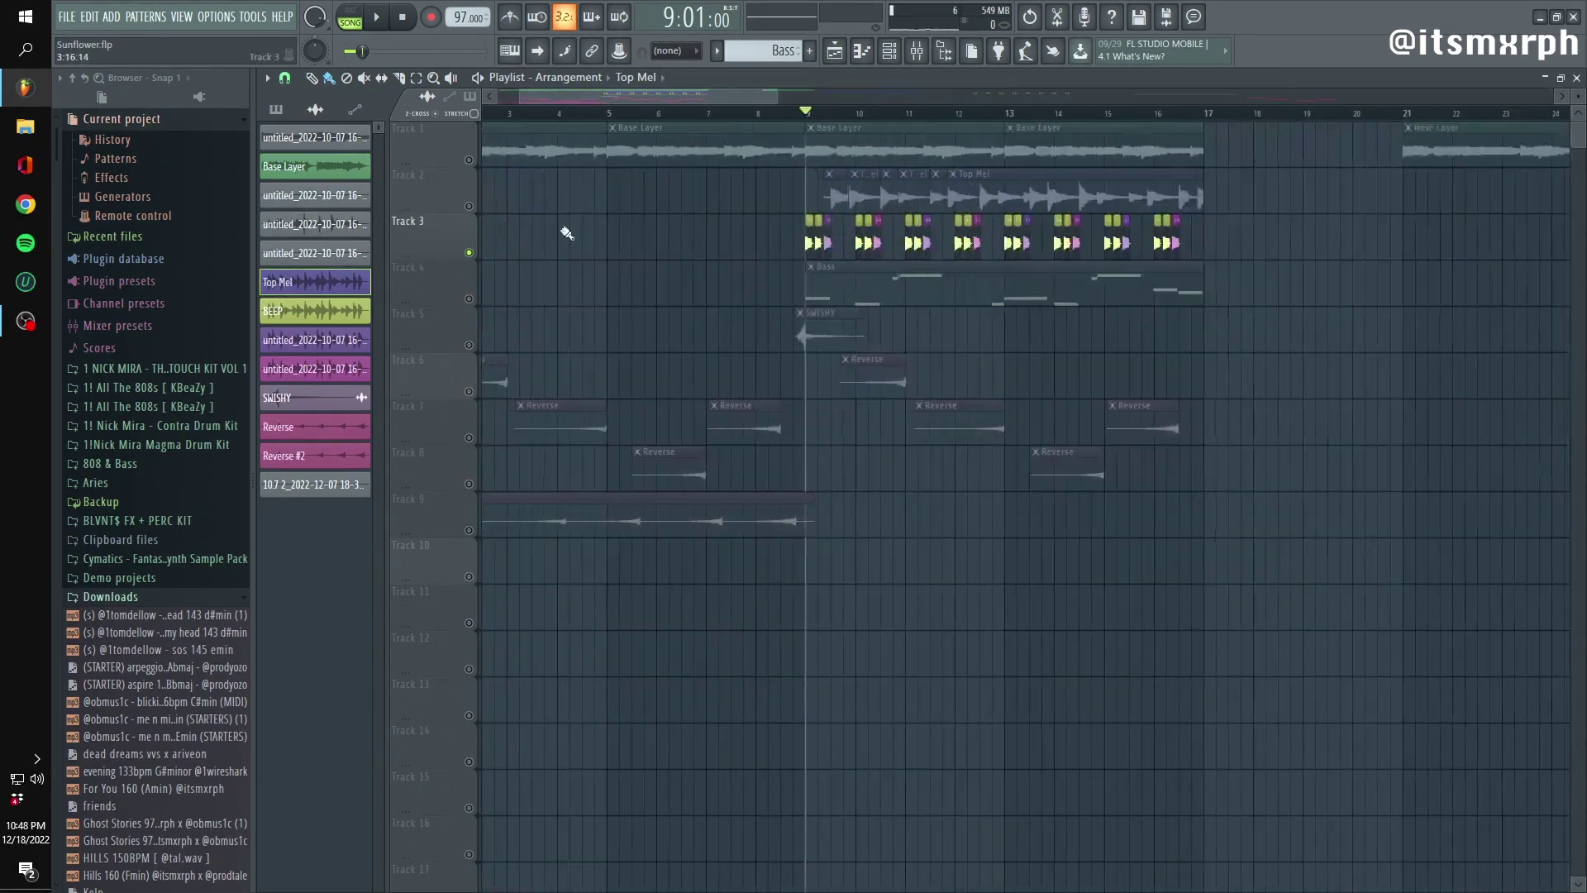
{"action": "scroll", "coordinate": [854, 226], "scroll_direction": "up", "scroll_amount": 4}
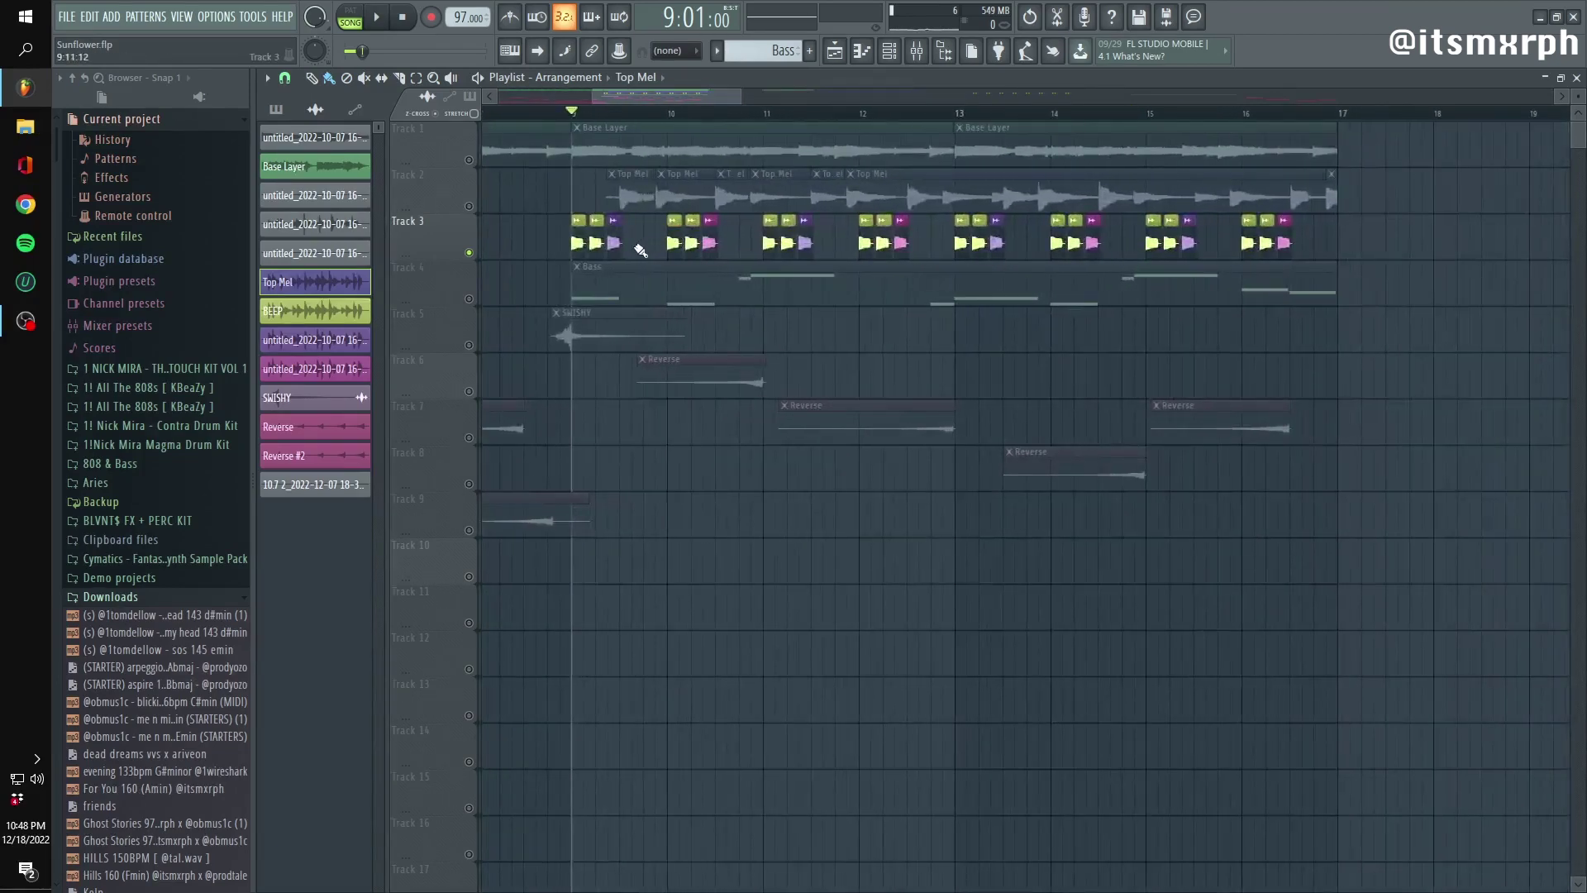
{"action": "scroll", "coordinate": [641, 249], "scroll_direction": "up", "scroll_amount": 3}
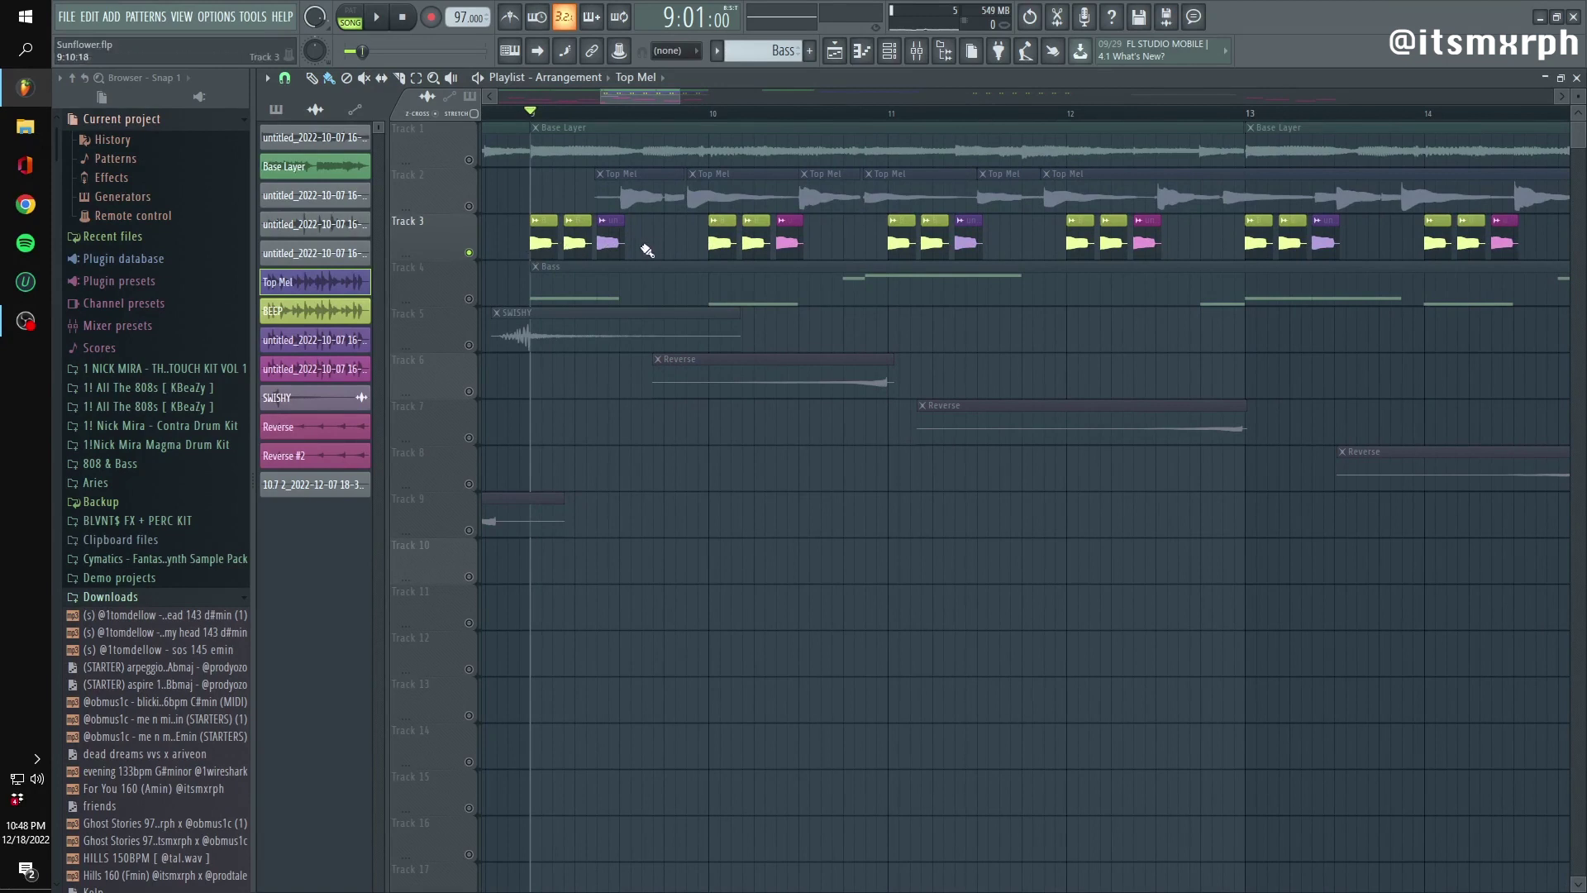
{"action": "key", "text": "space"}
{"action": "key", "text": "space"}
Inspect the time-stretching pitch settings of the purple and pink Insert 18 audio clips on Track 3
{"action": "double_click", "coordinate": [615, 242]}
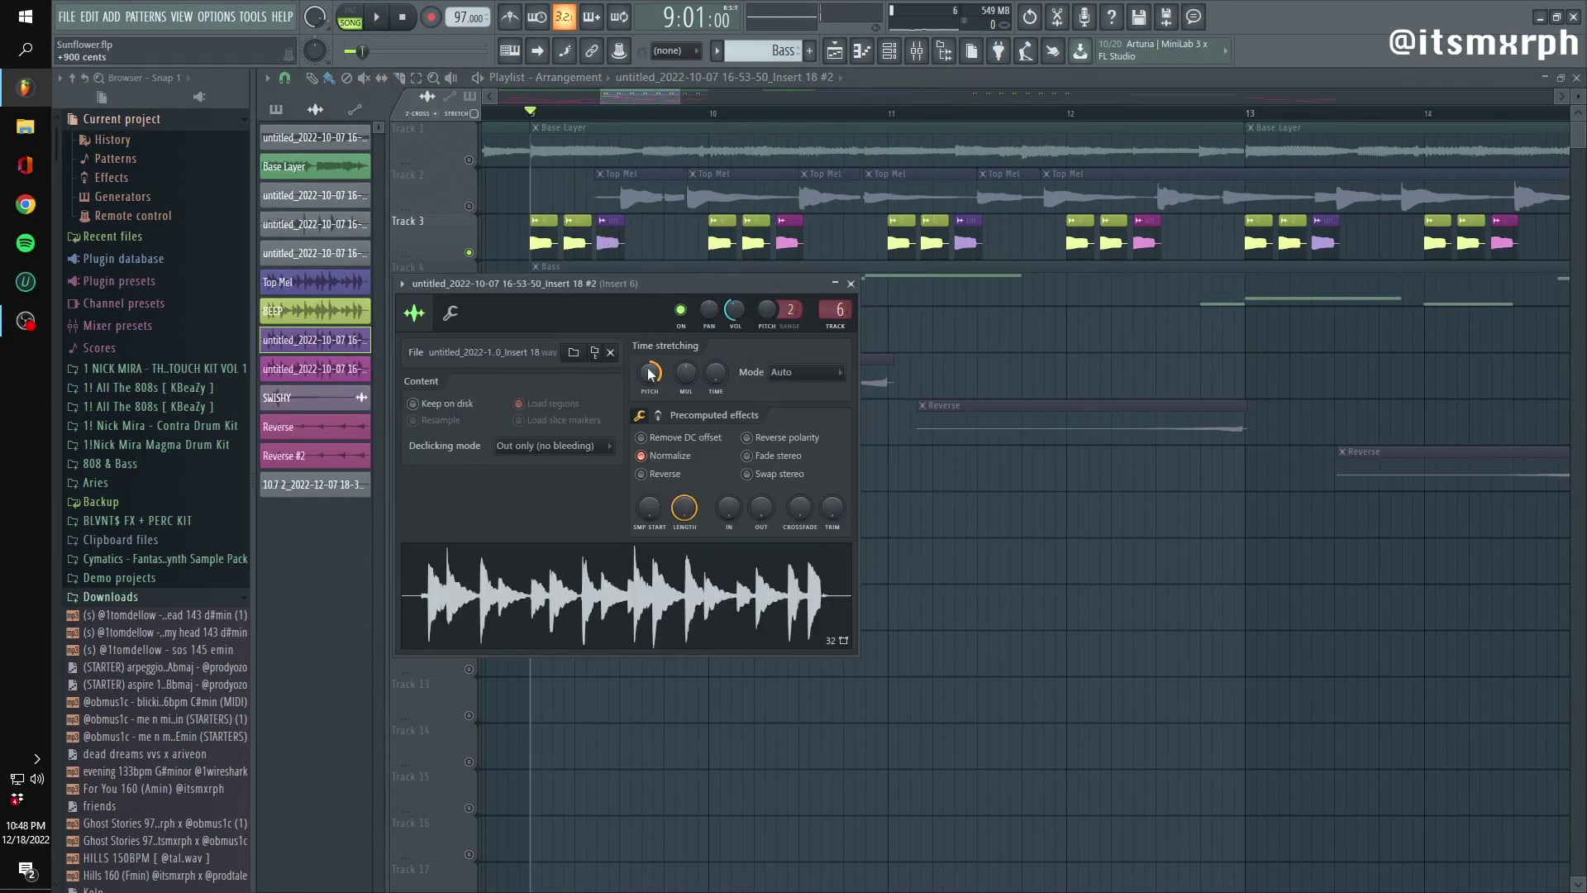
{"action": "right_click", "coordinate": [1089, 481]}
{"action": "double_click", "coordinate": [792, 239]}
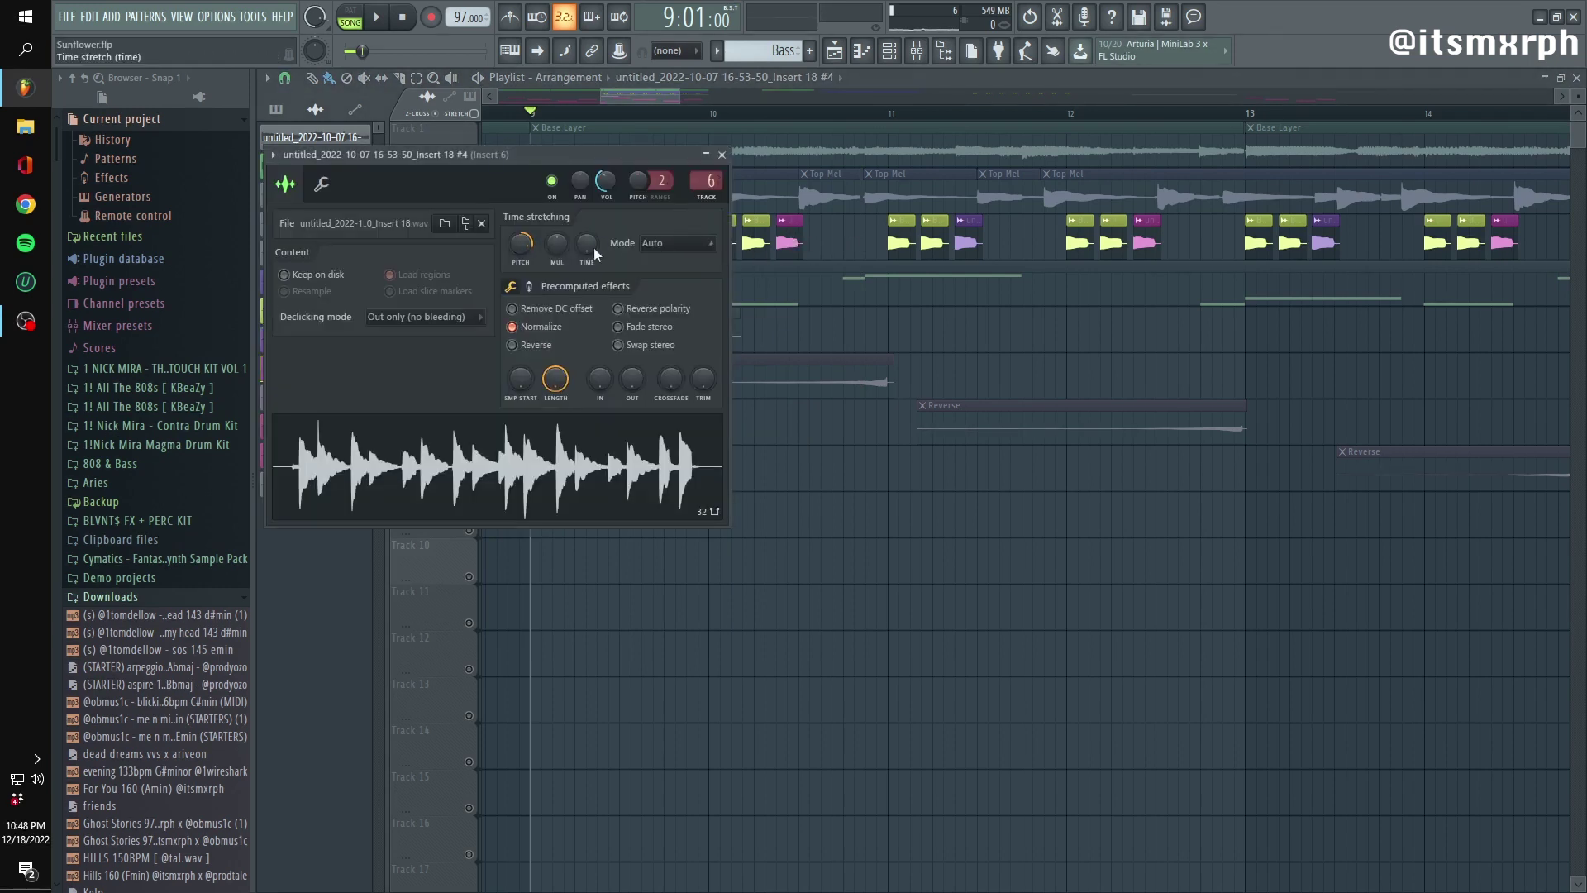
{"action": "left_click", "coordinate": [758, 267]}
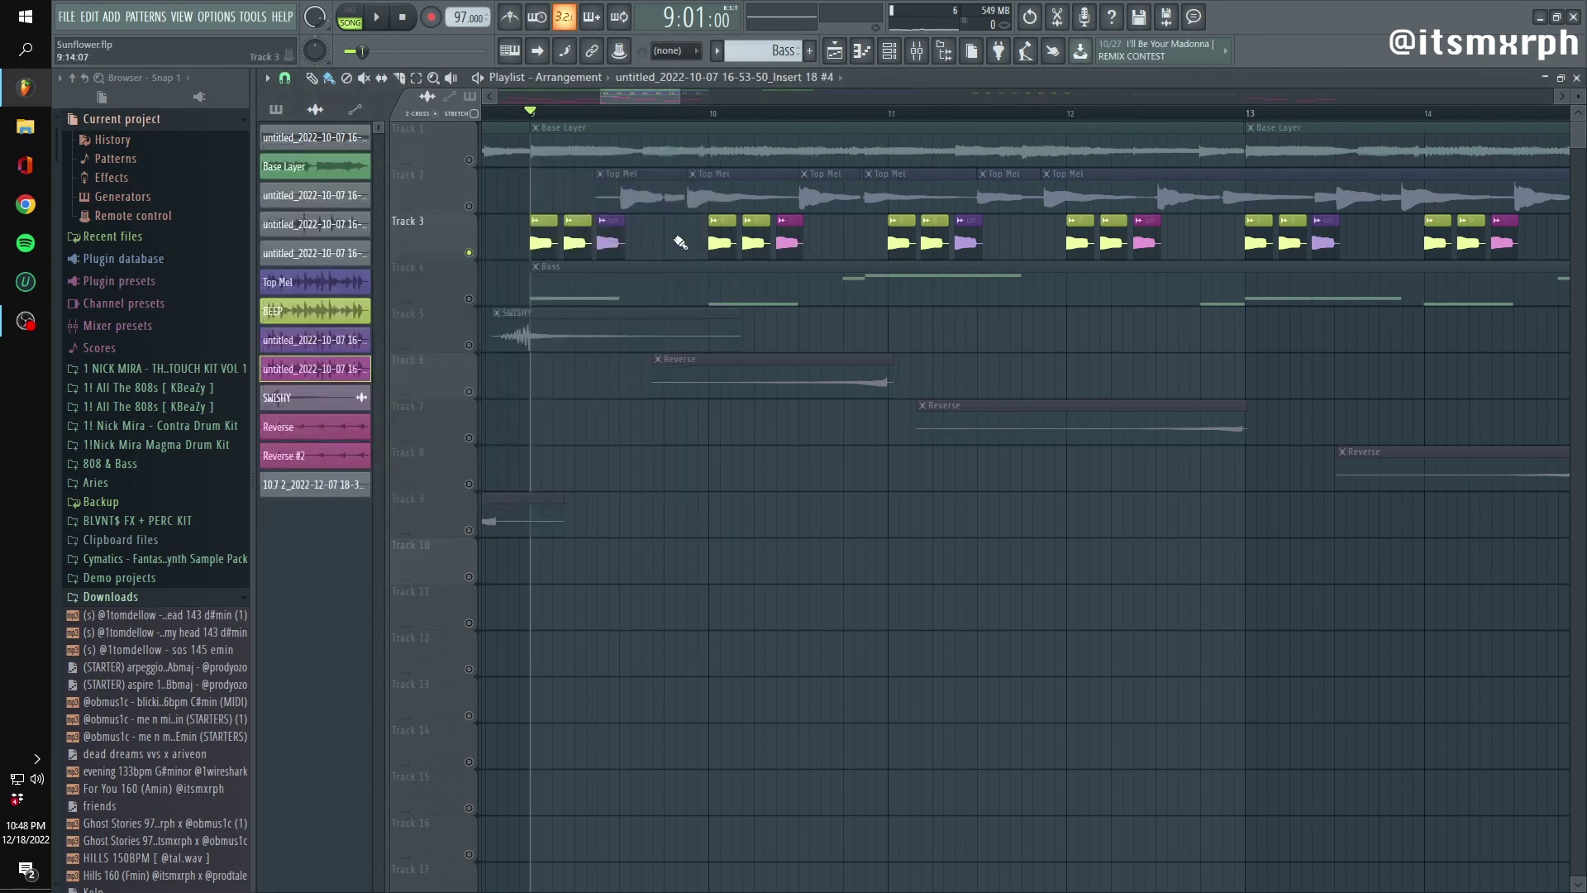
Show the BEEP clip's mixer track, Insert 6, and bypass its ValhallaVintageVerb and Fruity Love Philter effects
{"action": "scroll", "coordinate": [832, 260], "scroll_direction": "down", "scroll_amount": 2}
{"action": "scroll", "coordinate": [909, 248], "scroll_direction": "down", "scroll_amount": 1}
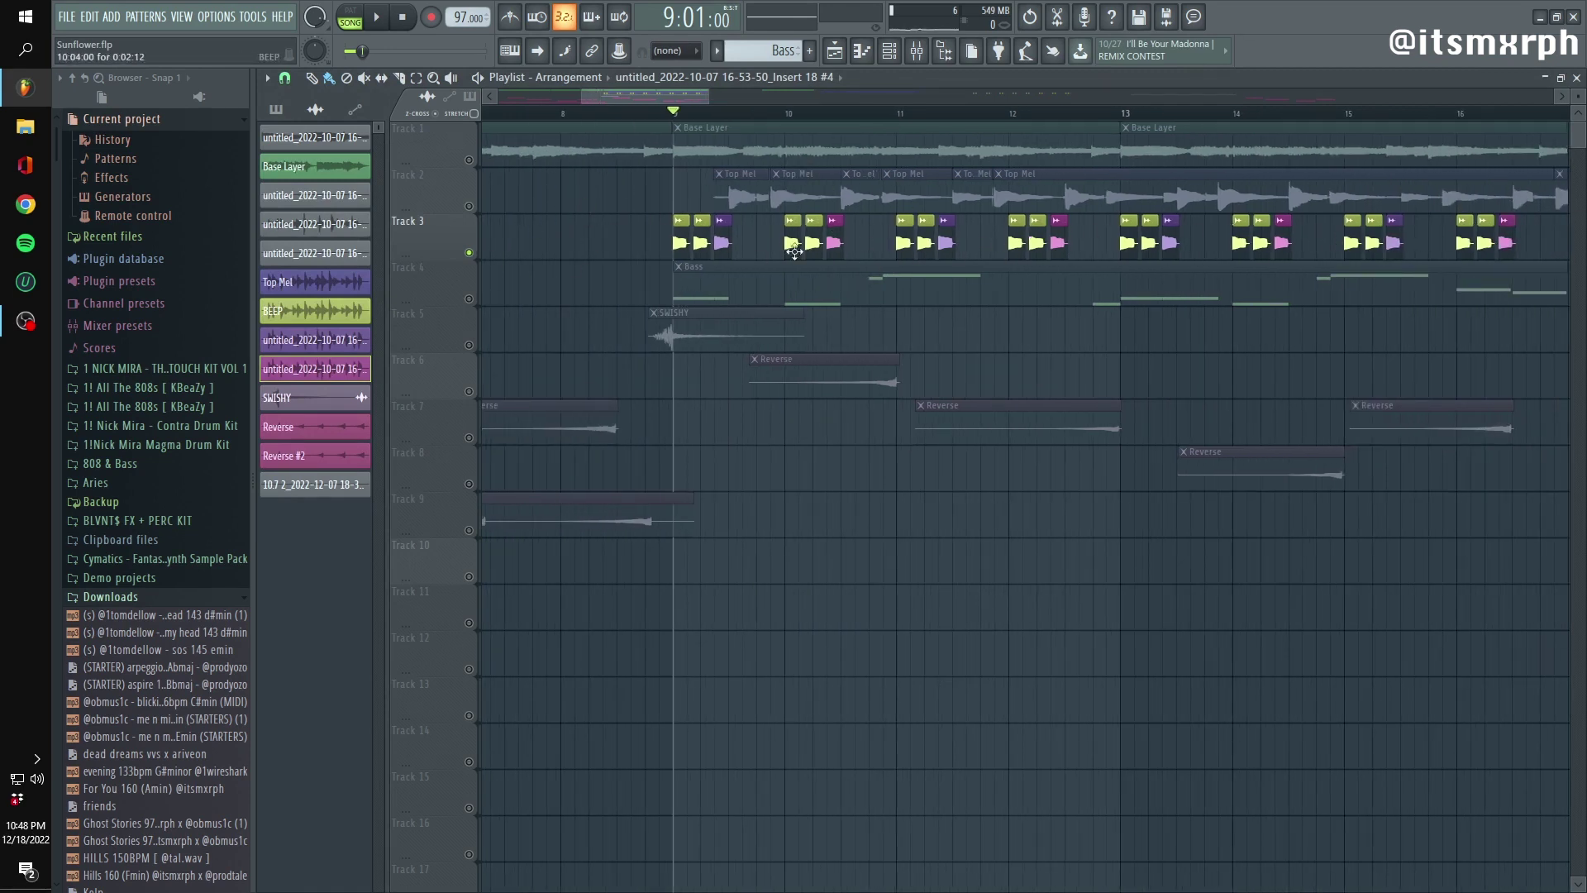
{"action": "double_click", "coordinate": [704, 241]}
{"action": "left_click", "coordinate": [916, 50]}
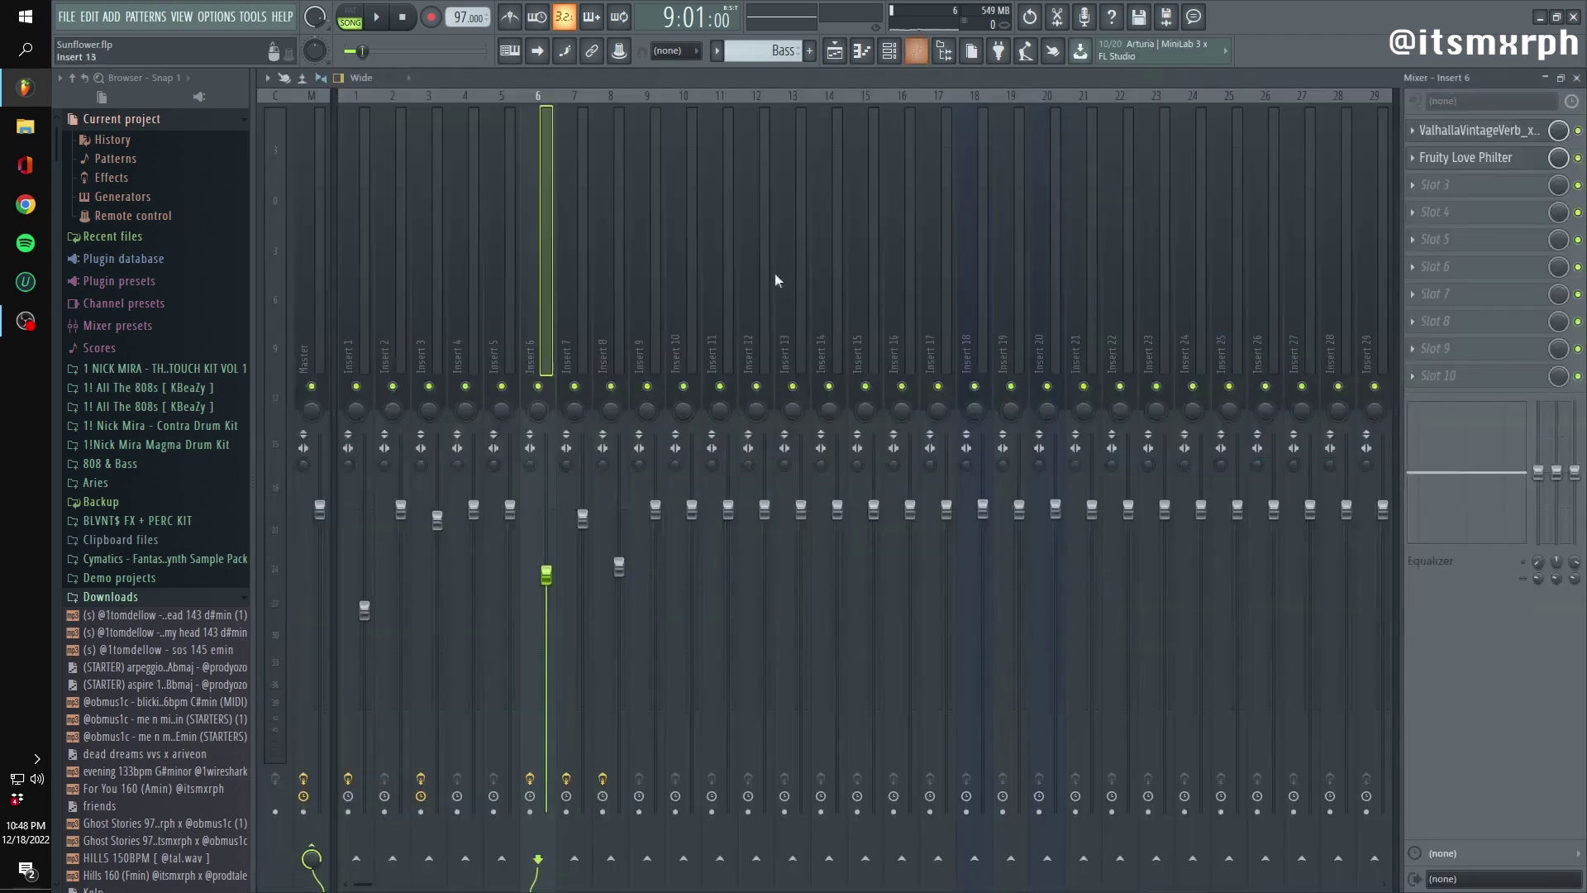
{"action": "left_click", "coordinate": [1578, 157]}
{"action": "left_click", "coordinate": [1578, 131]}
Play the BEEP clips without effects, replay them with both Insert 6 effects re-enabled, and return to the playlist with playback stopped
{"action": "key", "text": "space"}
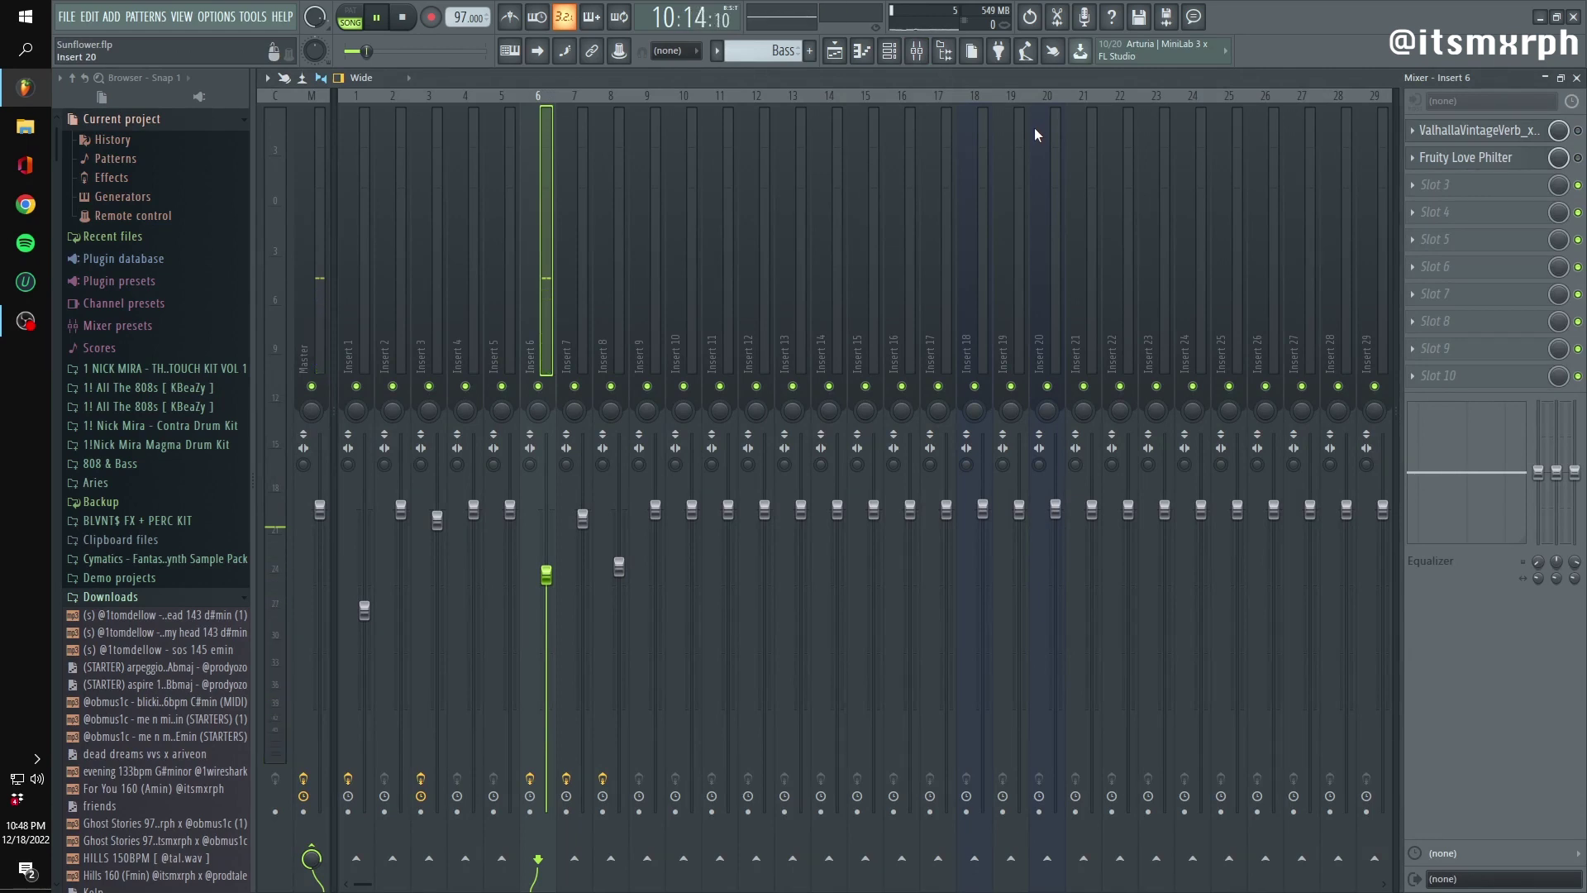
{"action": "key", "text": "space"}
{"action": "key", "text": "space"}
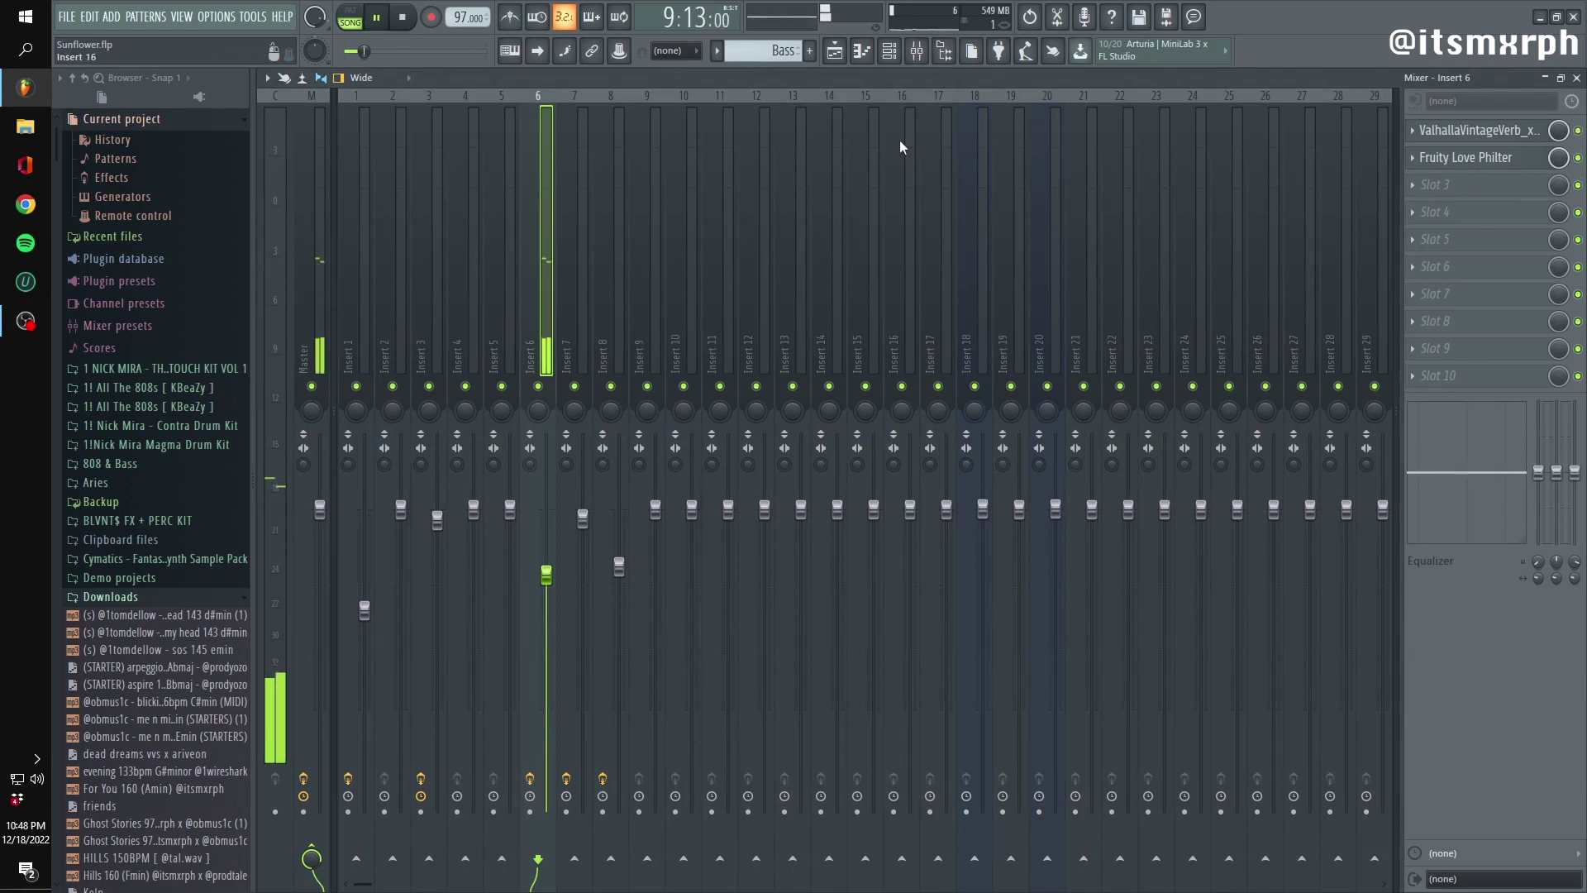
{"action": "left_click", "coordinate": [837, 55]}
{"action": "key", "text": "space"}
Unmute Top Mel on Track 2 and Base Layer on Track 1, then solo Track 3 again
{"action": "left_click", "coordinate": [469, 206]}
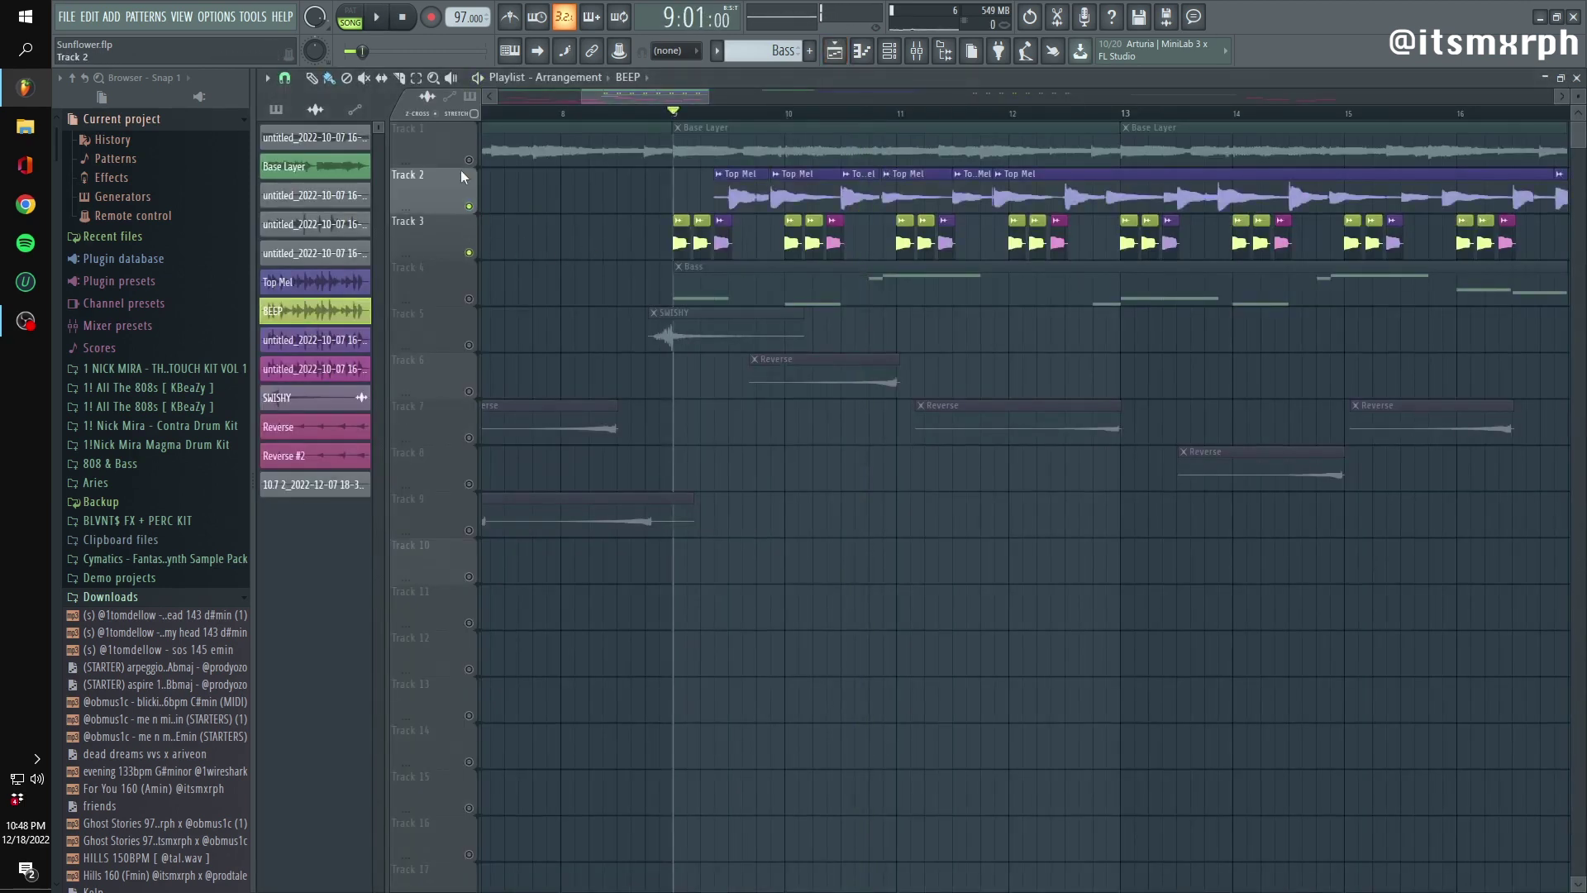
{"action": "left_click", "coordinate": [468, 160]}
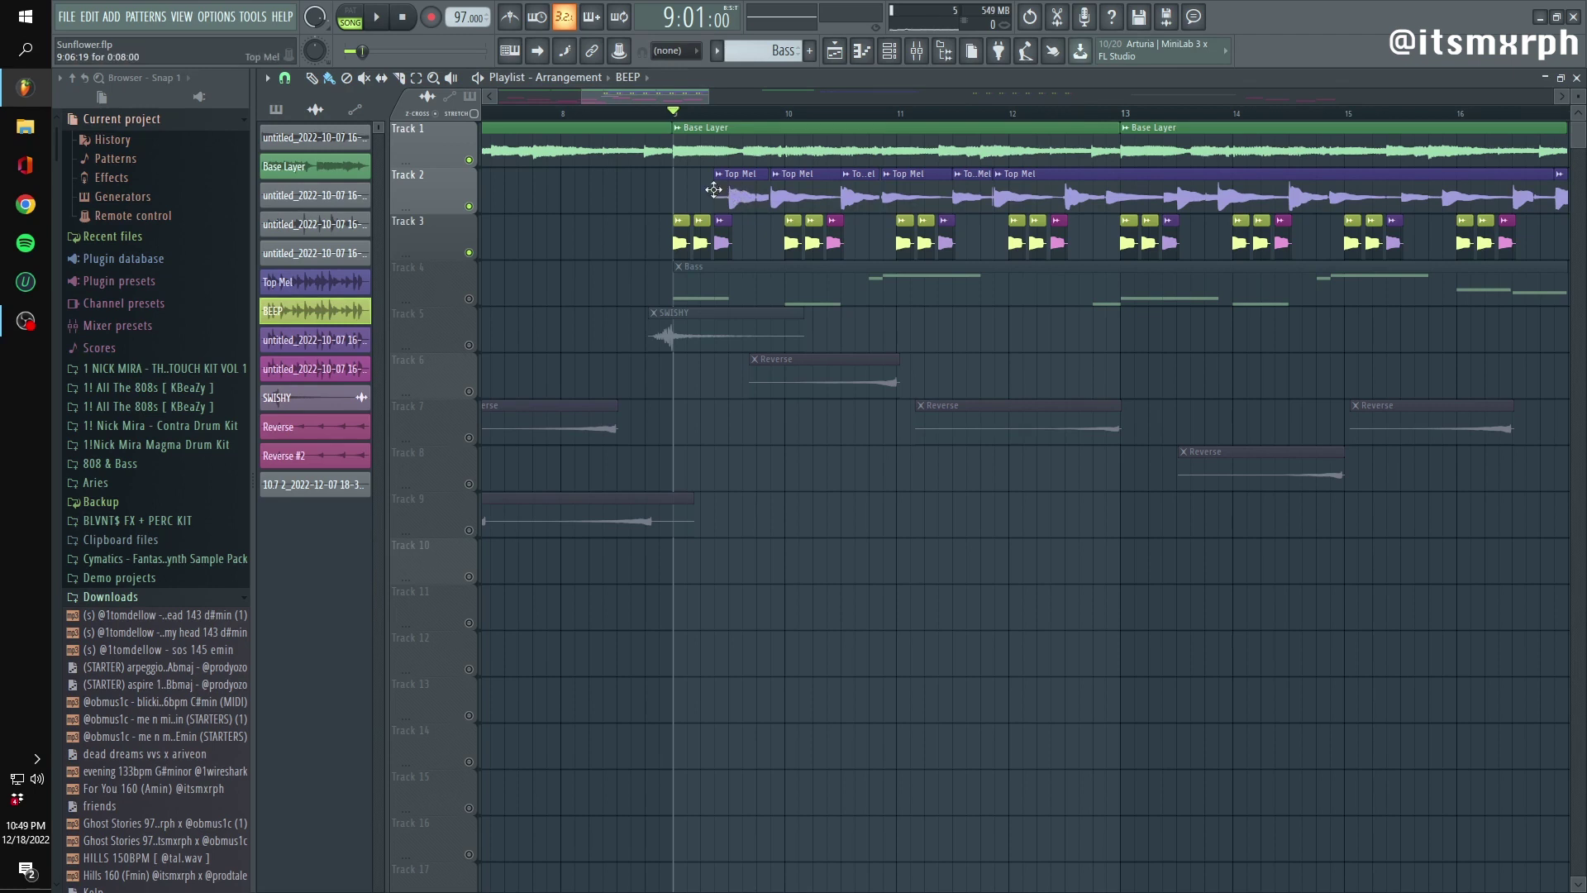
{"action": "right_click", "coordinate": [468, 252]}
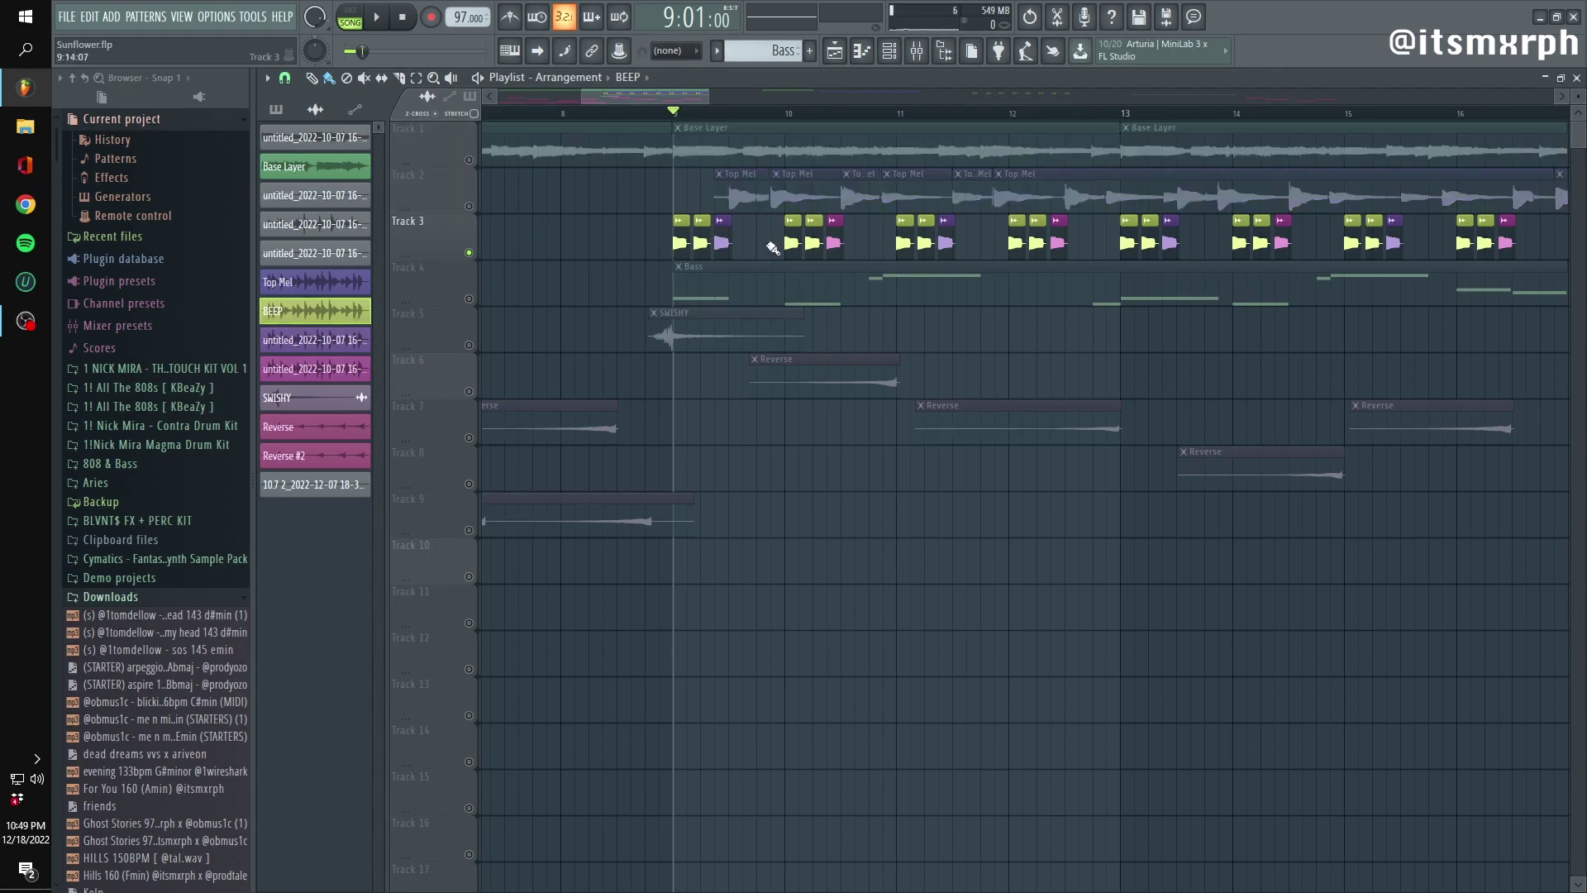
Examine how the BEEP clips and their pitched variants are arranged on Track 3 from bar 9 to bar 16
{"action": "scroll", "coordinate": [830, 254], "scroll_direction": "down", "scroll_amount": 4}
{"action": "scroll", "coordinate": [819, 271], "scroll_direction": "up", "scroll_amount": 3}
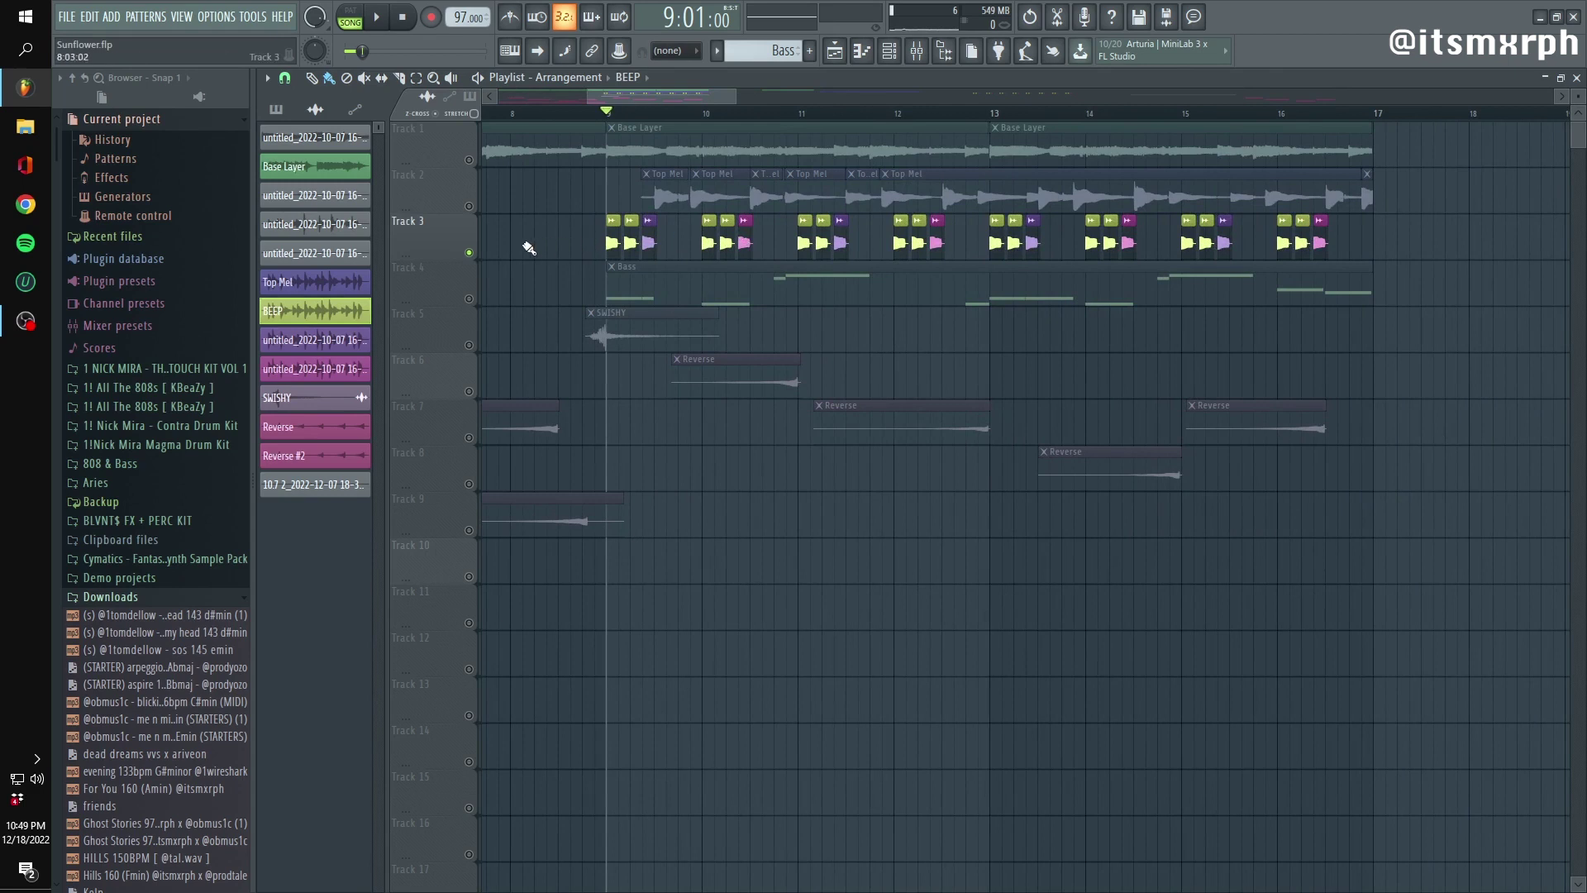
{"action": "left_click_drag", "start_coordinate": [548, 248], "coordinate": [1392, 234]}
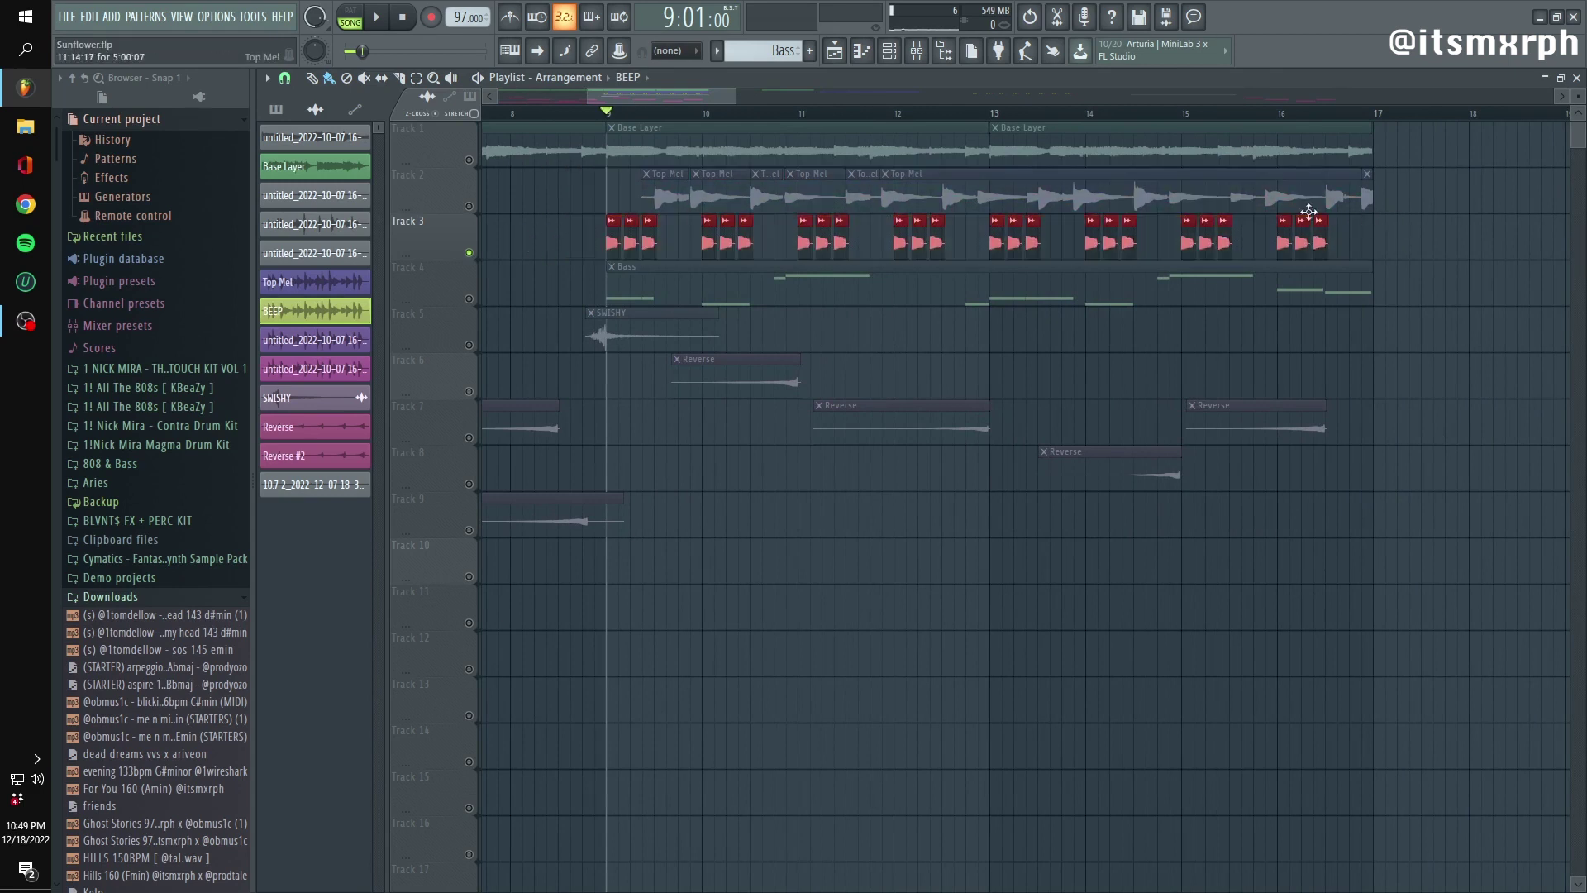
{"action": "left_click", "coordinate": [649, 248]}
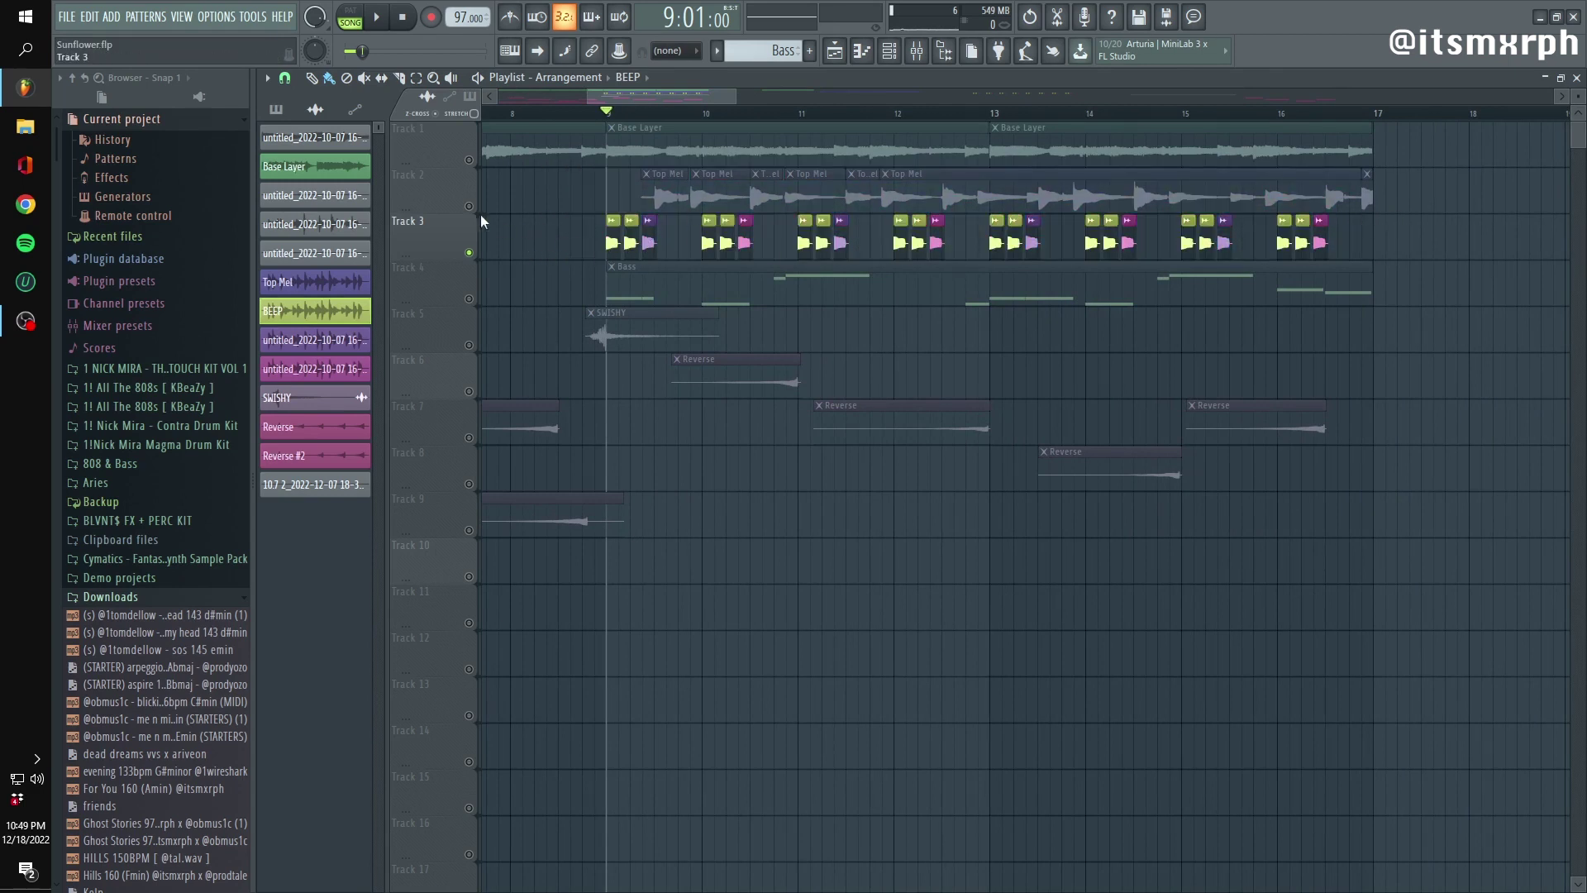
{"action": "scroll", "coordinate": [618, 234], "scroll_direction": "up", "scroll_amount": 2}
{"action": "scroll", "coordinate": [712, 245], "scroll_direction": "down", "scroll_amount": 4}
{"action": "scroll", "coordinate": [836, 251], "scroll_direction": "up", "scroll_amount": 3}
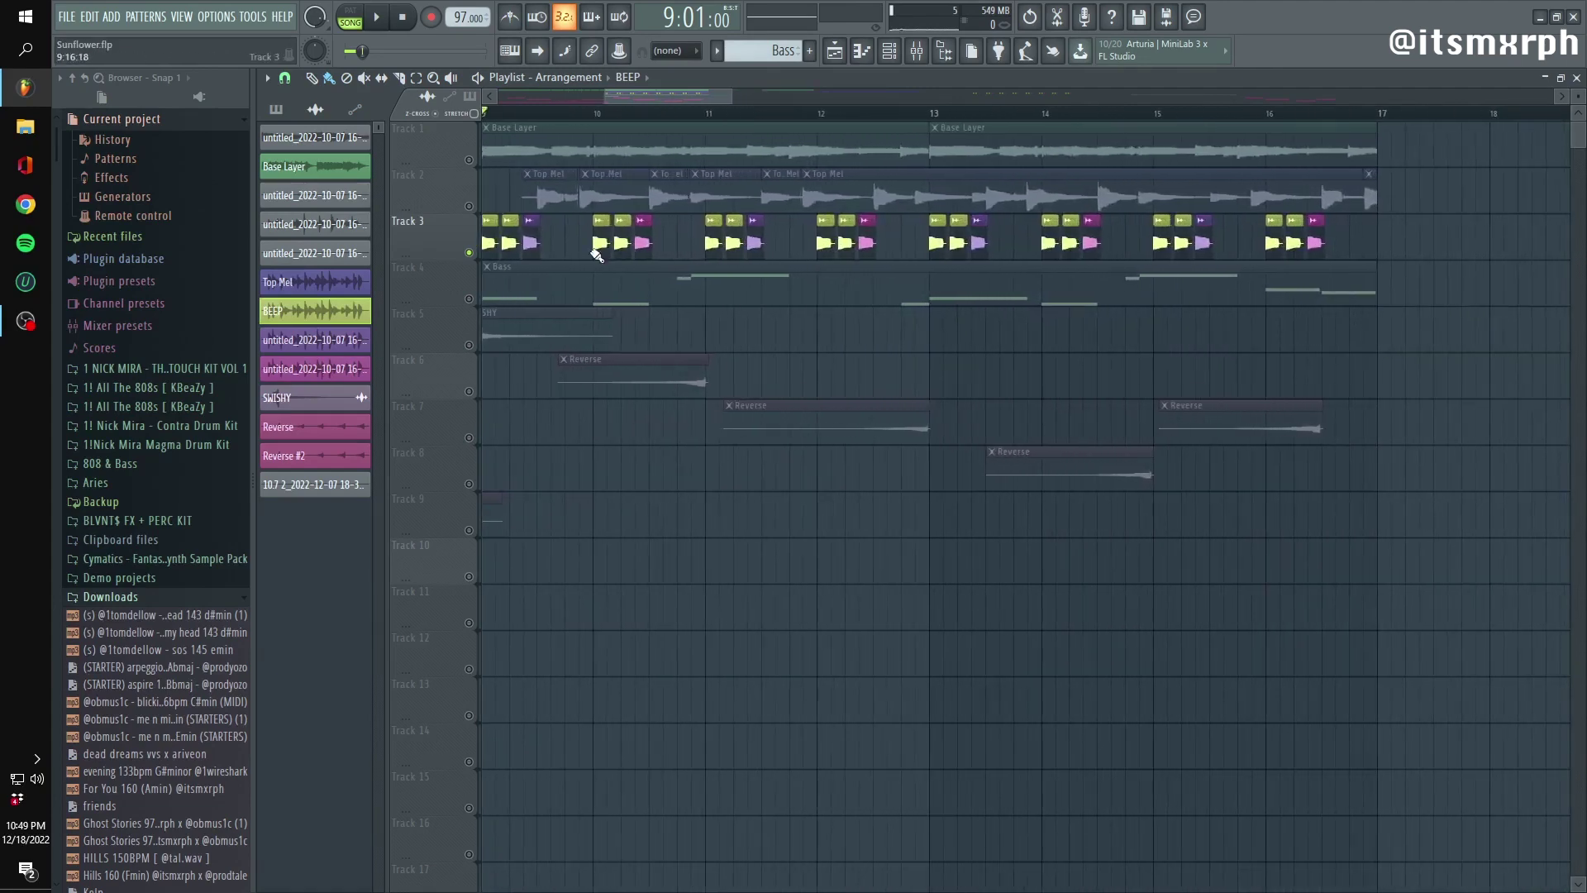
{"action": "scroll", "coordinate": [595, 252], "scroll_direction": "up", "scroll_amount": 3}
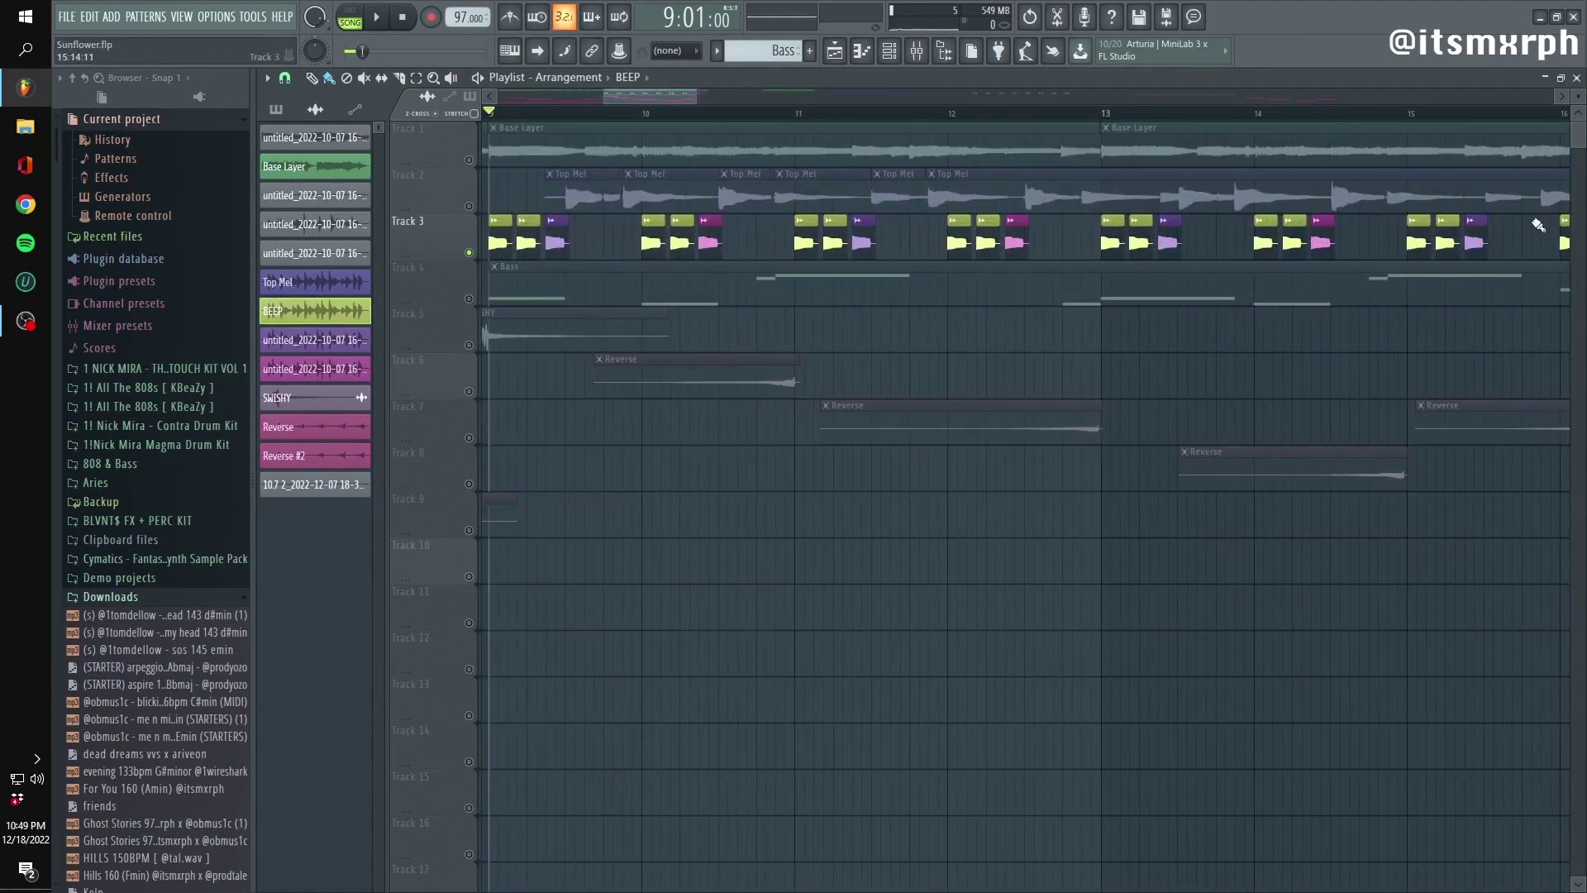
Unmute Track 2 and Track 1 alongside the BEEP clips and play the three layers together from bar 9
{"action": "scroll", "coordinate": [1308, 242], "scroll_direction": "down", "scroll_amount": 3}
{"action": "left_click", "coordinate": [469, 206]}
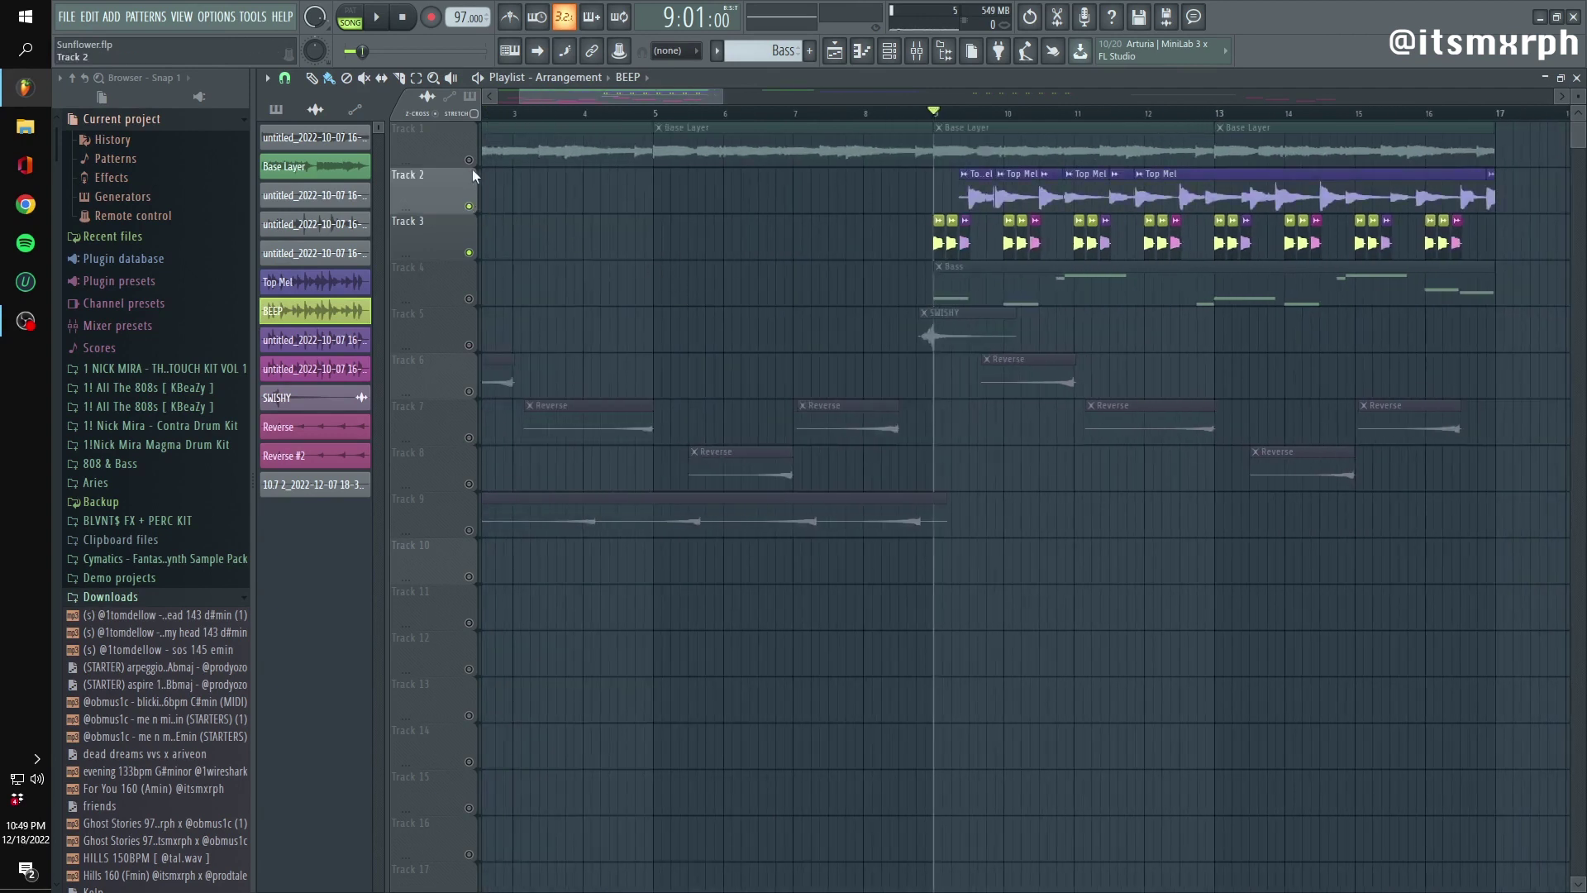
{"action": "left_click", "coordinate": [469, 160]}
{"action": "key", "text": "space"}
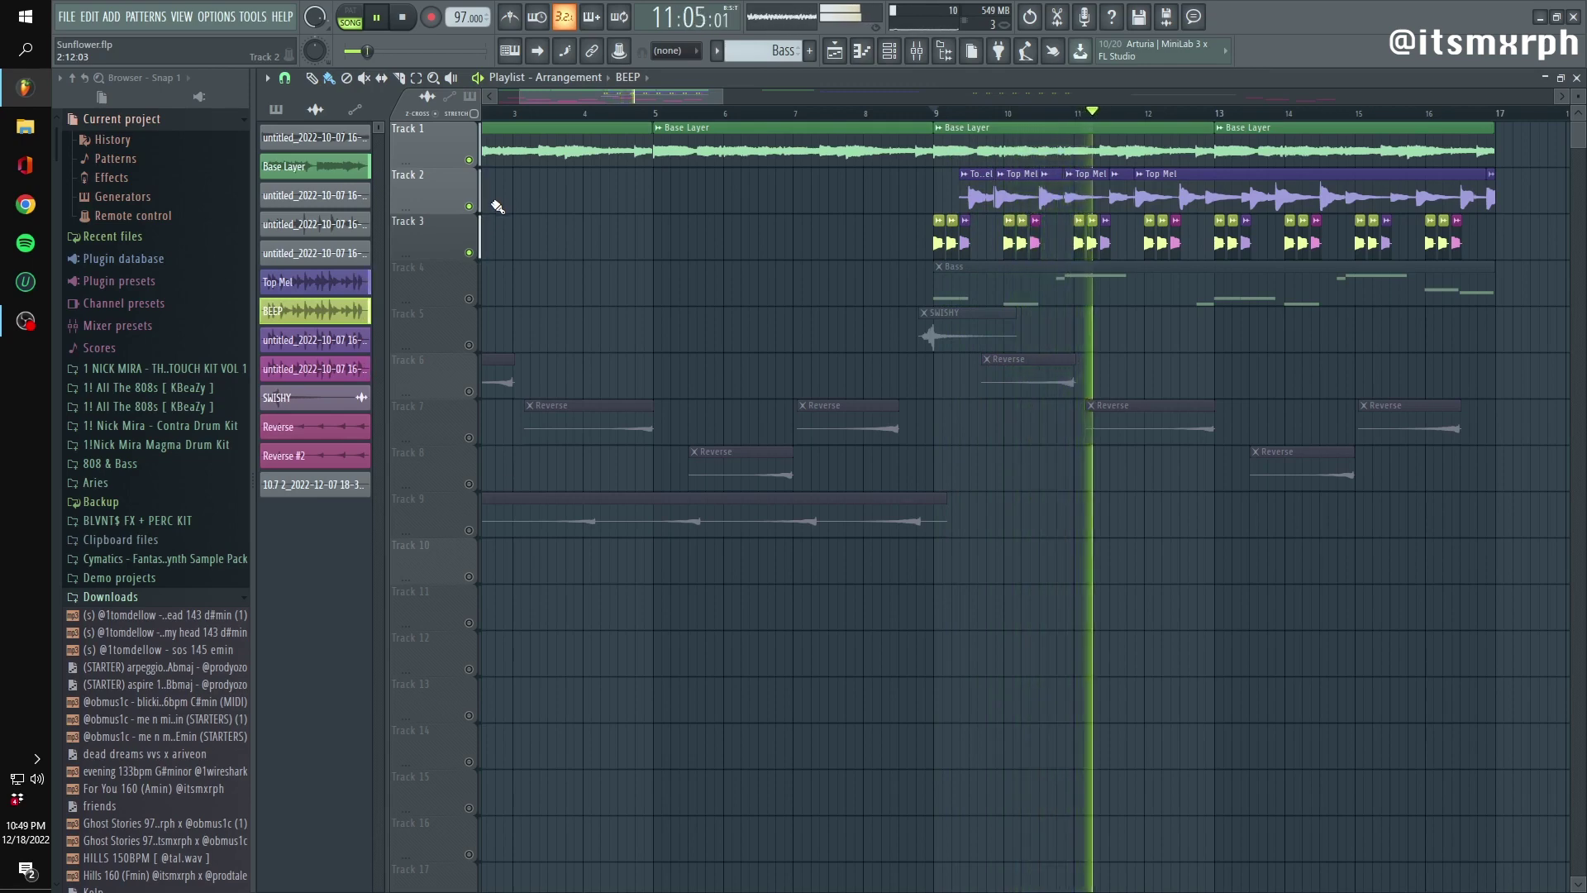
{"action": "key", "text": "space"}
Unmute Track 4 and open its Bass clip in the piano roll
{"action": "left_click", "coordinate": [468, 298]}
{"action": "left_click", "coordinate": [959, 295]}
{"action": "double_click", "coordinate": [960, 295]}
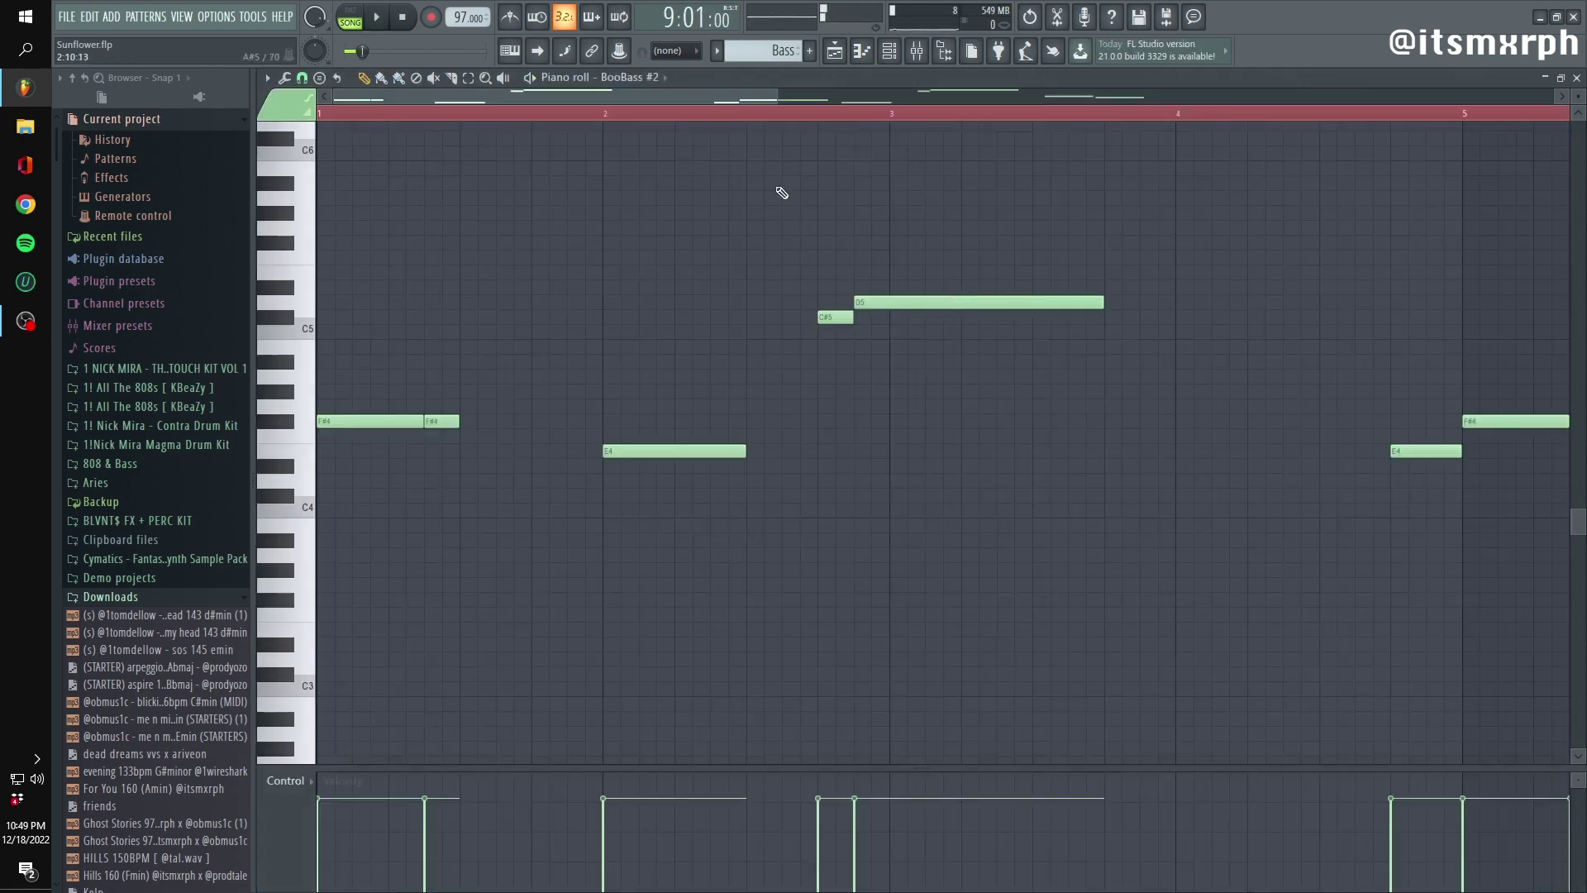
Inspect the bass, mid and treble settings of the BooBass #2 instrument, then close its window
{"action": "left_click", "coordinate": [890, 52]}
{"action": "left_click", "coordinate": [399, 292]}
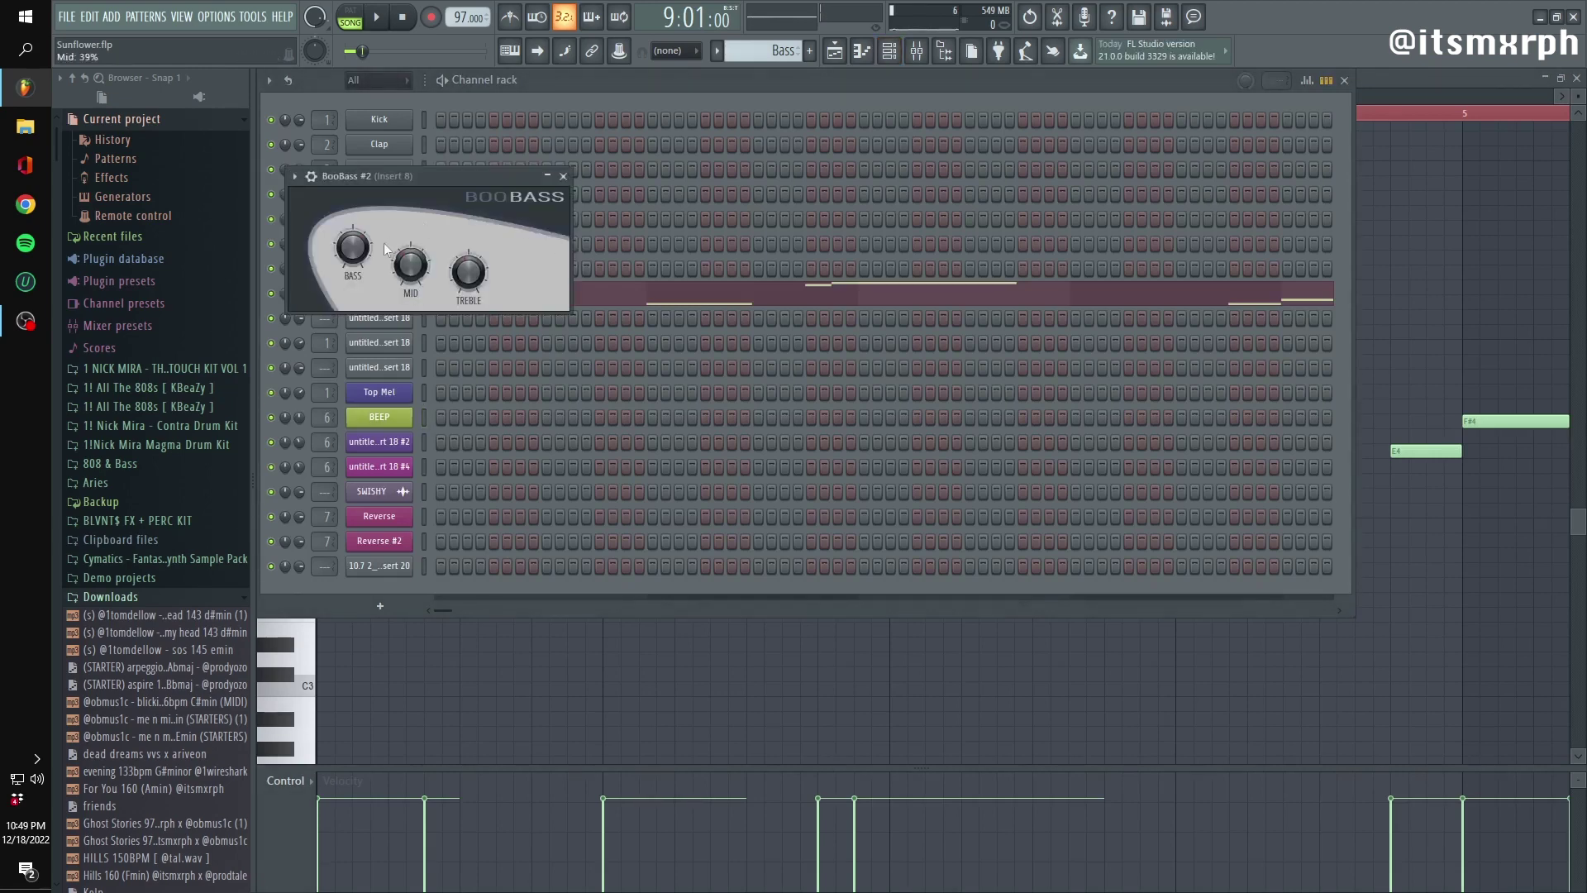
{"action": "left_click", "coordinate": [563, 176]}
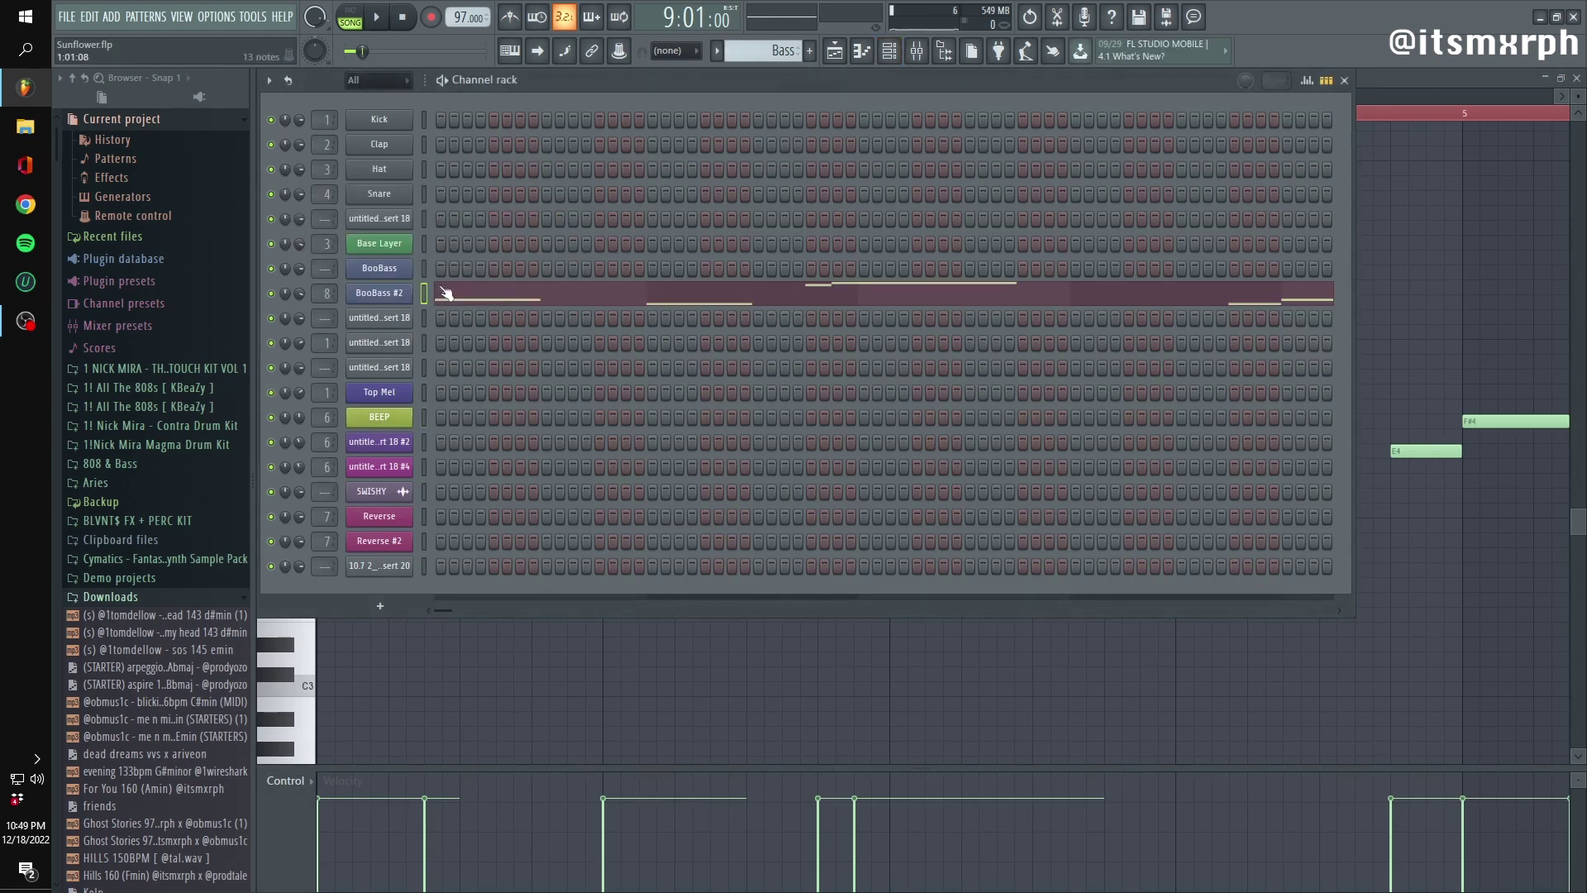
Examine the Fruity Parametric EQ 2 on the bass mixer track, Insert 8, during playback, then close it
{"action": "left_click", "coordinate": [943, 51]}
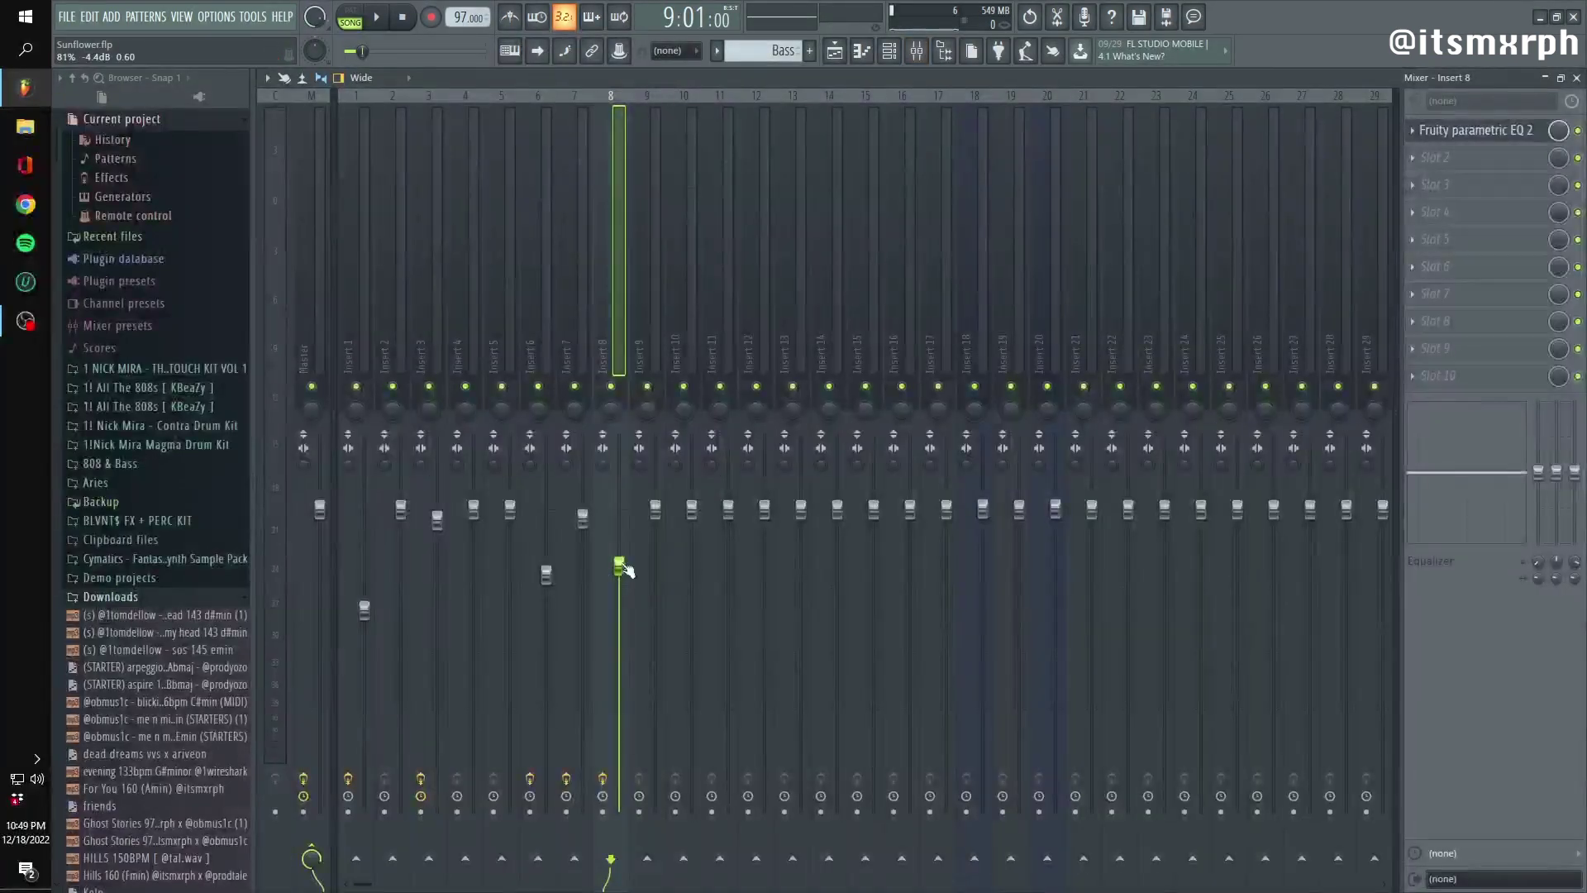
{"action": "left_click", "coordinate": [1475, 129]}
{"action": "left_click_drag", "start_coordinate": [465, 329], "coordinate": [477, 339]}
{"action": "key", "text": "space"}
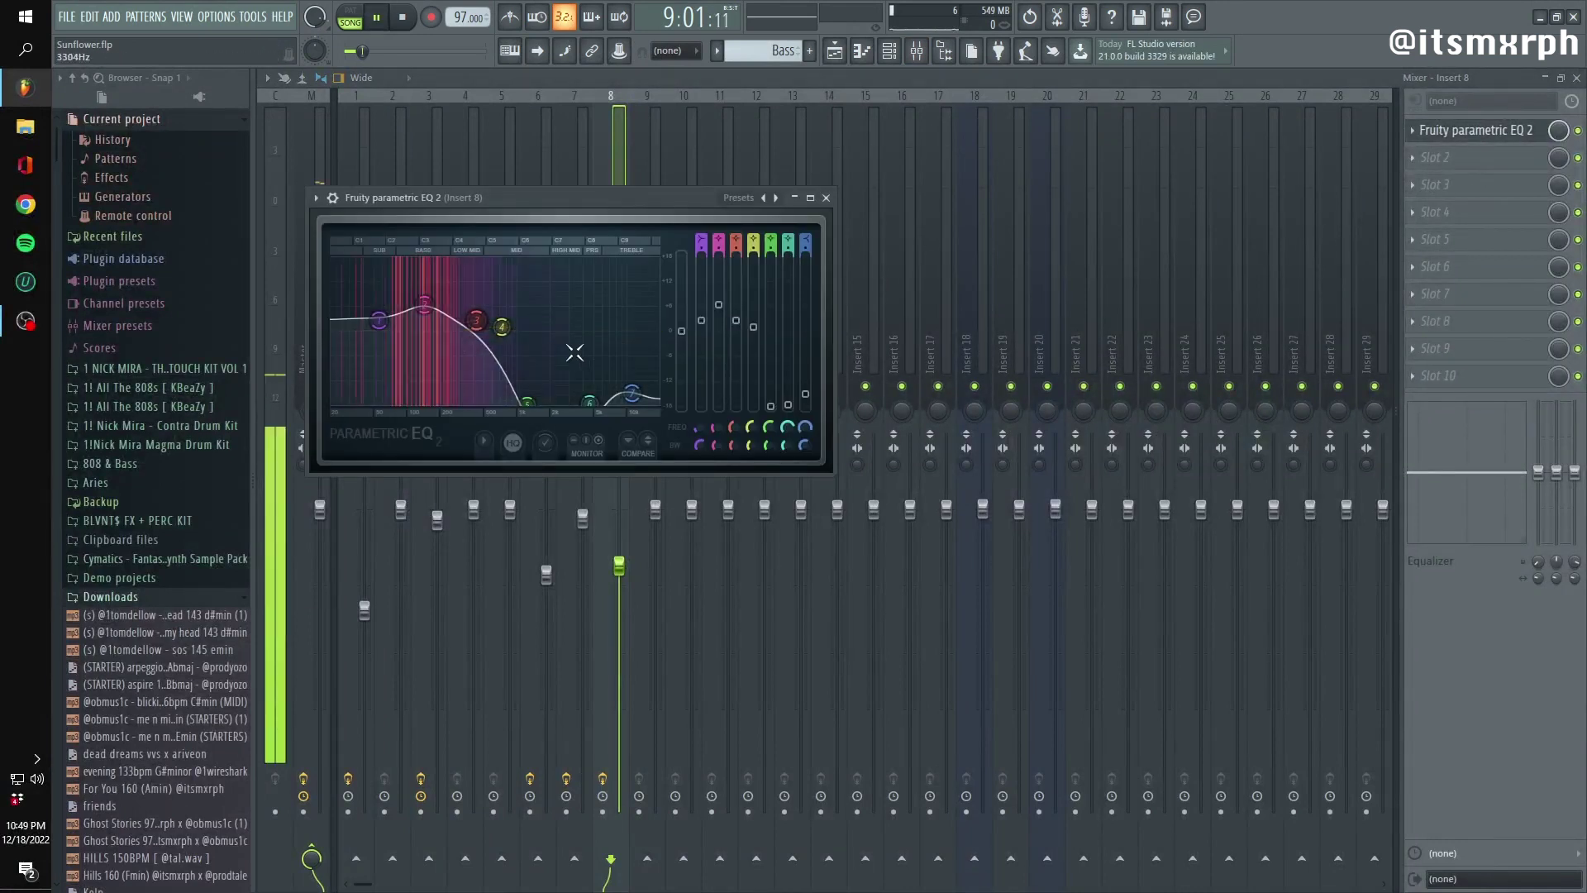
{"action": "left_click", "coordinate": [826, 199]}
Solo mixer track Insert 8 and raise its volume slightly while the bass plays, then stop playback
{"action": "right_click", "coordinate": [611, 386]}
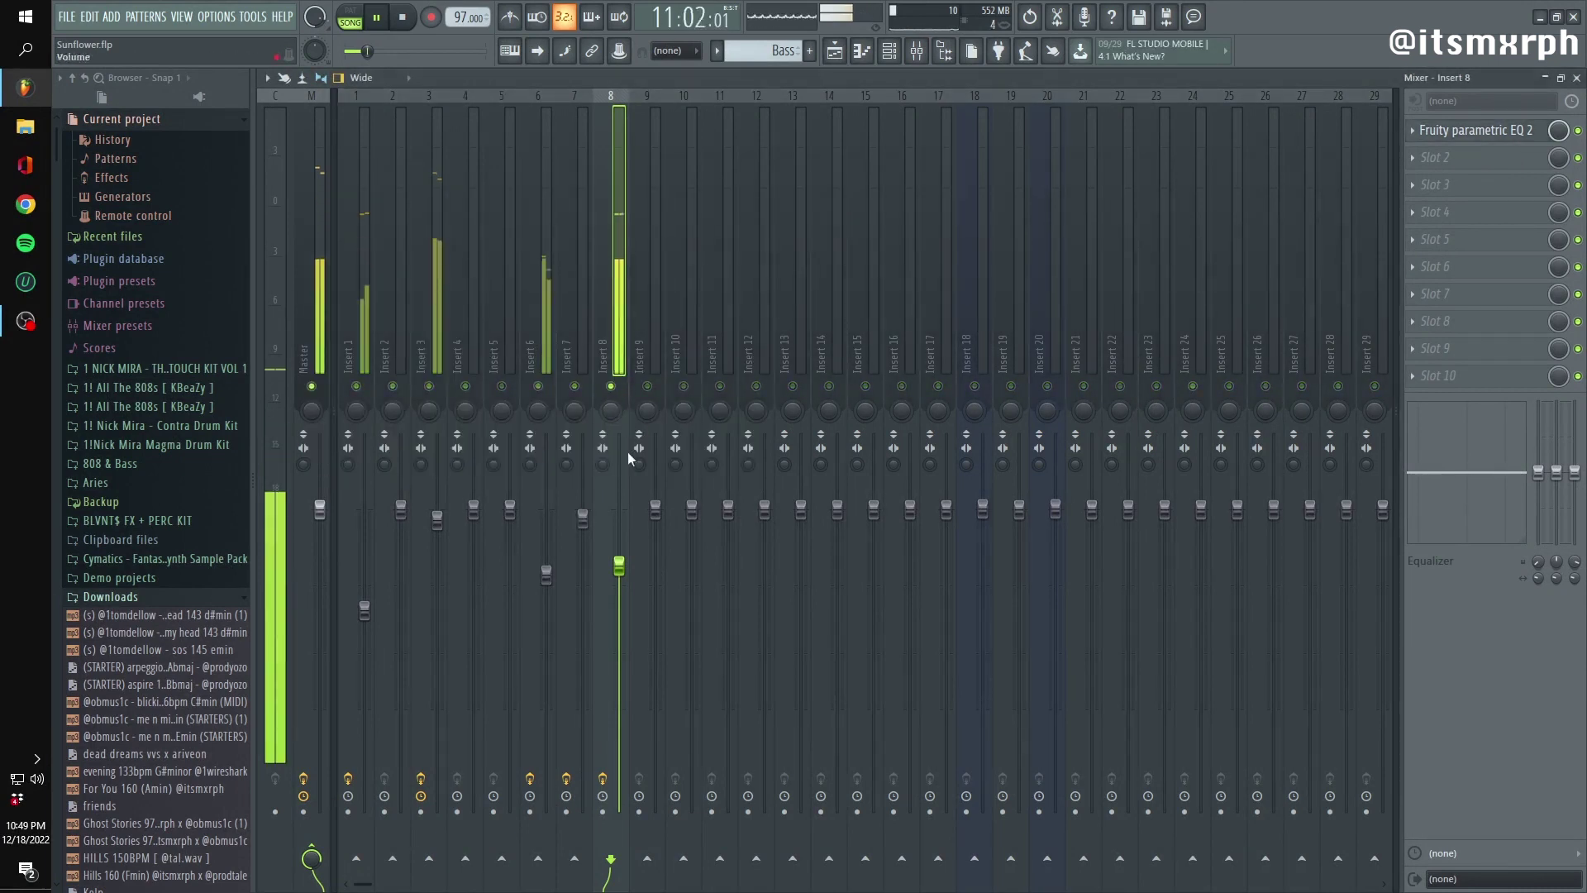
{"action": "left_click_drag", "start_coordinate": [619, 567], "coordinate": [619, 553]}
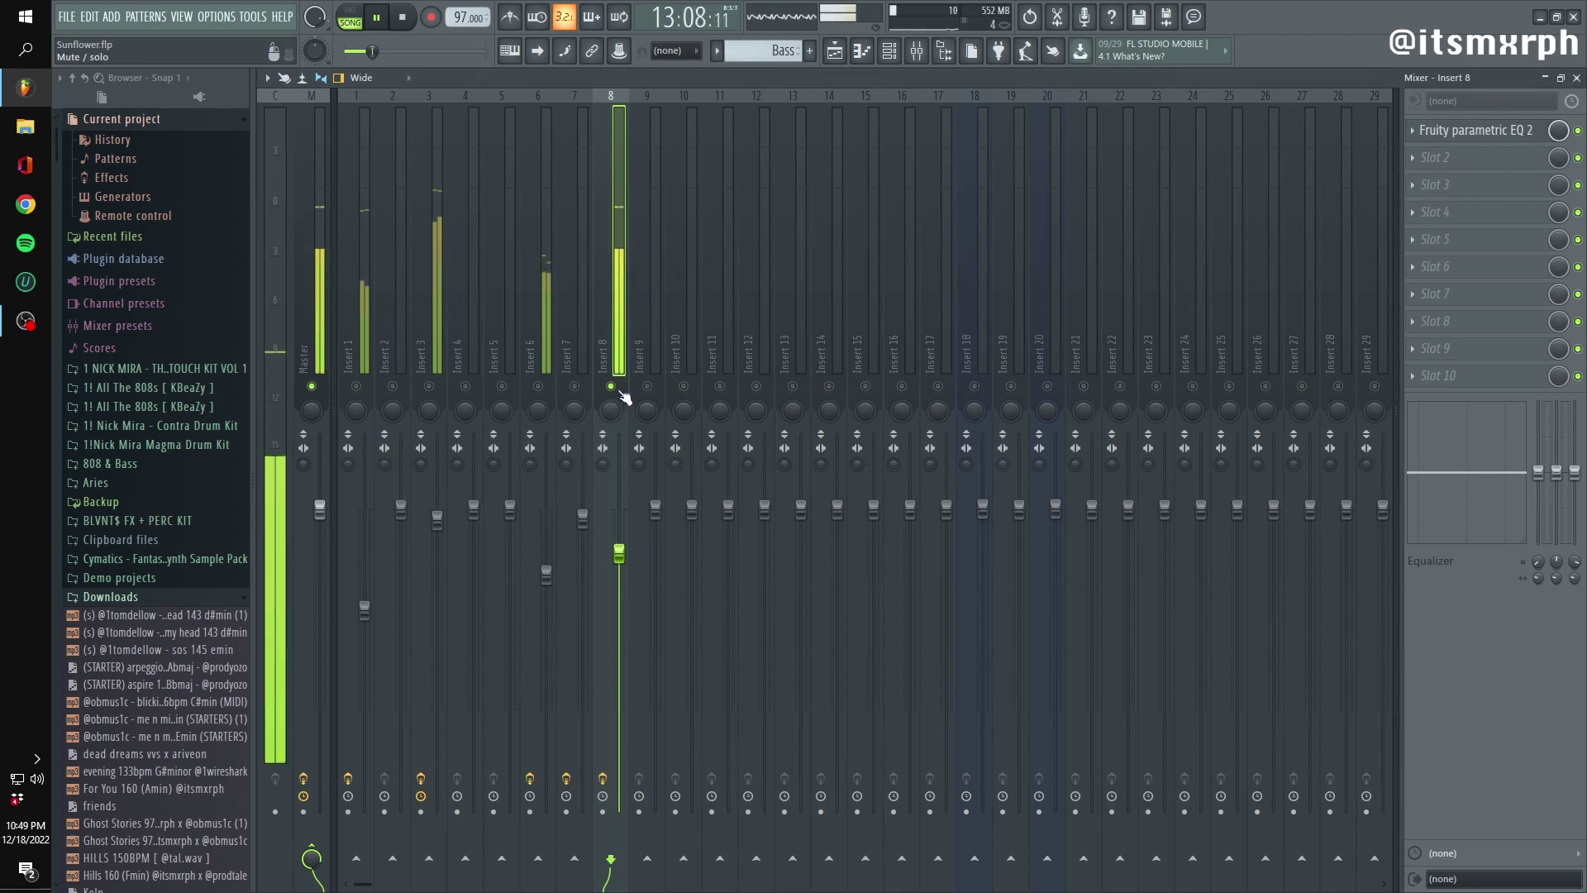
{"action": "key", "text": "space"}
Look through the plugin list for replacing the Snare channel in the channel rack without choosing one
{"action": "key", "text": "F6"}
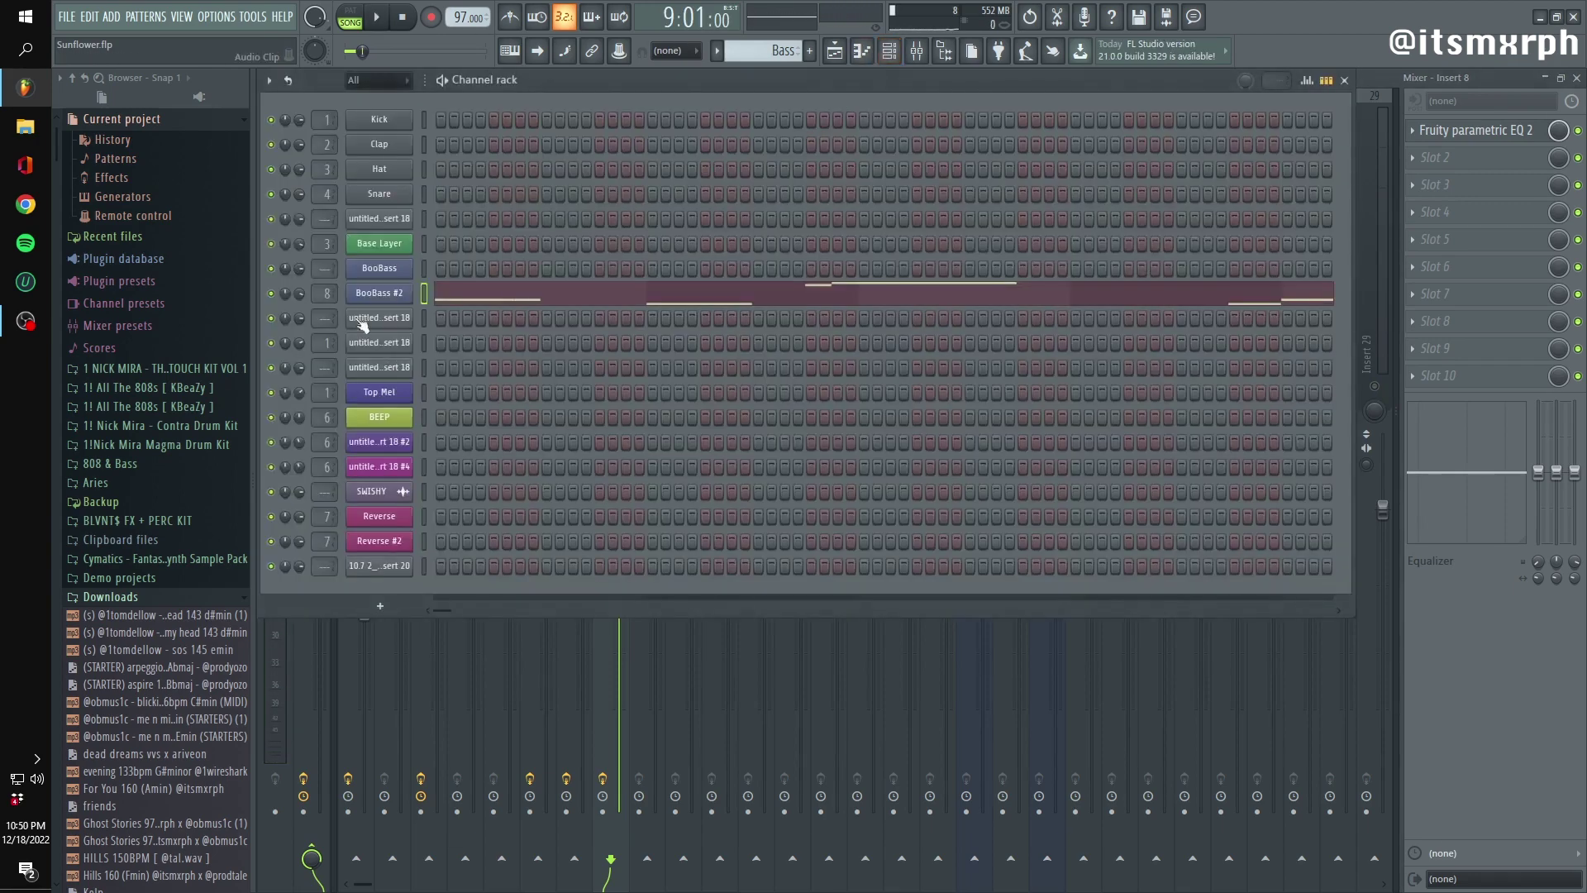
{"action": "right_click", "coordinate": [374, 195]}
{"action": "mouse_move", "coordinate": [493, 337]}
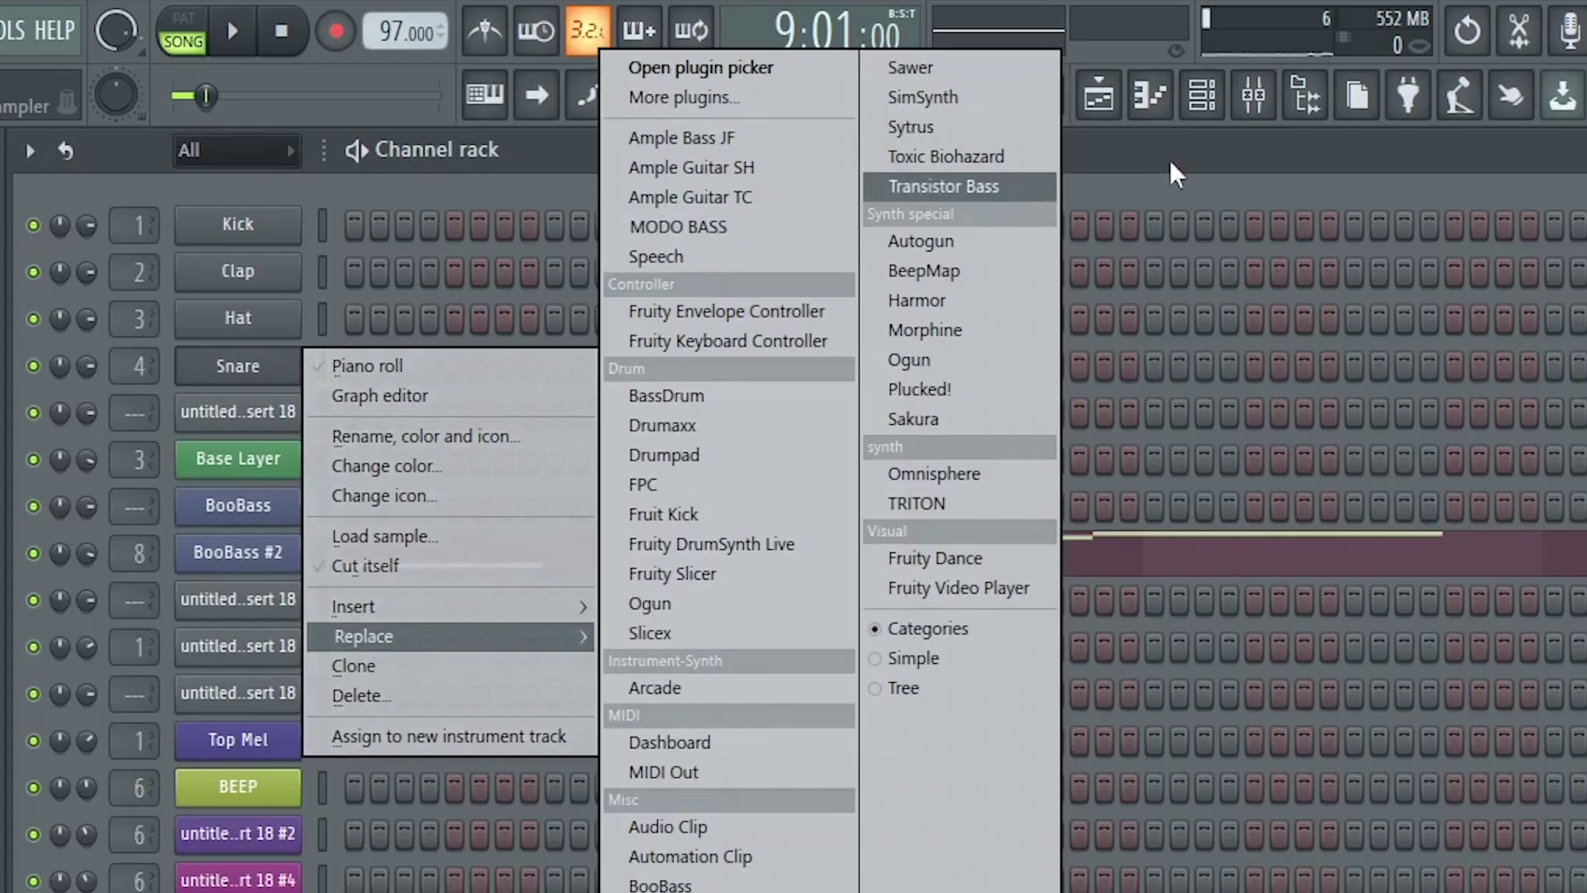
{"action": "left_click", "coordinate": [1106, 103]}
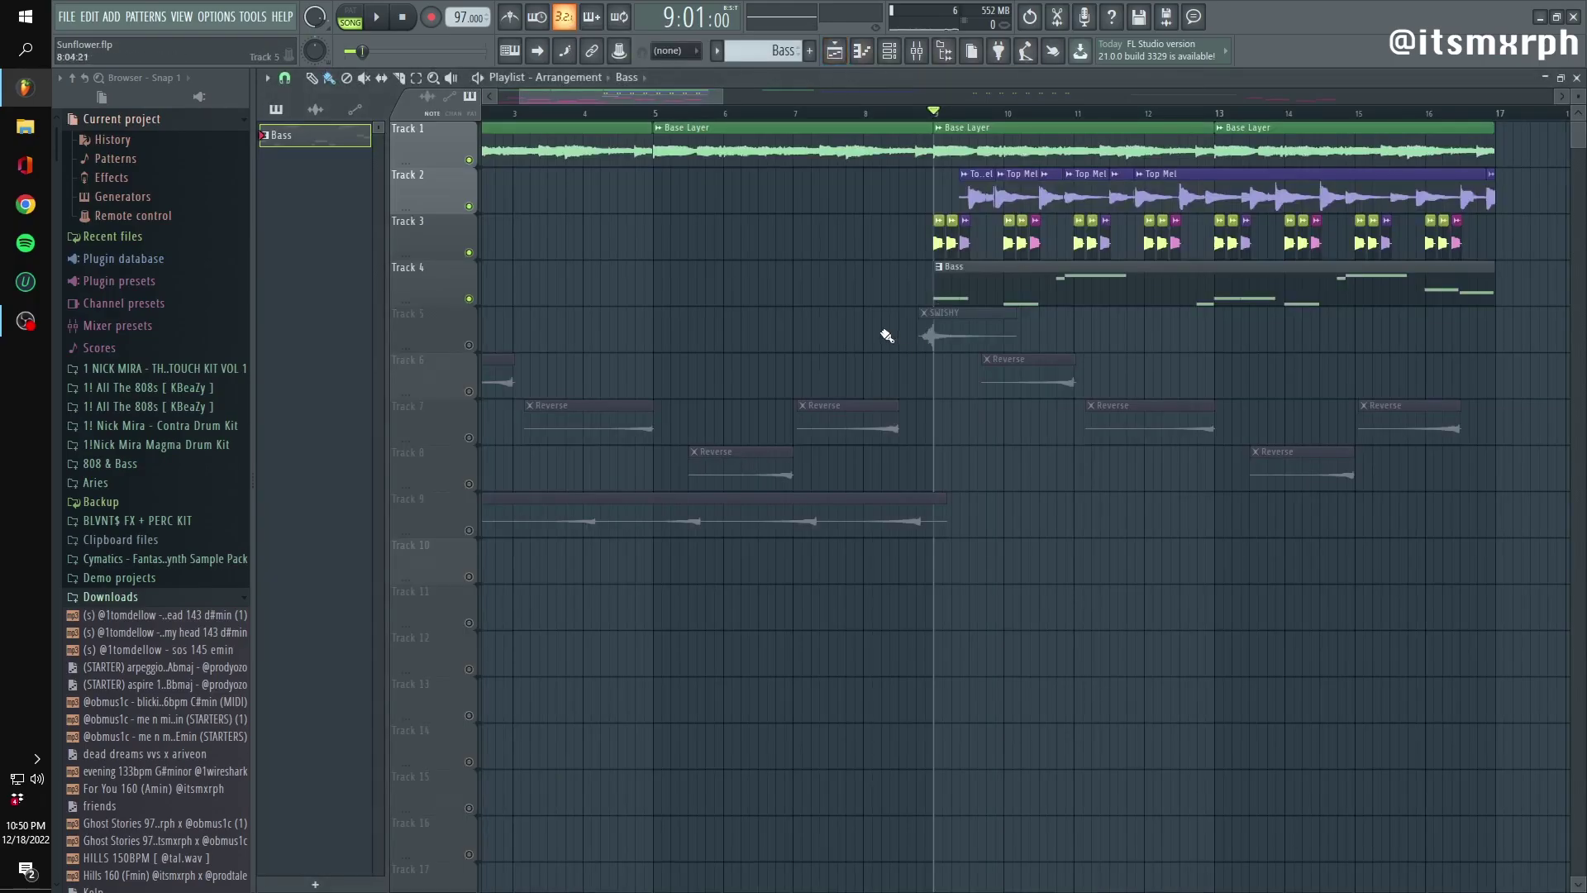
Solo Track 9 with the Reverse #2 clip in the playlist and set the playhead to bar 1
{"action": "scroll", "coordinate": [886, 336], "scroll_direction": "down", "scroll_amount": 3}
{"action": "scroll", "coordinate": [599, 116], "scroll_direction": "up", "scroll_amount": 4}
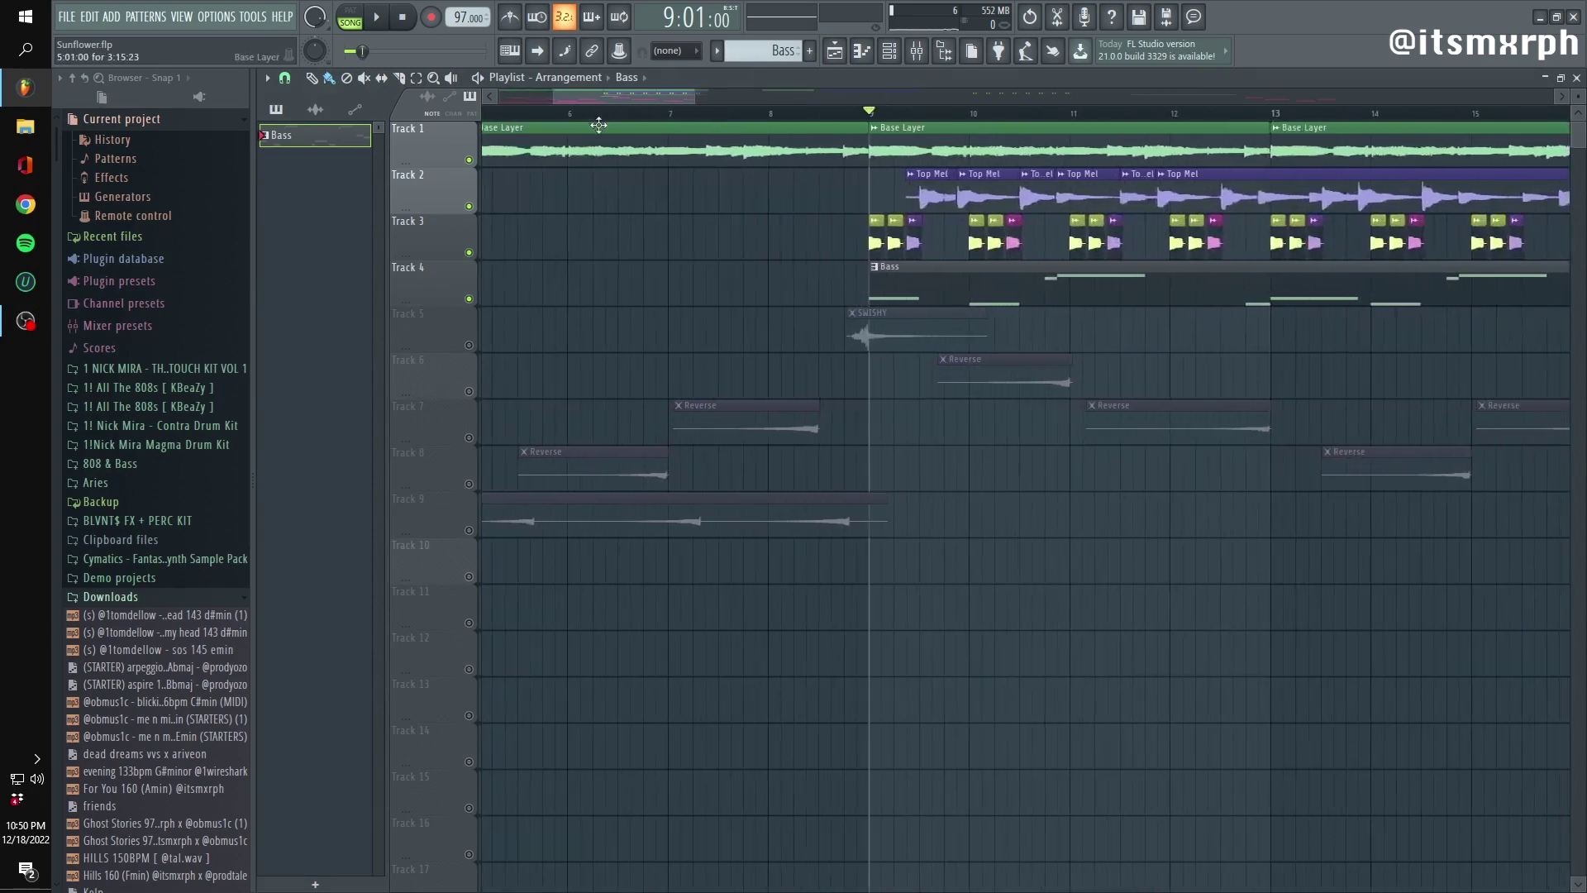
{"action": "scroll", "coordinate": [496, 111], "scroll_direction": "left", "scroll_amount": 2}
{"action": "scroll", "coordinate": [483, 208], "scroll_direction": "down", "scroll_amount": 2}
{"action": "scroll", "coordinate": [484, 210], "scroll_direction": "up", "scroll_amount": 5}
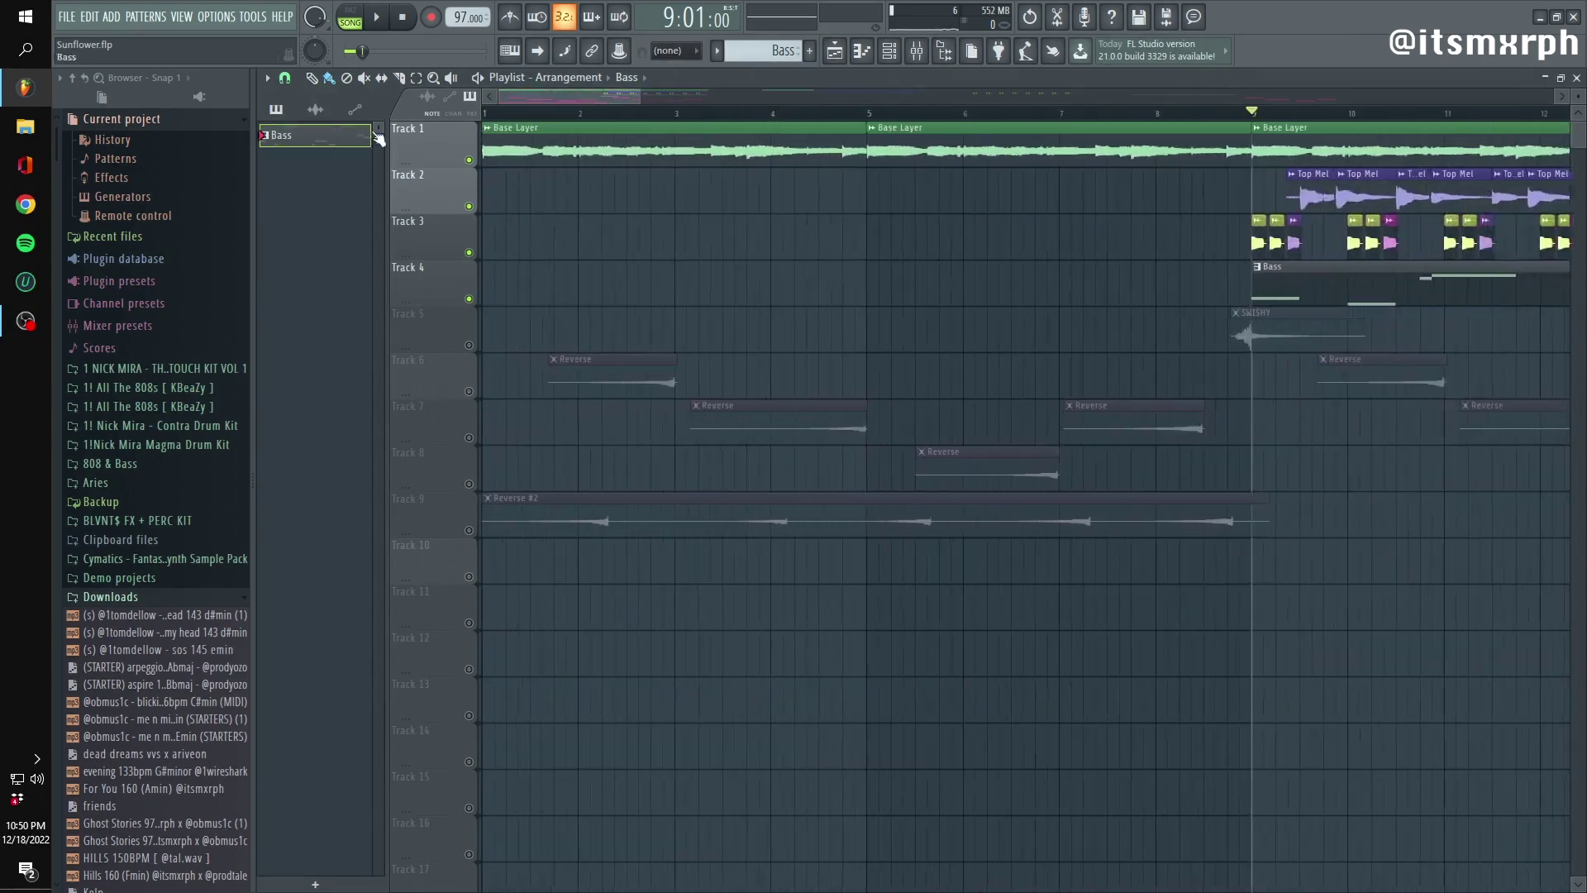
{"action": "scroll", "coordinate": [518, 450], "scroll_direction": "down", "scroll_amount": 5}
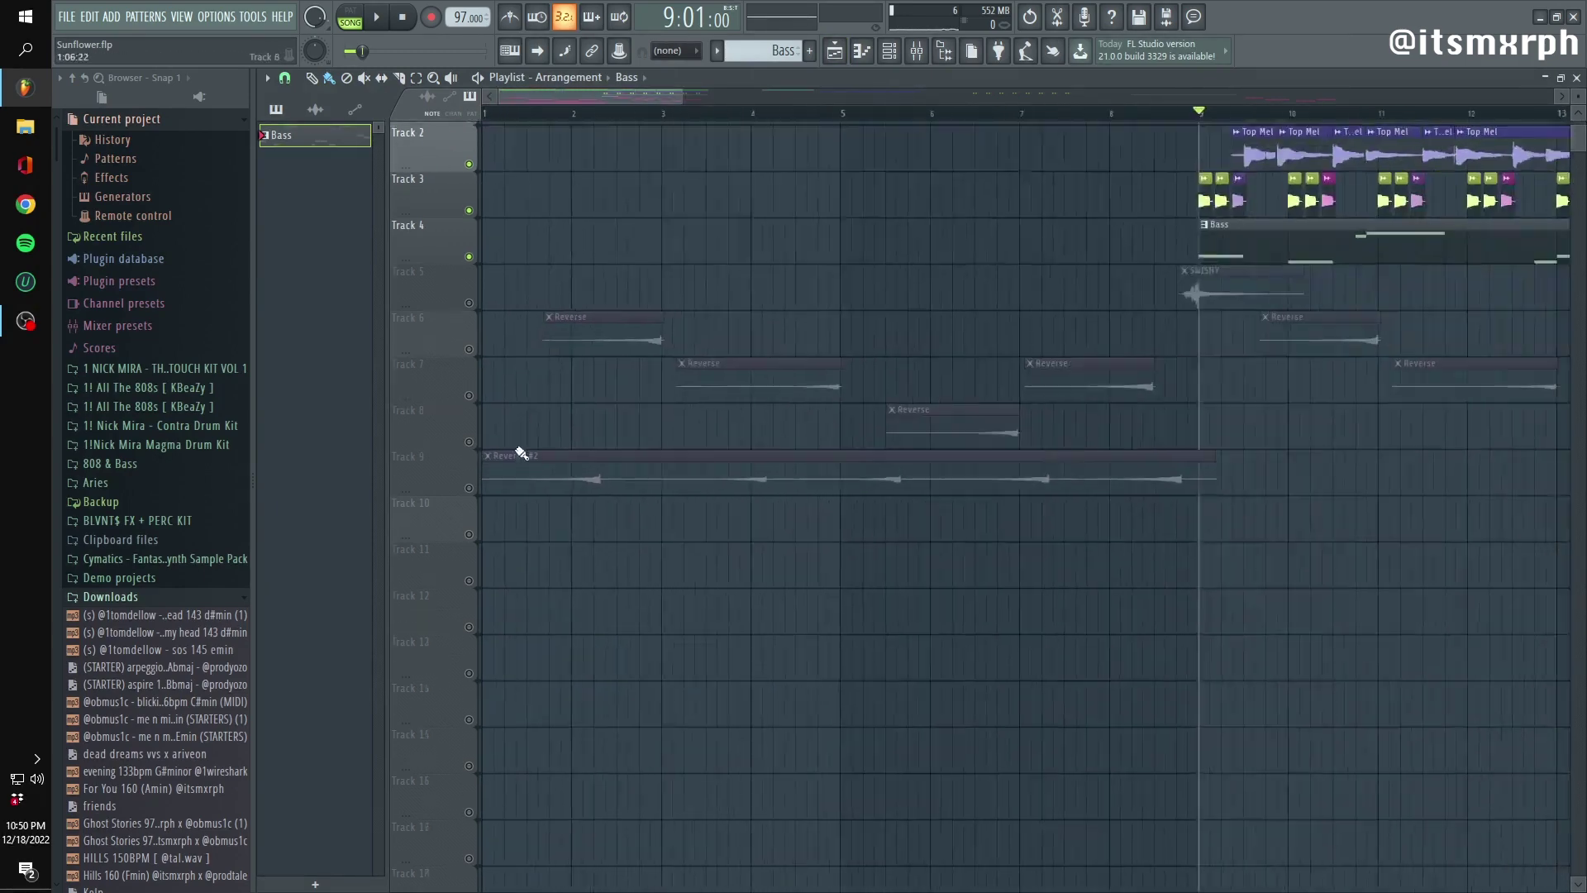
{"action": "right_click", "coordinate": [469, 530]}
{"action": "key", "text": "space"}
{"action": "key", "text": "space"}
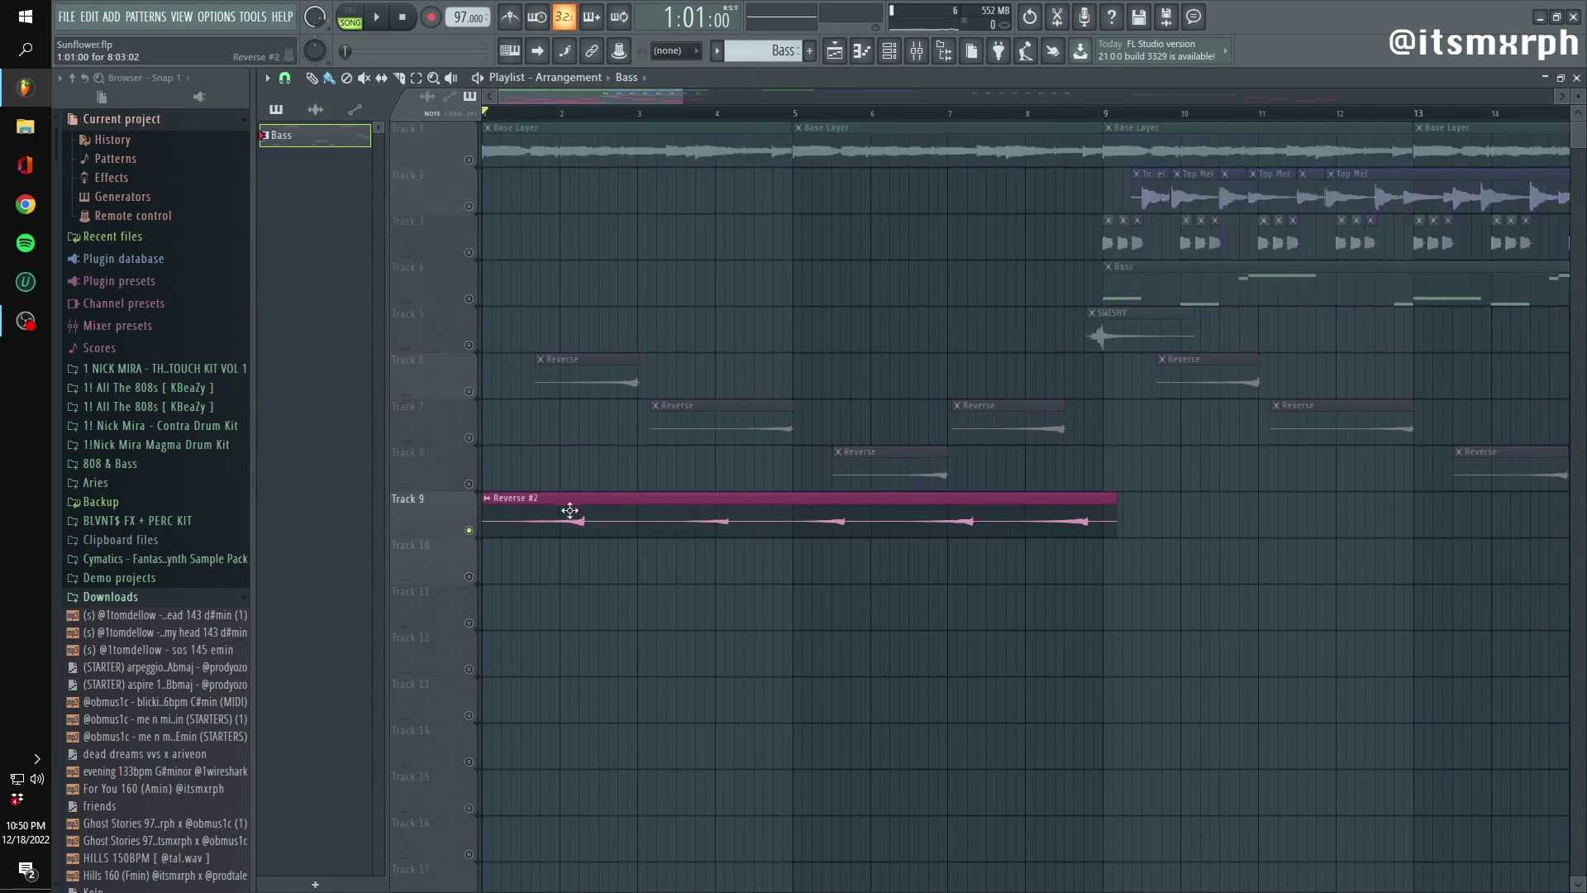
Turn off the Reverse effect on the Reverse #2 sample and play the clip from bar 1
{"action": "double_click", "coordinate": [570, 510]}
{"action": "left_click", "coordinate": [577, 409]}
{"action": "key", "text": "Escape"}
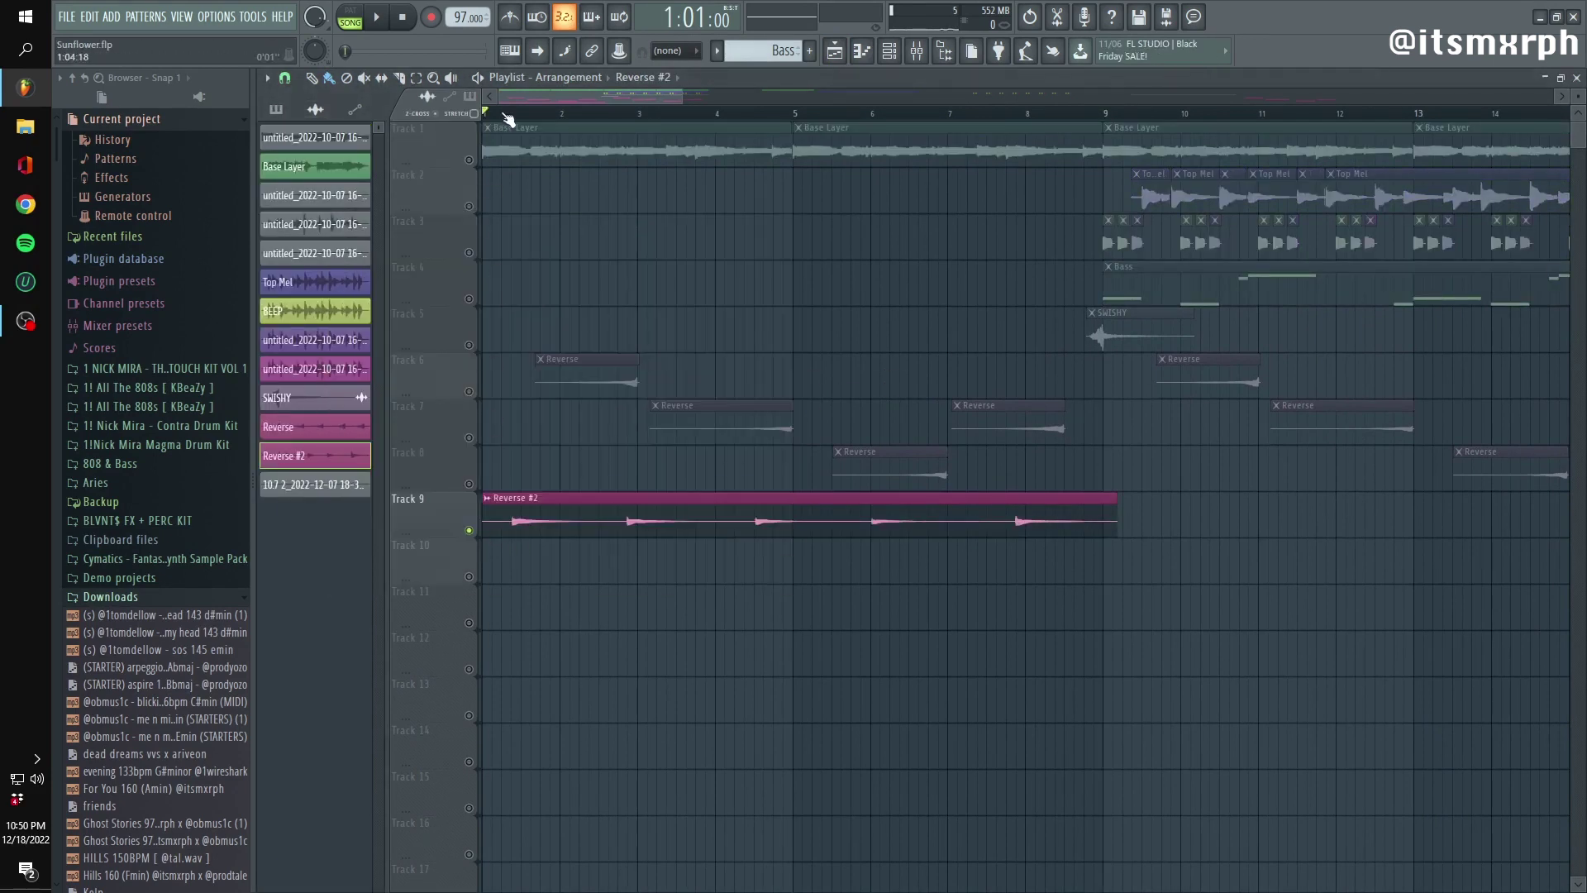
{"action": "left_click_drag", "start_coordinate": [501, 113], "coordinate": [441, 153]}
{"action": "key", "text": "space"}
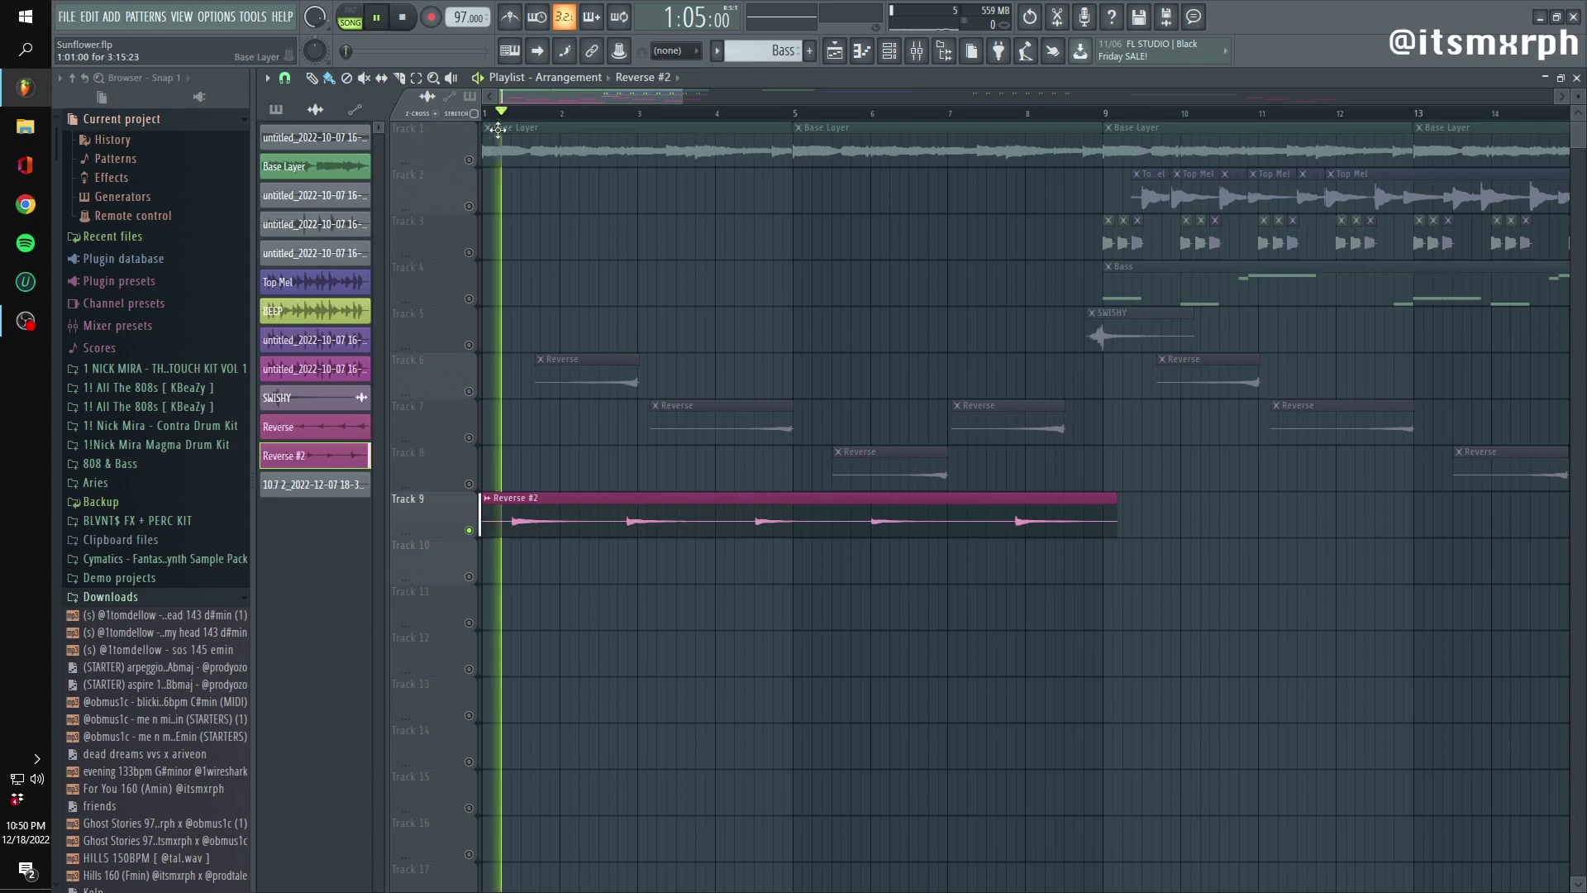
Examine the ValhallaVintageVerb and Fruity Love Philter effects on mixer track Insert 7 during playback, and return to the playlist
{"action": "key", "text": "F9"}
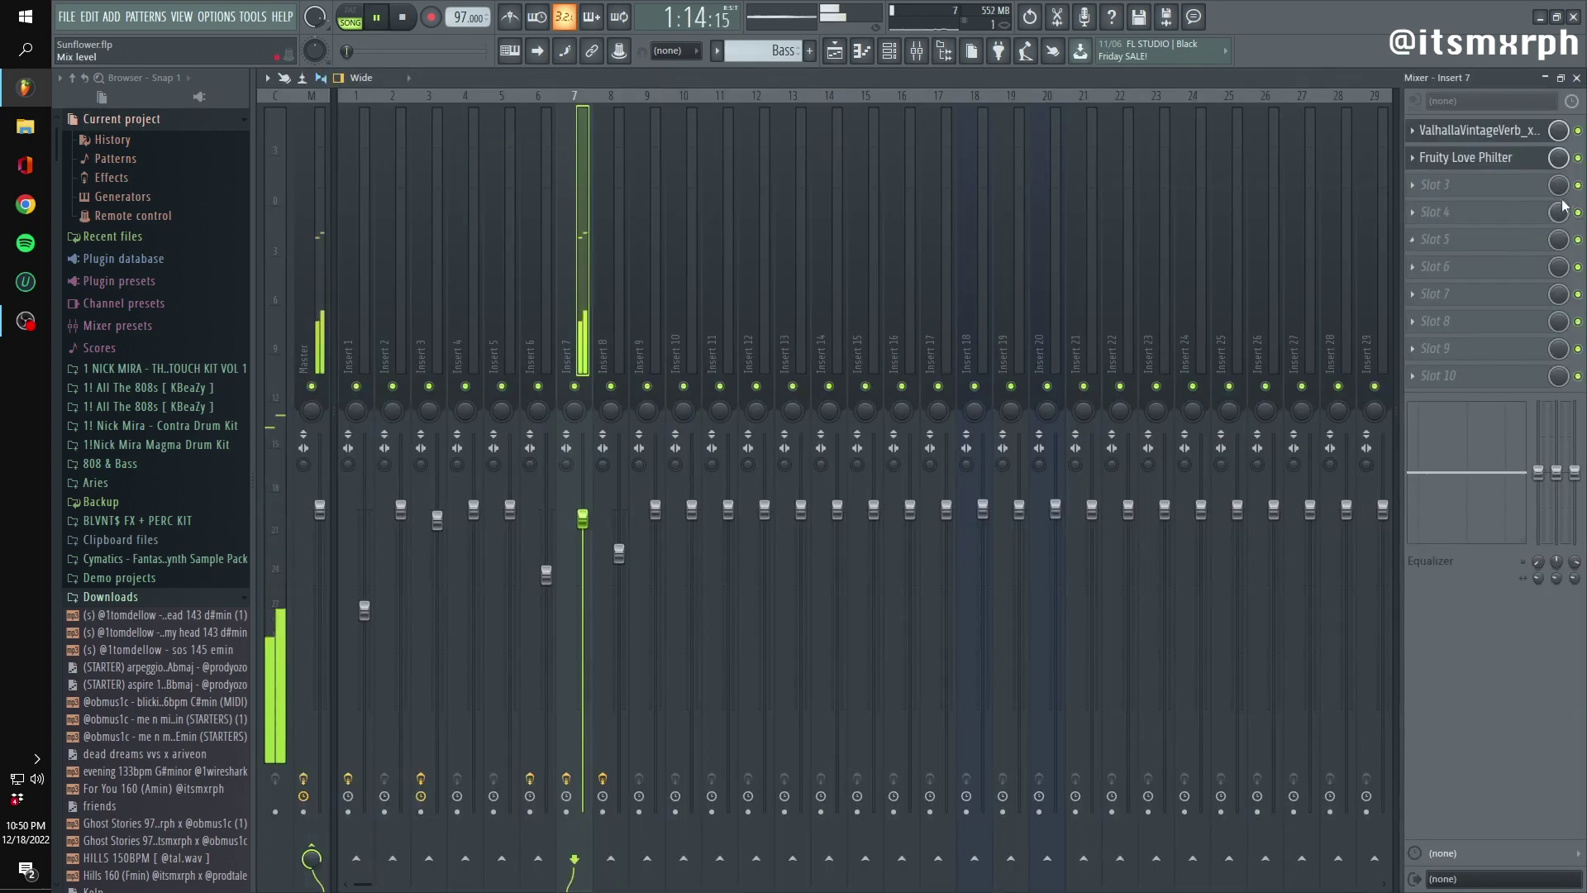
{"action": "left_click", "coordinate": [1476, 130]}
{"action": "left_click", "coordinate": [1455, 158]}
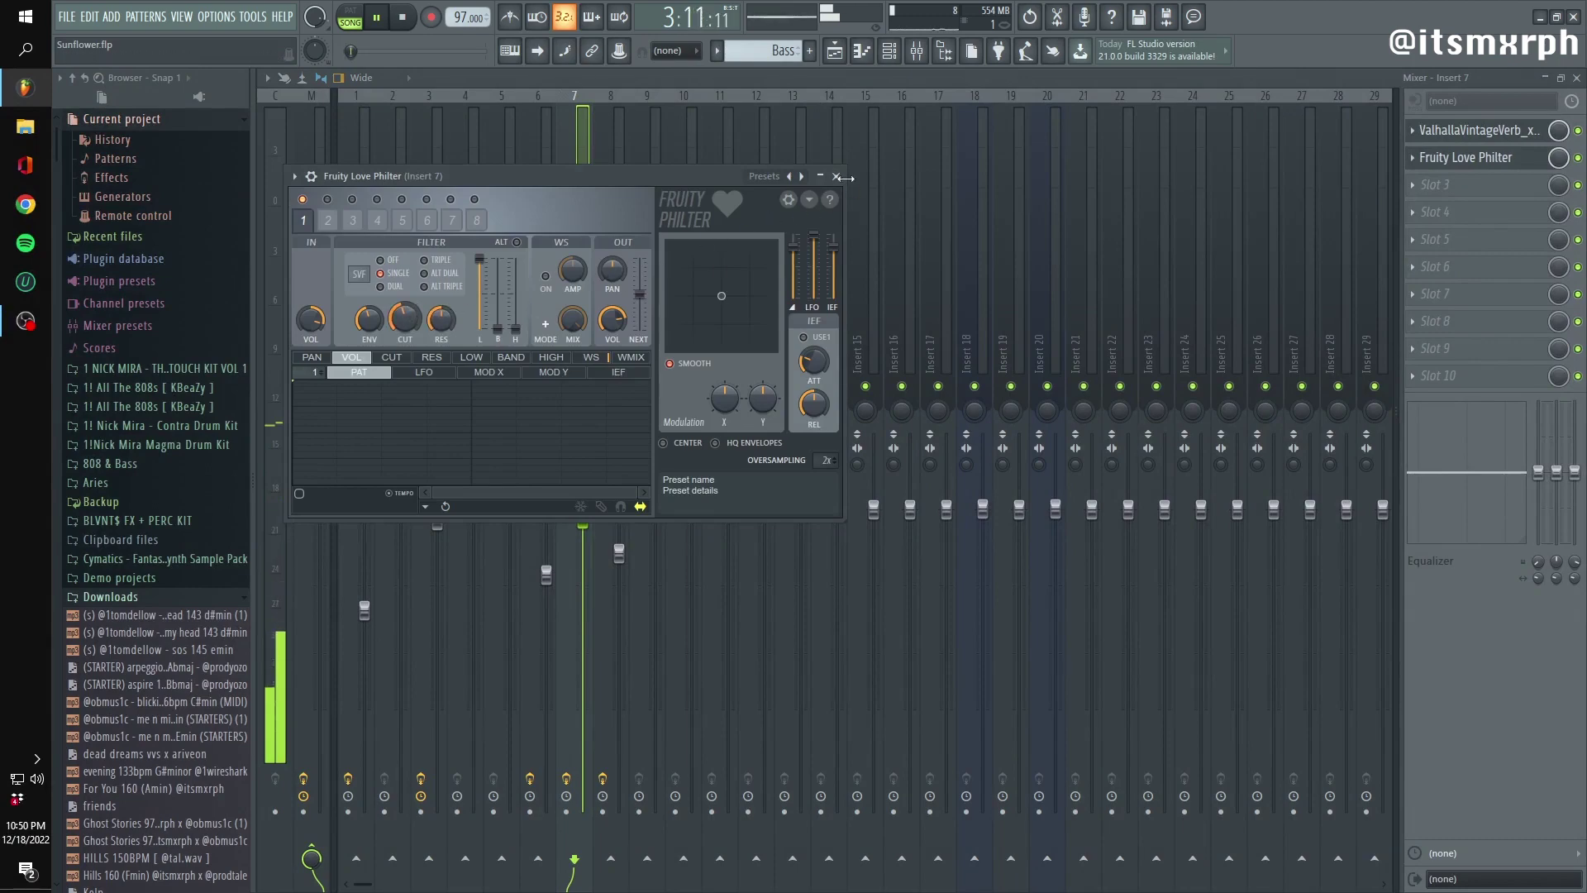
{"action": "left_click", "coordinate": [835, 176]}
{"action": "left_click", "coordinate": [835, 50]}
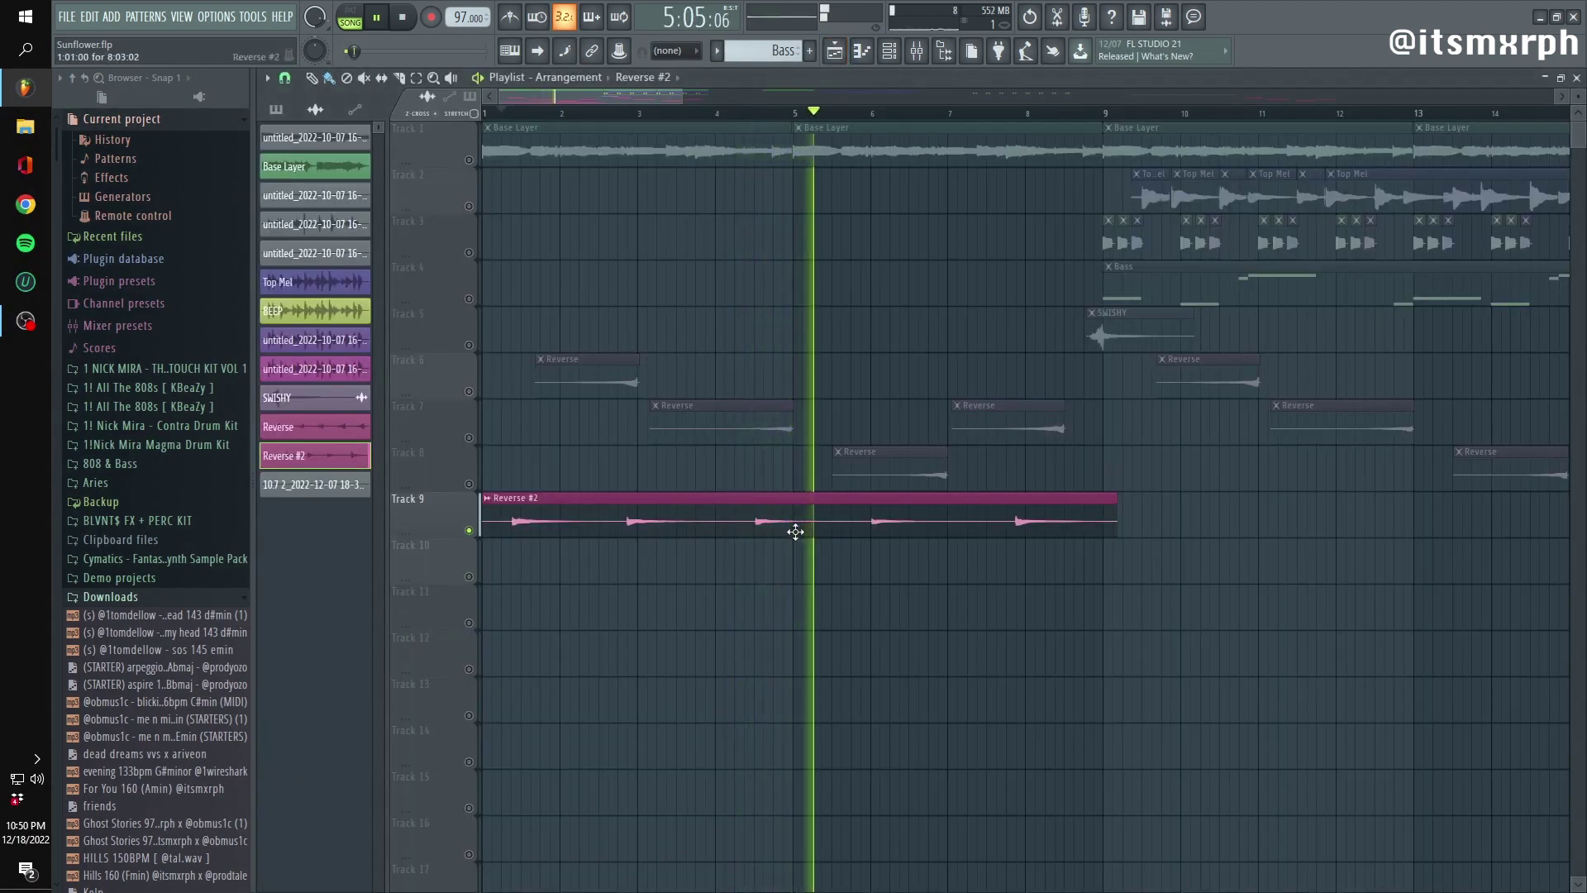
Stop playback, turn Reverse on for the Reverse #2 sample, and slice its Track 9 clip into four pieces after the first three swells
{"action": "left_click", "coordinate": [1015, 113]}
{"action": "key", "text": "space"}
{"action": "double_click", "coordinate": [670, 520]}
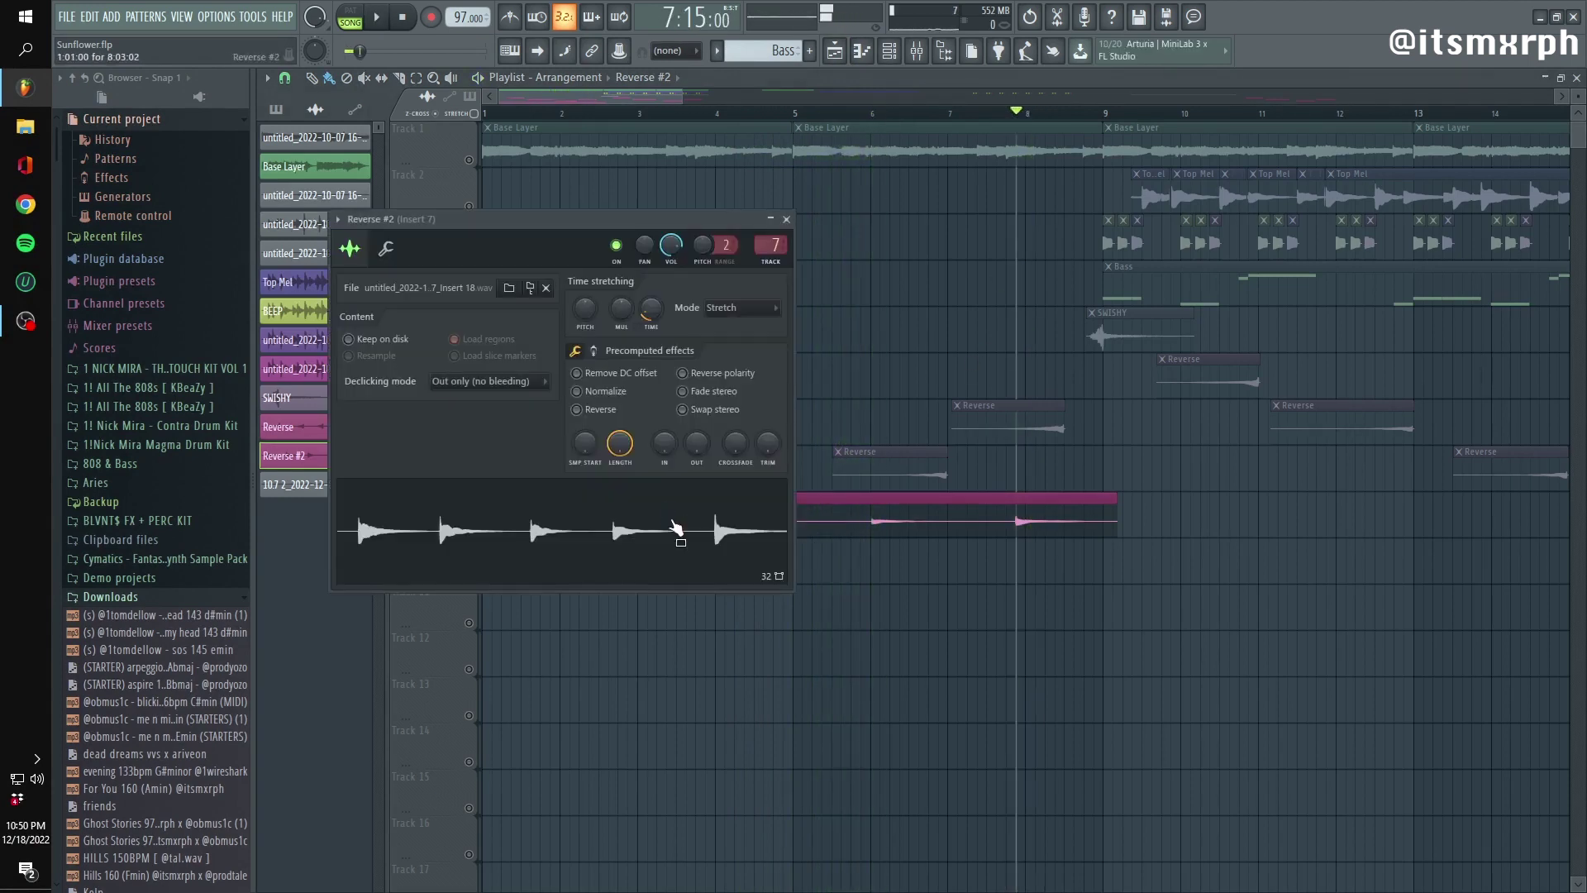
{"action": "left_click", "coordinate": [577, 410]}
{"action": "key", "text": "Escape"}
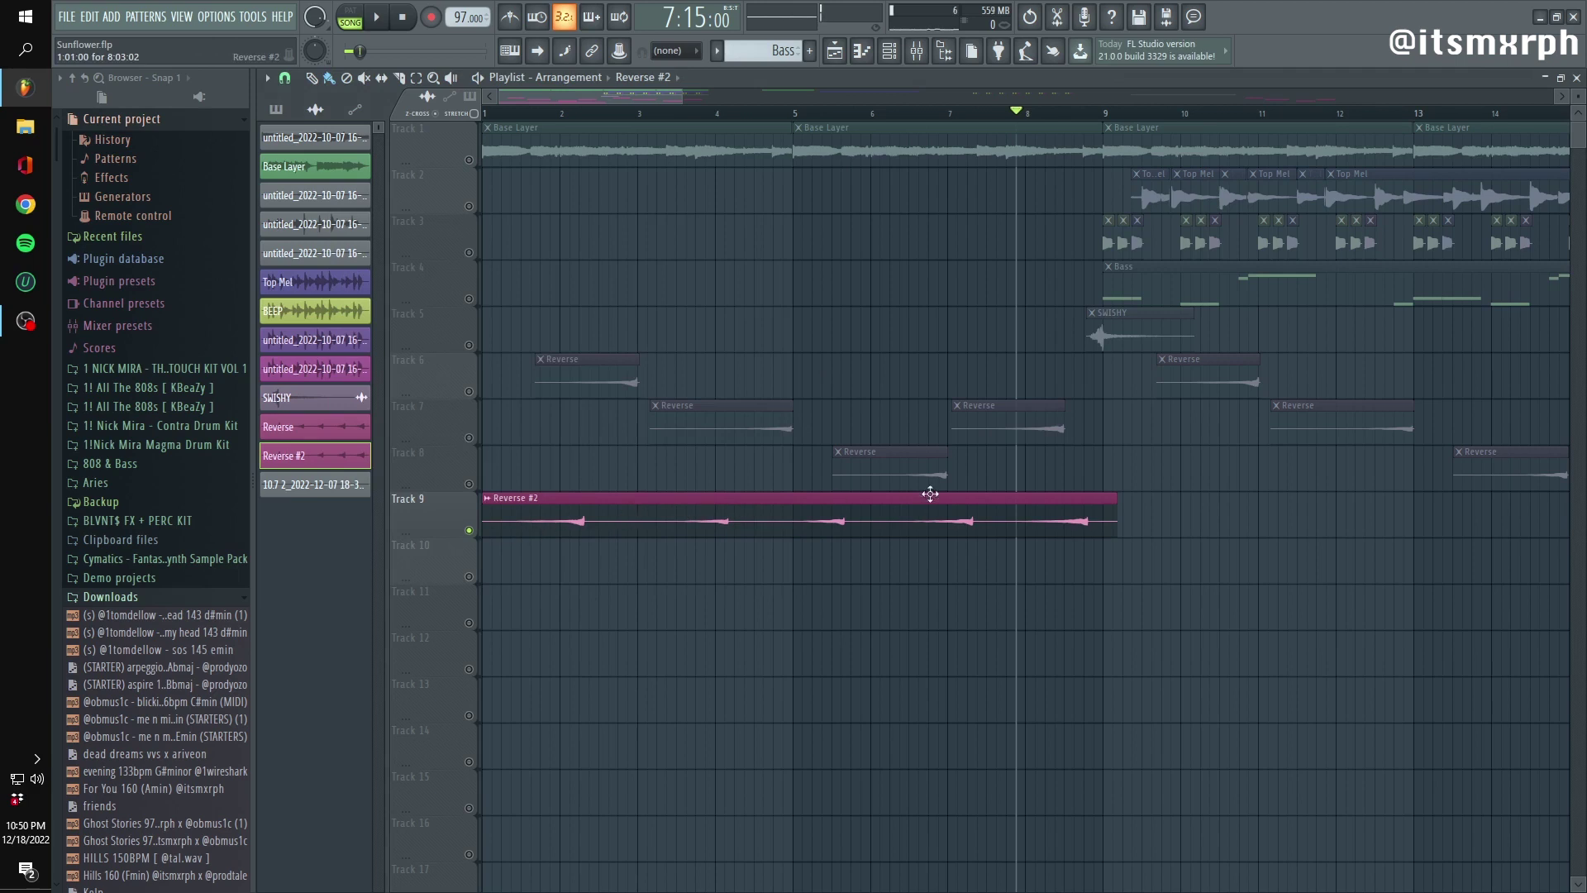
{"action": "scroll", "coordinate": [603, 562], "scroll_direction": "up", "scroll_amount": 3}
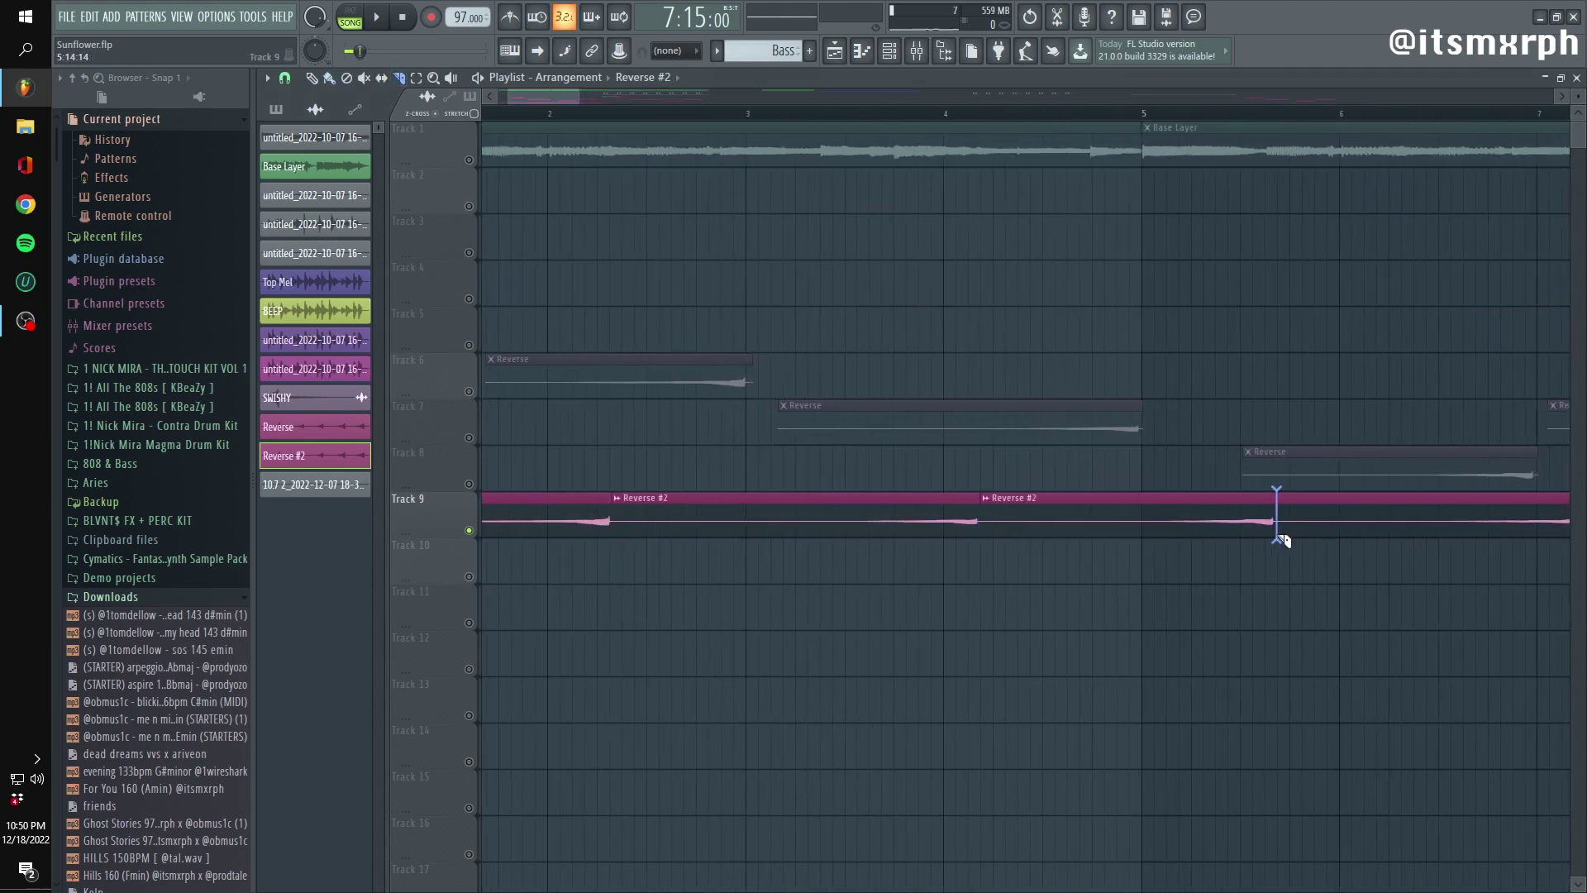
{"action": "scroll", "coordinate": [921, 683], "scroll_direction": "down", "scroll_amount": 4}
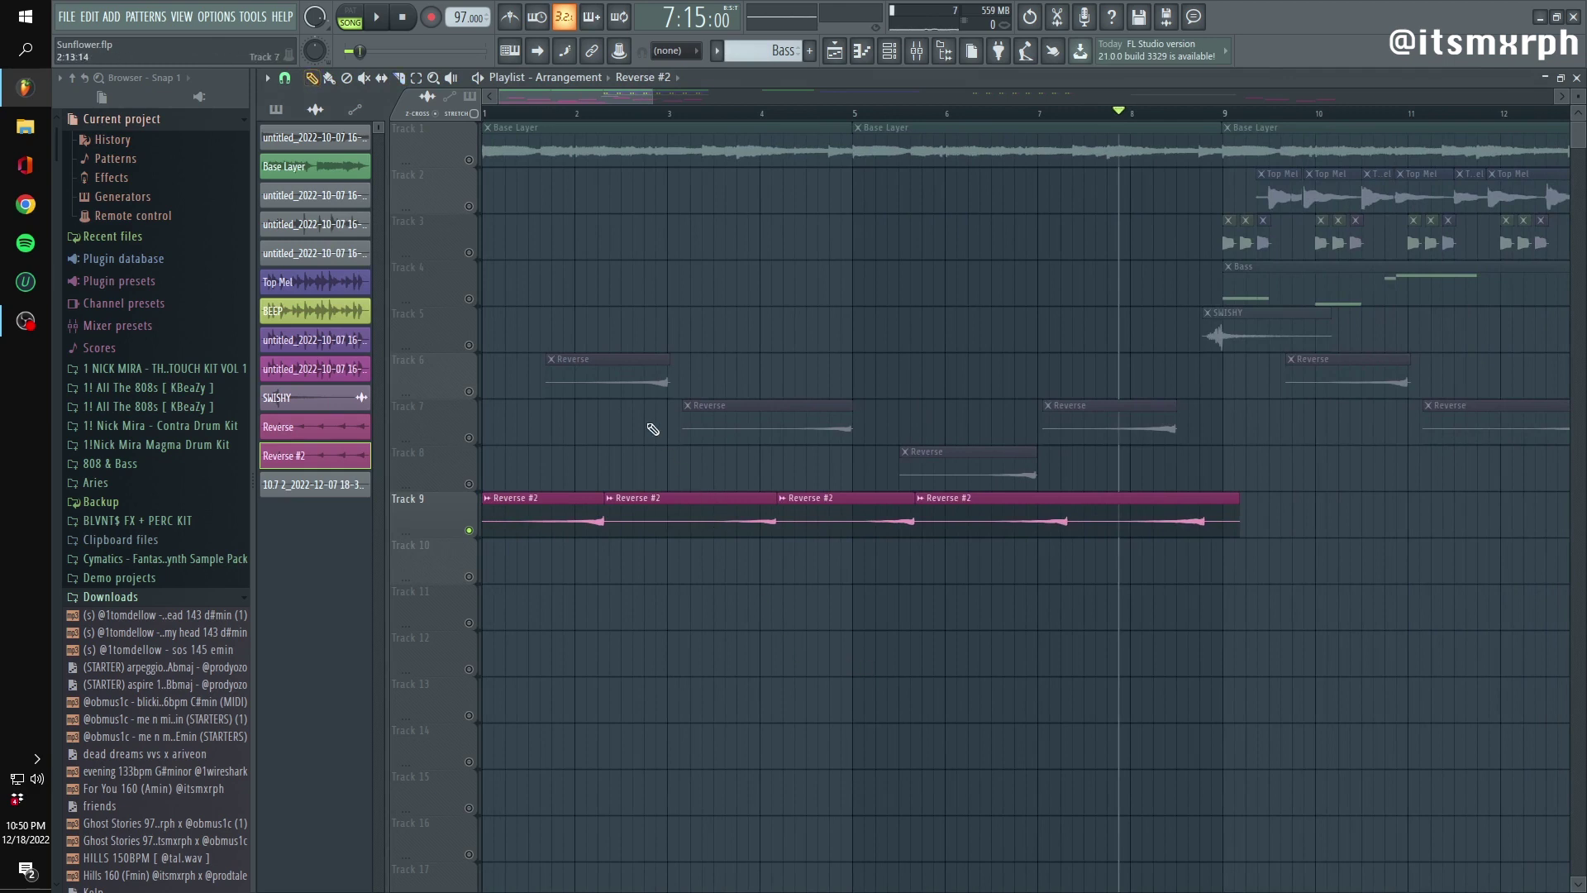
Solo Track 6 and turn on Tracks 1, 7 and 8 alongside it in the playlist
{"action": "left_click", "coordinate": [471, 400]}
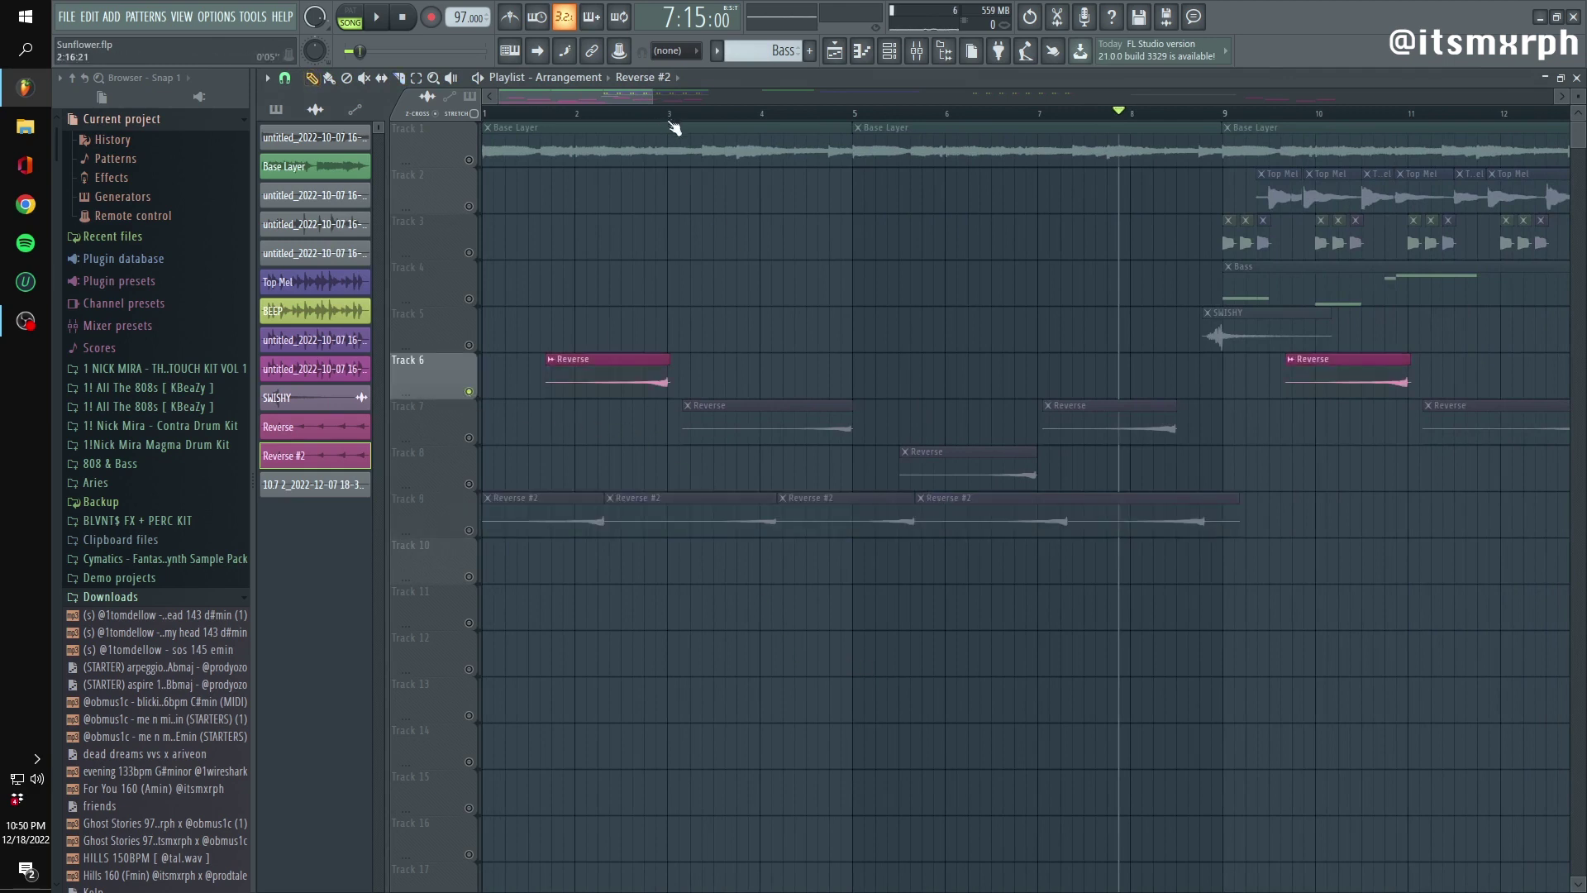
{"action": "left_click", "coordinate": [469, 160]}
{"action": "left_click", "coordinate": [469, 438]}
{"action": "left_click", "coordinate": [468, 485]}
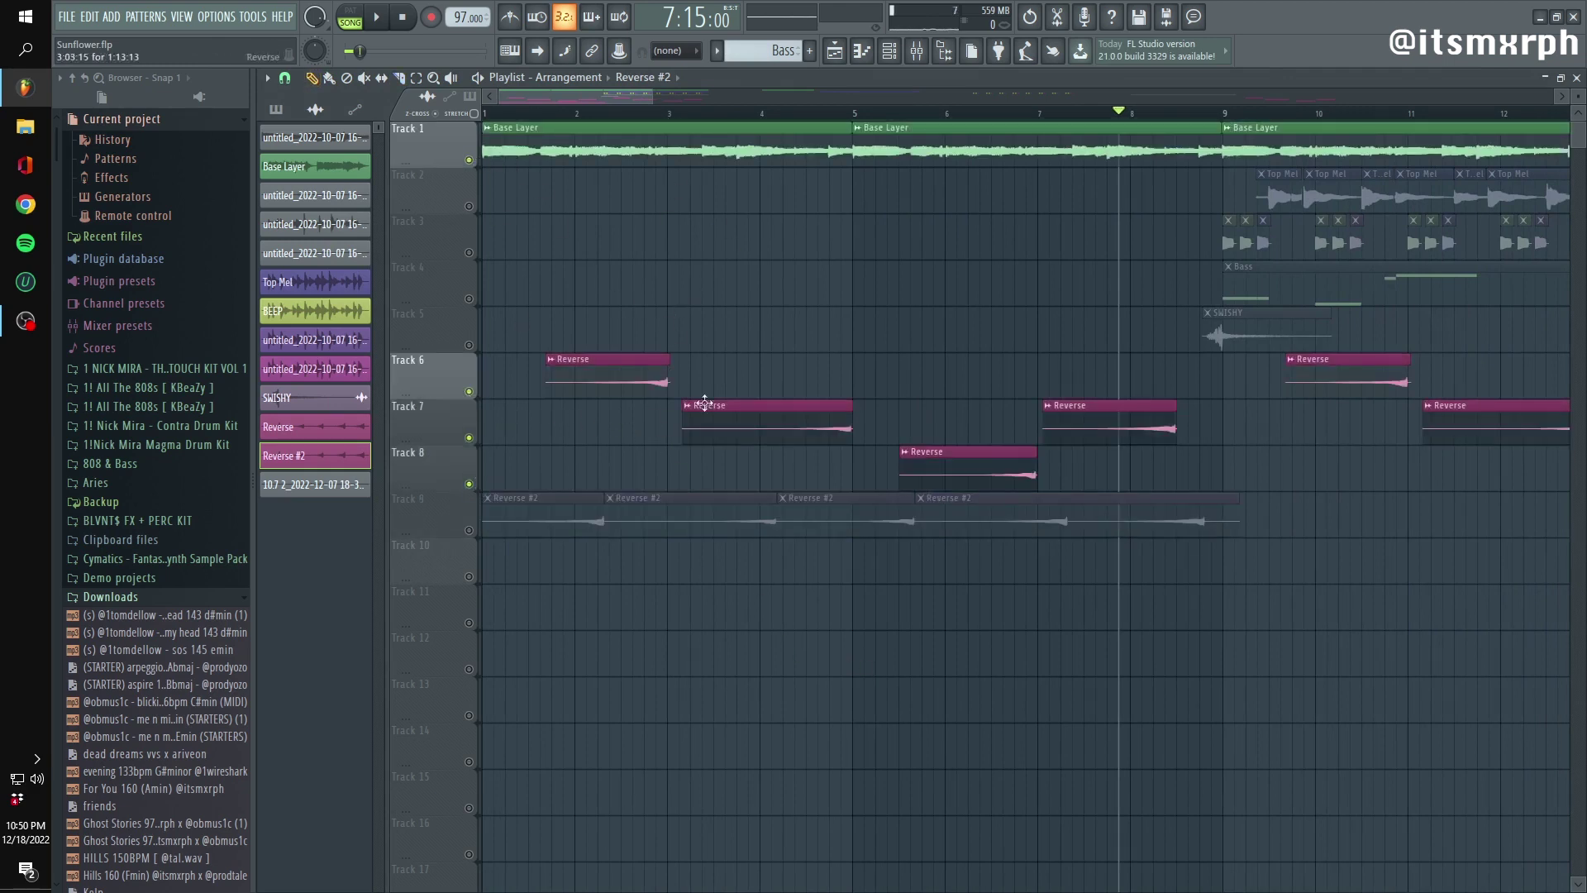
Examine how the Reverse clips on Tracks 6, 7 and 8 are placed against each other and the Base Layer
{"action": "scroll", "coordinate": [616, 415], "scroll_direction": "up", "scroll_amount": 6}
{"action": "scroll", "coordinate": [620, 405], "scroll_direction": "up", "scroll_amount": 2}
{"action": "scroll", "coordinate": [738, 418], "scroll_direction": "down", "scroll_amount": 5}
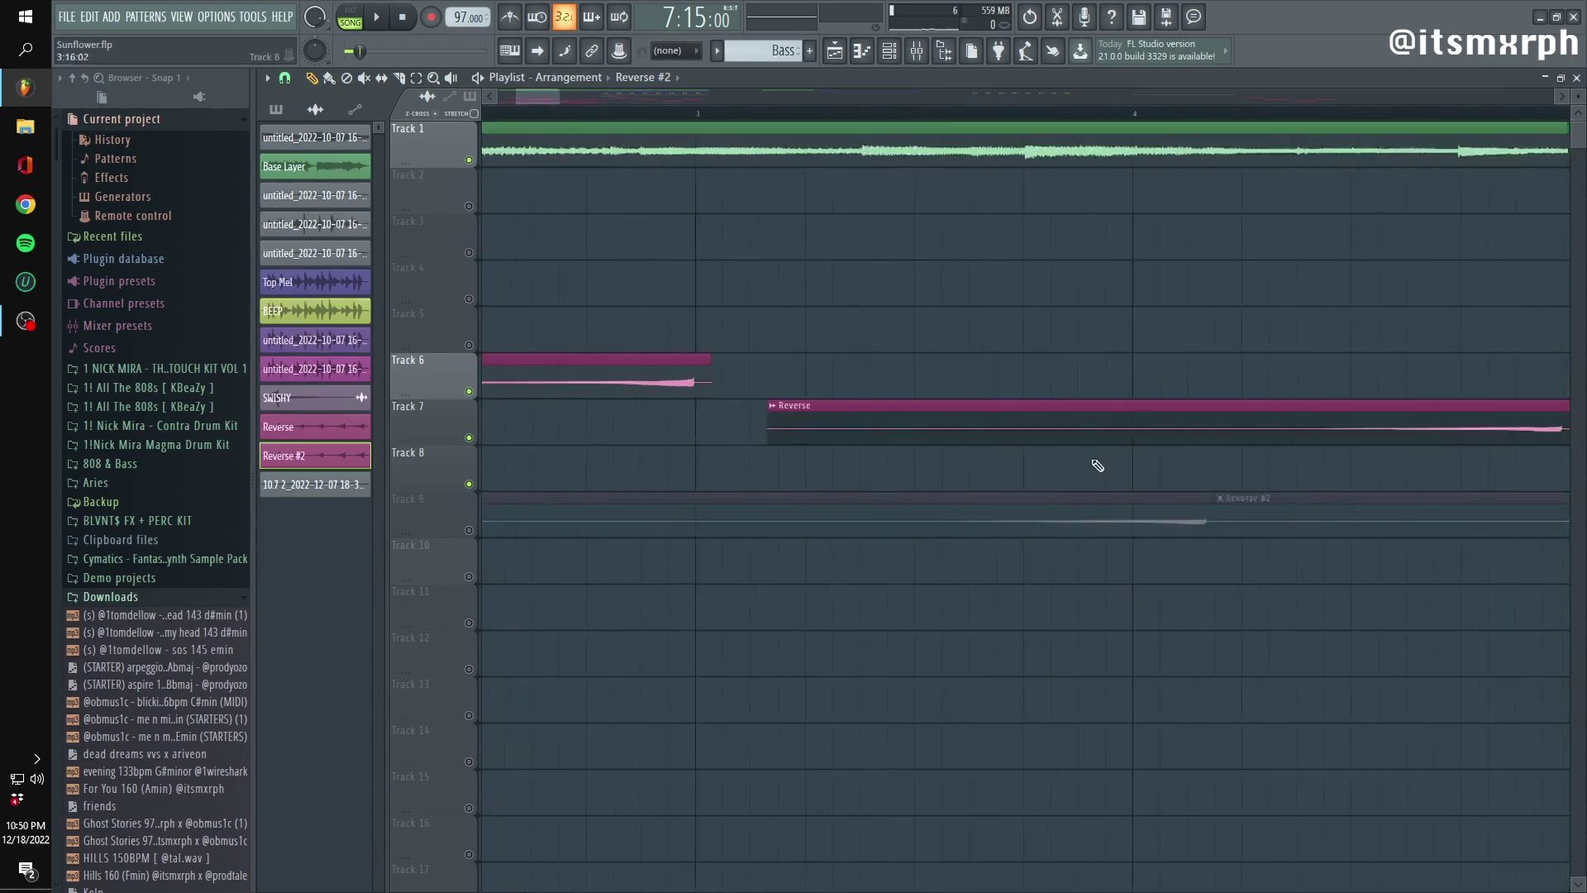
{"action": "scroll", "coordinate": [1301, 457], "scroll_direction": "up", "scroll_amount": 2}
{"action": "scroll", "coordinate": [1345, 472], "scroll_direction": "down", "scroll_amount": 2}
{"action": "scroll", "coordinate": [1345, 472], "scroll_direction": "down", "scroll_amount": 2}
{"action": "scroll", "coordinate": [1144, 450], "scroll_direction": "up", "scroll_amount": 6}
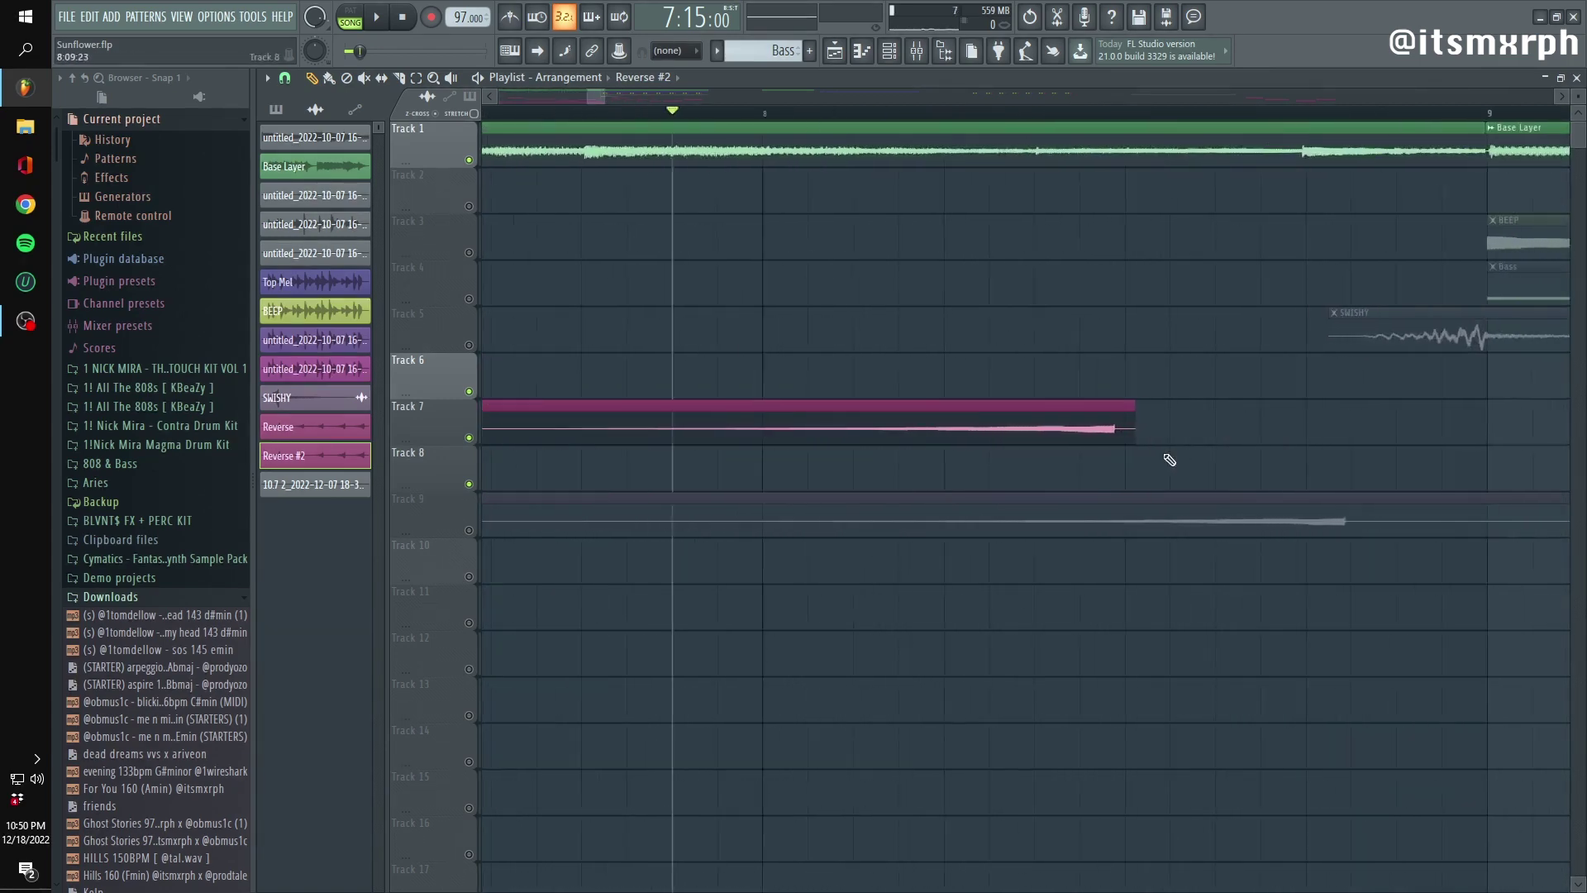
{"action": "scroll", "coordinate": [1108, 488], "scroll_direction": "down", "scroll_amount": 7}
{"action": "scroll", "coordinate": [795, 502], "scroll_direction": "down", "scroll_amount": 3}
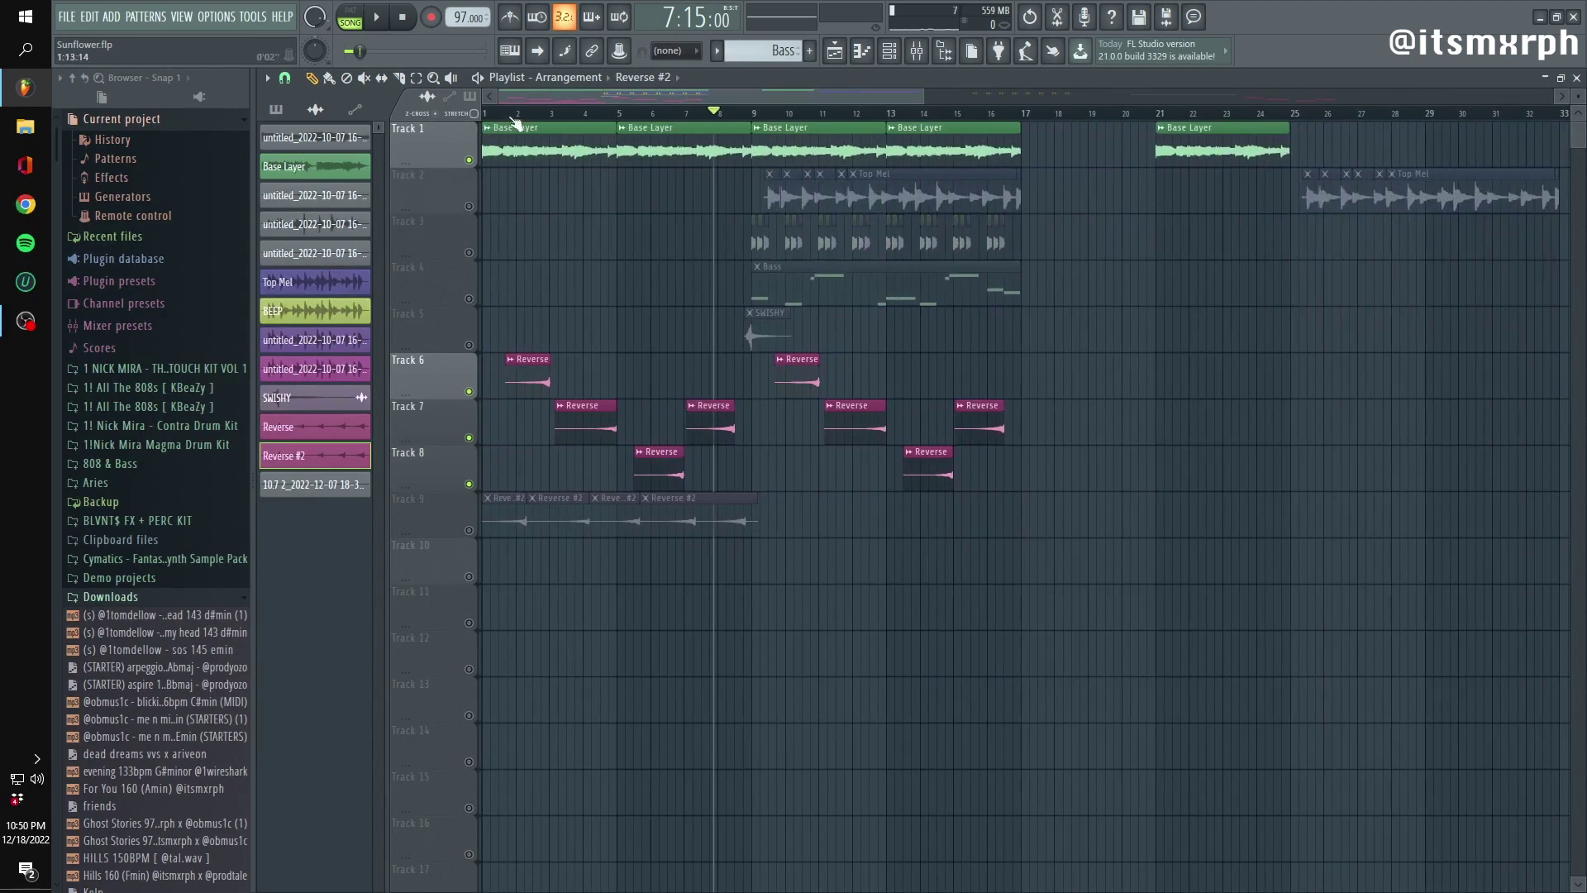
Play the Base Layer with the Reverse clips from bar 1, skip ahead to just before bar 8, and stop playback
{"action": "left_click", "coordinate": [485, 113]}
{"action": "key", "text": "space"}
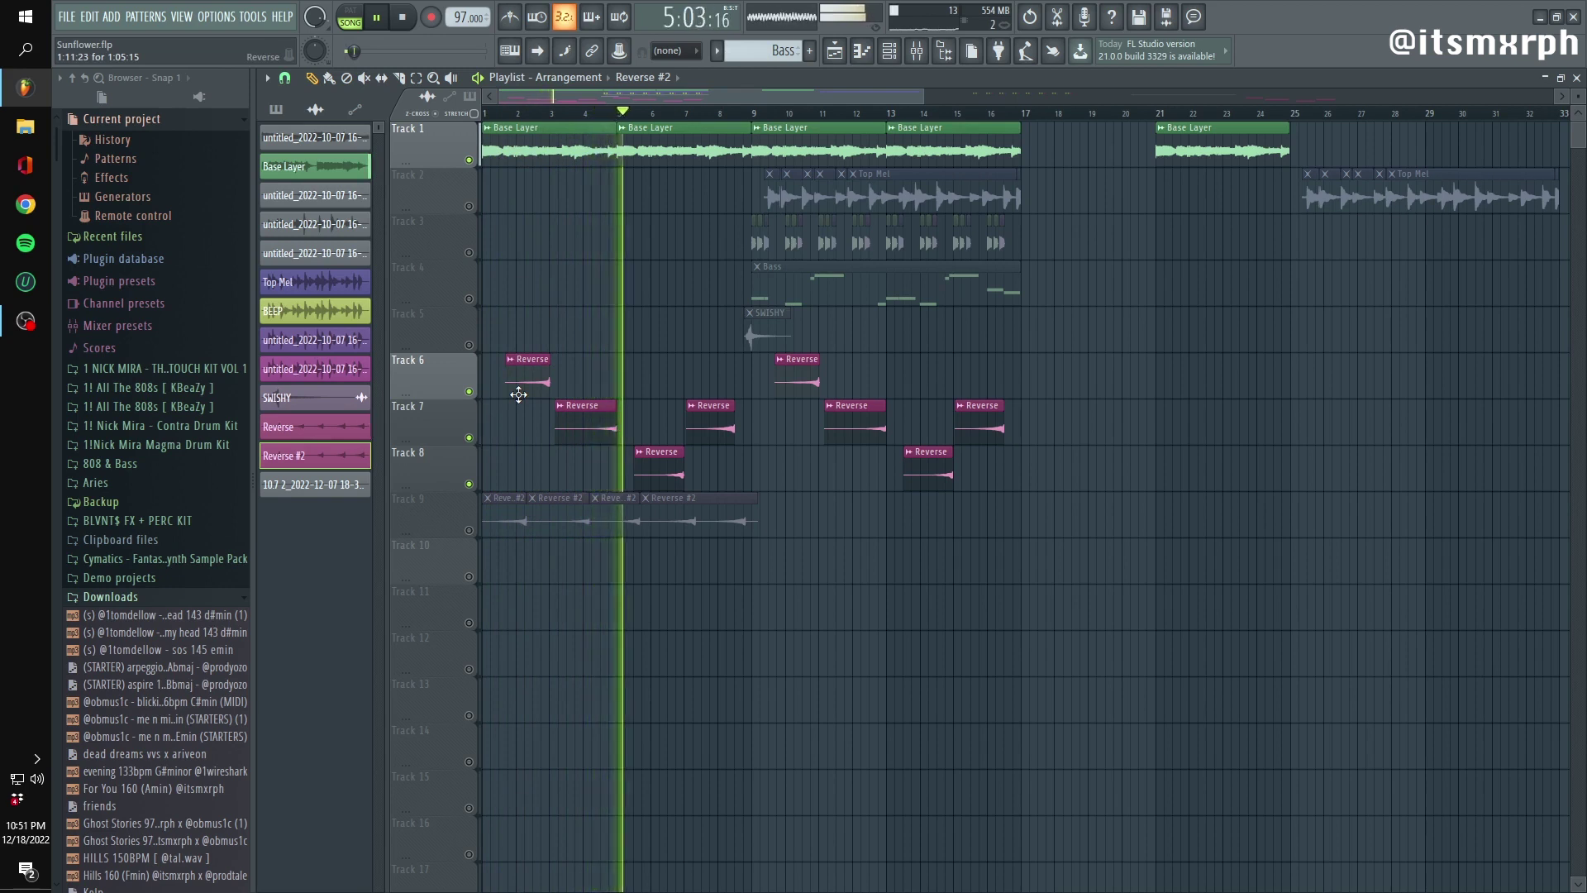
{"action": "left_click", "coordinate": [714, 113]}
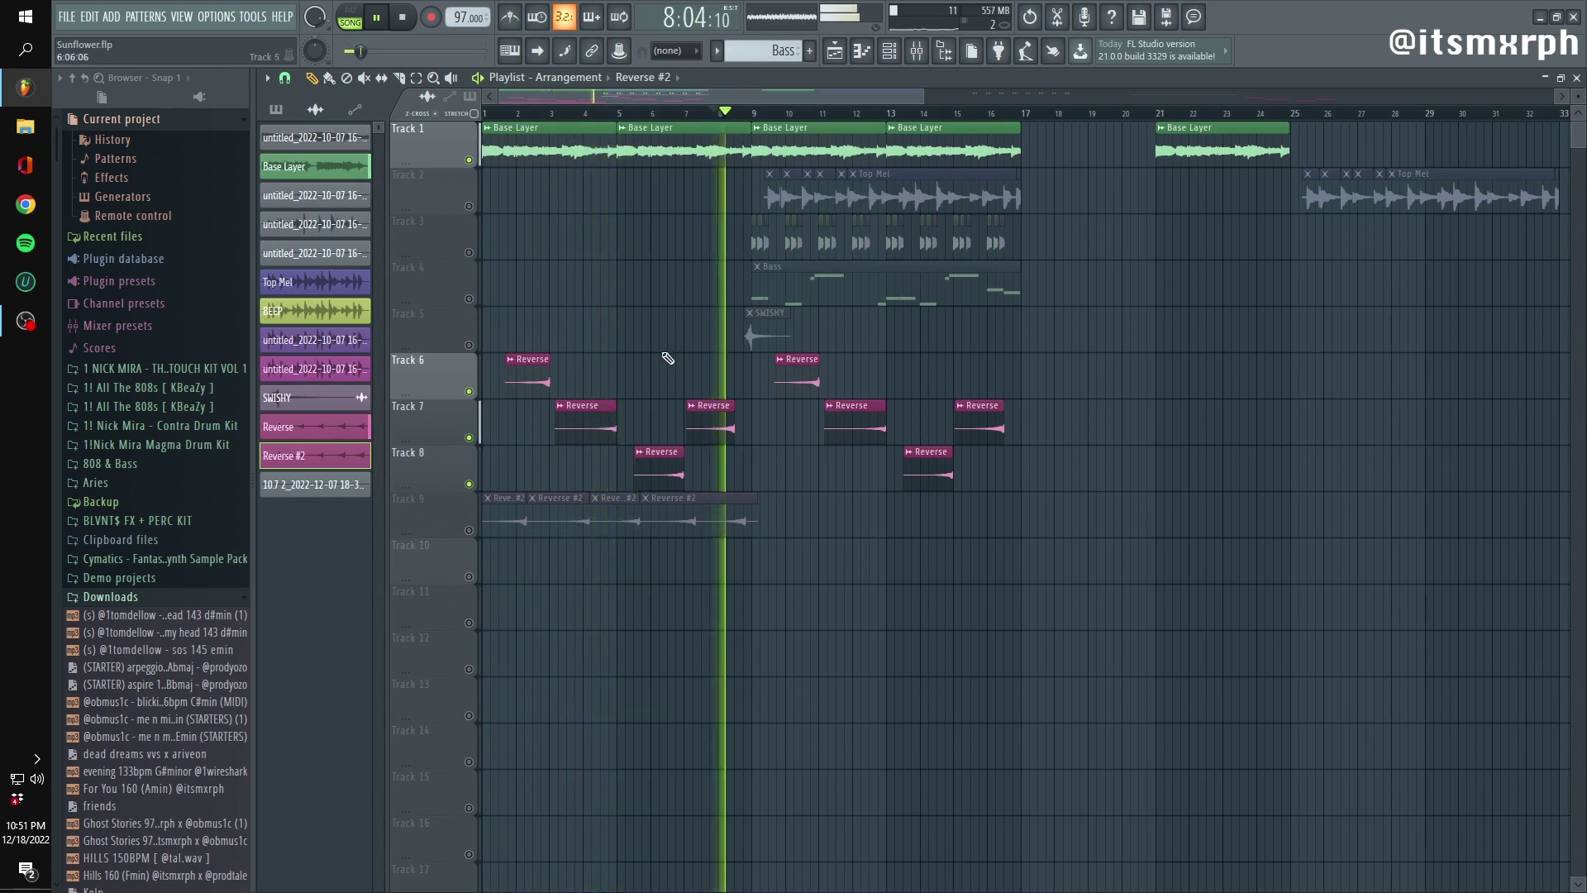
{"action": "key", "text": "space"}
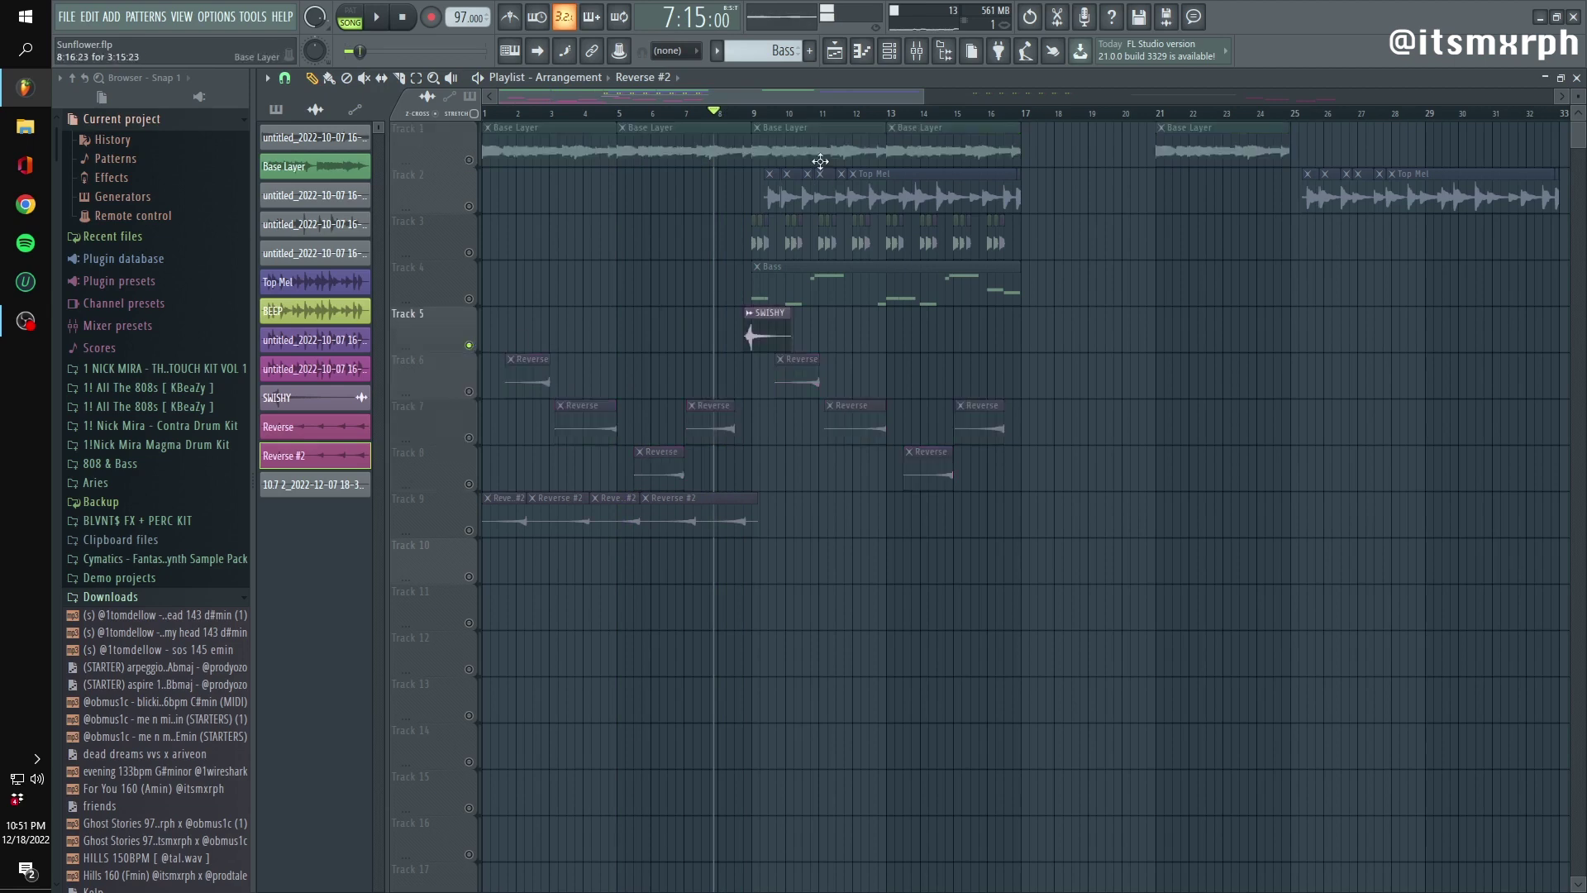
Check the channel settings of the Reverse clip on Track 7 and bypass Fruity Love Philter on mixer track Insert 7
{"action": "scroll", "coordinate": [708, 407], "scroll_direction": "up", "scroll_amount": 4, "text": "ctrl"}
{"action": "left_click", "coordinate": [733, 441]}
{"action": "double_click", "coordinate": [733, 441]}
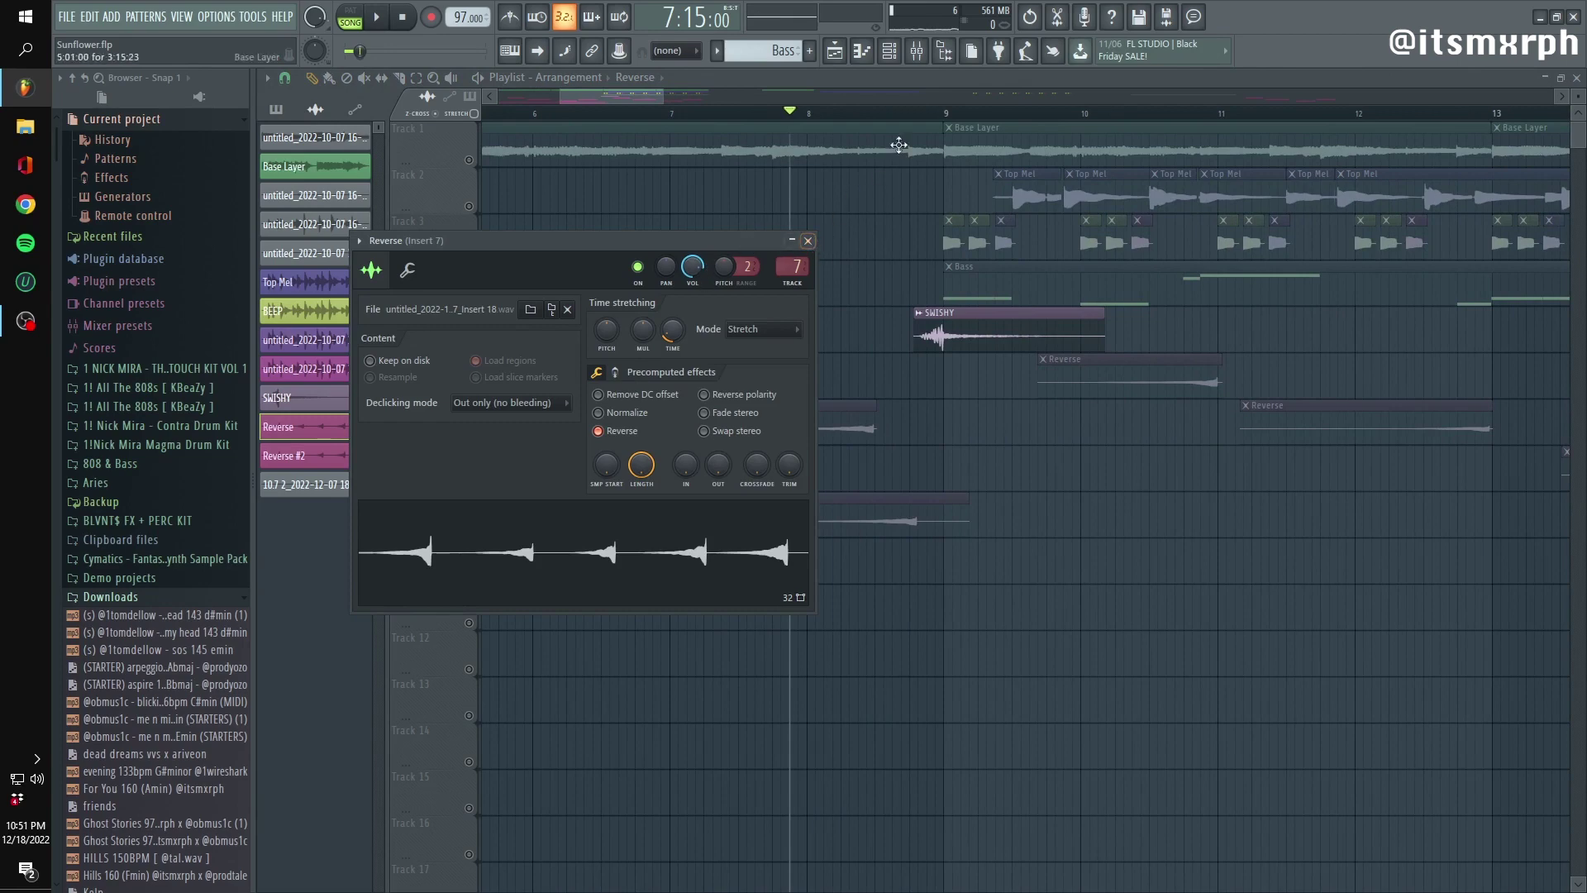
{"action": "left_click", "coordinate": [916, 50]}
{"action": "left_click", "coordinate": [834, 50]}
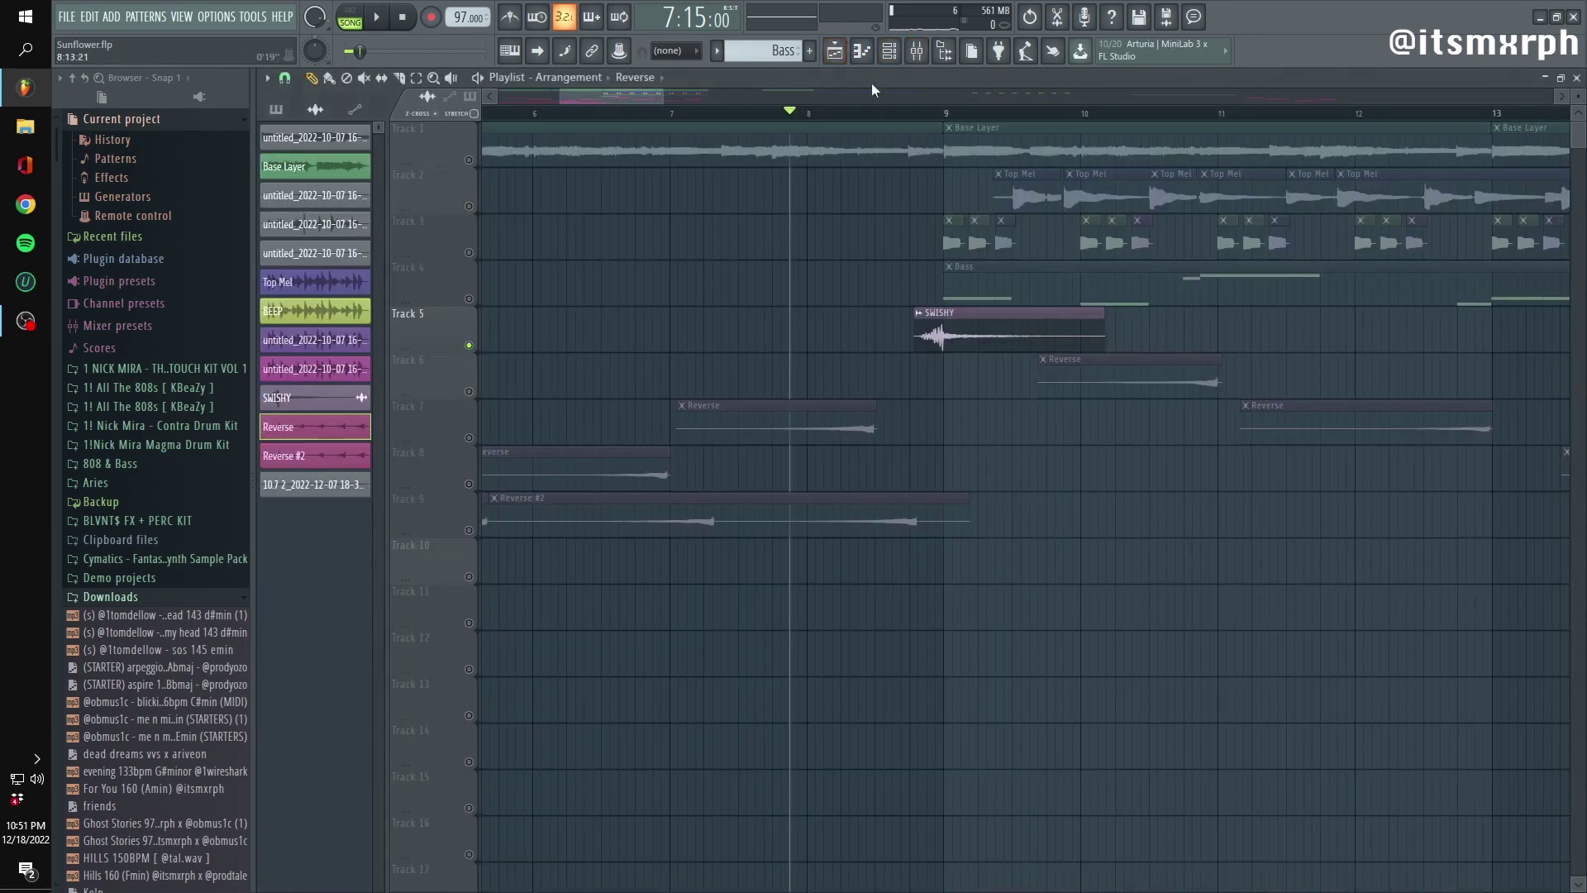
{"action": "left_click", "coordinate": [916, 50]}
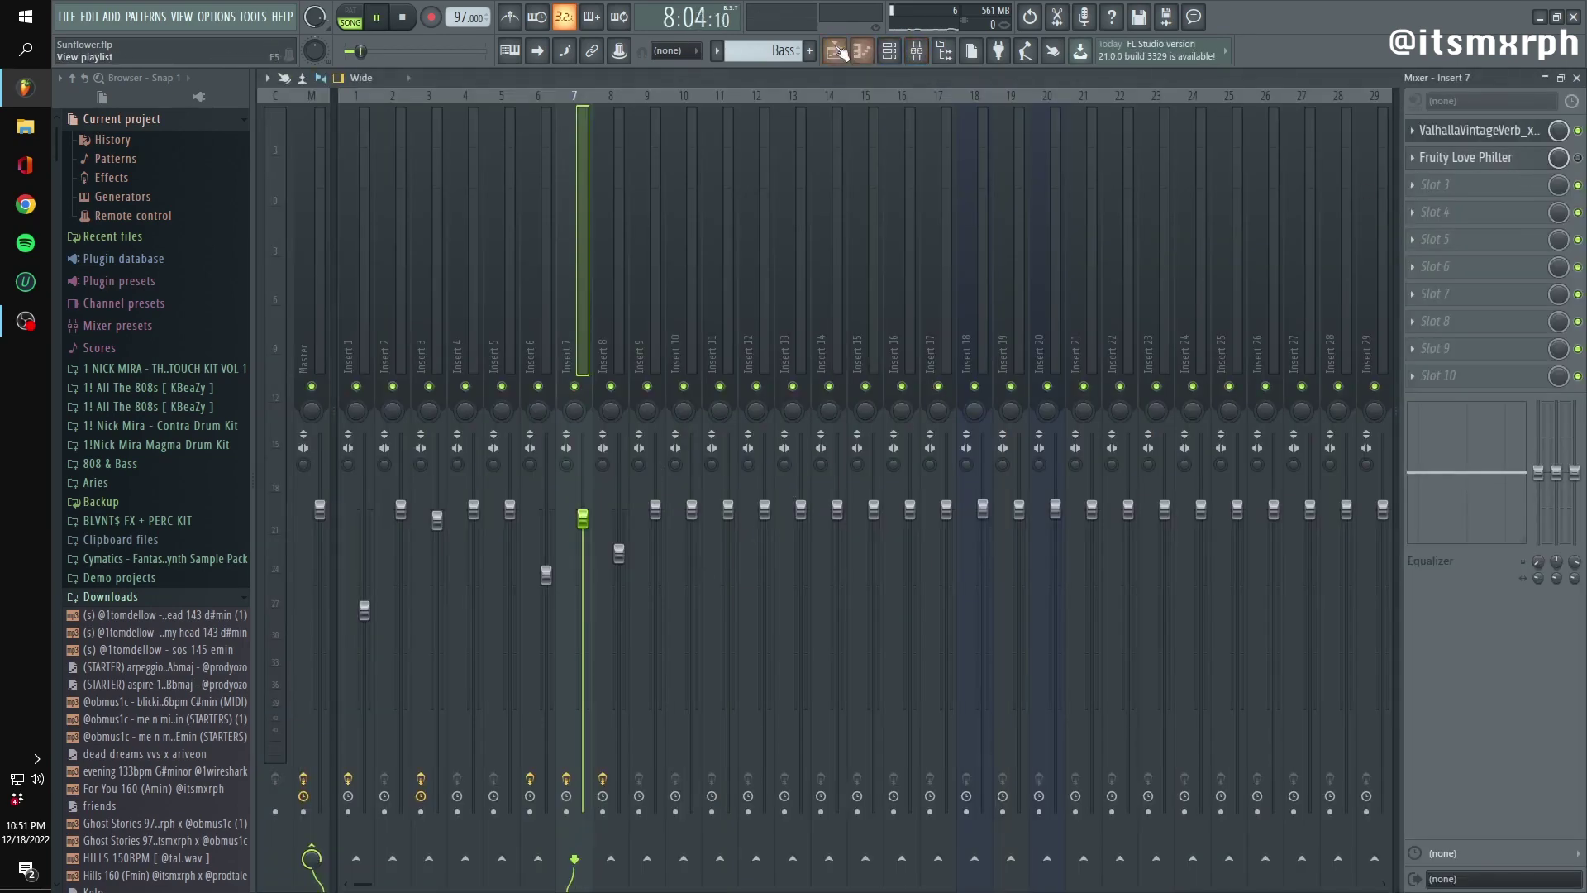
{"action": "left_click", "coordinate": [835, 50]}
Play the end of the Reverse clip on Track 7 with Fruity Love Philter bypassed, and stop playback
{"action": "scroll", "coordinate": [863, 440], "scroll_direction": "up", "scroll_amount": 6}
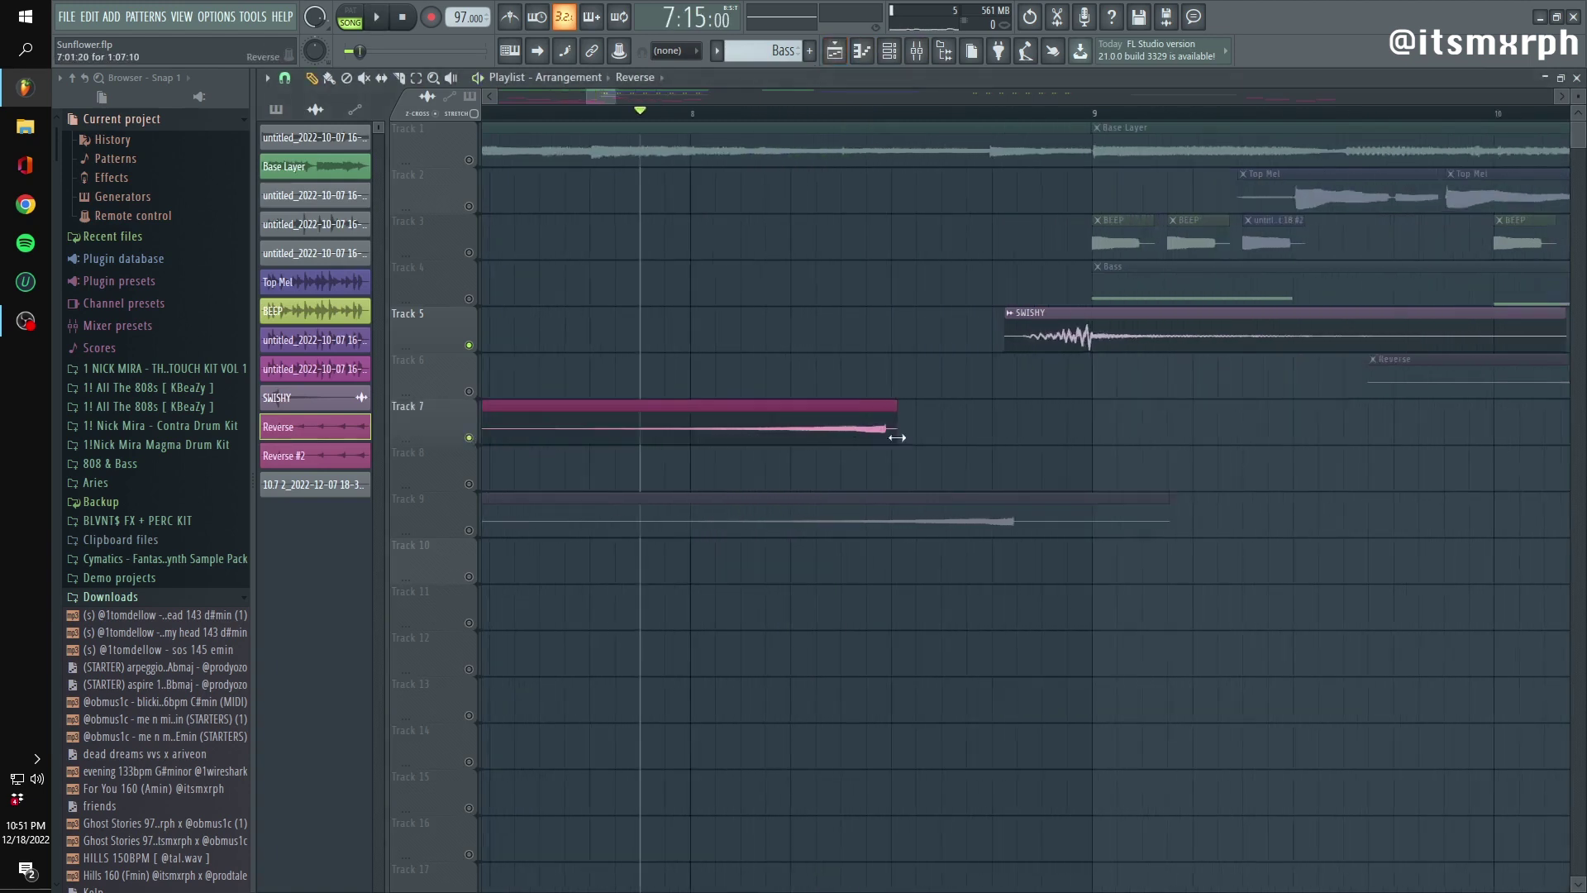
{"action": "key", "text": "space"}
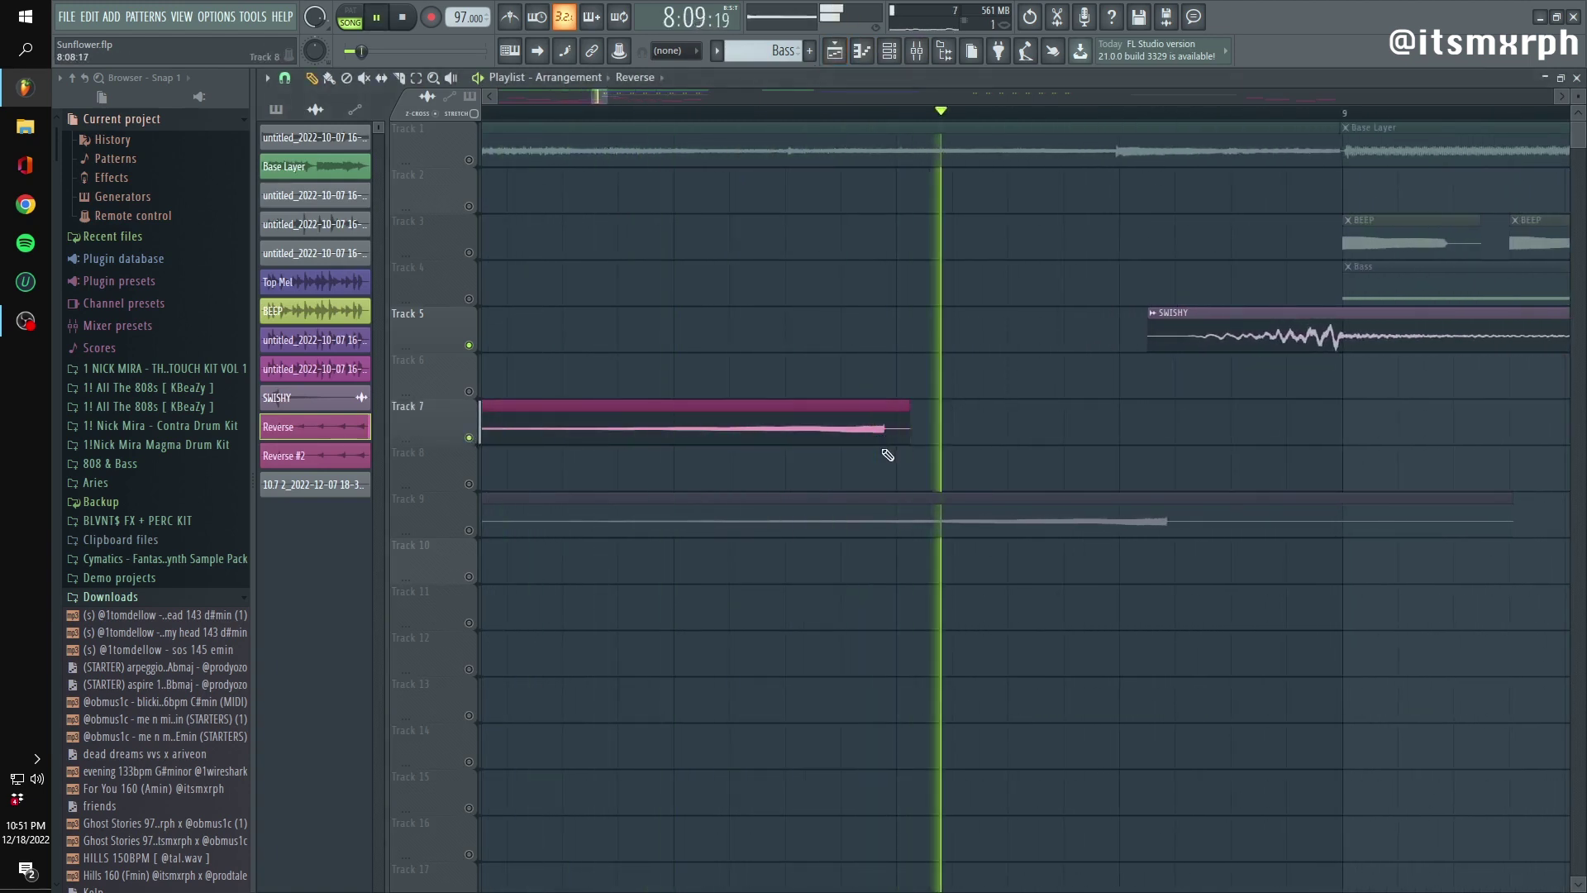
{"action": "scroll", "coordinate": [709, 443], "scroll_direction": "down", "scroll_amount": 5}
{"action": "key", "text": "space"}
Turn Fruity Love Philter back on for mixer track Insert 7 and replay the end of the Reverse clip
{"action": "left_click", "coordinate": [916, 50]}
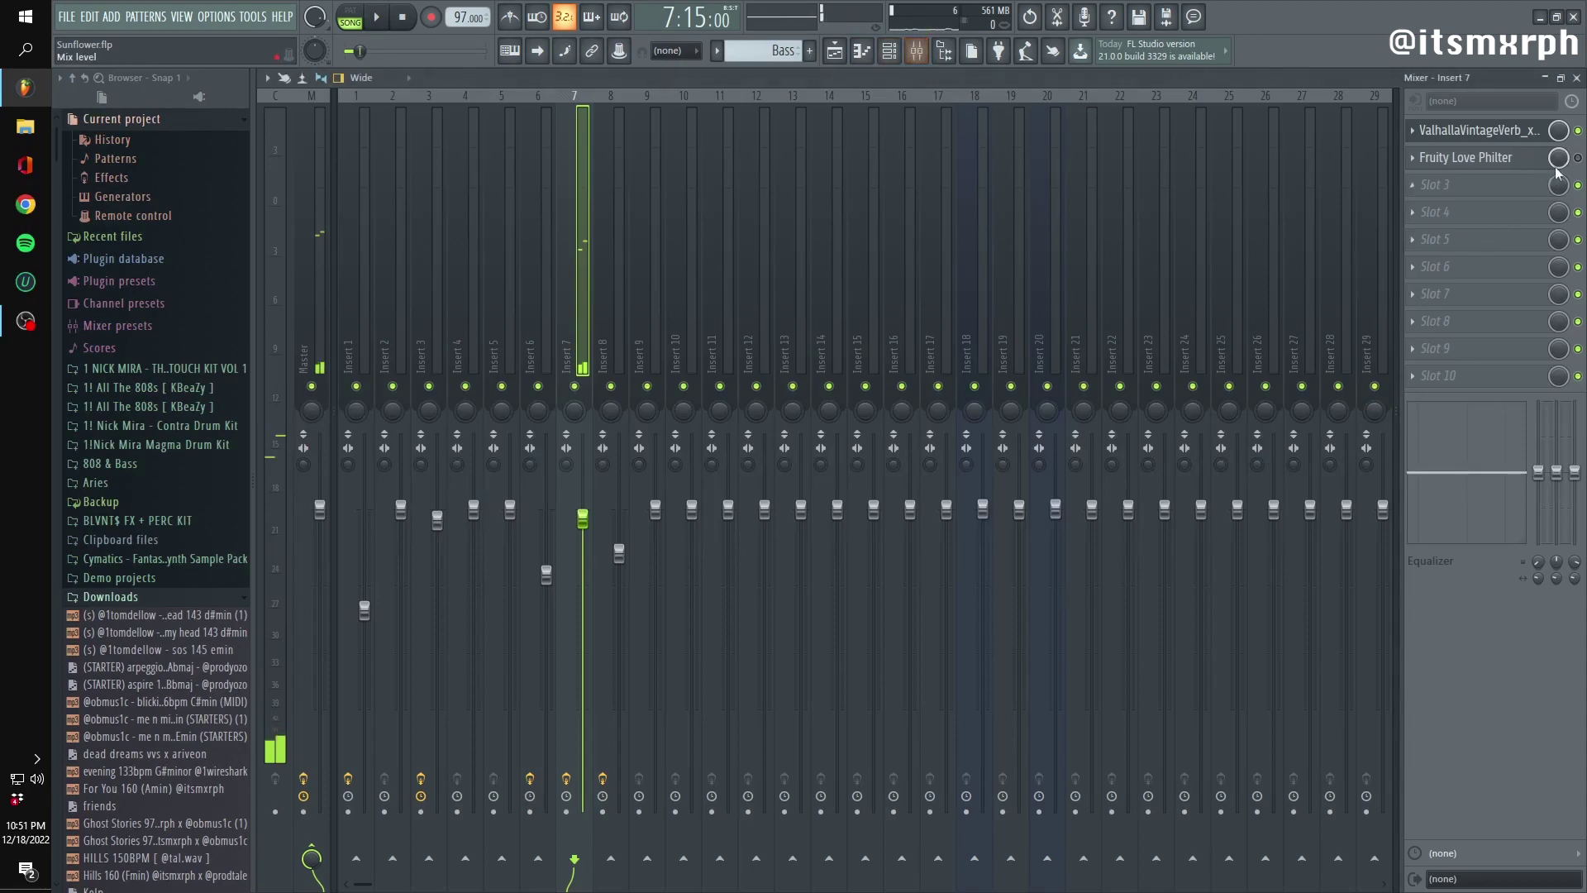
{"action": "key", "text": "space"}
{"action": "left_click", "coordinate": [835, 50]}
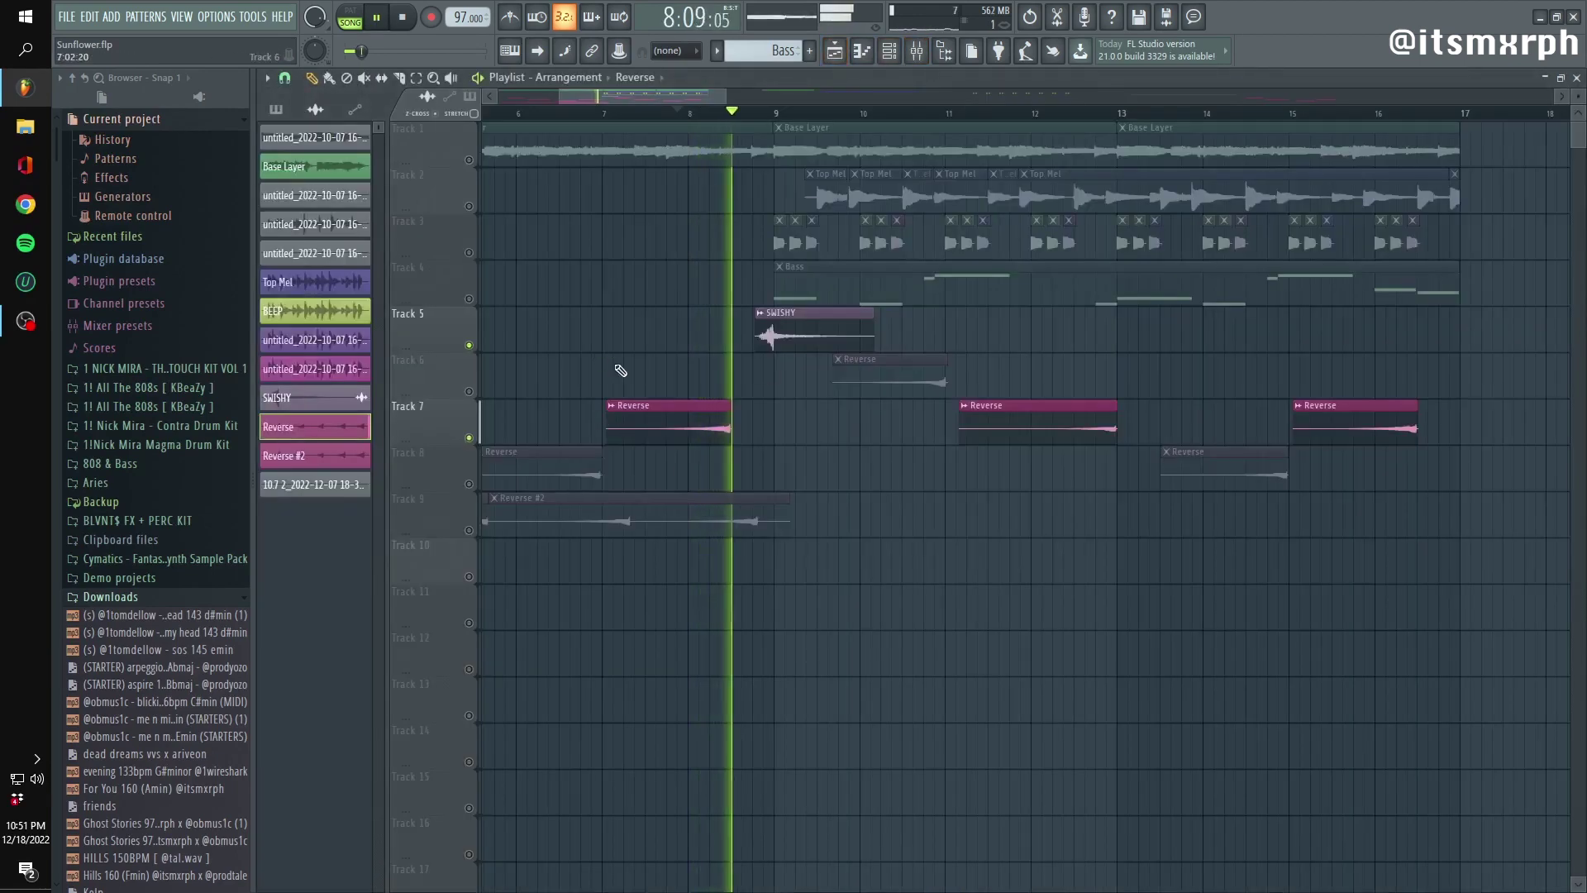
{"action": "scroll", "coordinate": [562, 339], "scroll_direction": "down", "scroll_amount": 5}
{"action": "key", "text": "space"}
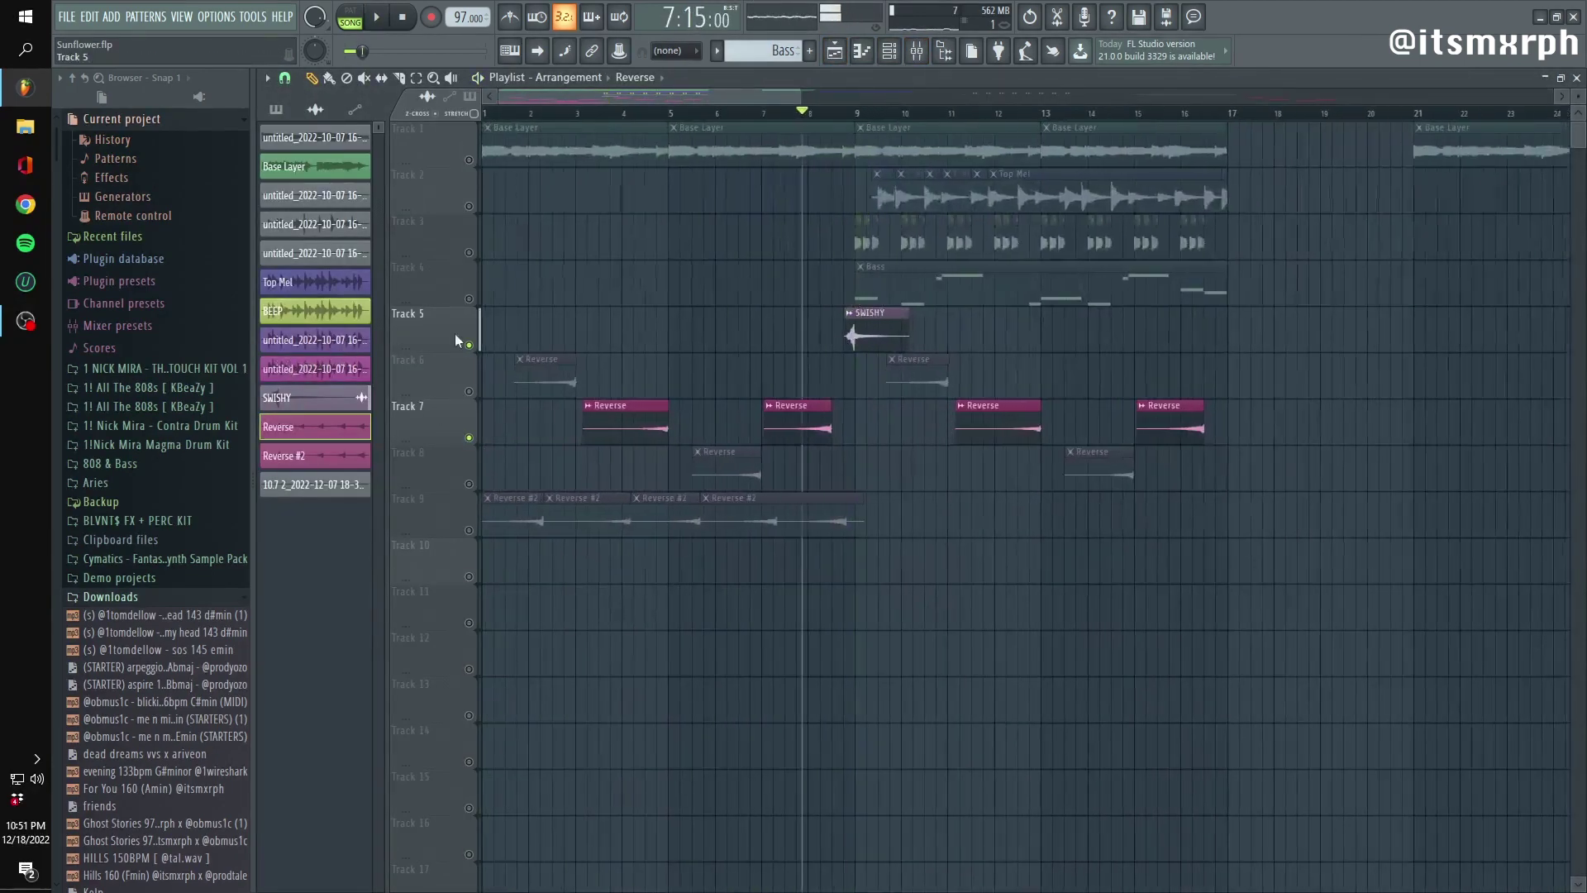
Solo Track 5 and play the SWISHY clip from shortly before bar 9, and stop playback
{"action": "key", "text": "space"}
{"action": "scroll", "coordinate": [876, 345], "scroll_direction": "up", "scroll_amount": 6}
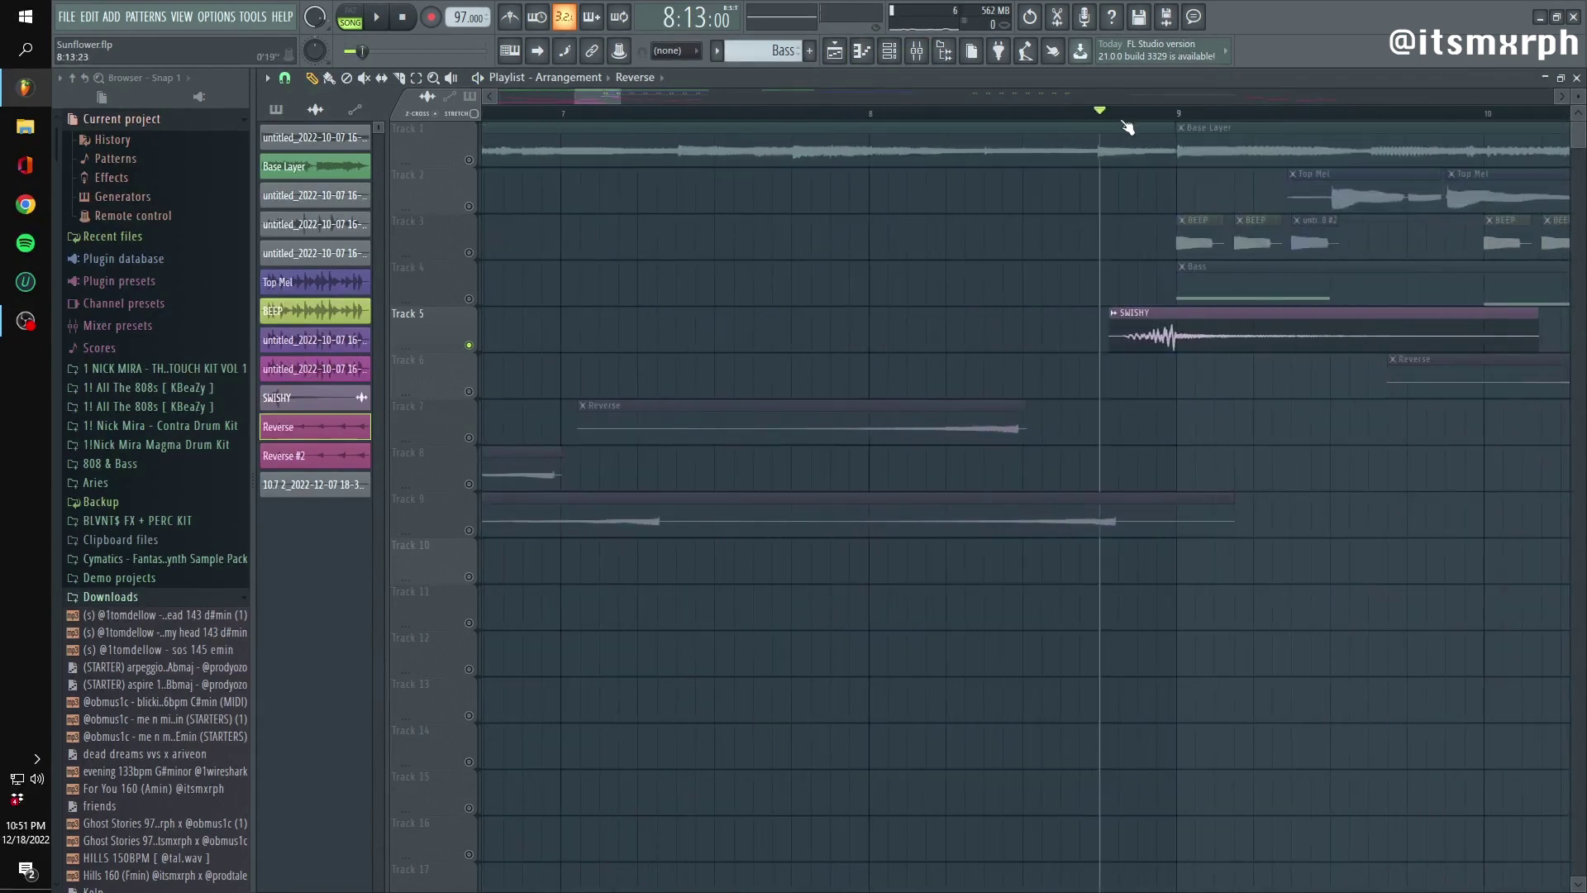
{"action": "left_click", "coordinate": [1022, 111]}
{"action": "key", "text": "space"}
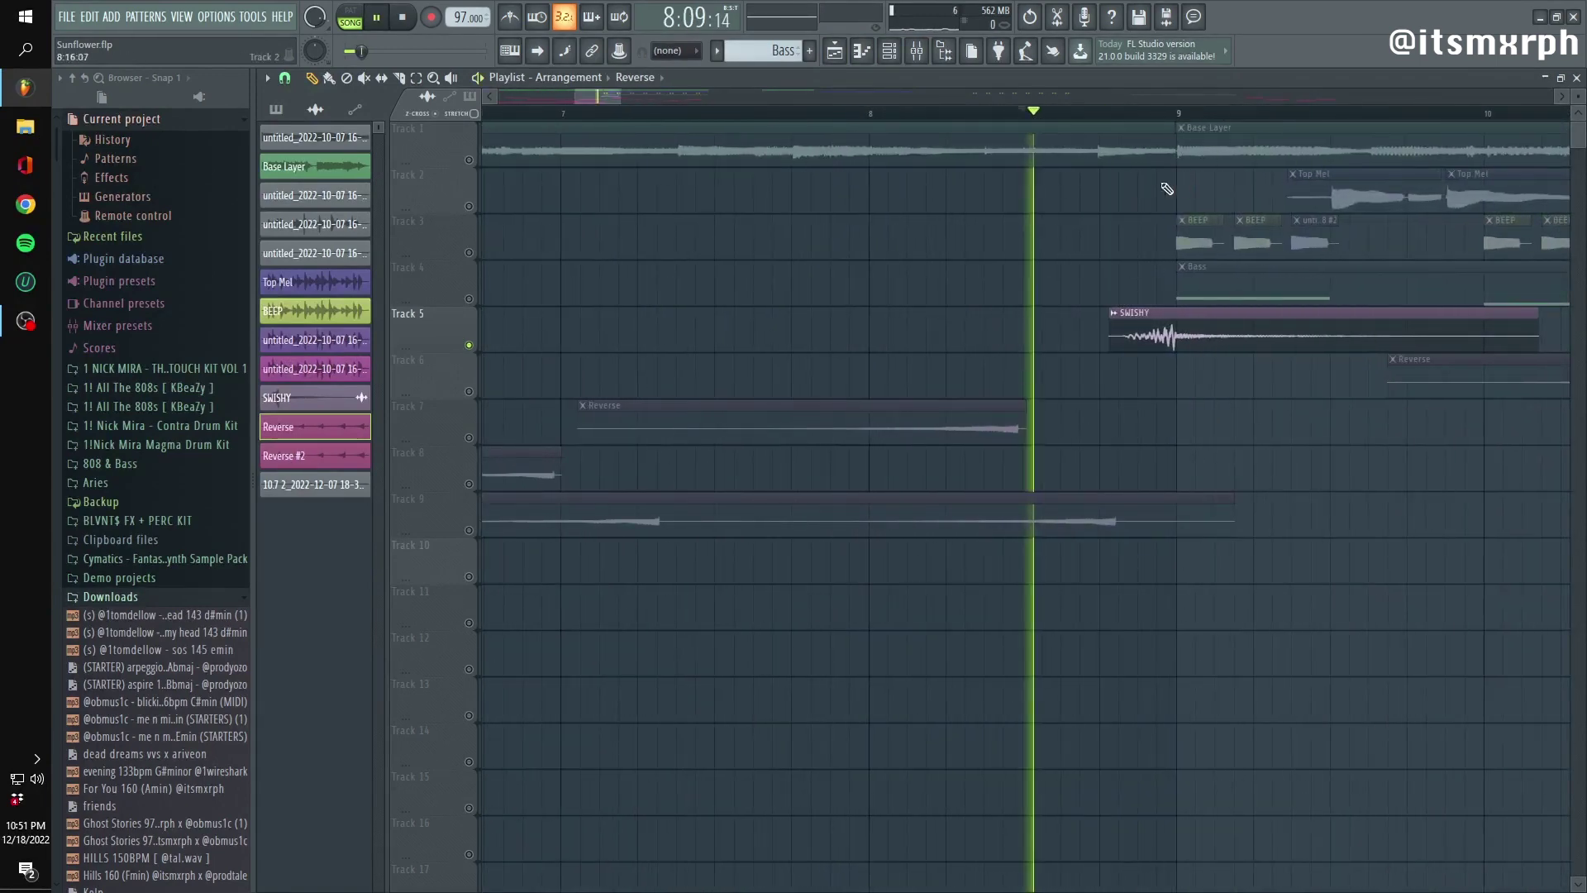
{"action": "scroll", "coordinate": [932, 373], "scroll_direction": "down", "scroll_amount": 2}
{"action": "scroll", "coordinate": [932, 372], "scroll_direction": "down", "scroll_amount": 6}
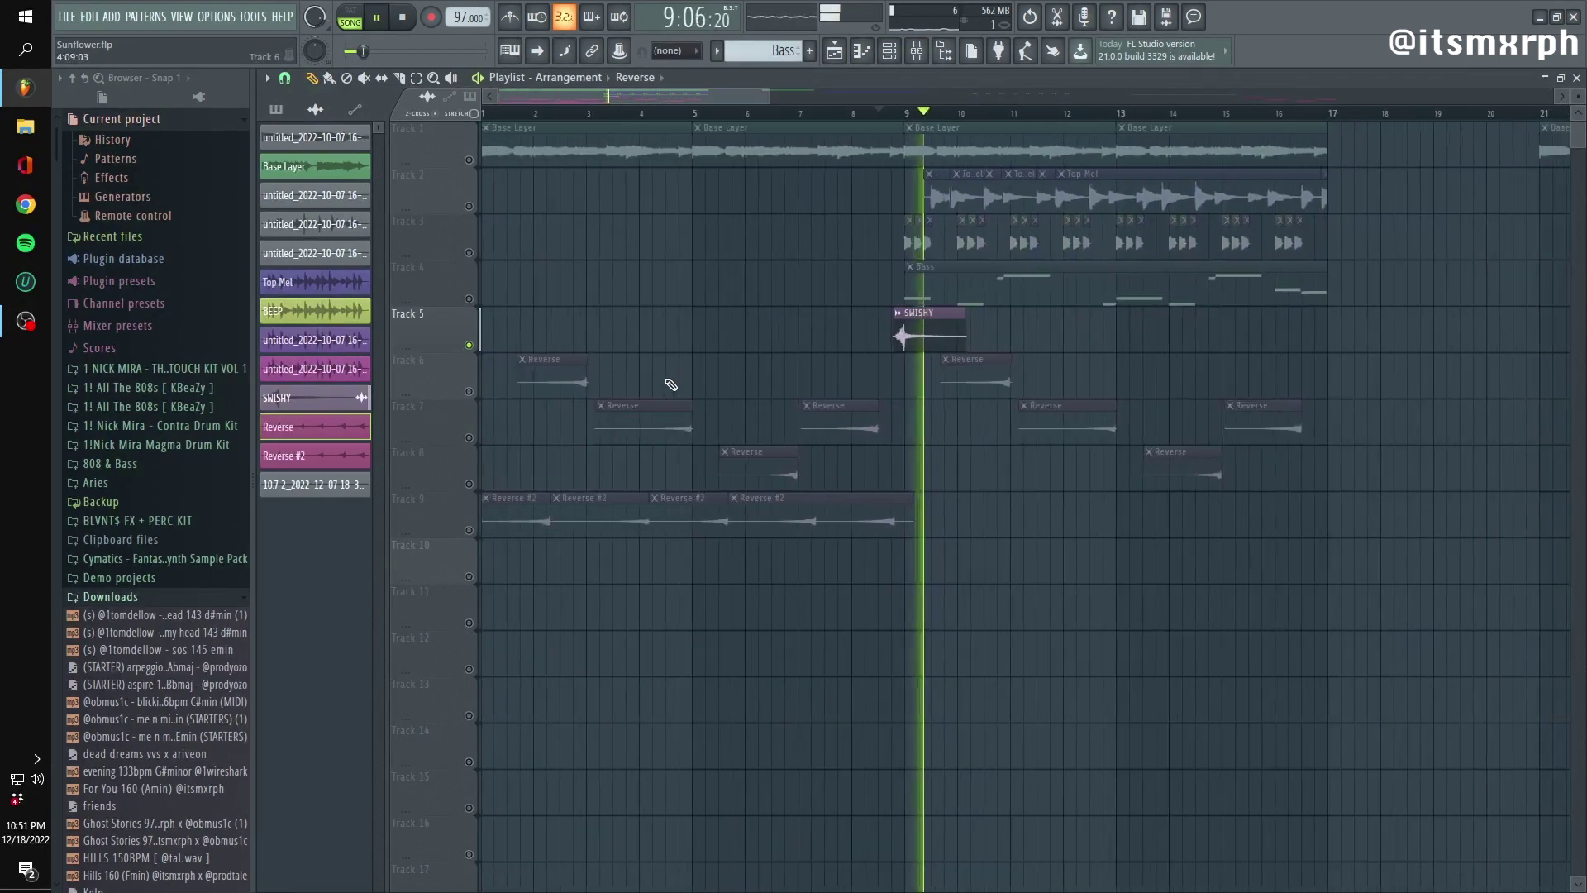
{"action": "key", "text": "space"}
Turn all playlist tracks back on except Track 9 and play the arrangement from bar 1
{"action": "right_click", "coordinate": [477, 352]}
{"action": "right_click", "coordinate": [469, 347]}
{"action": "right_click", "coordinate": [469, 347]}
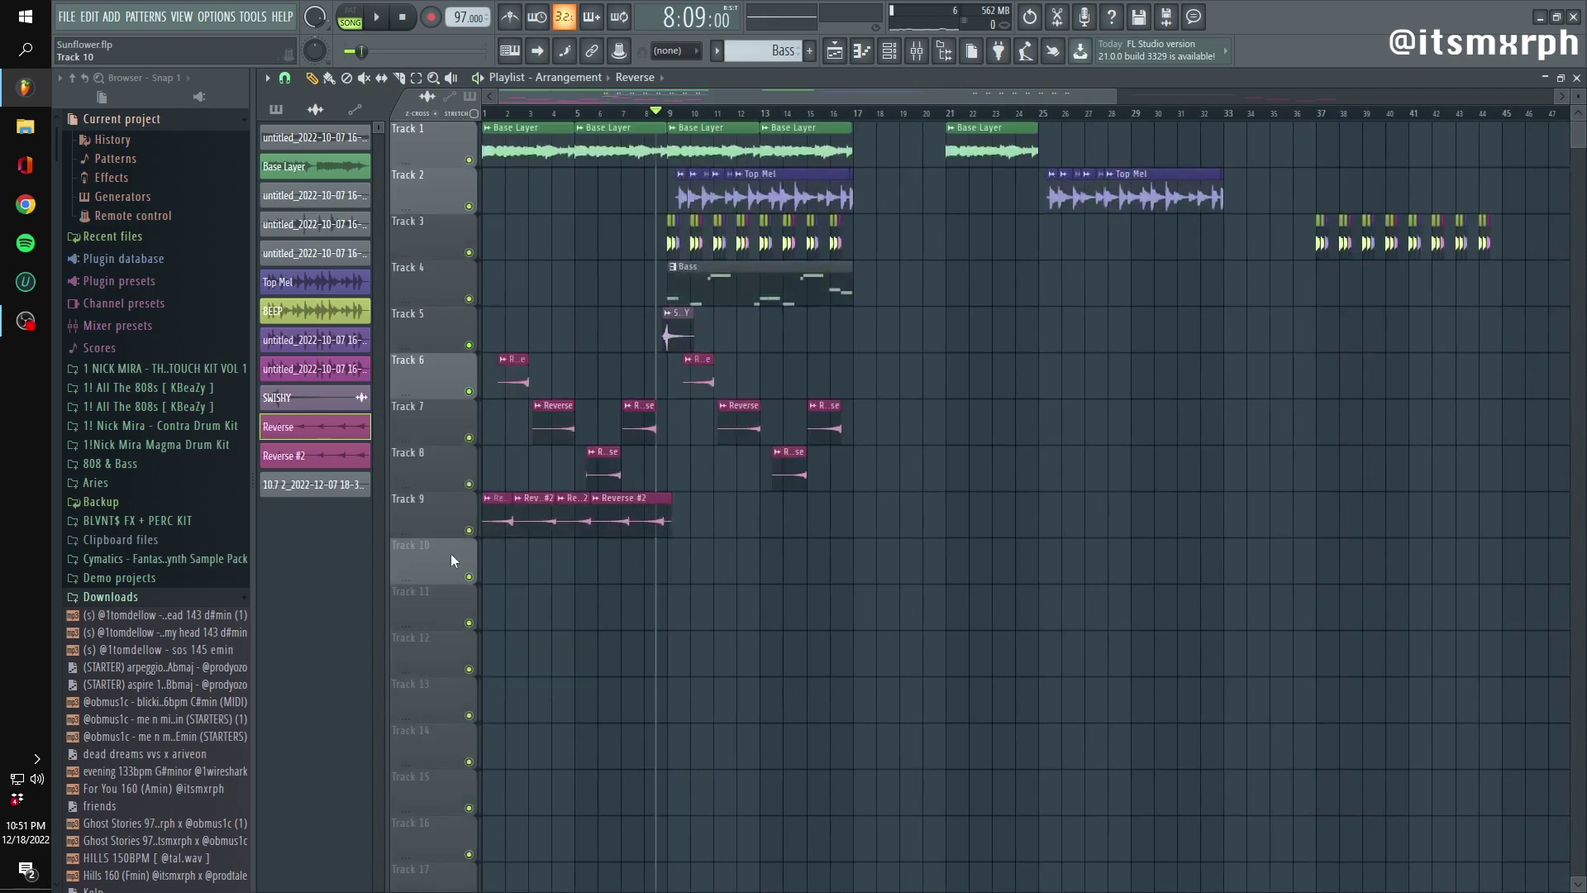
{"action": "left_click", "coordinate": [468, 531]}
{"action": "left_click_drag", "start_coordinate": [579, 113], "coordinate": [484, 120]}
{"action": "key", "text": "space"}
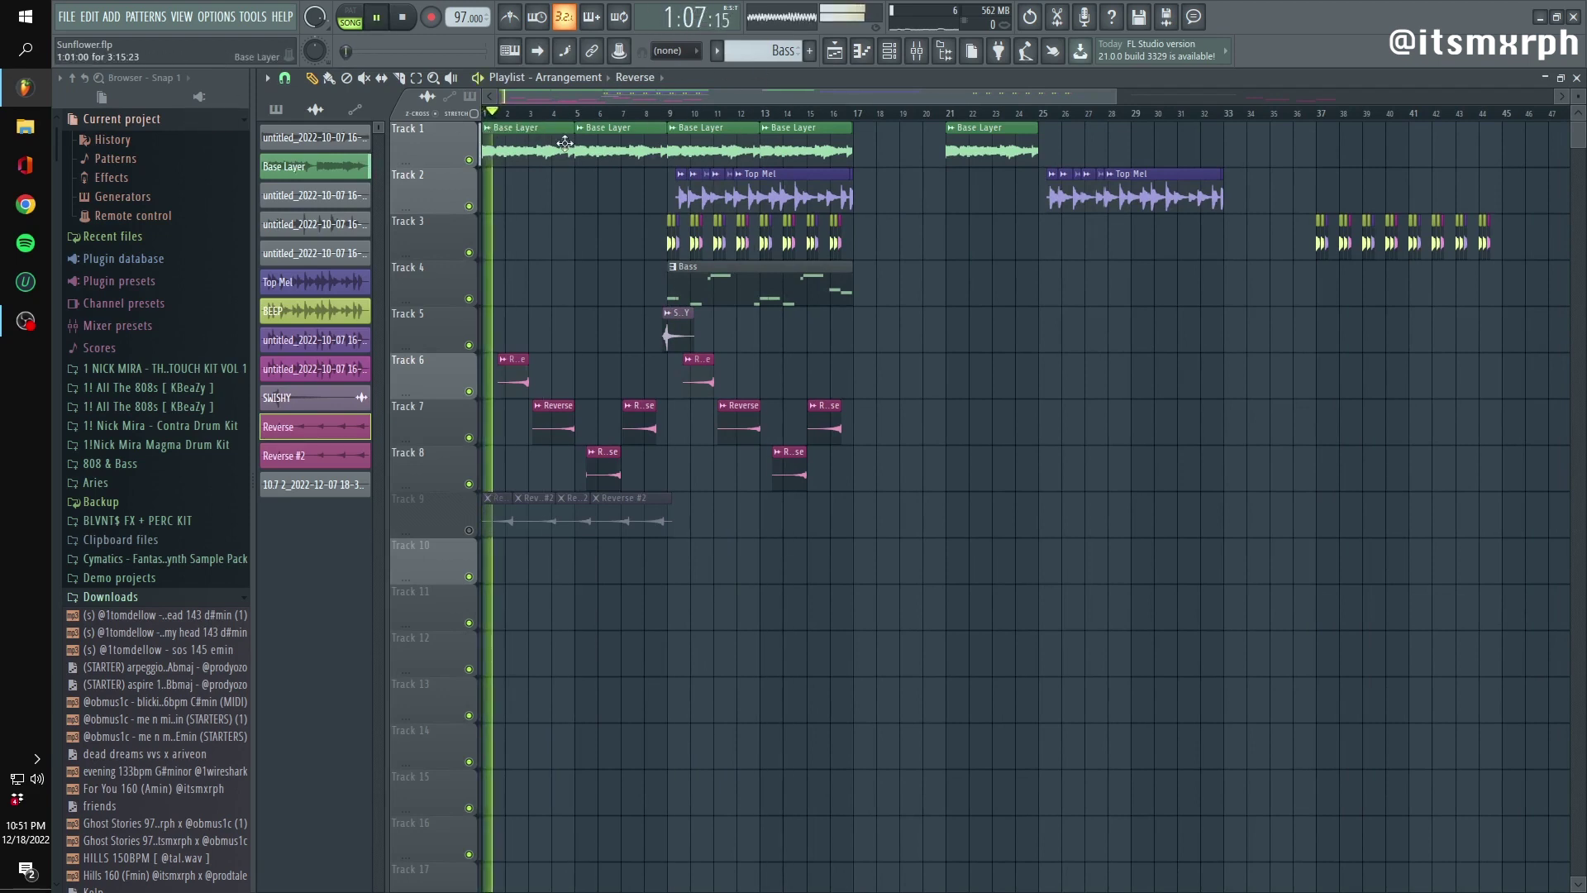
Raise the volume of mixer track Insert 8 slightly while the full arrangement plays
{"action": "left_click", "coordinate": [917, 56]}
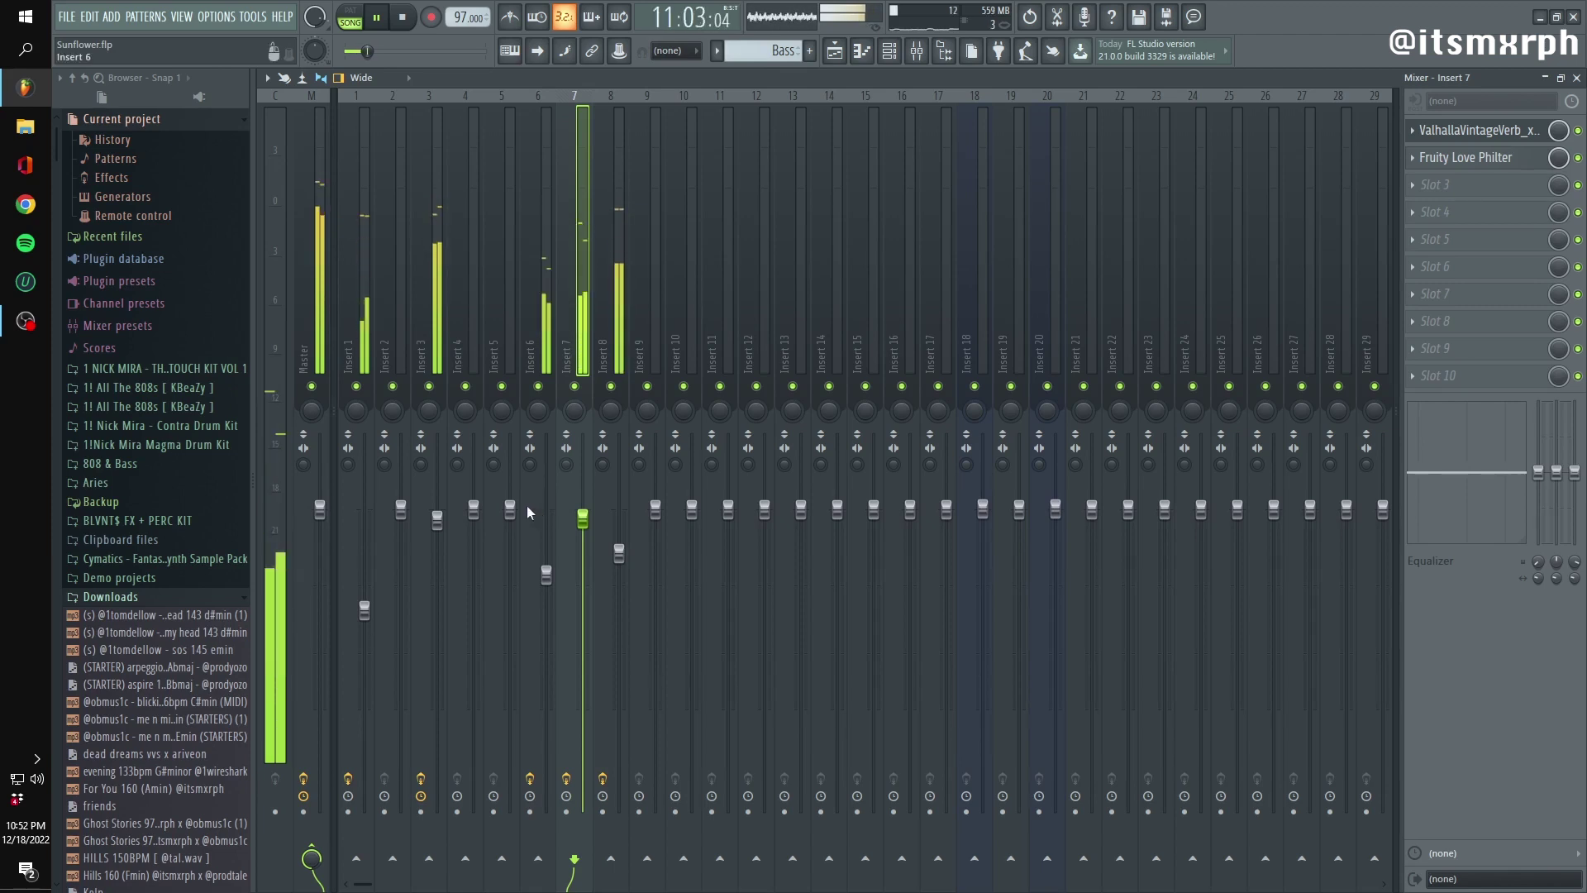
{"action": "left_click_drag", "start_coordinate": [619, 552], "coordinate": [619, 538]}
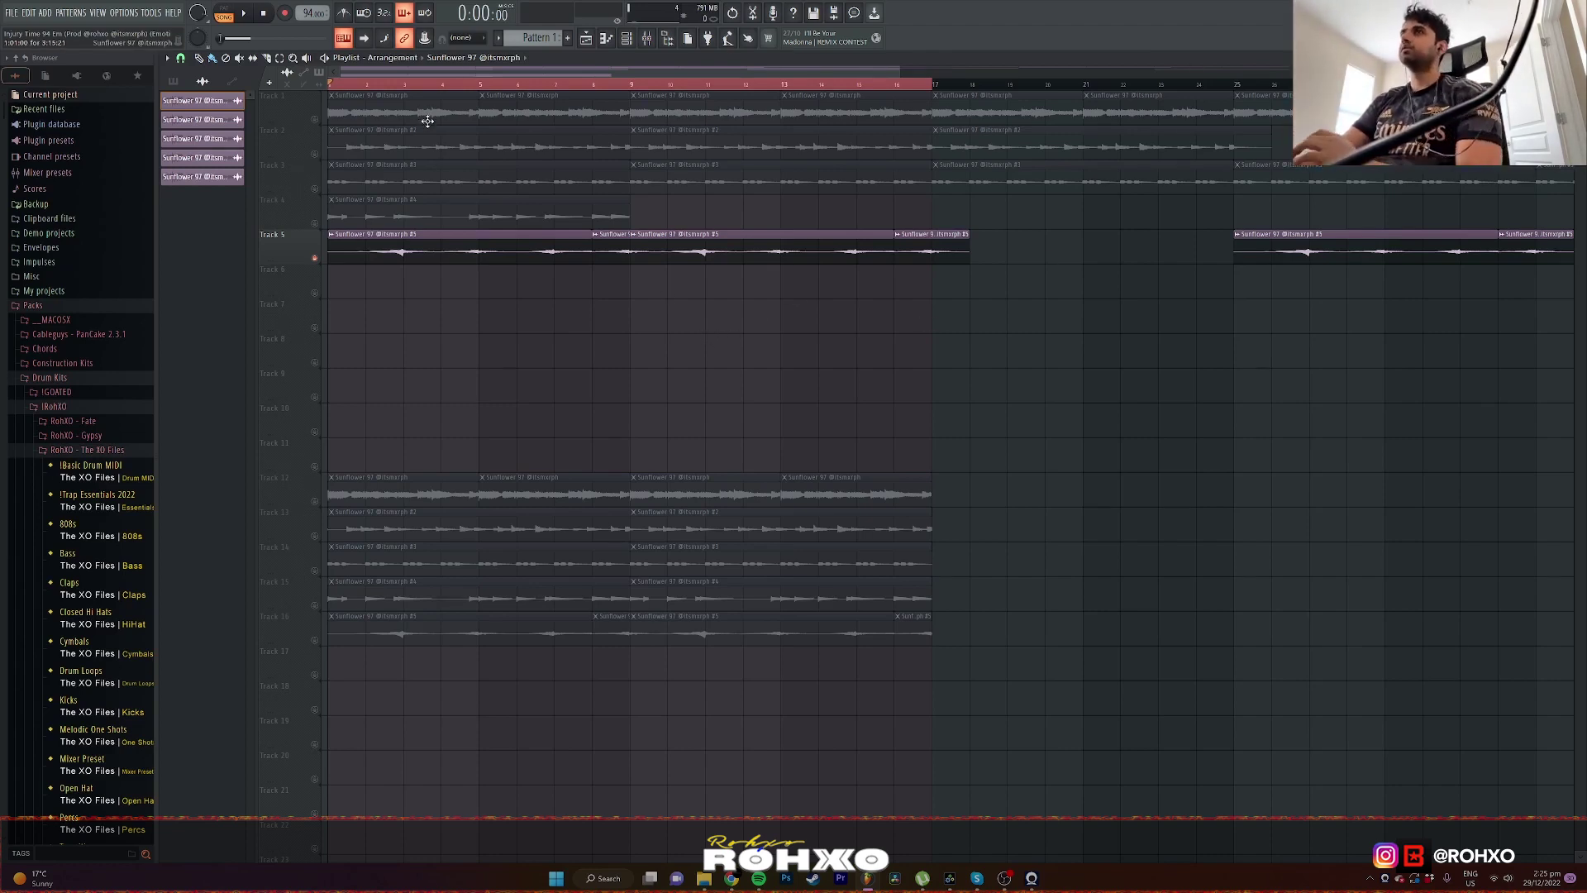
Check the channel settings of the Sunflower 97 audio clip on Track 5, and close them
{"action": "double_click", "coordinate": [640, 258]}
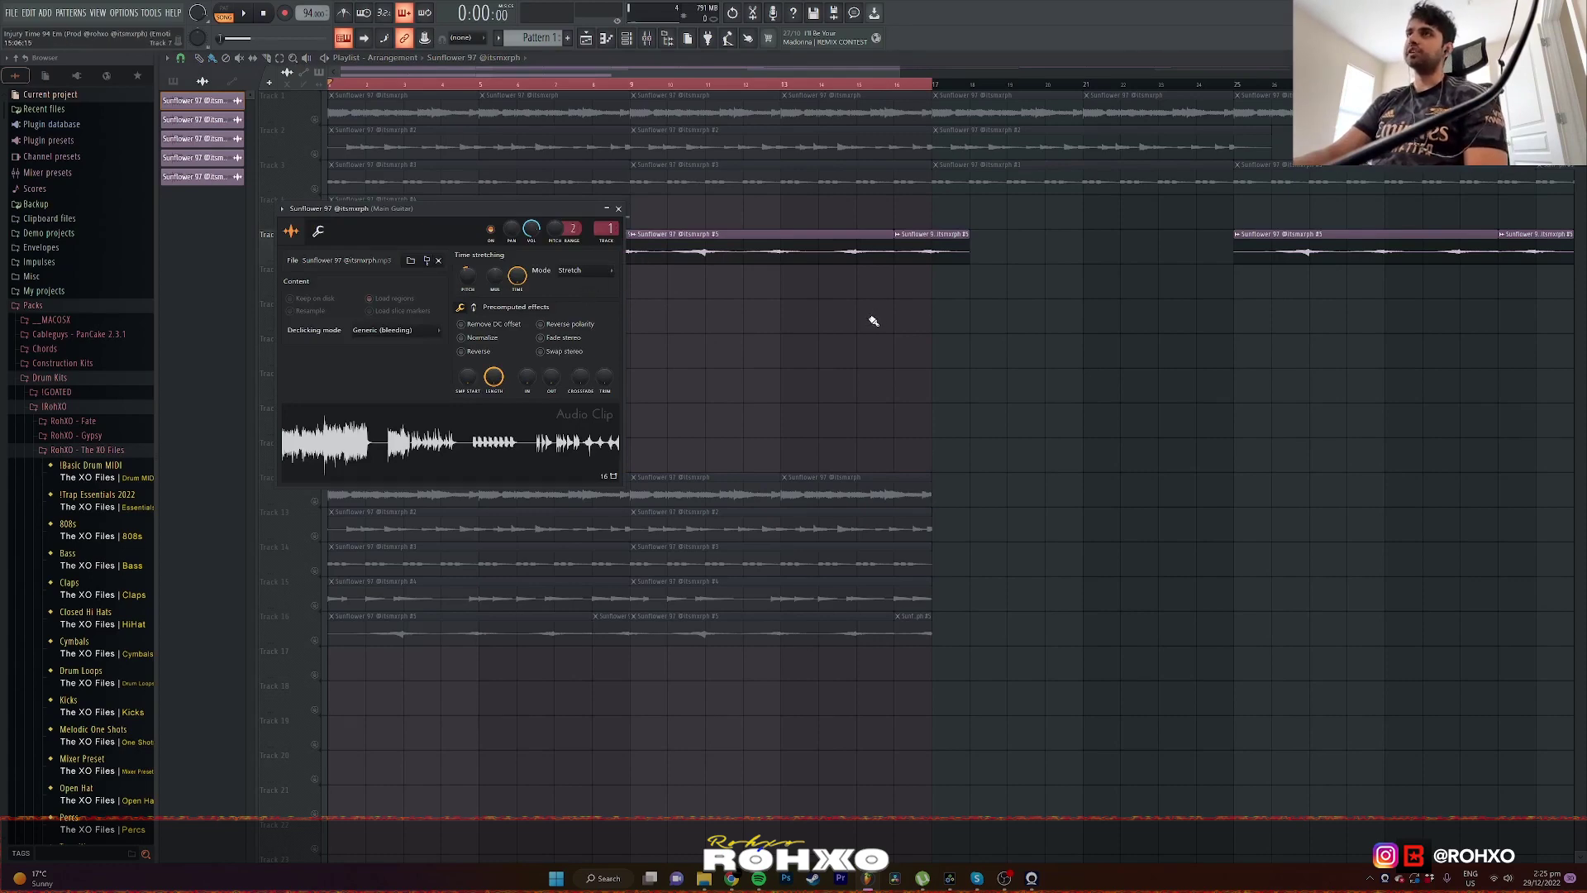
{"action": "key", "text": "Escape"}
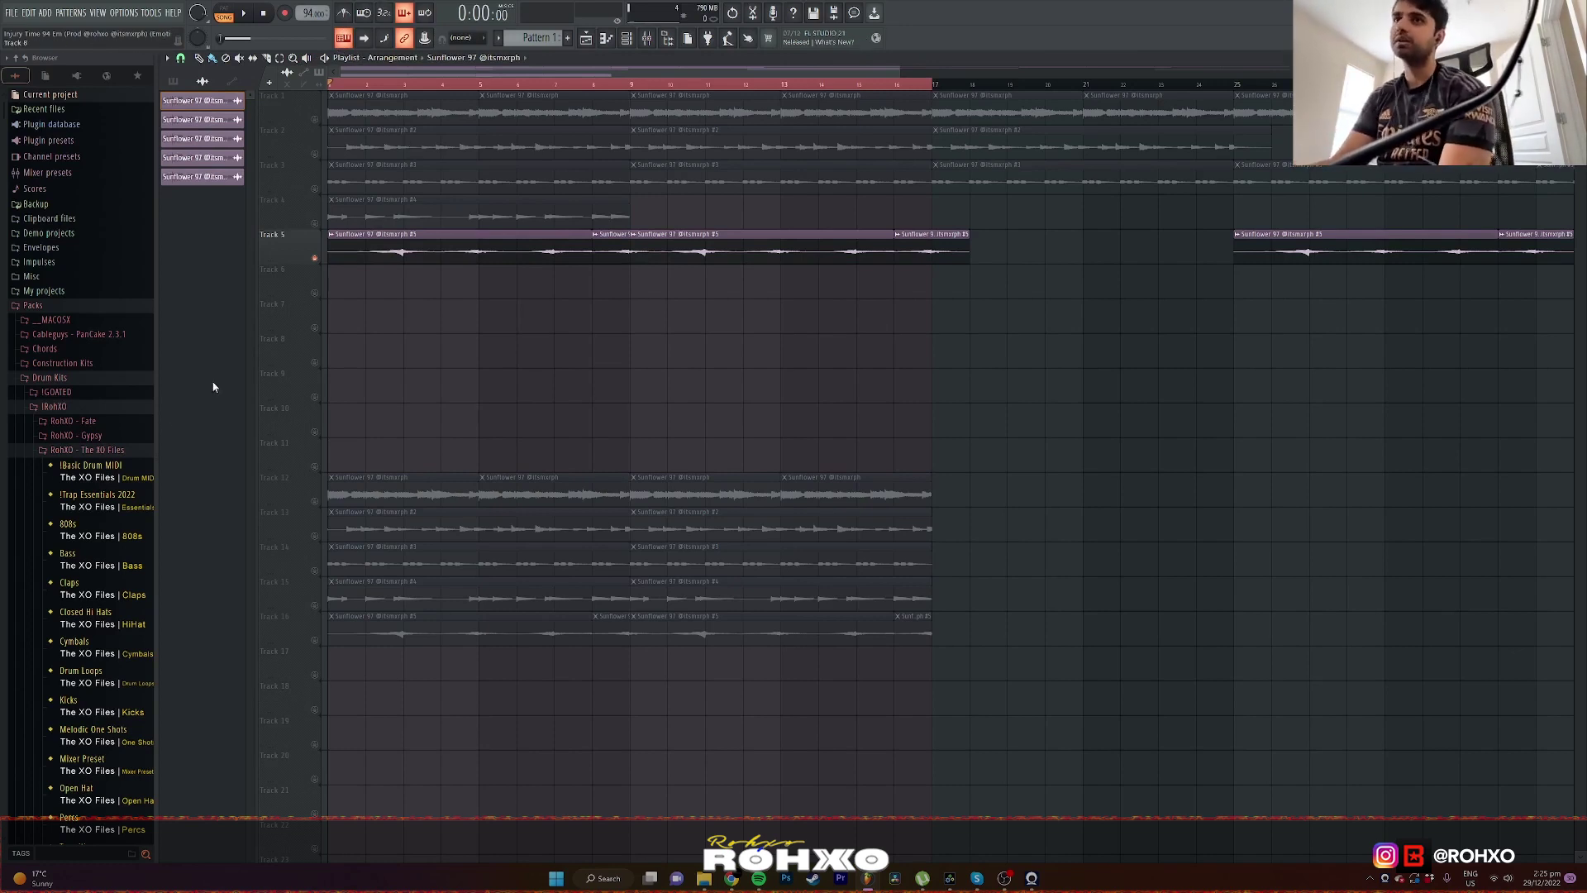
Expand the Closed Hi Hats folder of the RohXO - The XO Files drum kit
{"action": "left_click", "coordinate": [93, 612]}
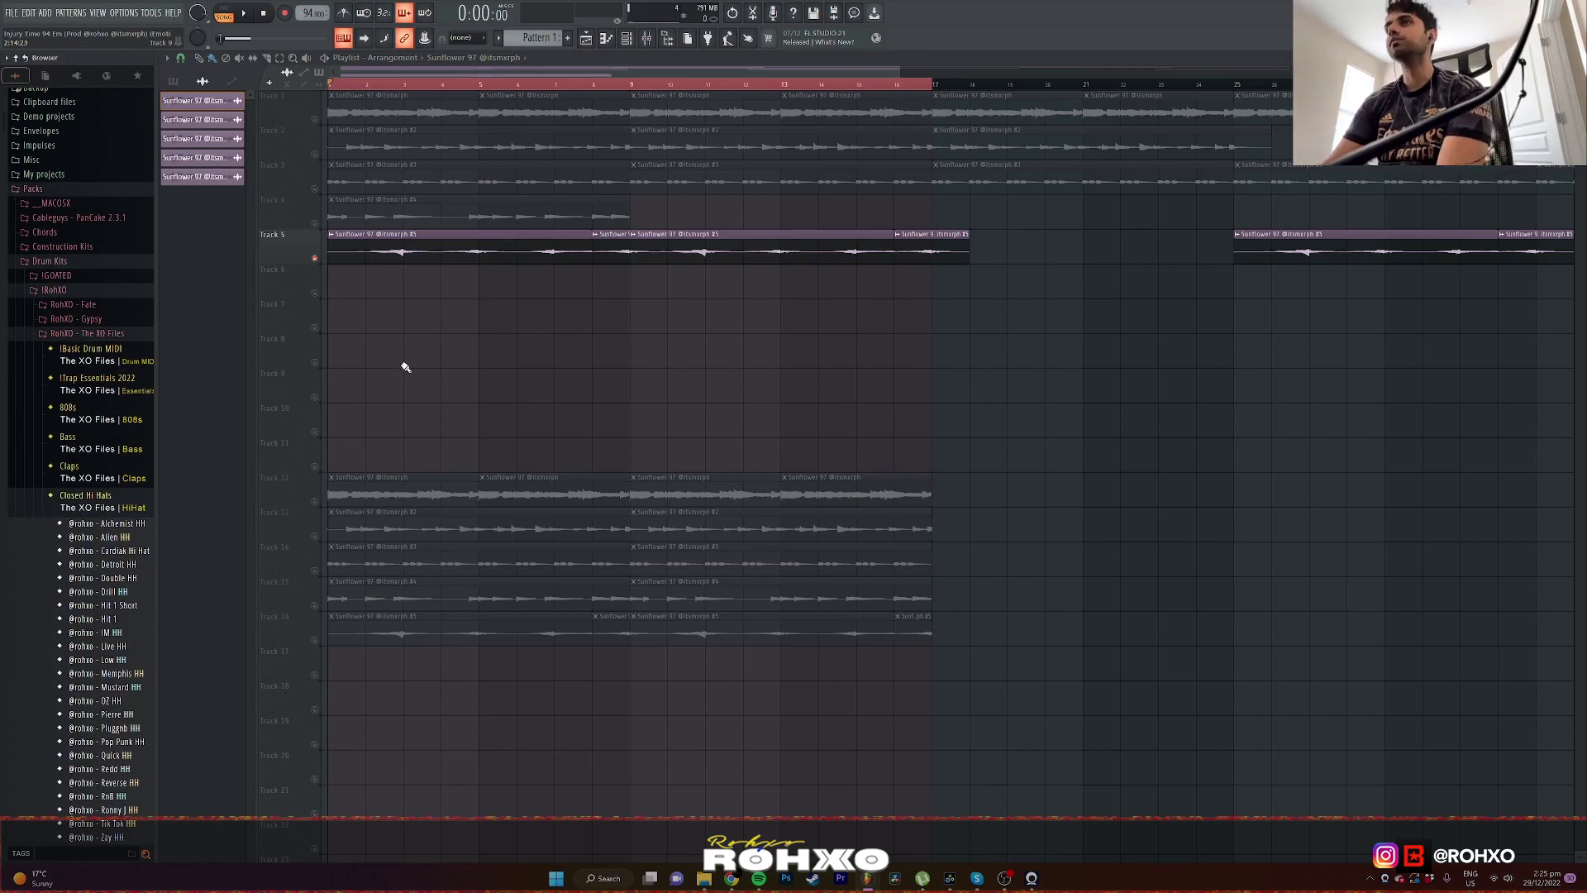
Collapse the Closed Hi Hats folder and check the channel settings of the bass and reverse guitar audio clips
{"action": "left_click", "coordinate": [122, 511]}
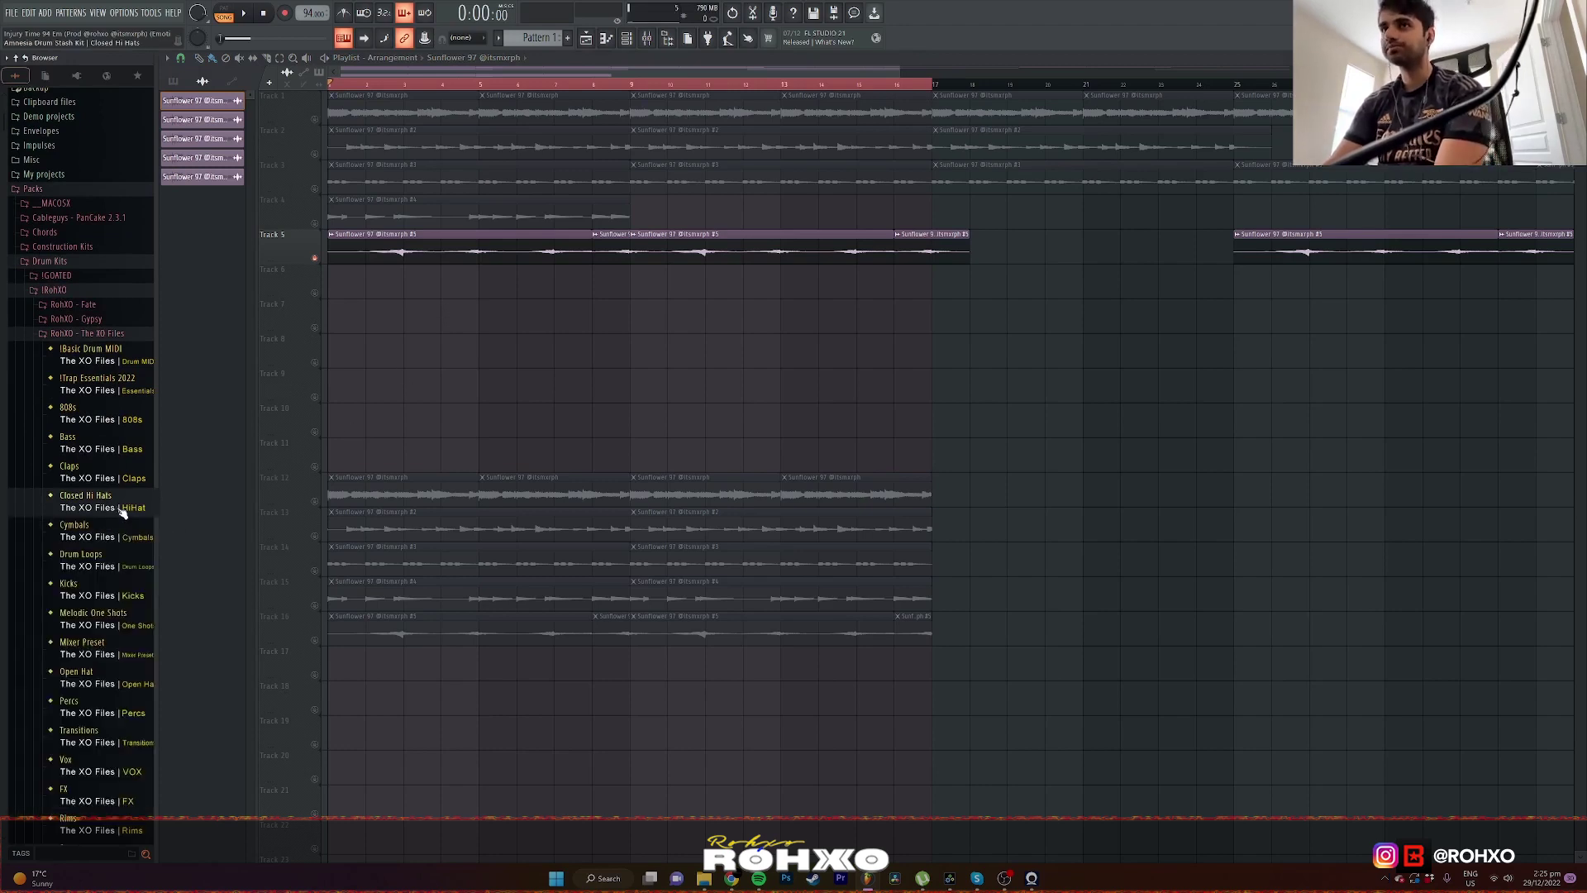
{"action": "double_click", "coordinate": [402, 211]}
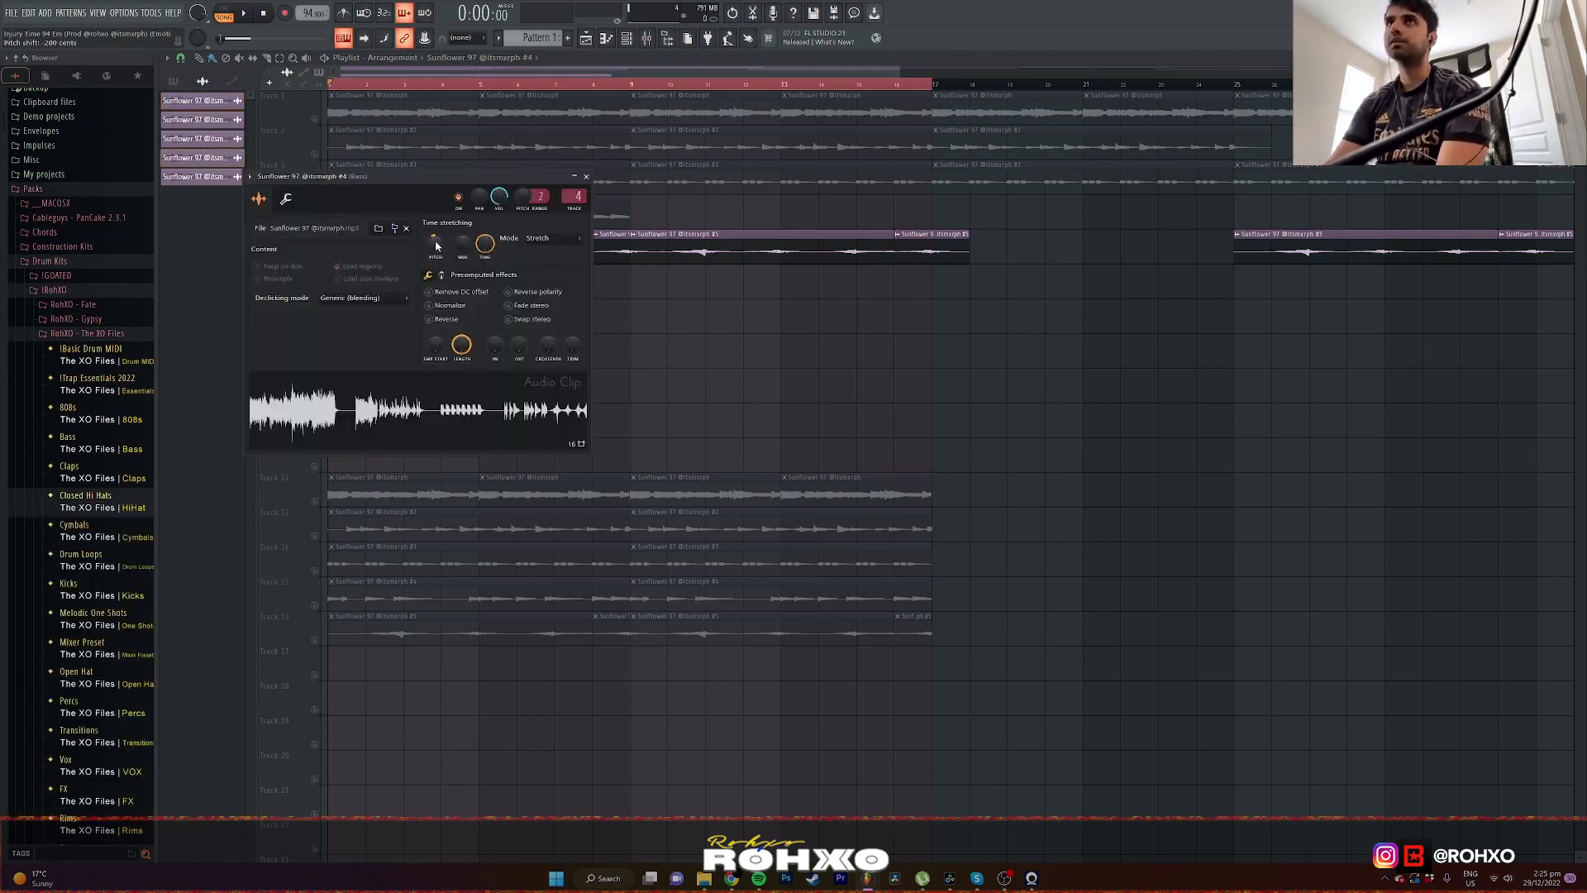
{"action": "right_click", "coordinate": [767, 379]}
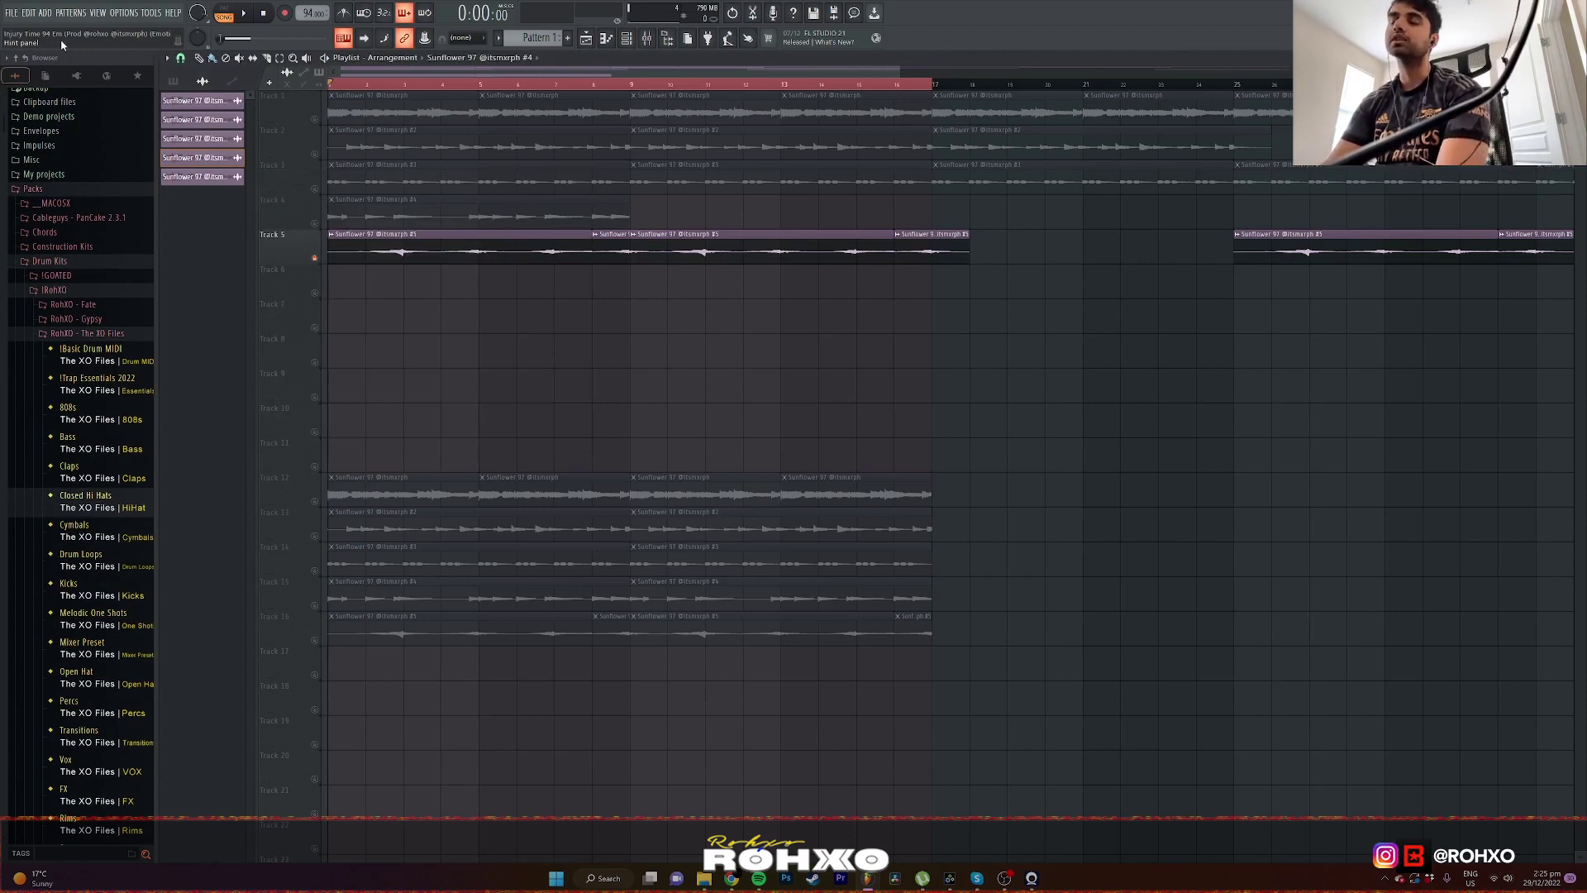
{"action": "double_click", "coordinate": [414, 239]}
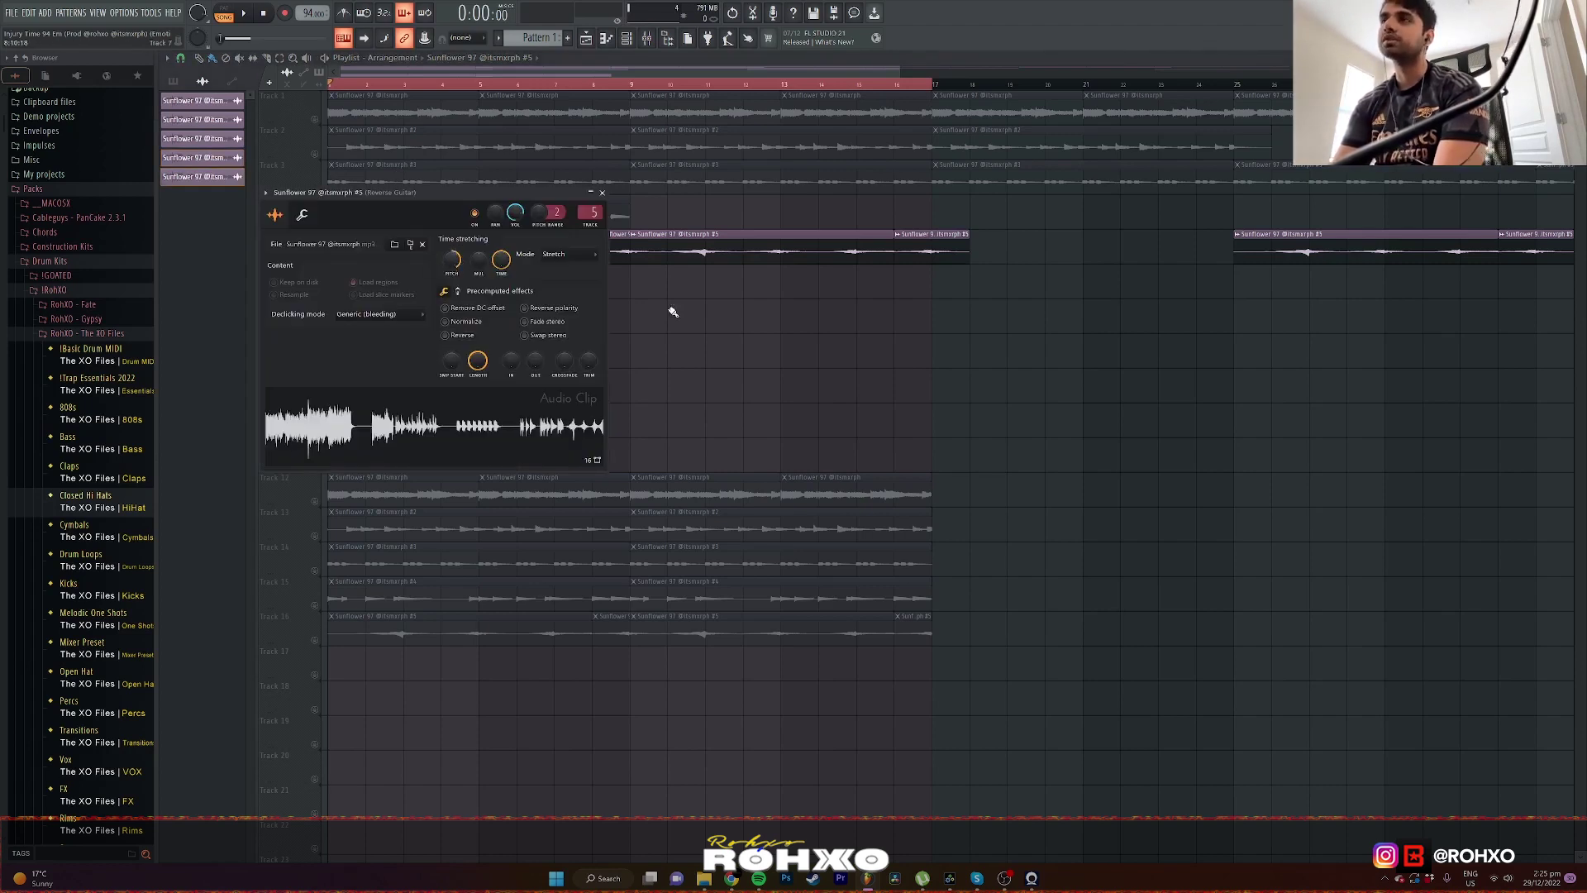
{"action": "key", "text": "Escape"}
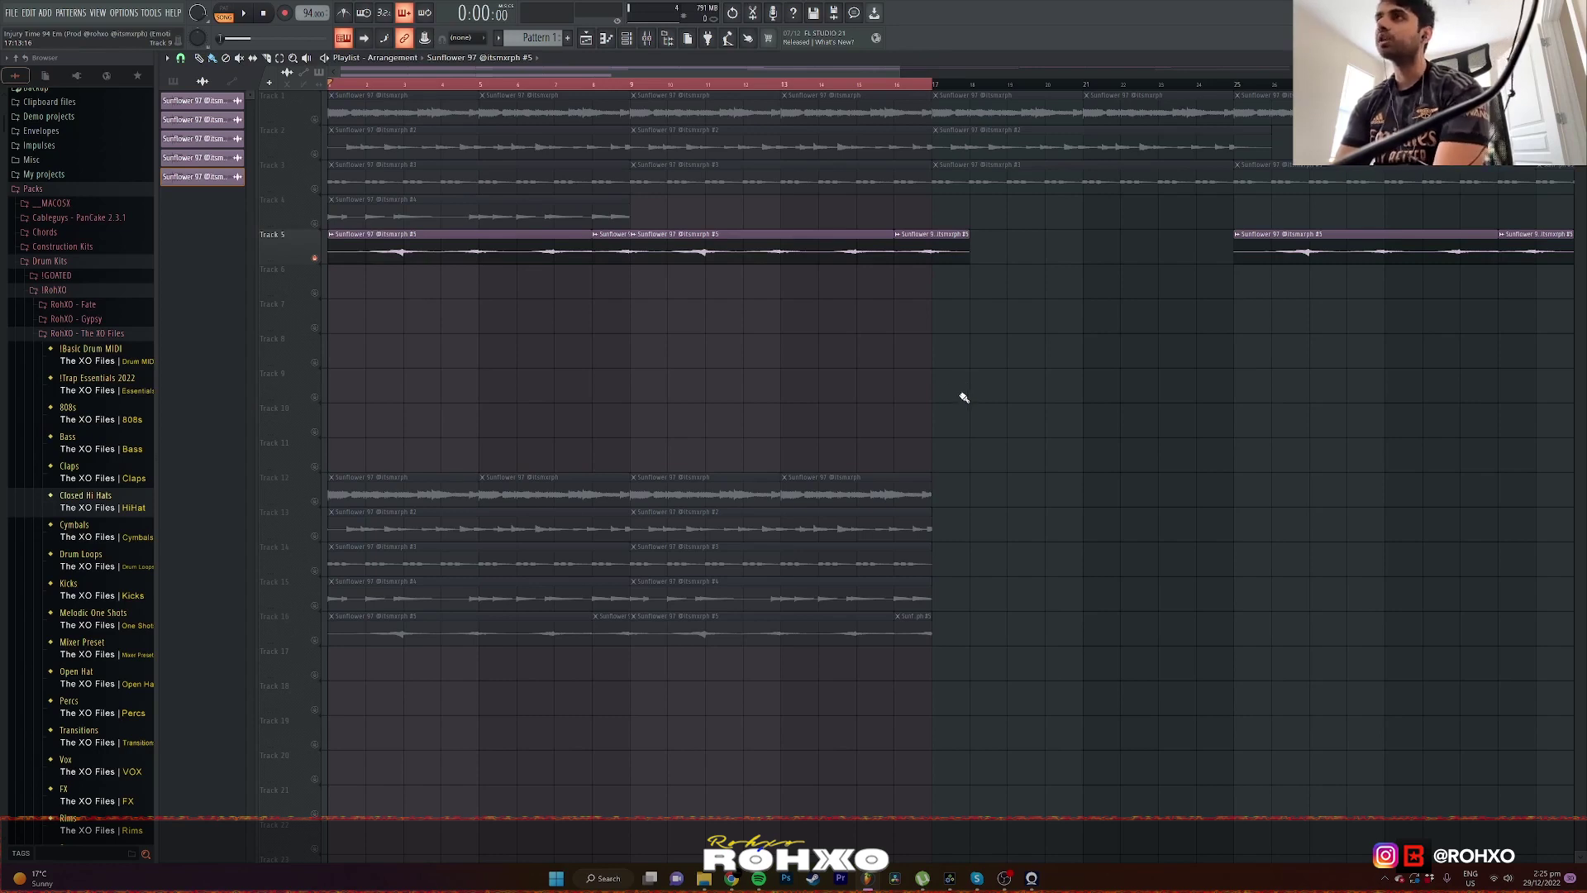
Inspect the Fruity parametric EQ 2 on the Main Guitar mixer track
{"action": "left_click", "coordinate": [648, 39]}
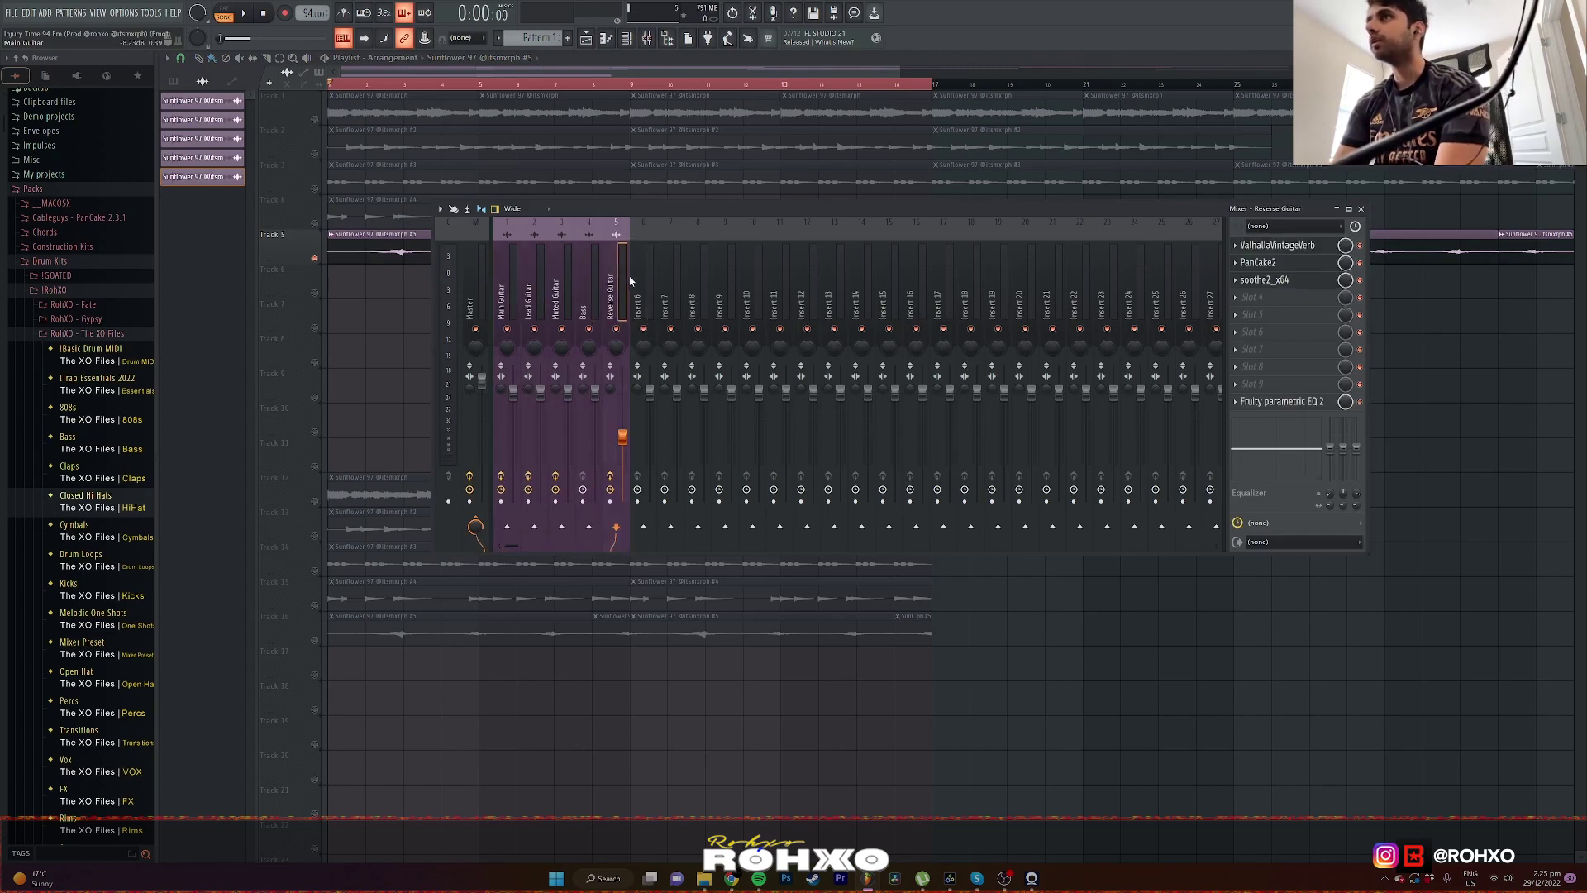
{"action": "left_click", "coordinate": [510, 282]}
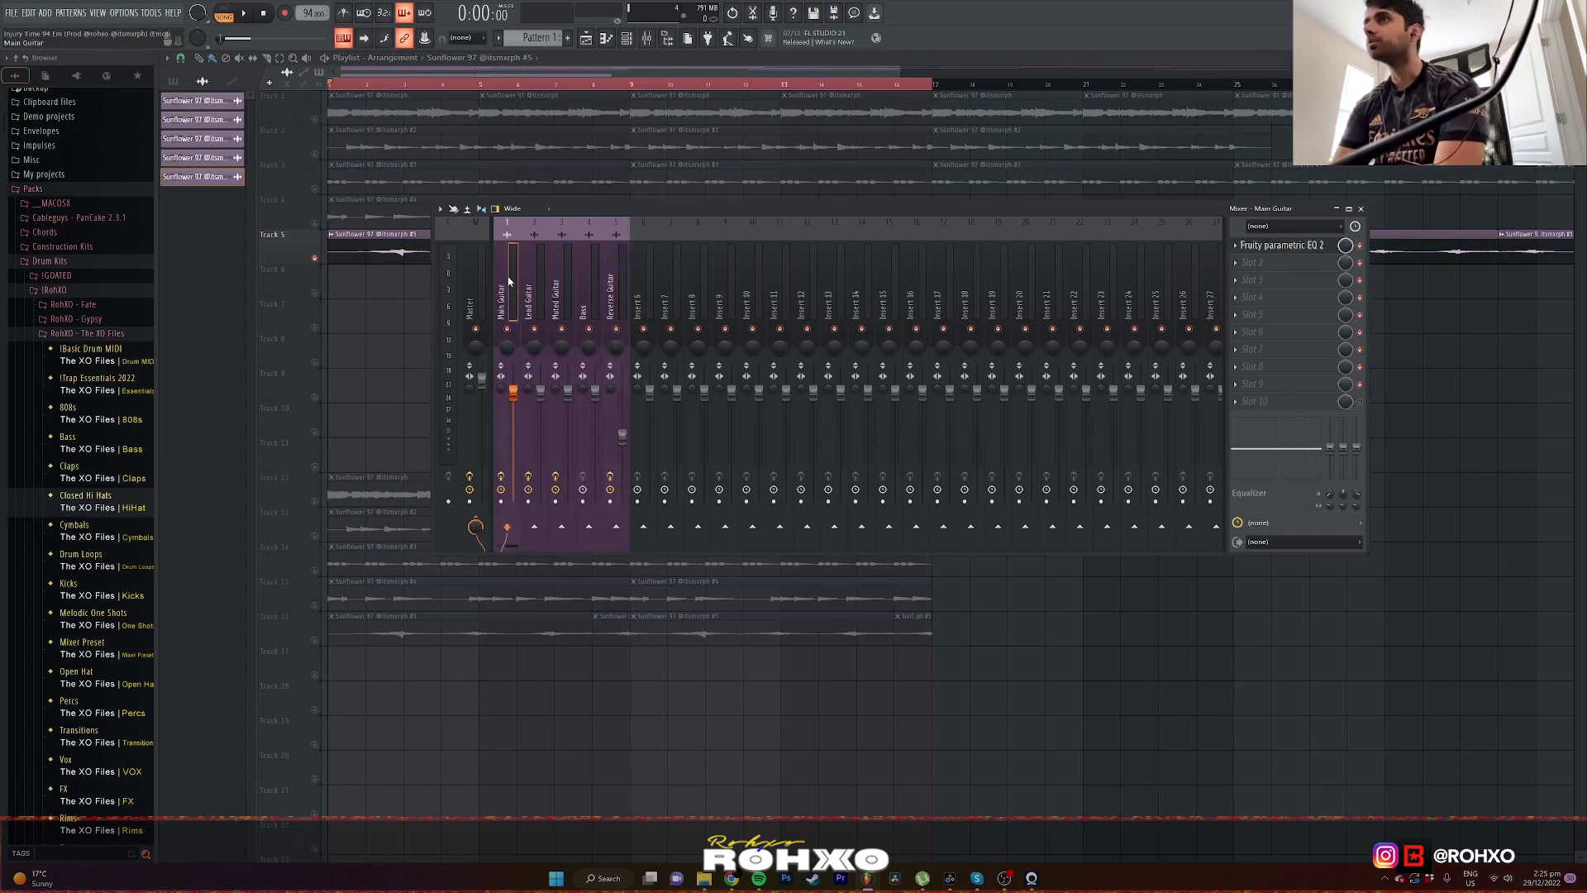
{"action": "left_click", "coordinate": [1318, 249]}
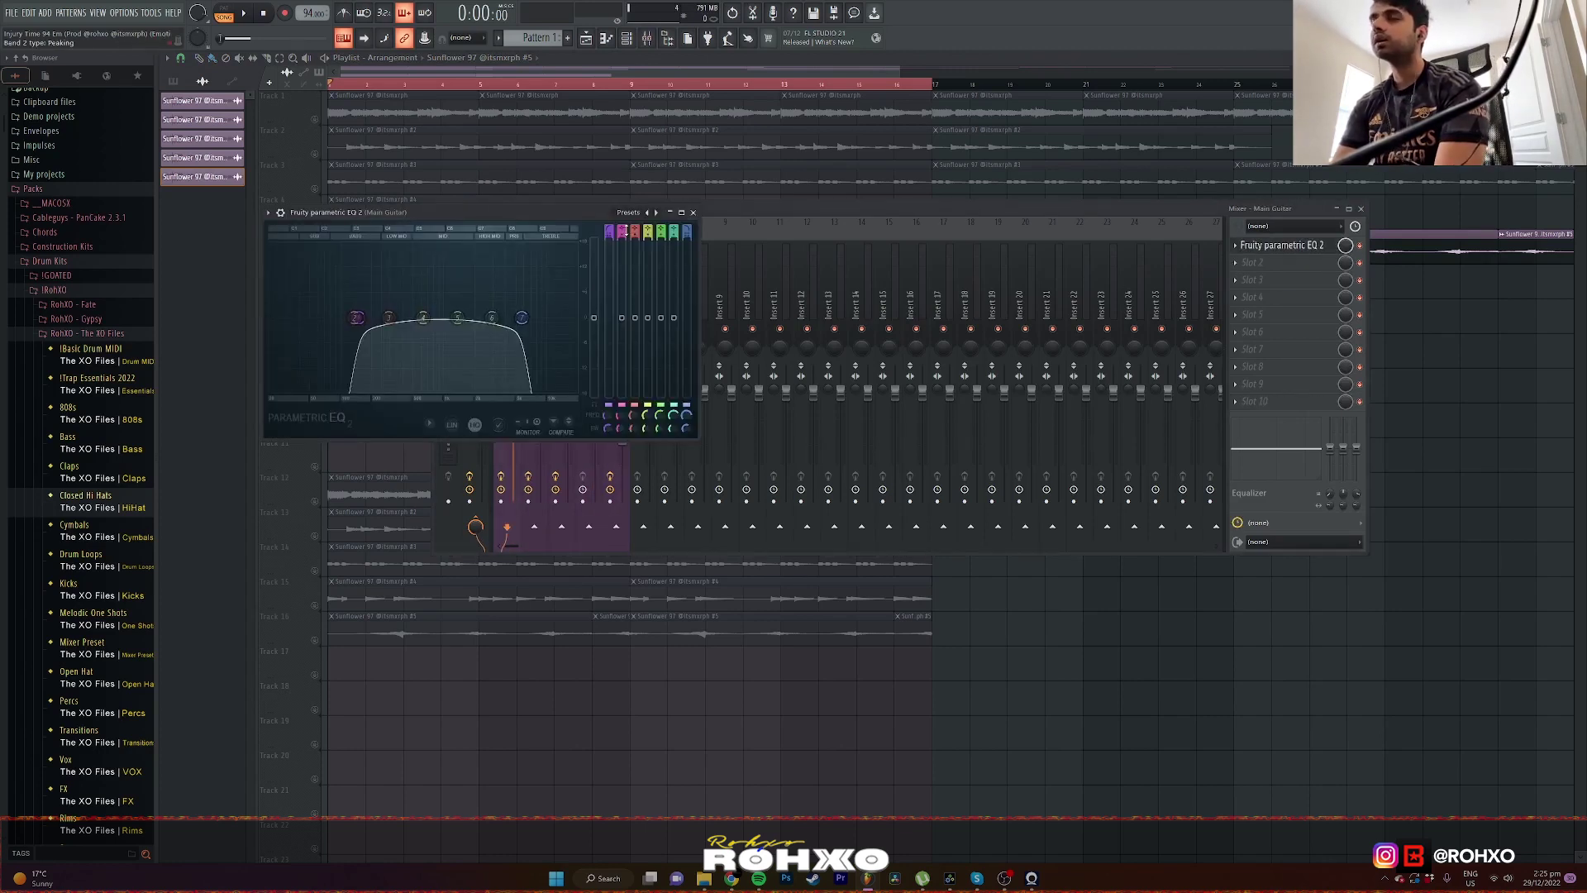
{"action": "left_click", "coordinate": [771, 208]}
Review the ValhallaVintageVerb, PanCake2 and soothe2_x64 effects on the Reverse Guitar mixer track, and return to the playlist
{"action": "left_click", "coordinate": [584, 292]}
{"action": "left_click", "coordinate": [612, 290]}
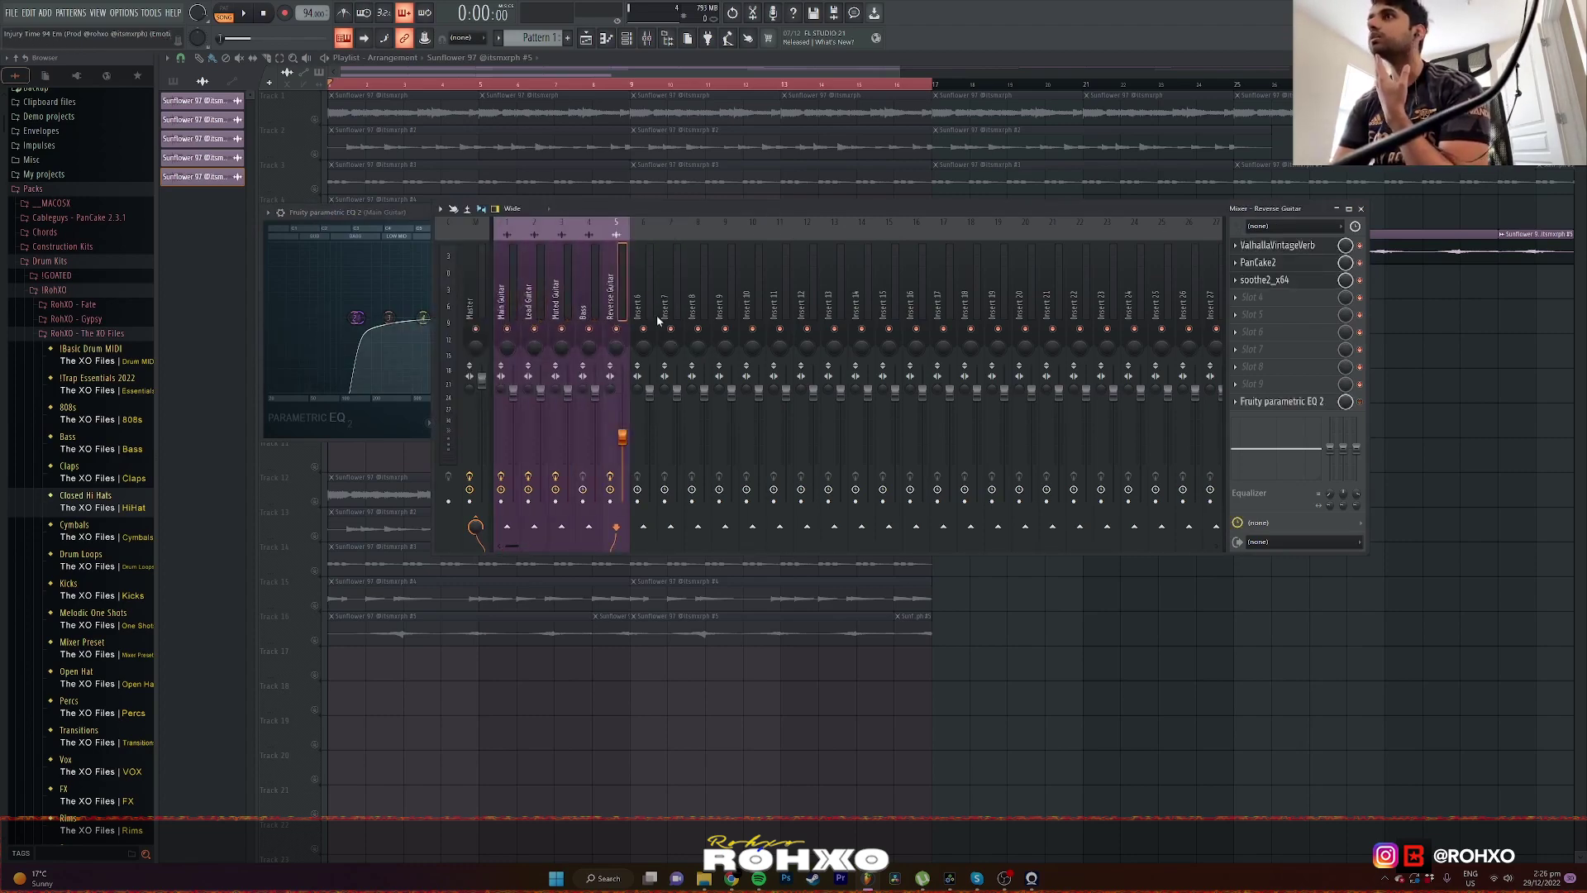
{"action": "left_click", "coordinate": [1314, 248]}
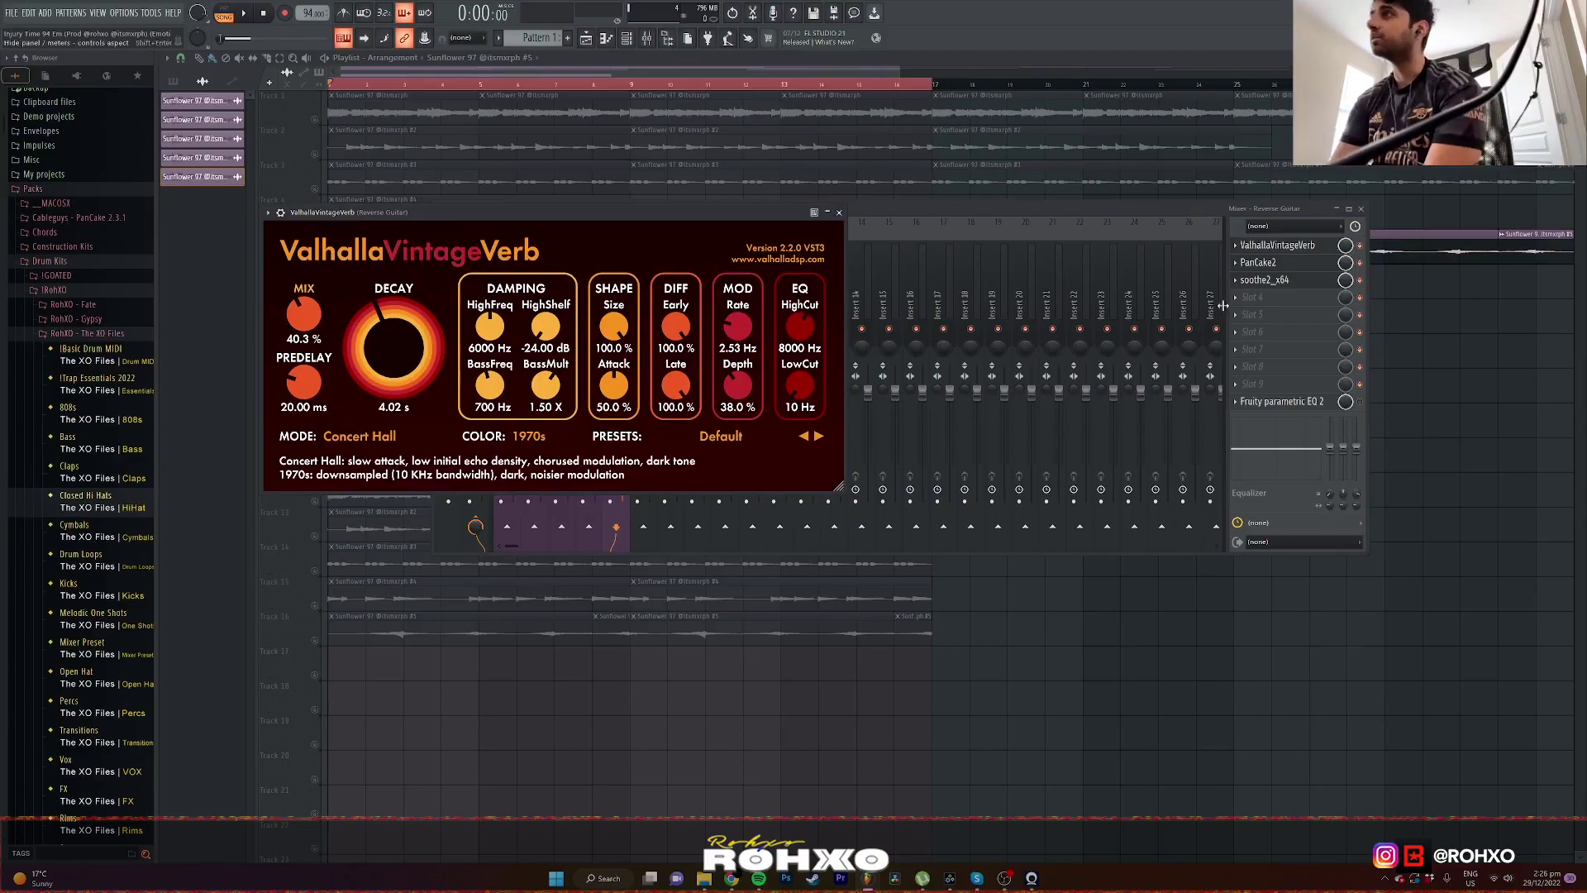
{"action": "left_click", "coordinate": [1290, 263]}
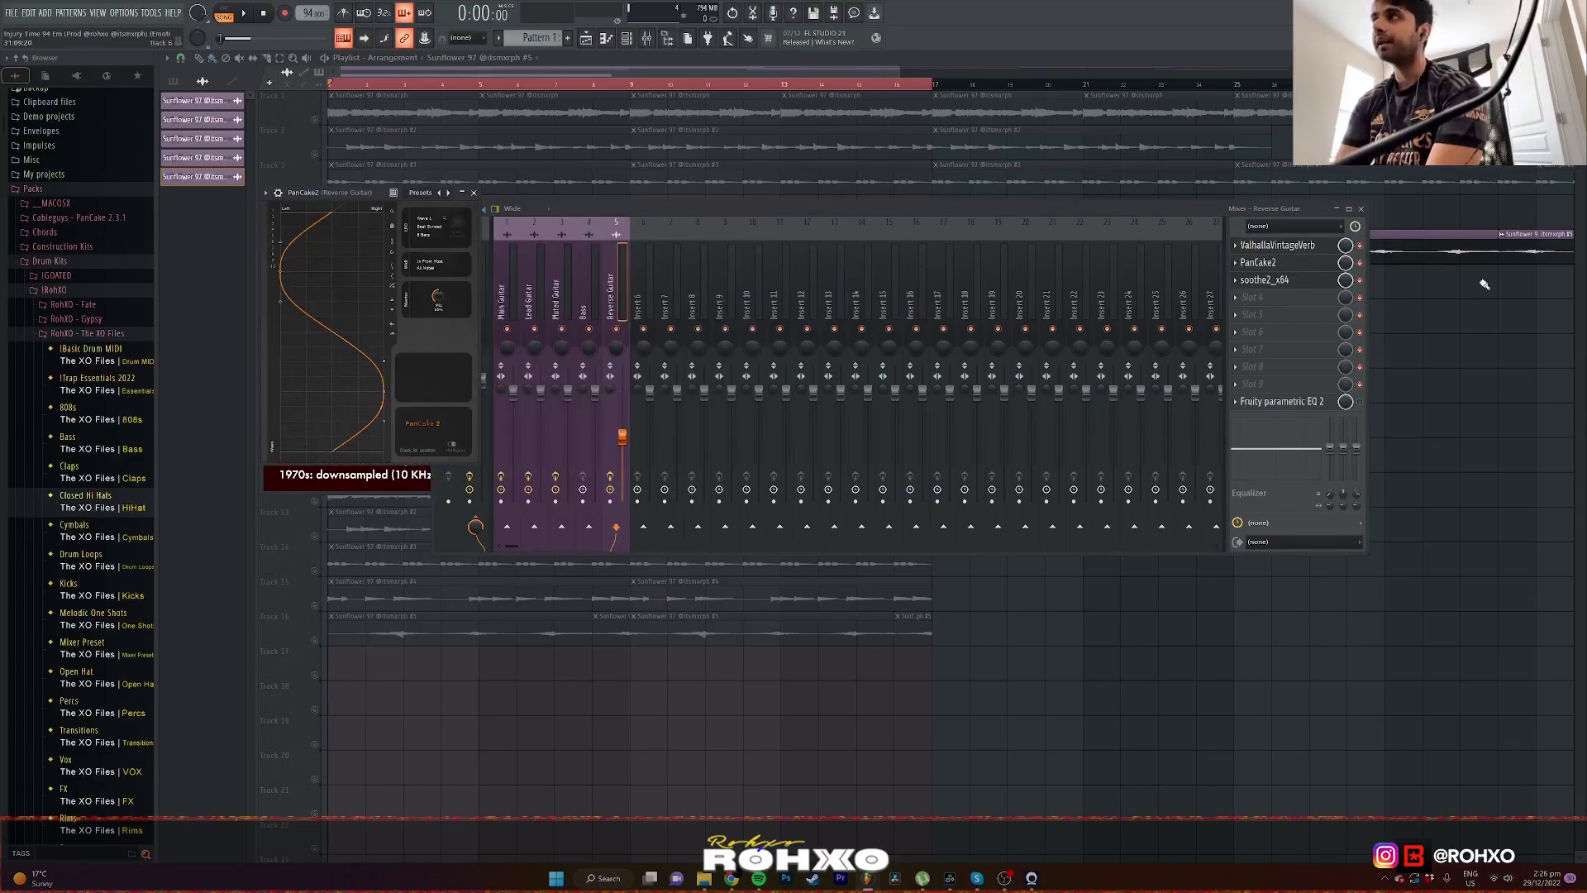
{"action": "left_click", "coordinate": [1311, 282]}
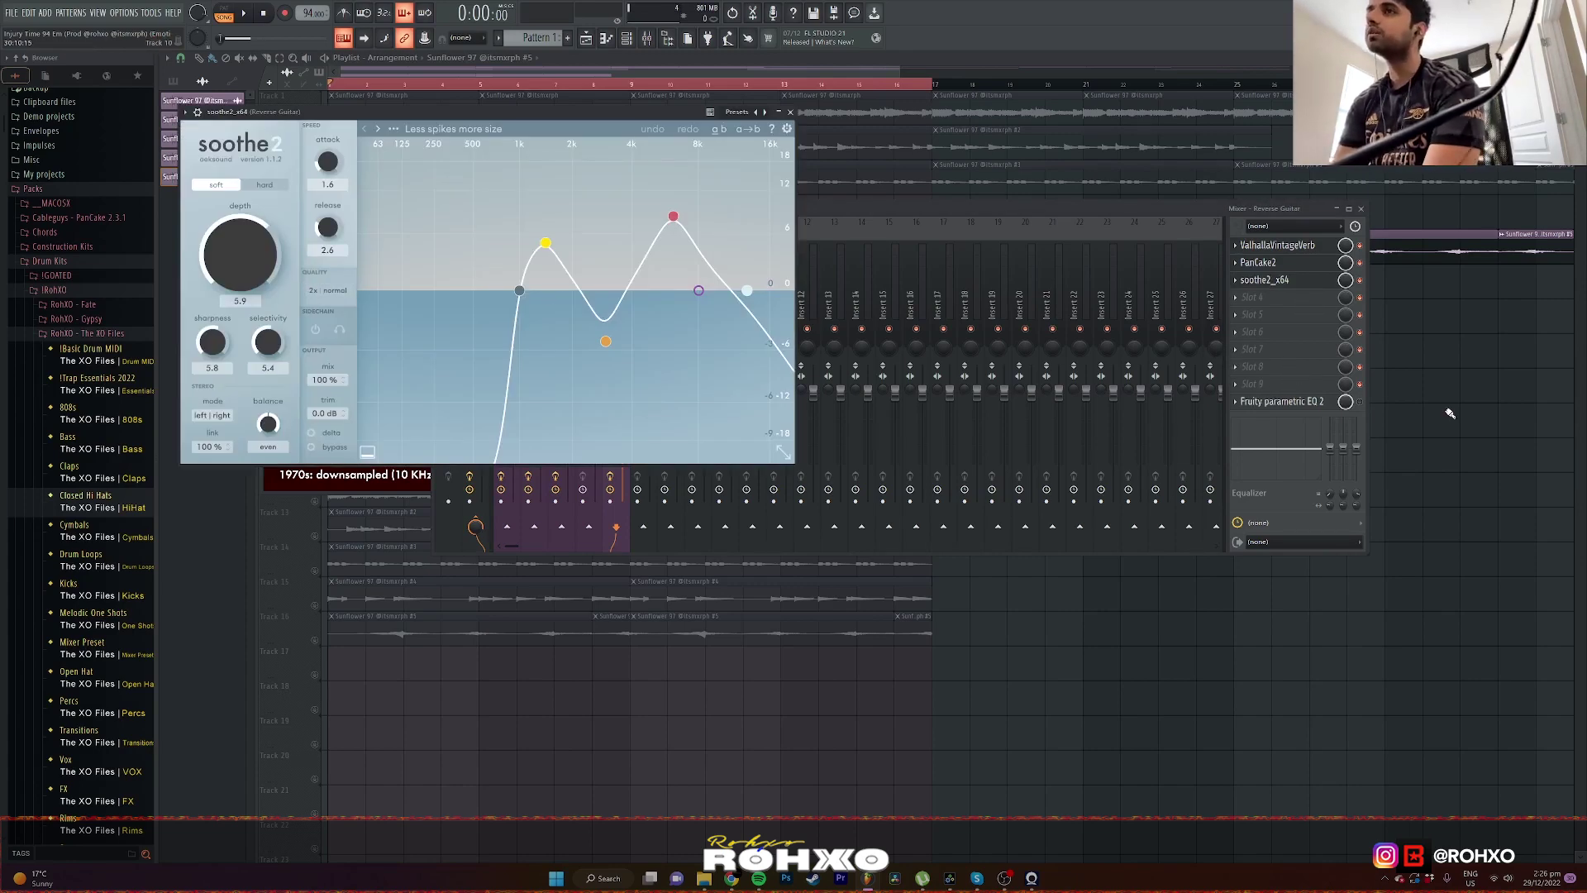
{"action": "key", "text": "F5"}
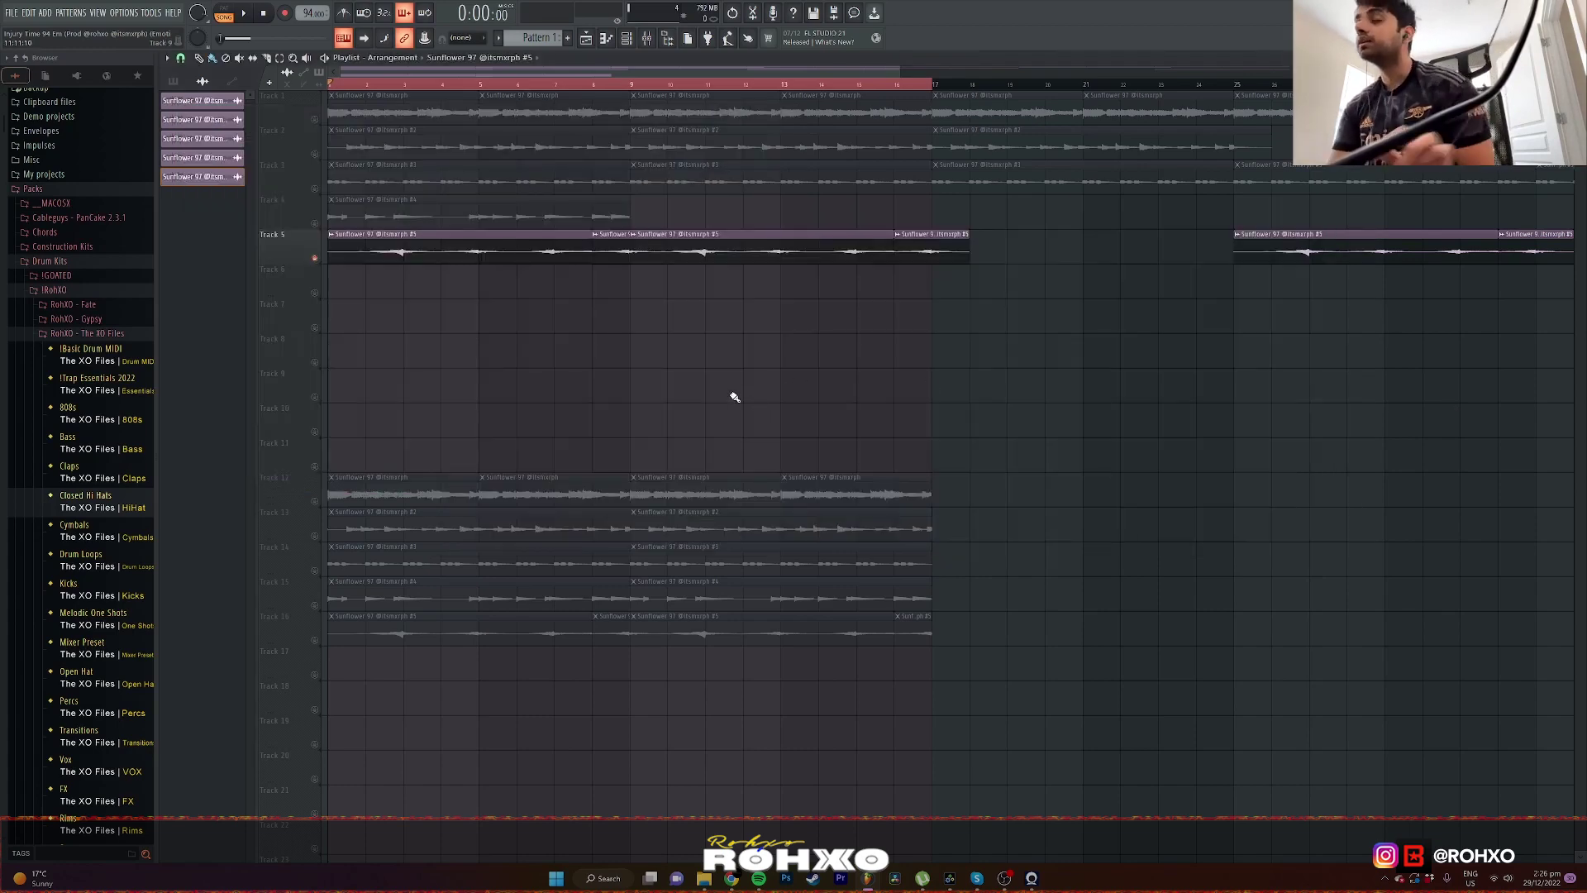
Browse the new, trending and best-selling sample packs on the WAVS explore page in the web browser
{"action": "scroll", "coordinate": [734, 397], "scroll_direction": "down", "scroll_amount": 4}
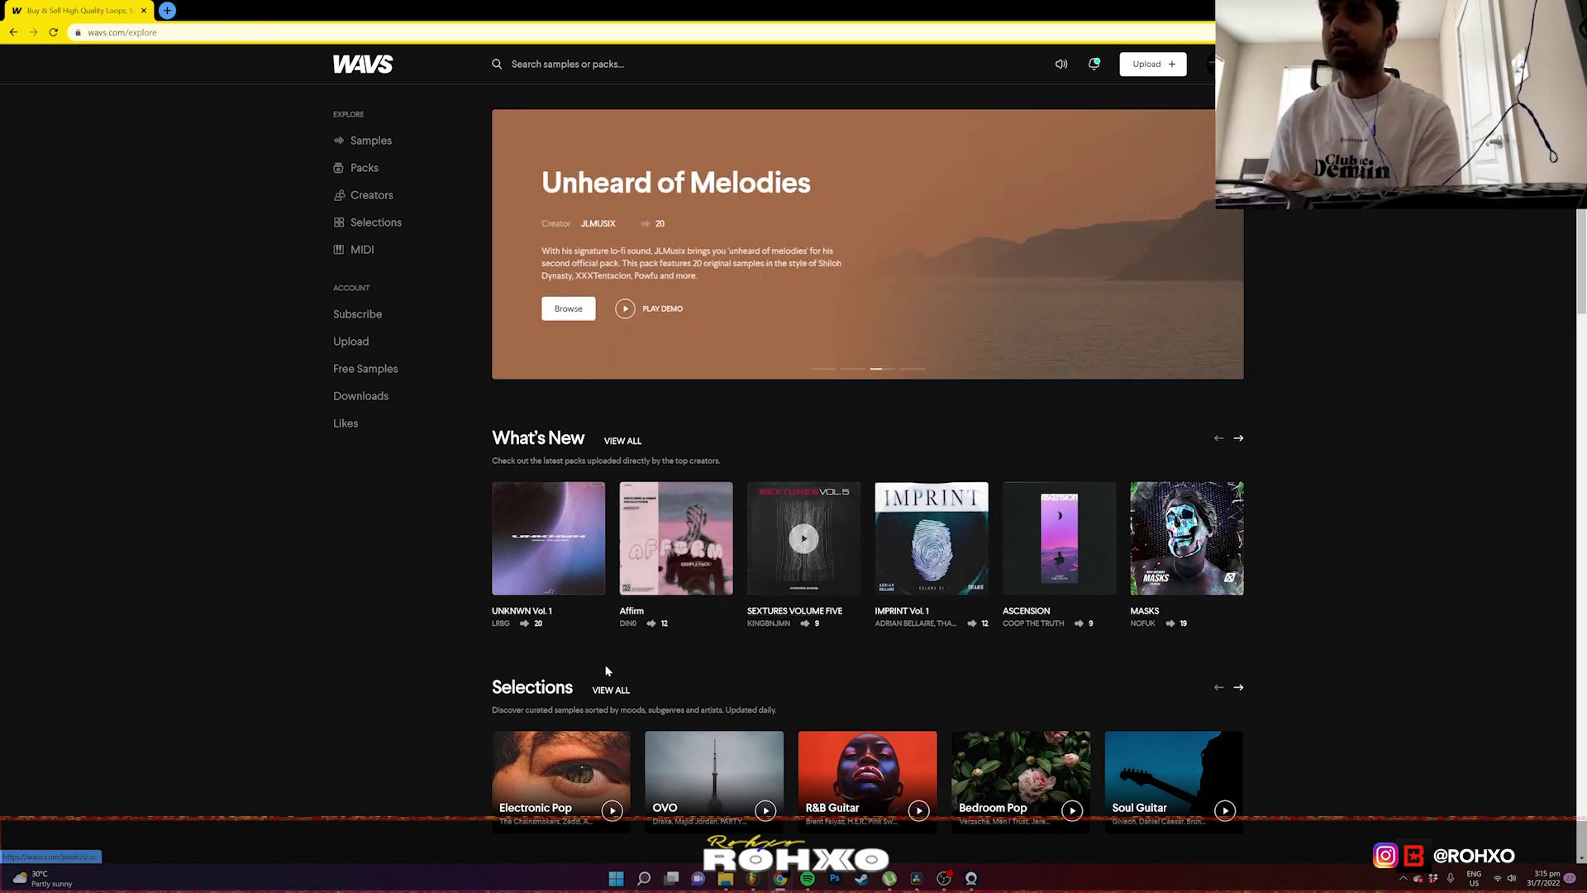
{"action": "scroll", "coordinate": [437, 321], "scroll_direction": "down", "scroll_amount": 5}
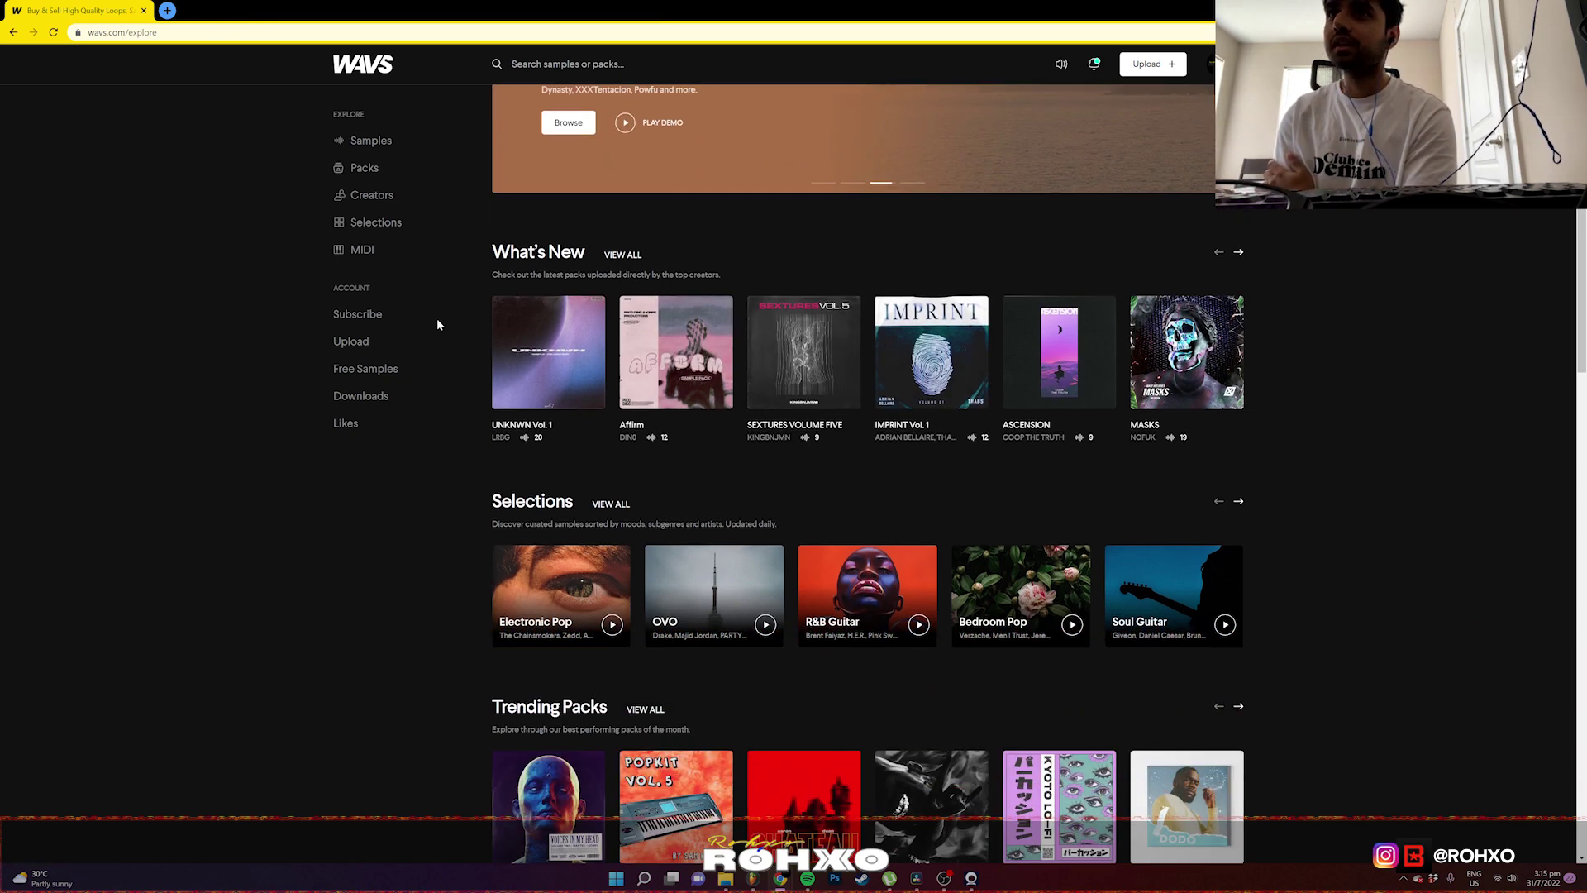
{"action": "scroll", "coordinate": [461, 424], "scroll_direction": "down", "scroll_amount": 8}
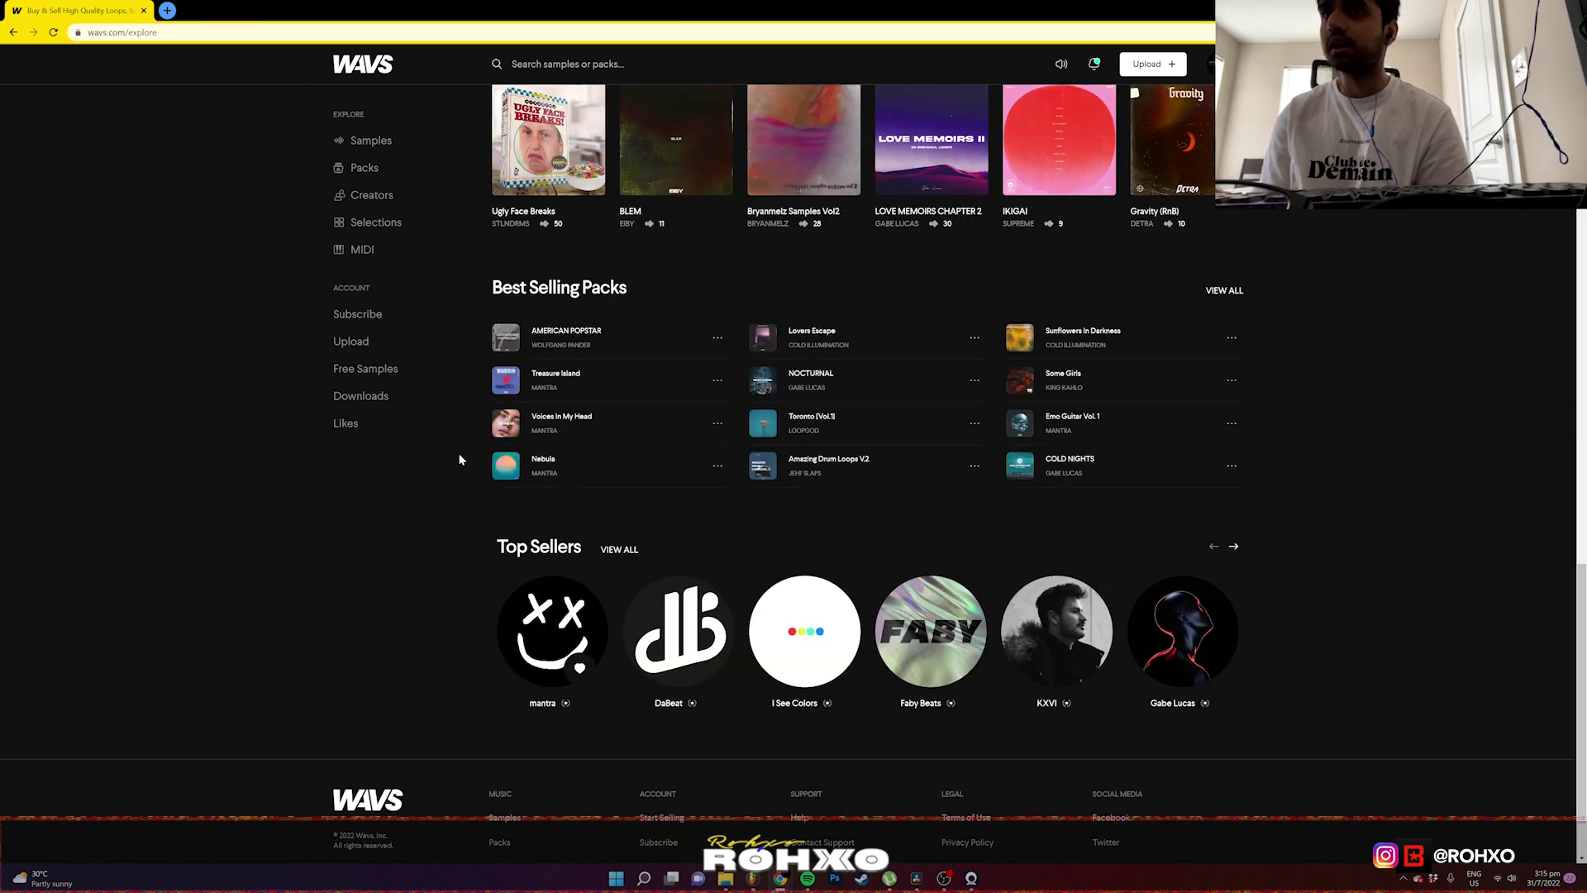
{"action": "scroll", "coordinate": [460, 460], "scroll_direction": "up", "scroll_amount": 10}
{"action": "mouse_move", "coordinate": [1054, 502]}
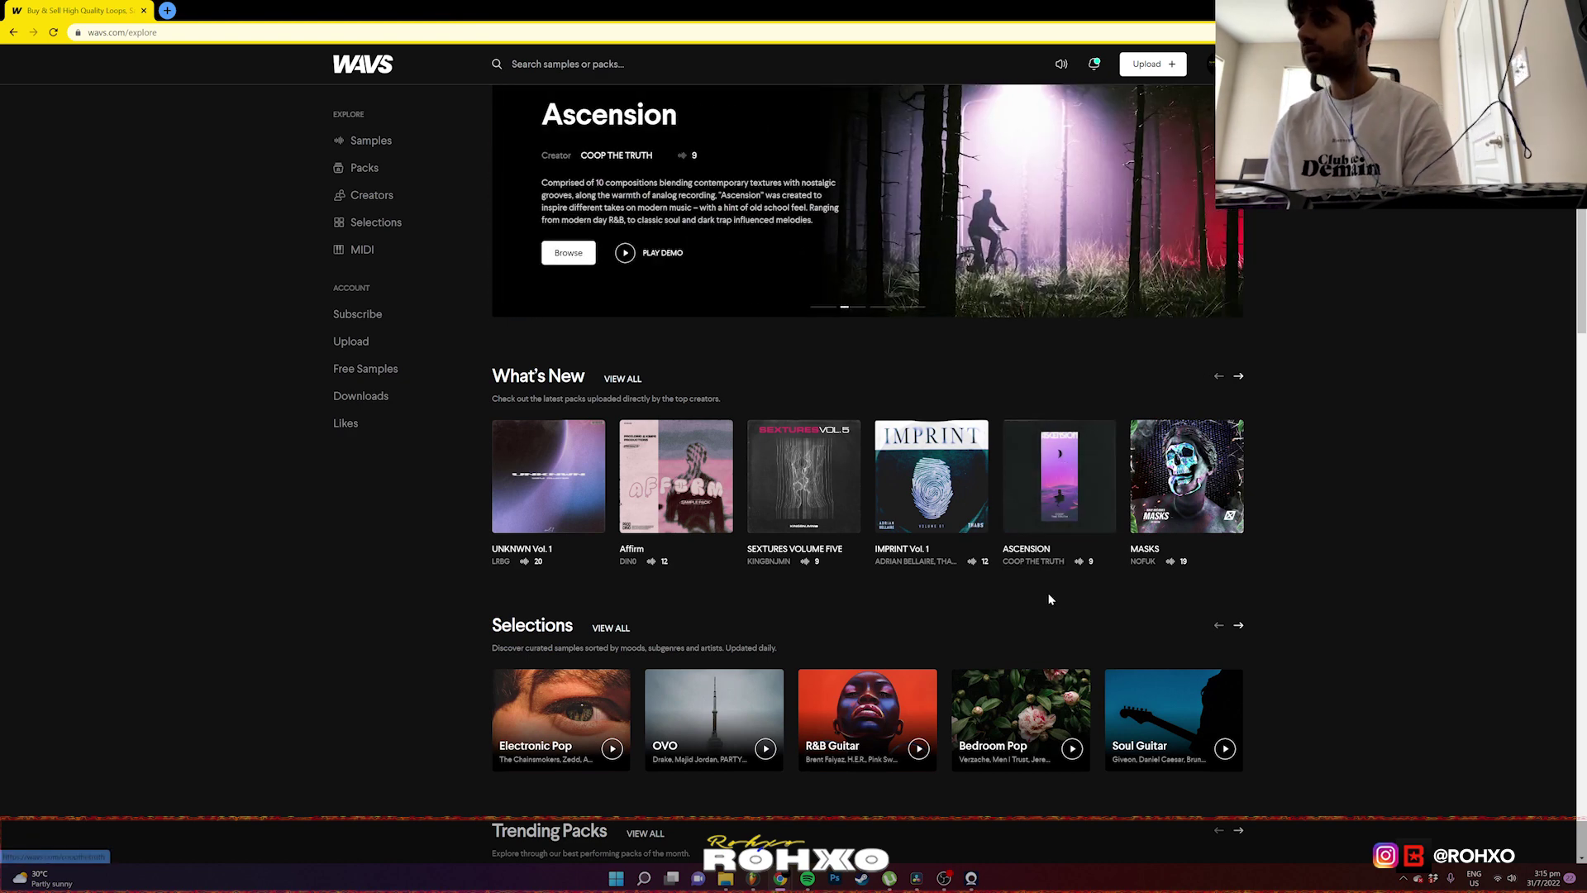
{"action": "mouse_move", "coordinate": [1137, 566]}
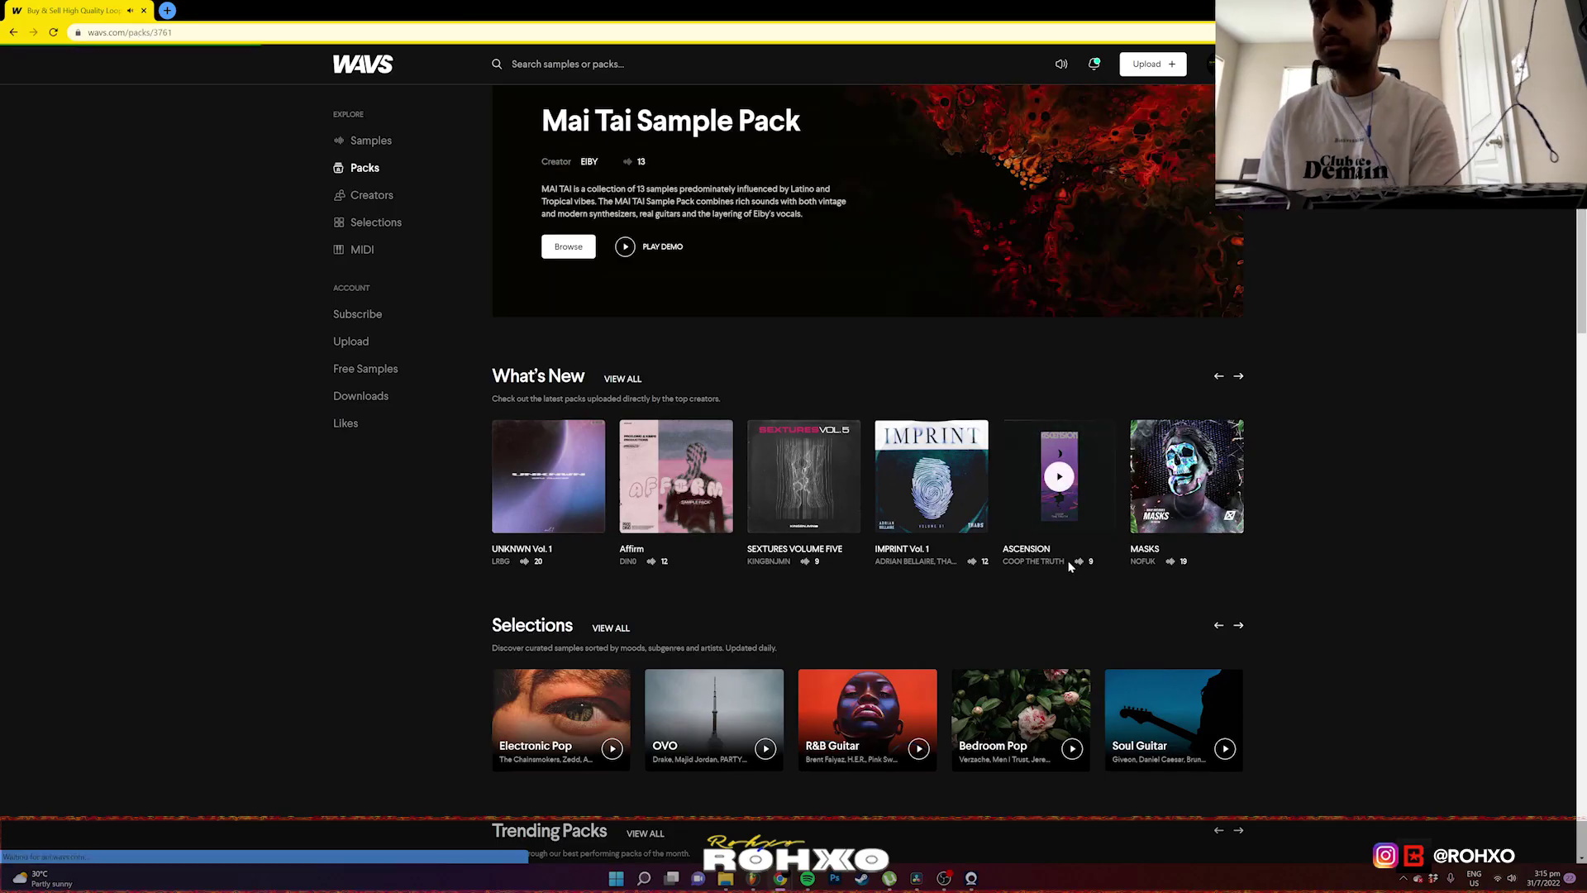
Open the ASCENSION pack, look through its list of samples, and go back to the previous page
{"action": "left_click", "coordinate": [1029, 549]}
{"action": "scroll", "coordinate": [1060, 504], "scroll_direction": "down", "scroll_amount": 1}
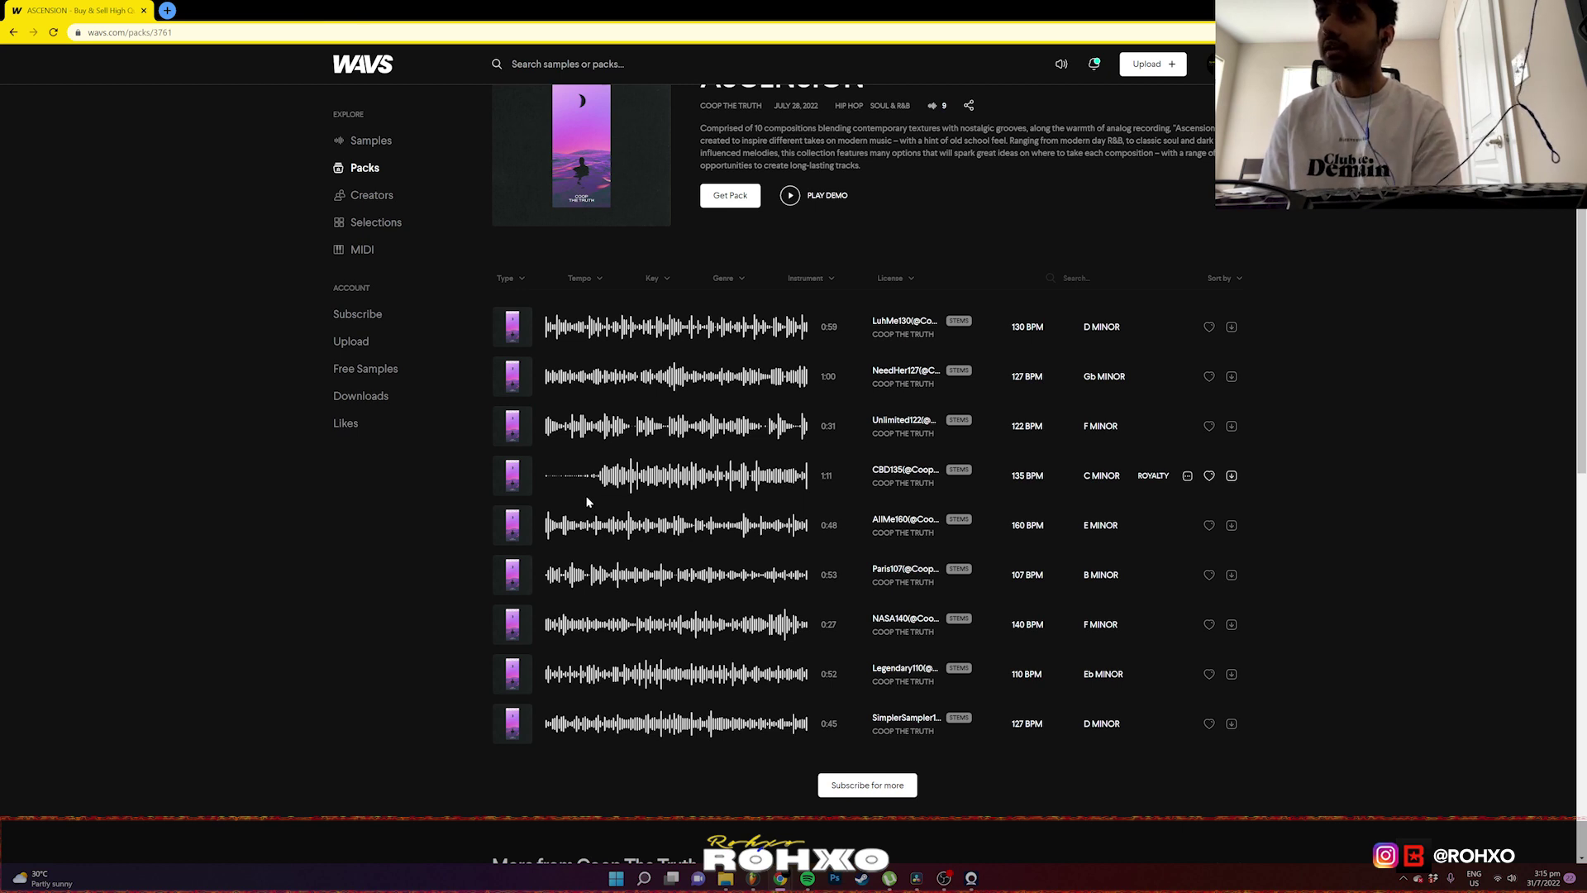
{"action": "scroll", "coordinate": [282, 237], "scroll_direction": "up", "scroll_amount": 1}
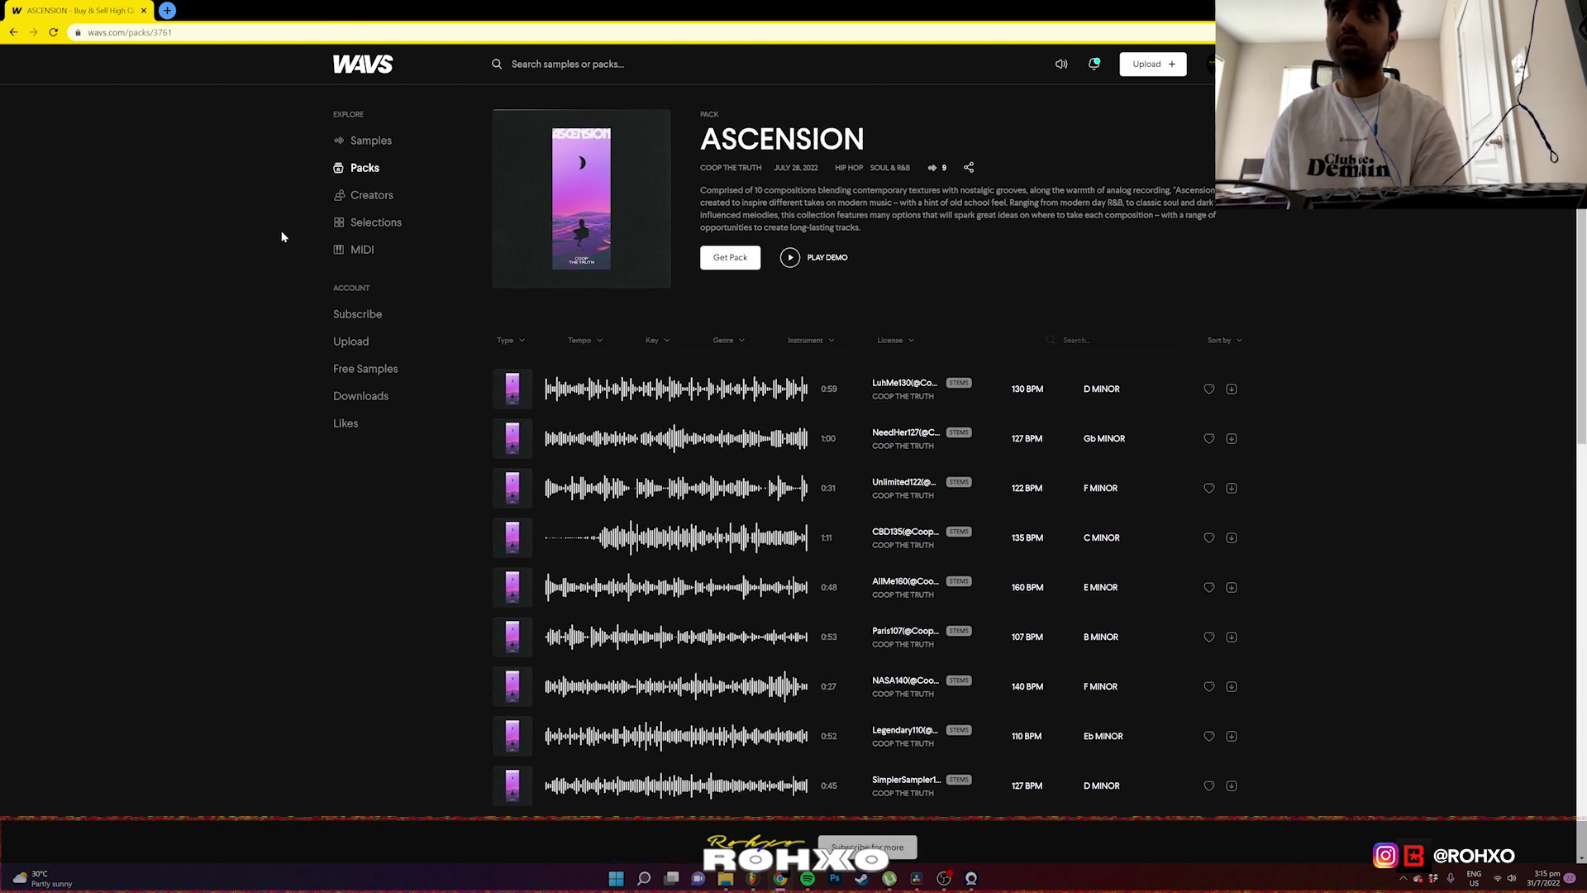
{"action": "left_click", "coordinate": [13, 32]}
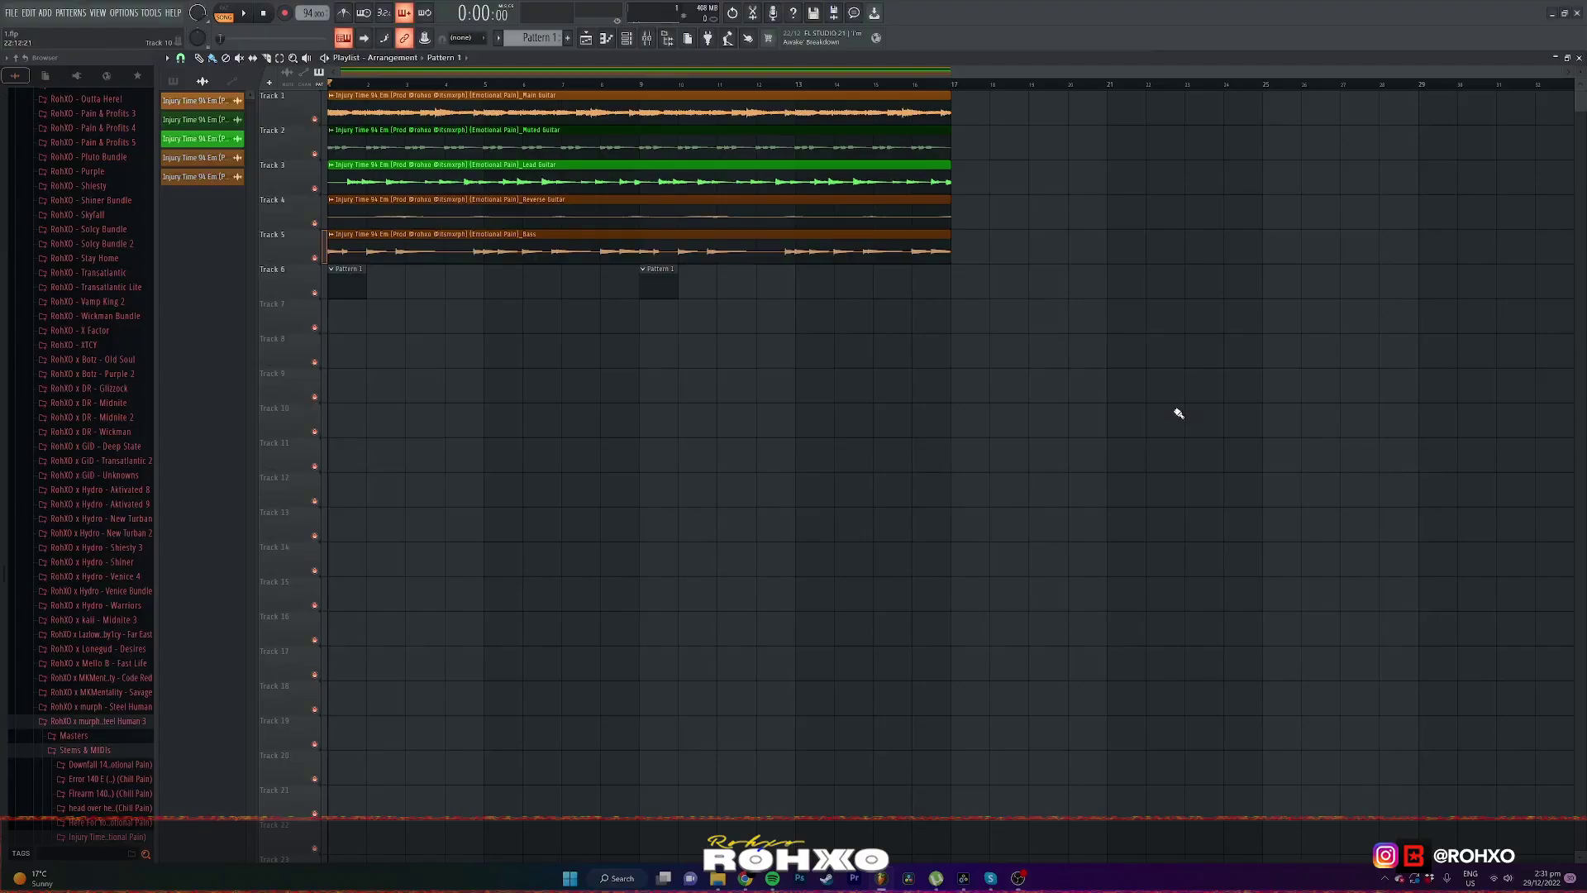
In FL Studio, choose the Rim Snare from the Xclusive drum kit and open its channel's piano roll
{"action": "scroll", "coordinate": [57, 259], "scroll_direction": "up", "scroll_amount": 15}
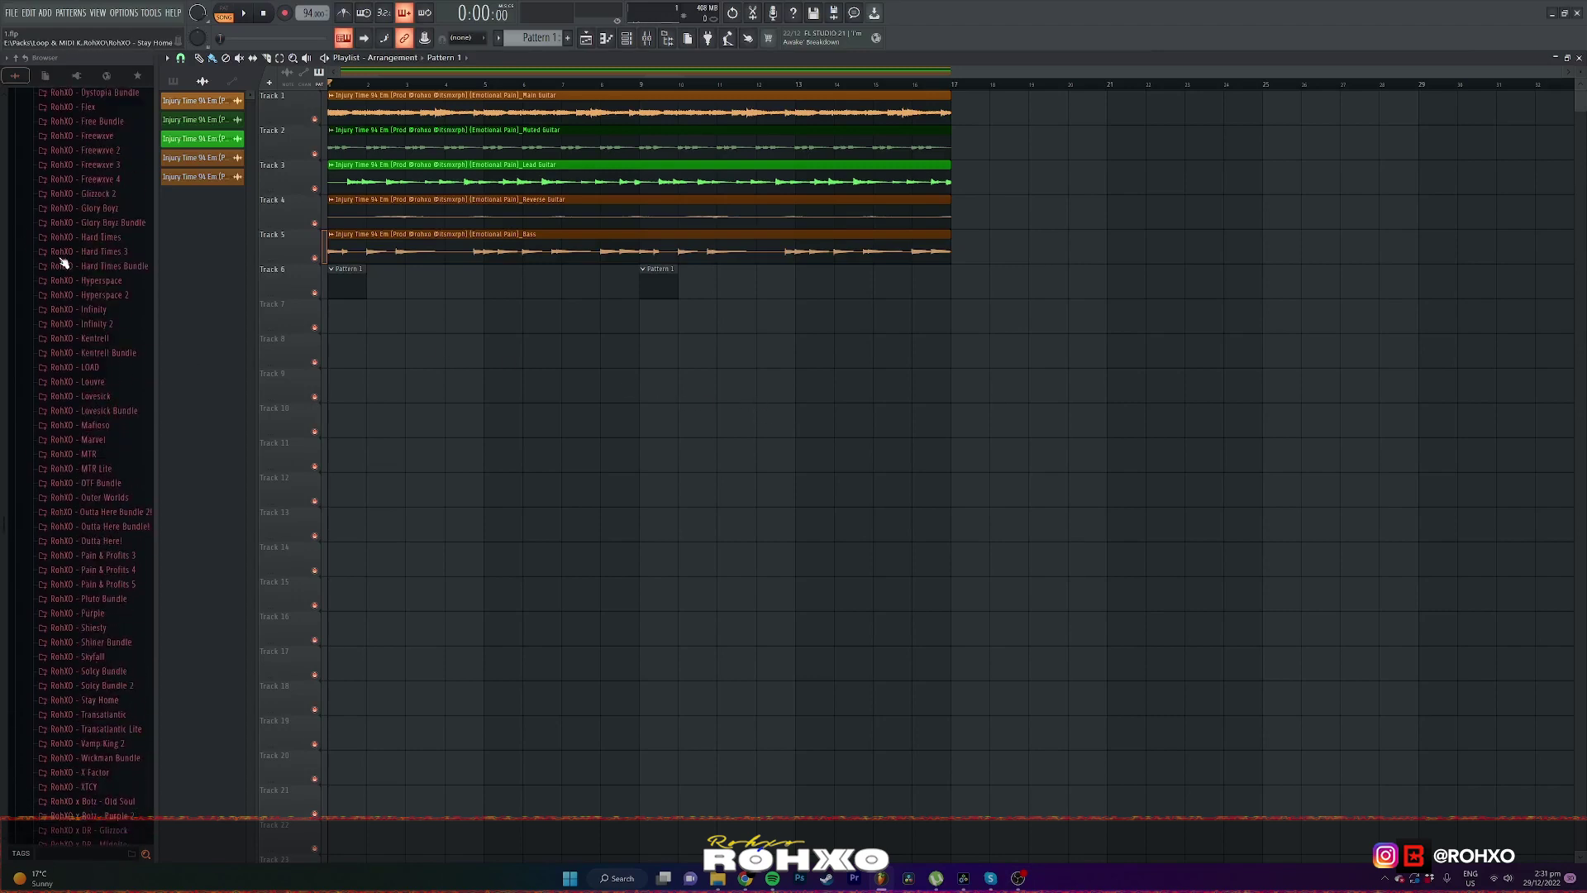
{"action": "scroll", "coordinate": [122, 321], "scroll_direction": "down", "scroll_amount": 5}
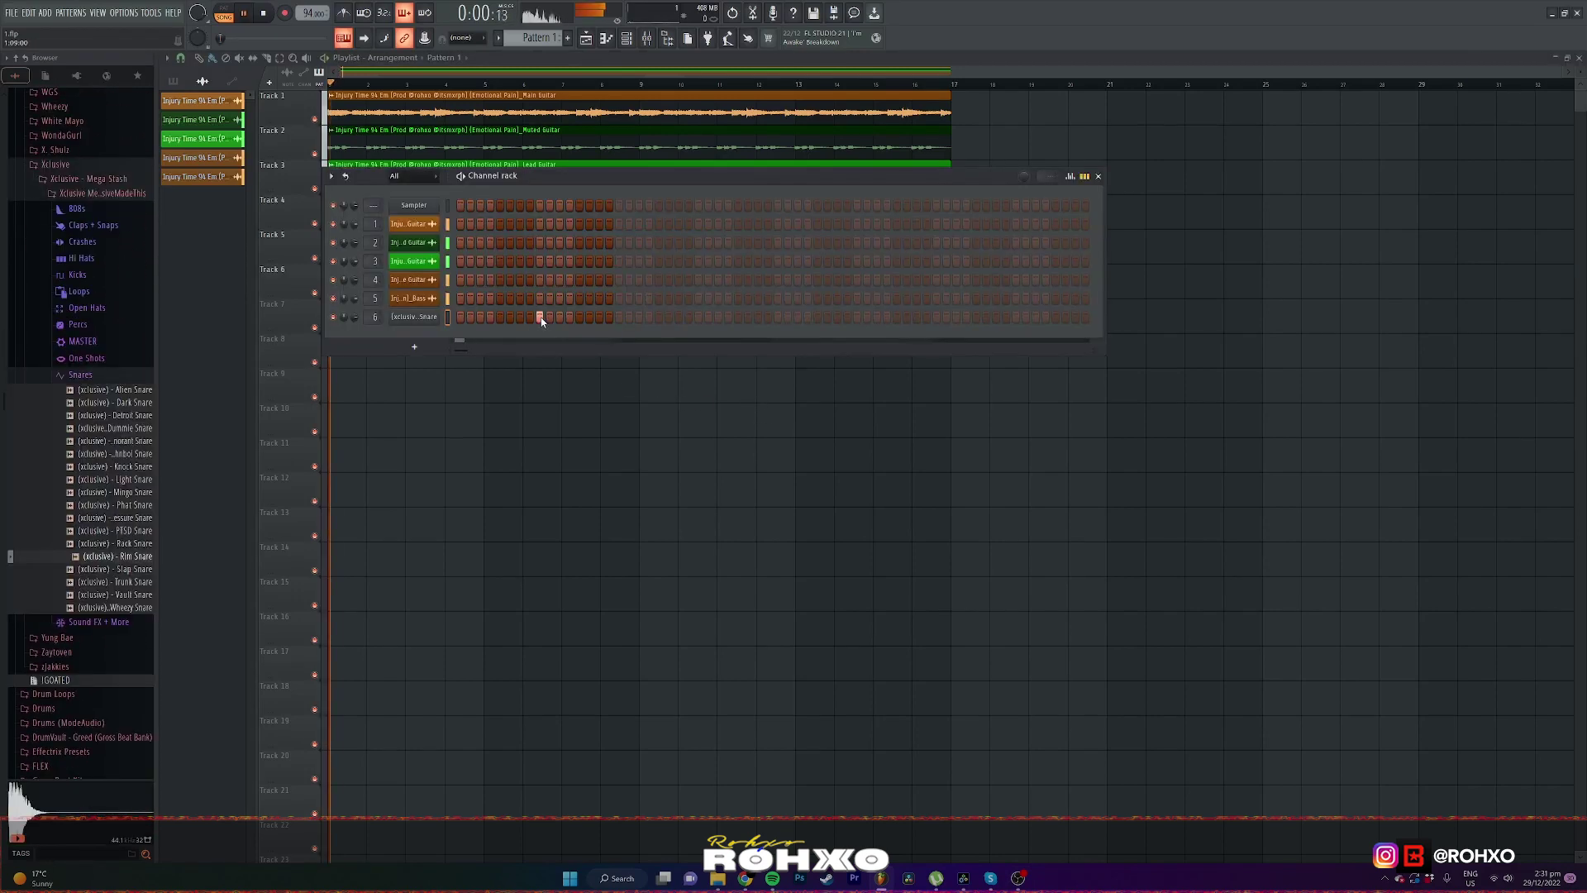
{"action": "right_click", "coordinate": [424, 318]}
{"action": "left_click", "coordinate": [455, 314]}
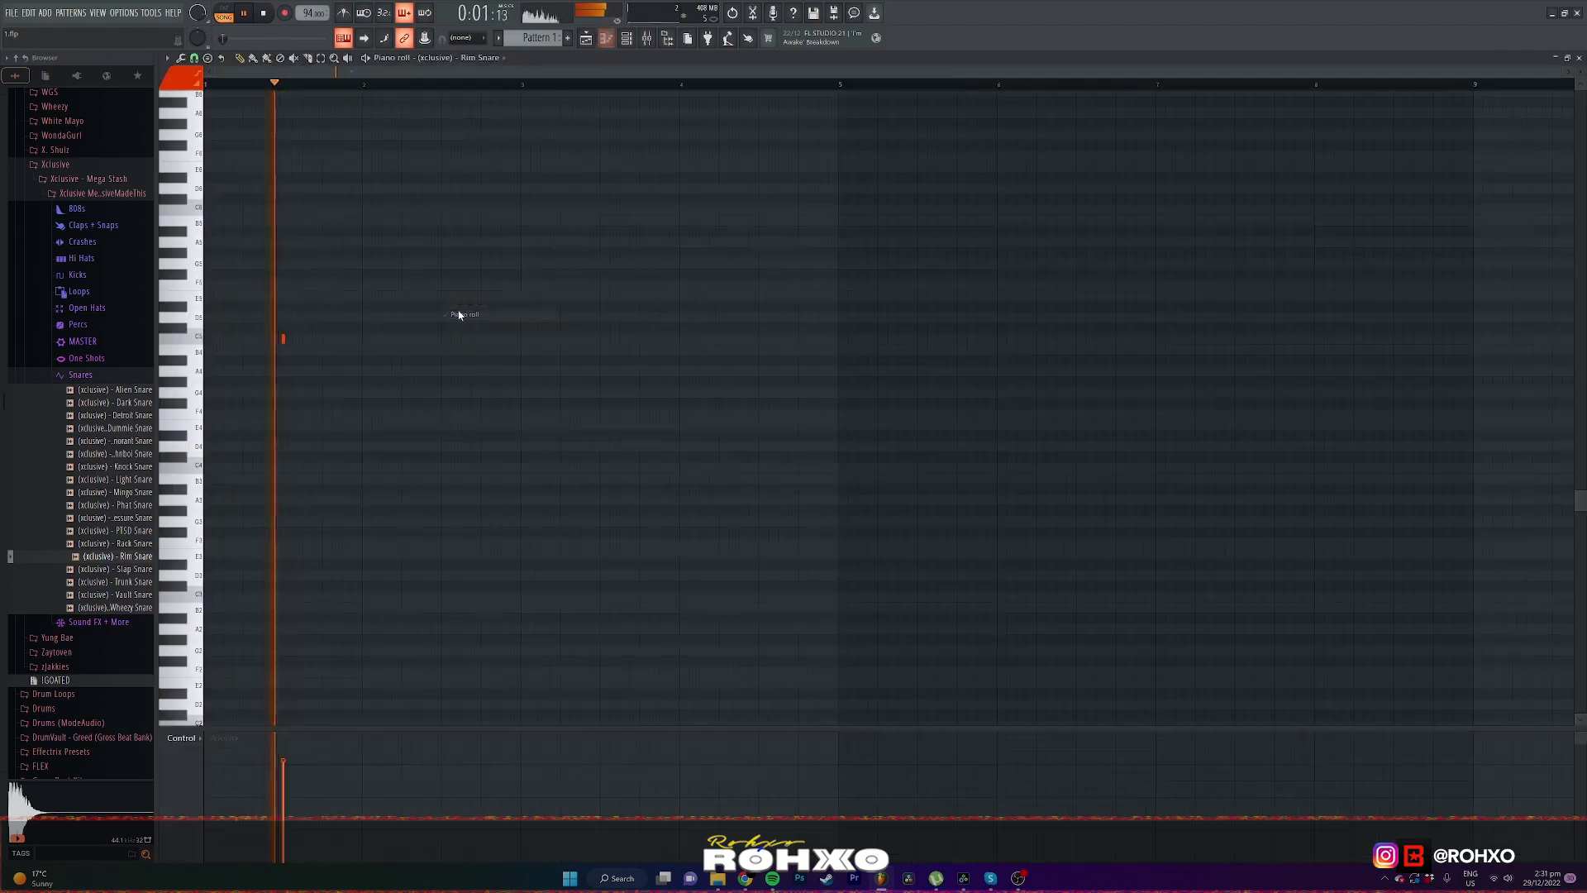
Duplicate the one-bar snare hit on beat 3 until it repeats through bar 8
{"action": "key", "text": "ctrl+Return"}
{"action": "key", "text": "ctrl+b"}
{"action": "key", "text": "ctrl+b"}
{"action": "key", "text": "ctrl+b"}
{"action": "key", "text": "ctrl+b"}
{"action": "key", "text": "ctrl+b"}
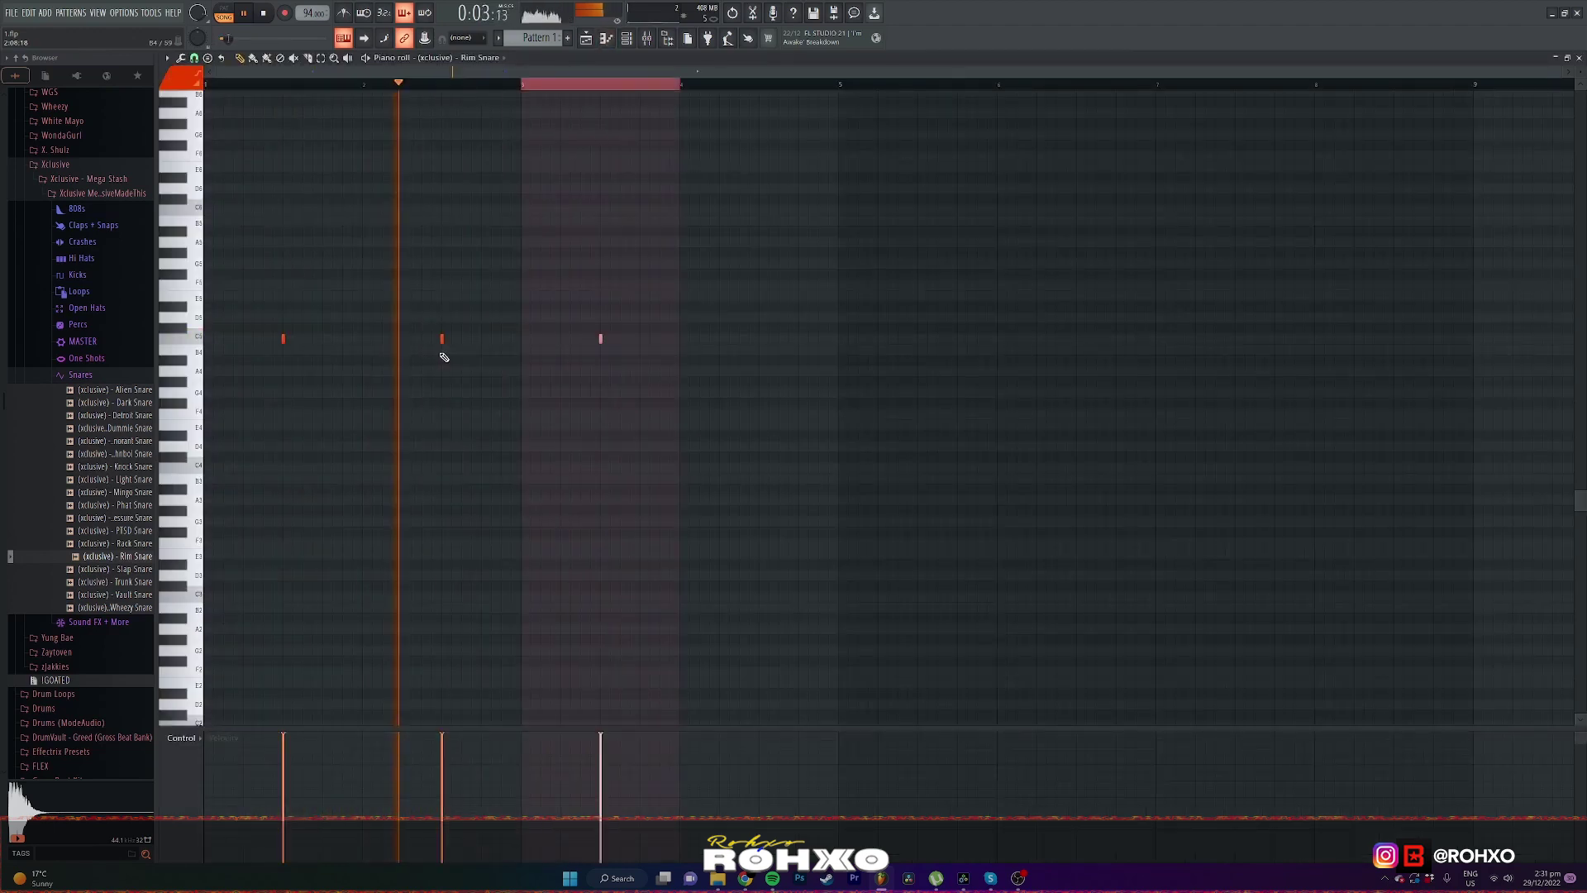
{"action": "key", "text": "ctrl+b"}
{"action": "key", "text": "ctrl+b"}
{"action": "scroll", "coordinate": [569, 501], "scroll_direction": "down", "scroll_amount": 3}
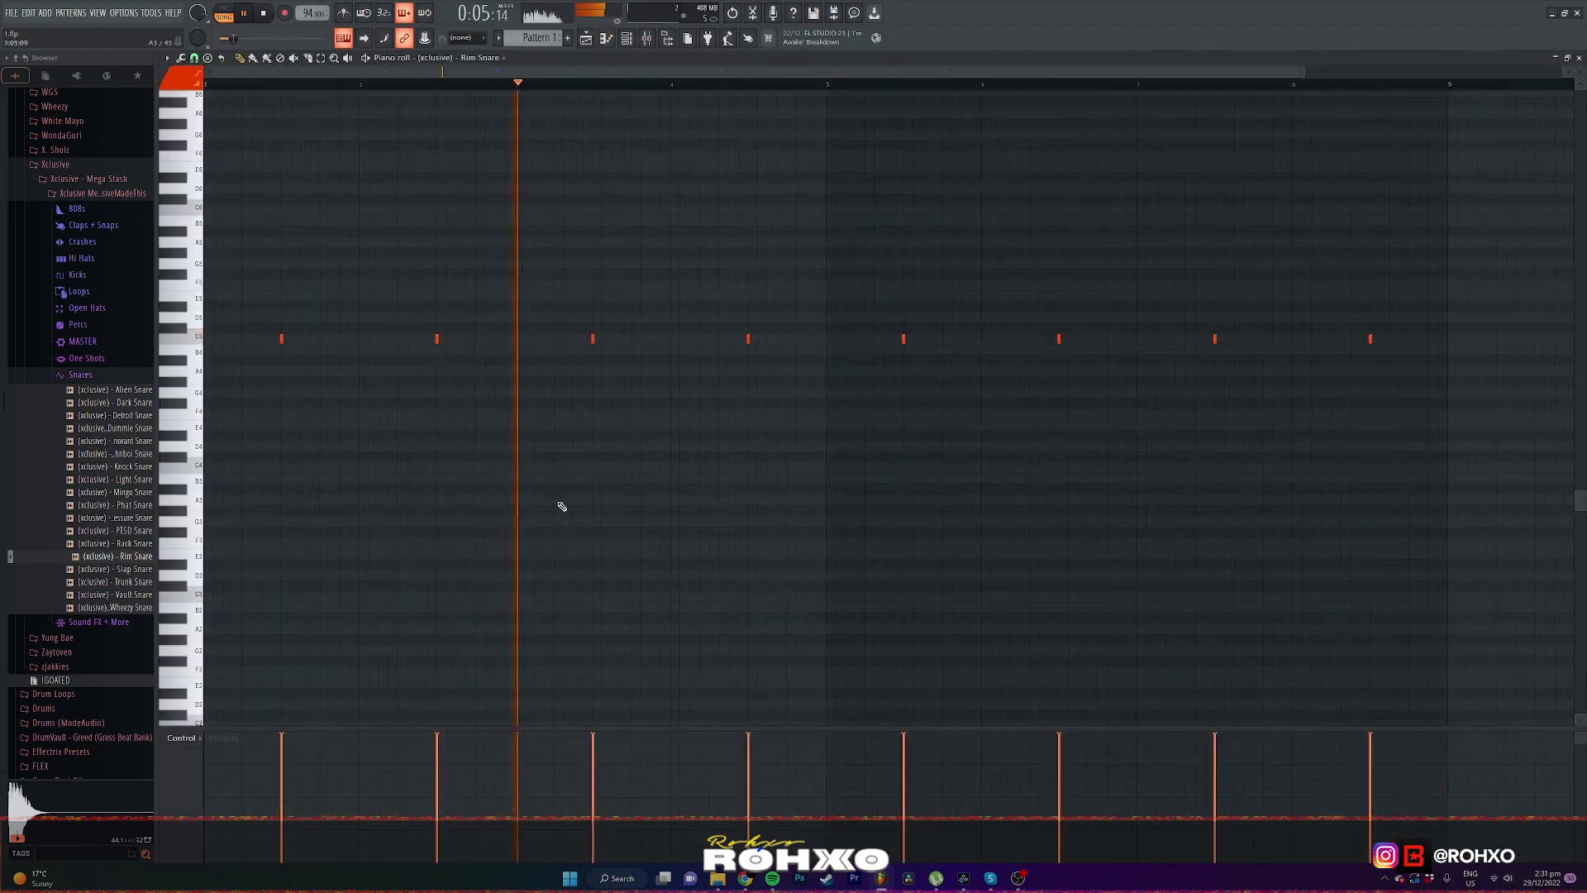
Increase the fade-out of the Rim Snare sample in its channel settings, and close them
{"action": "left_click", "coordinate": [627, 38]}
{"action": "left_click", "coordinate": [411, 317]}
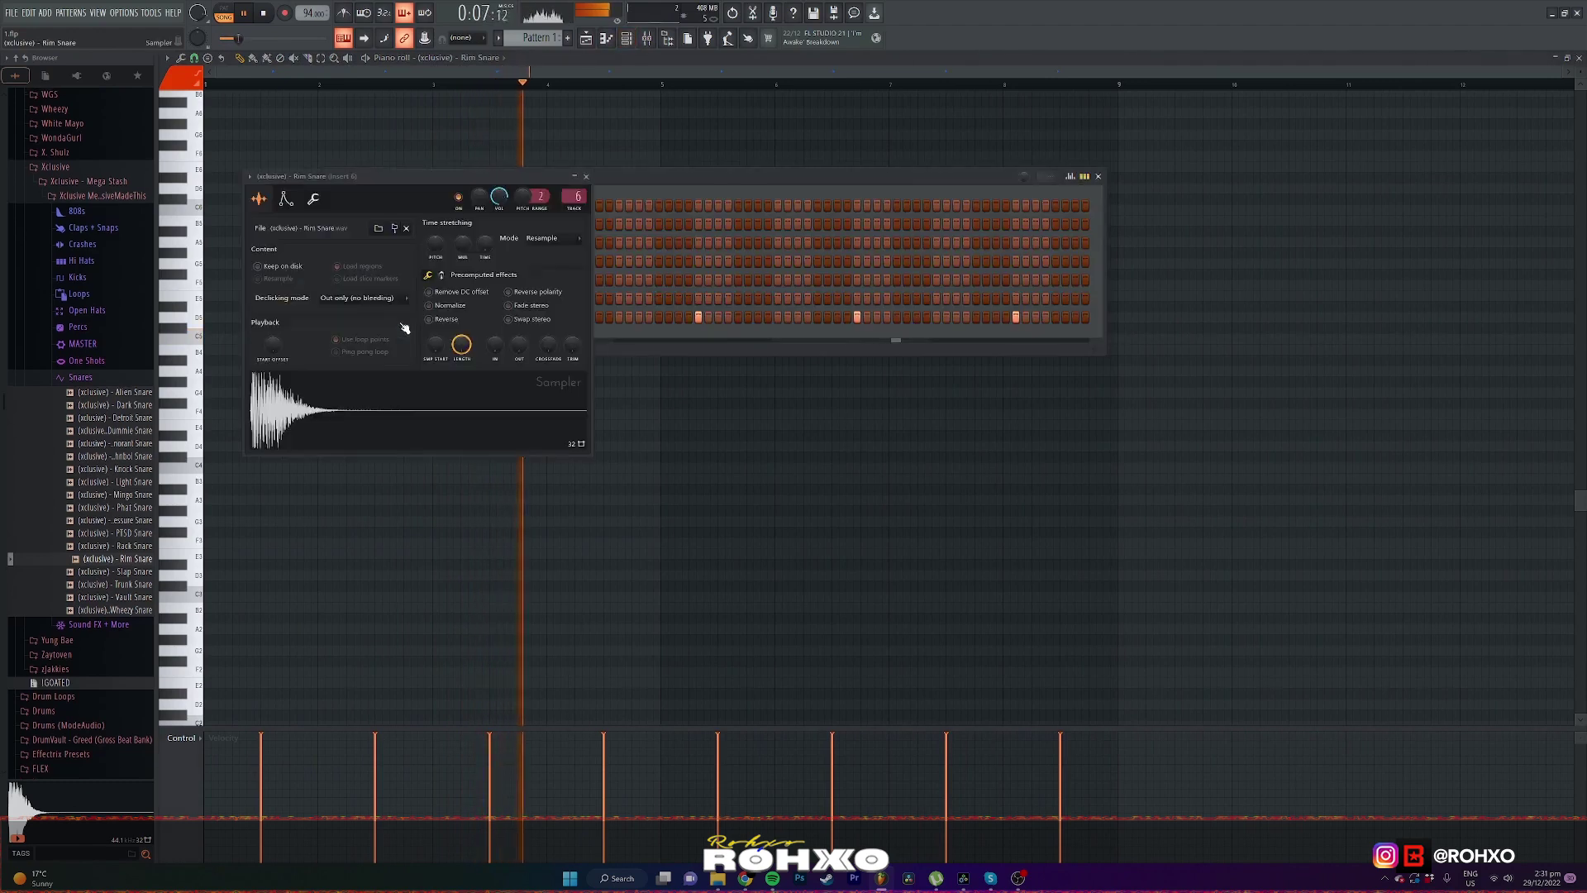
{"action": "left_click_drag", "start_coordinate": [520, 348], "coordinate": [519, 273]}
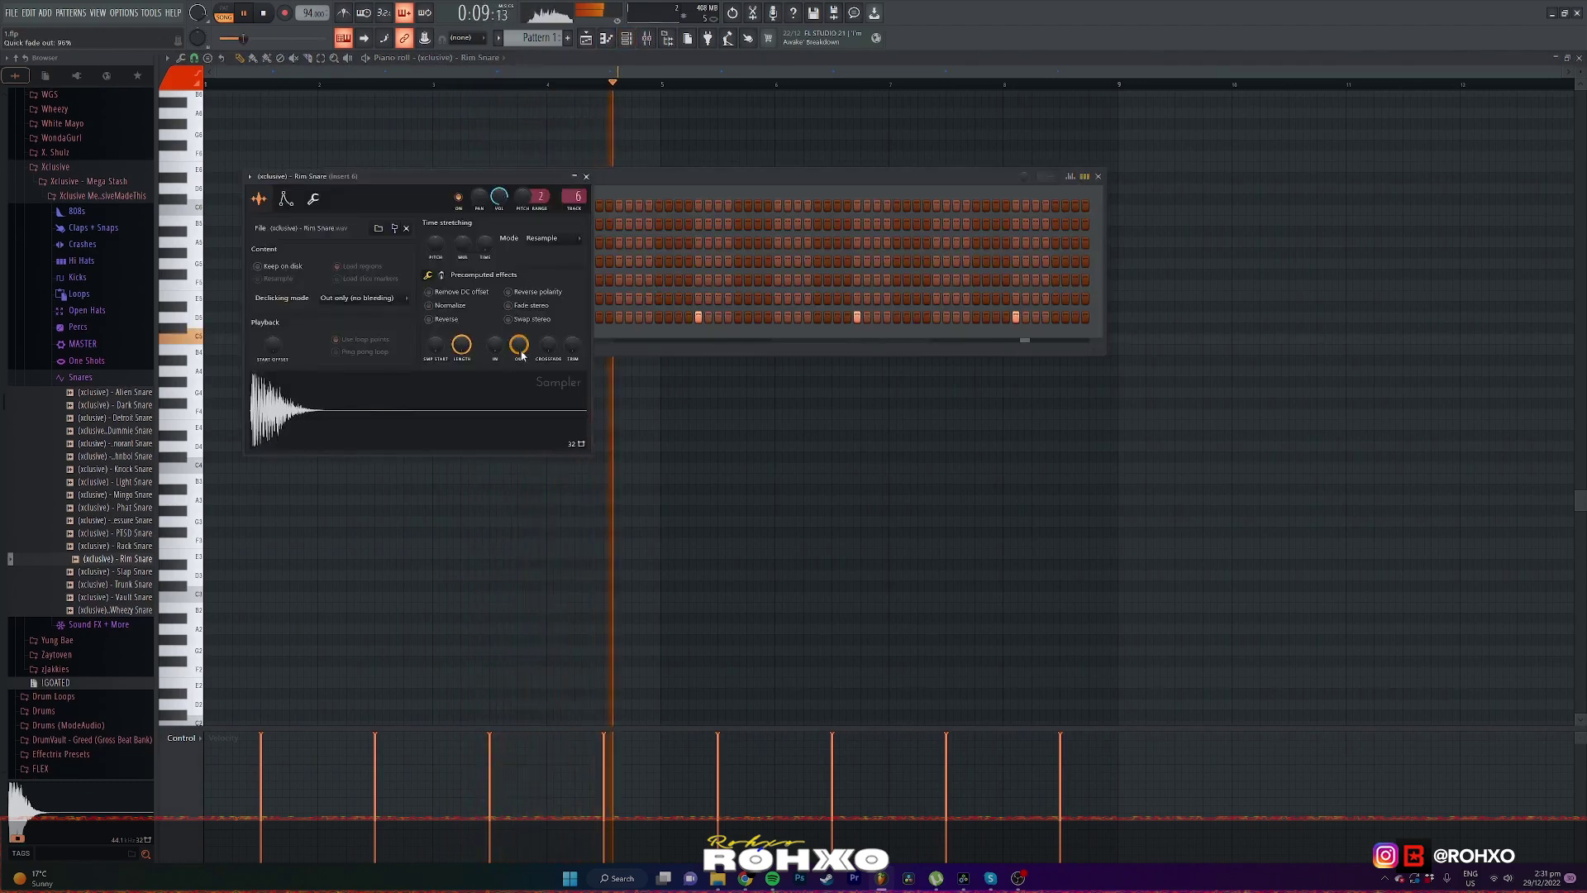
{"action": "key", "text": "F7"}
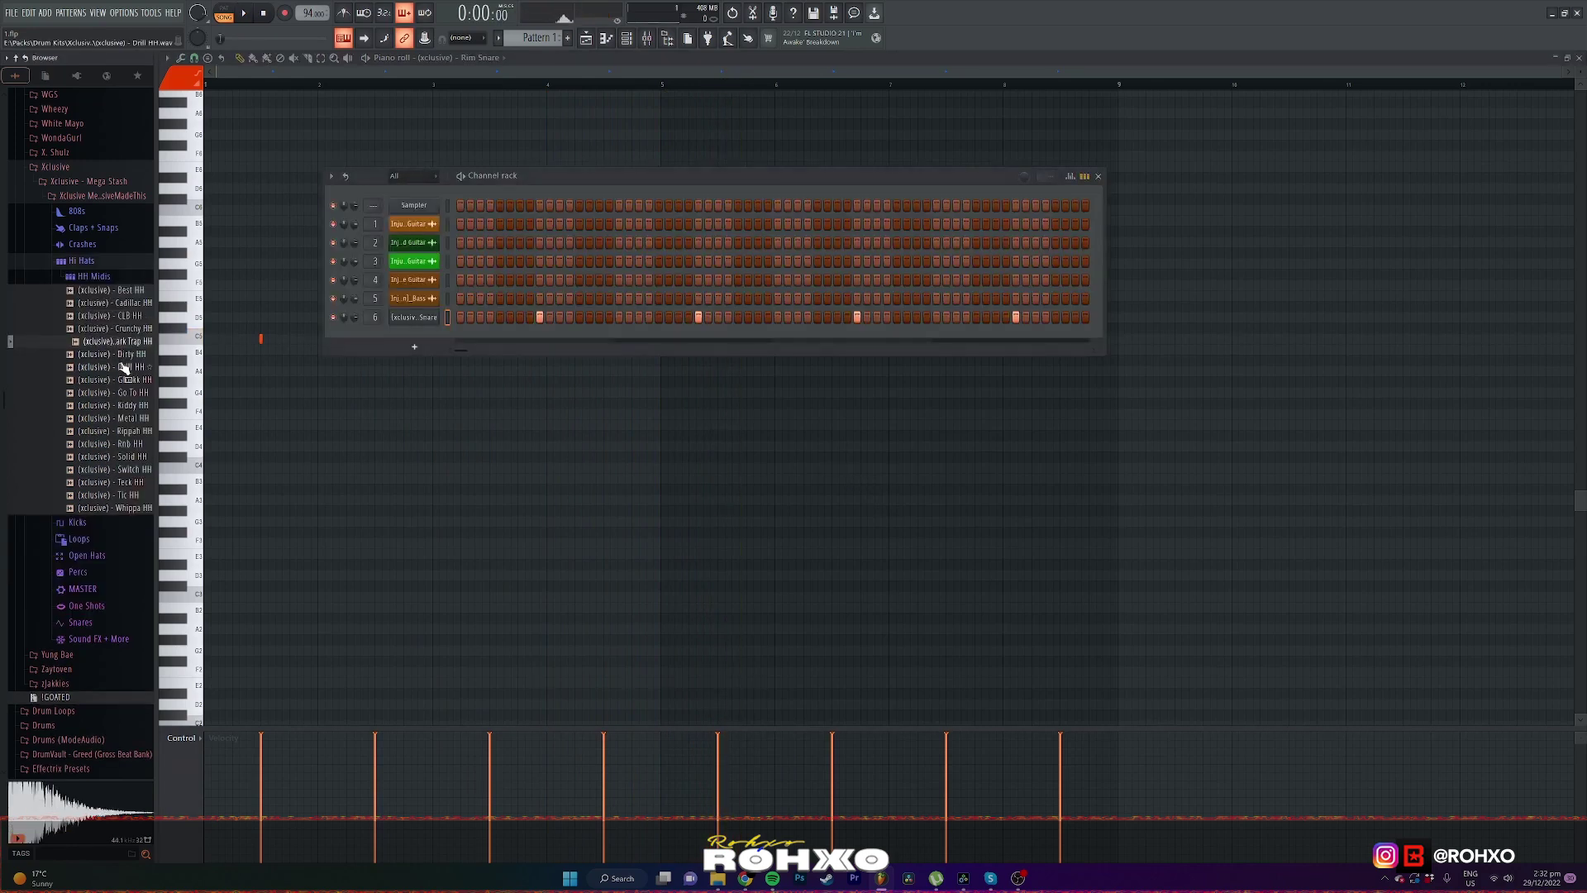
Add the (xclusive) Go To HH sample as a new channel below the snare, with a hit on every step
{"action": "left_click", "coordinate": [128, 393]}
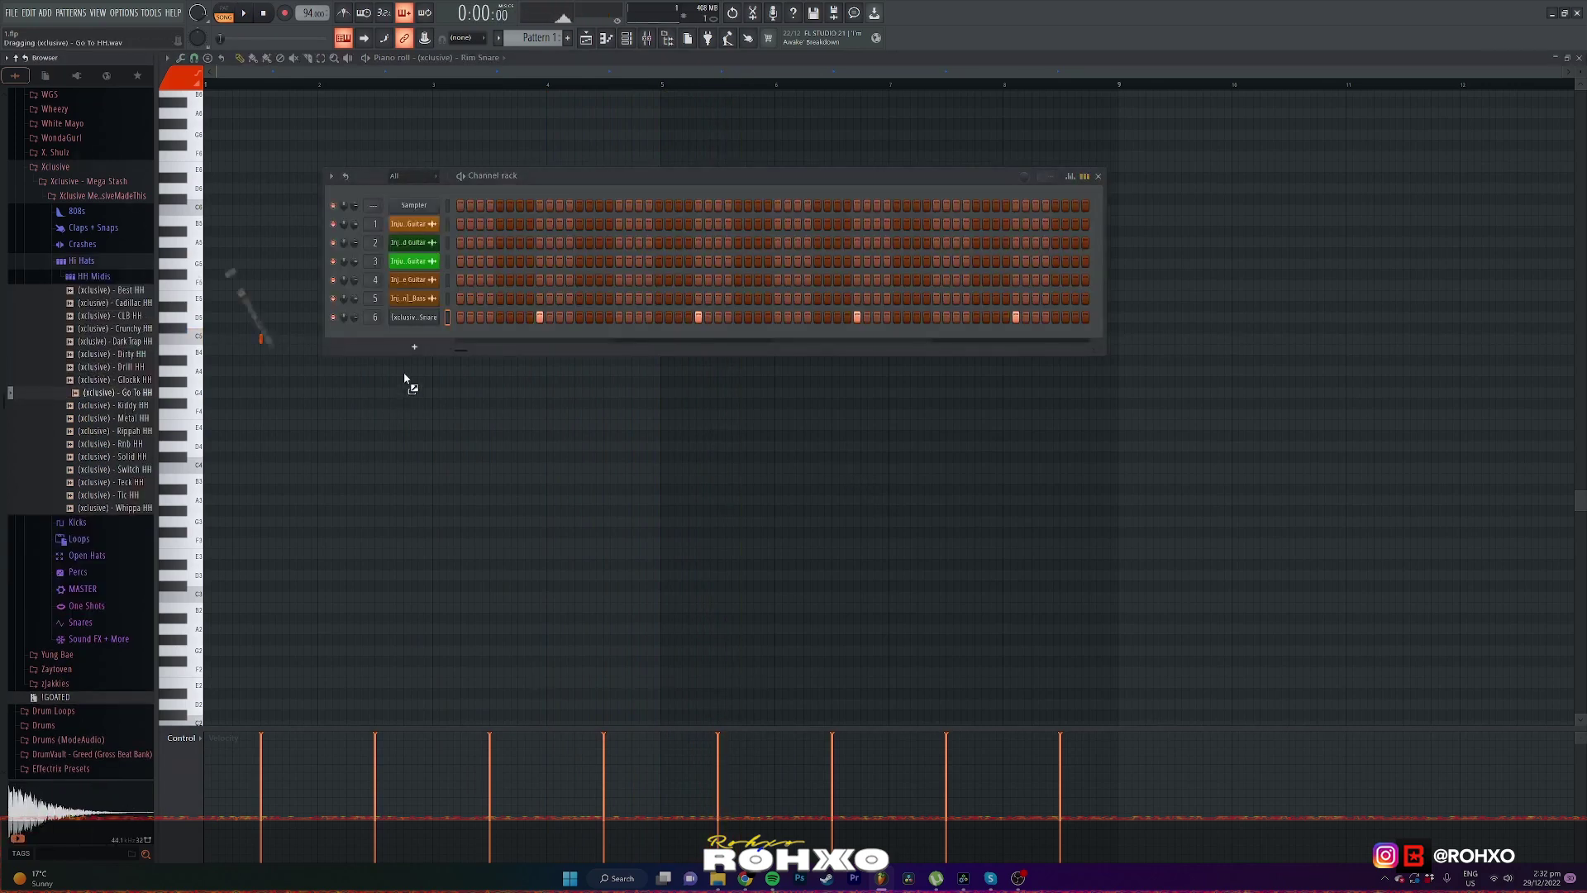
{"action": "left_click_drag", "start_coordinate": [405, 379], "coordinate": [405, 355]}
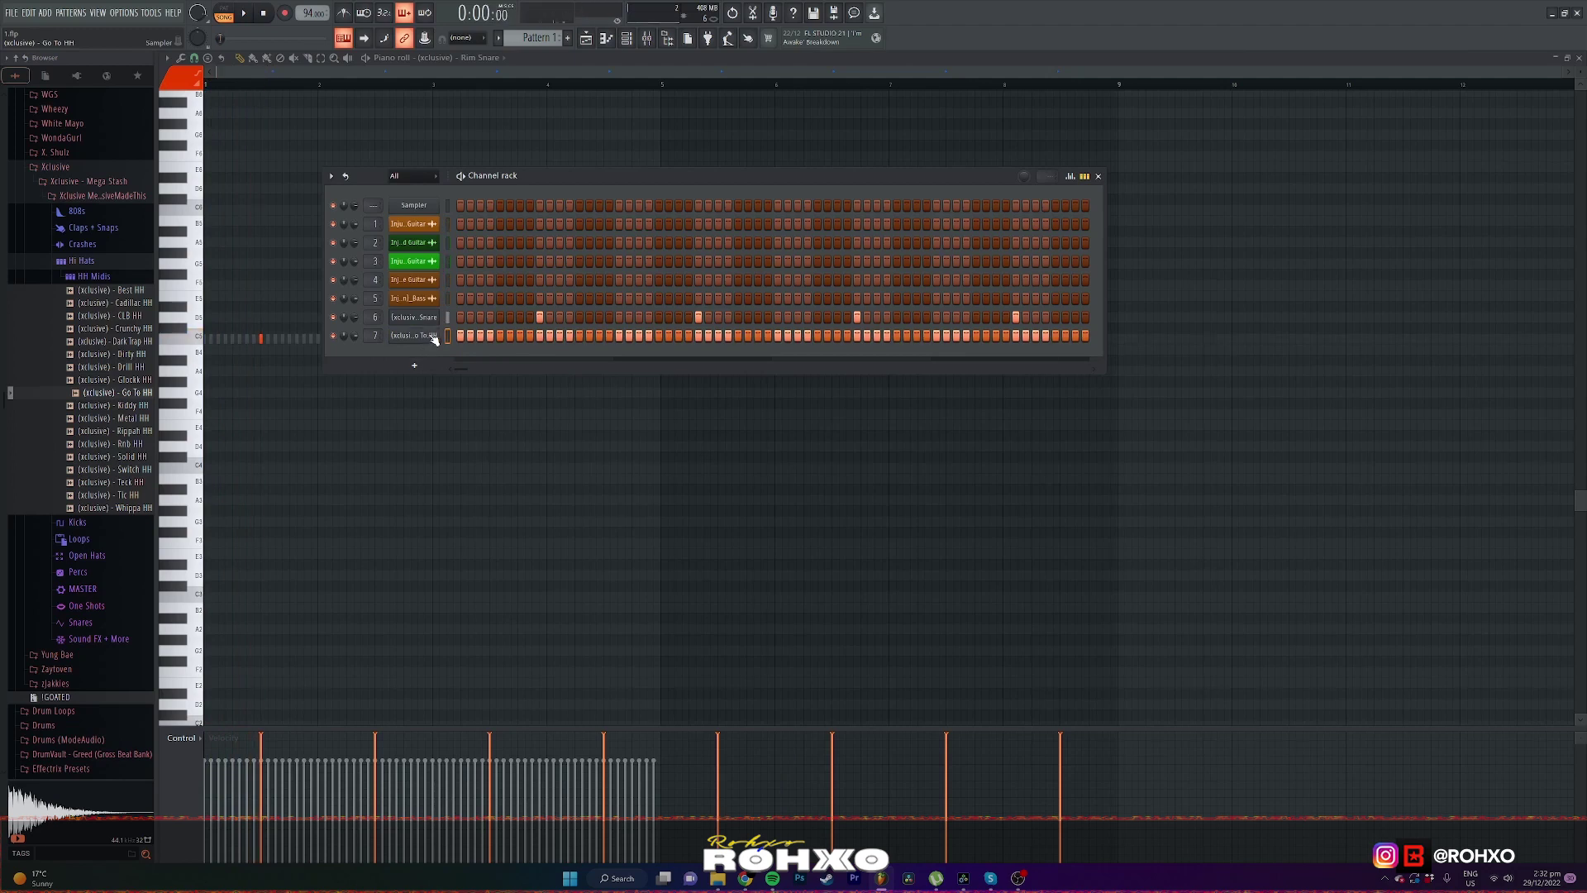
Vary the velocities of the opening Go To HH hits in the piano roll to give the hats bounce
{"action": "right_click", "coordinate": [426, 331]}
{"action": "left_click", "coordinate": [450, 339]}
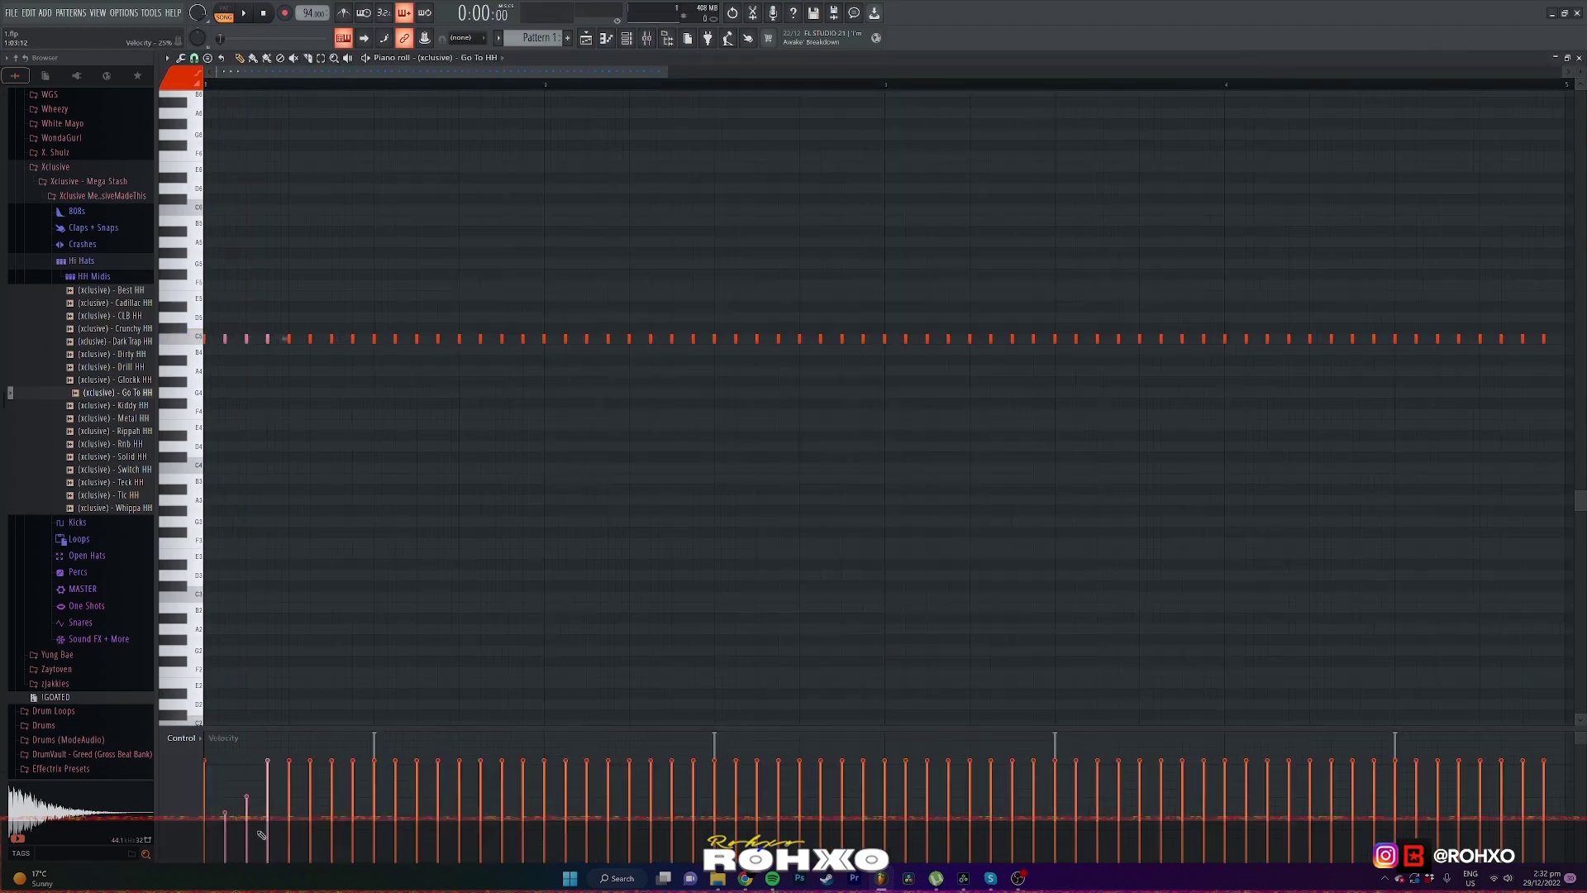
{"action": "key", "text": "space"}
{"action": "mouse_move", "coordinate": [258, 832]}
{"action": "left_mouse_down"}
{"action": "mouse_move", "coordinate": [267, 848]}
{"action": "mouse_move", "coordinate": [316, 769]}
{"action": "left_mouse_up"}
{"action": "key", "text": "space"}
{"action": "scroll", "coordinate": [307, 379], "scroll_direction": "down", "scroll_amount": 1}
{"action": "key", "text": "space"}
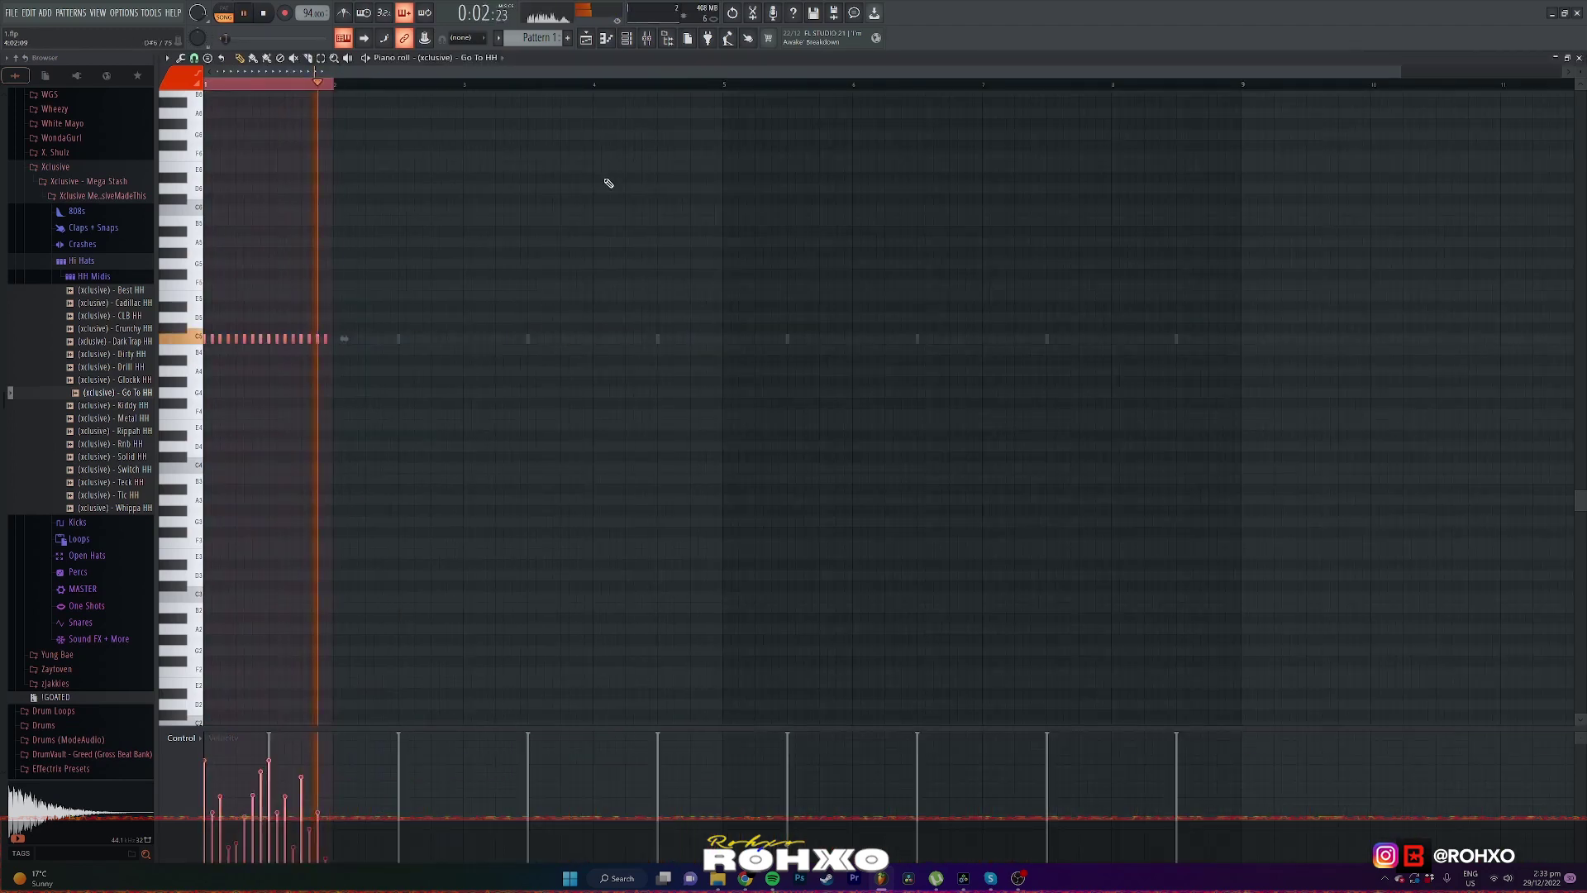
Duplicate the velocity-varied one-bar hi-hat pattern through bar 8
{"action": "key", "text": "ctrl+b"}
{"action": "key", "text": "ctrl+b"}
{"action": "key", "text": "ctrl+b"}
{"action": "key", "text": "ctrl+b"}
{"action": "key", "text": "ctrl+b"}
{"action": "key", "text": "ctrl+b"}
{"action": "key", "text": "ctrl+b"}
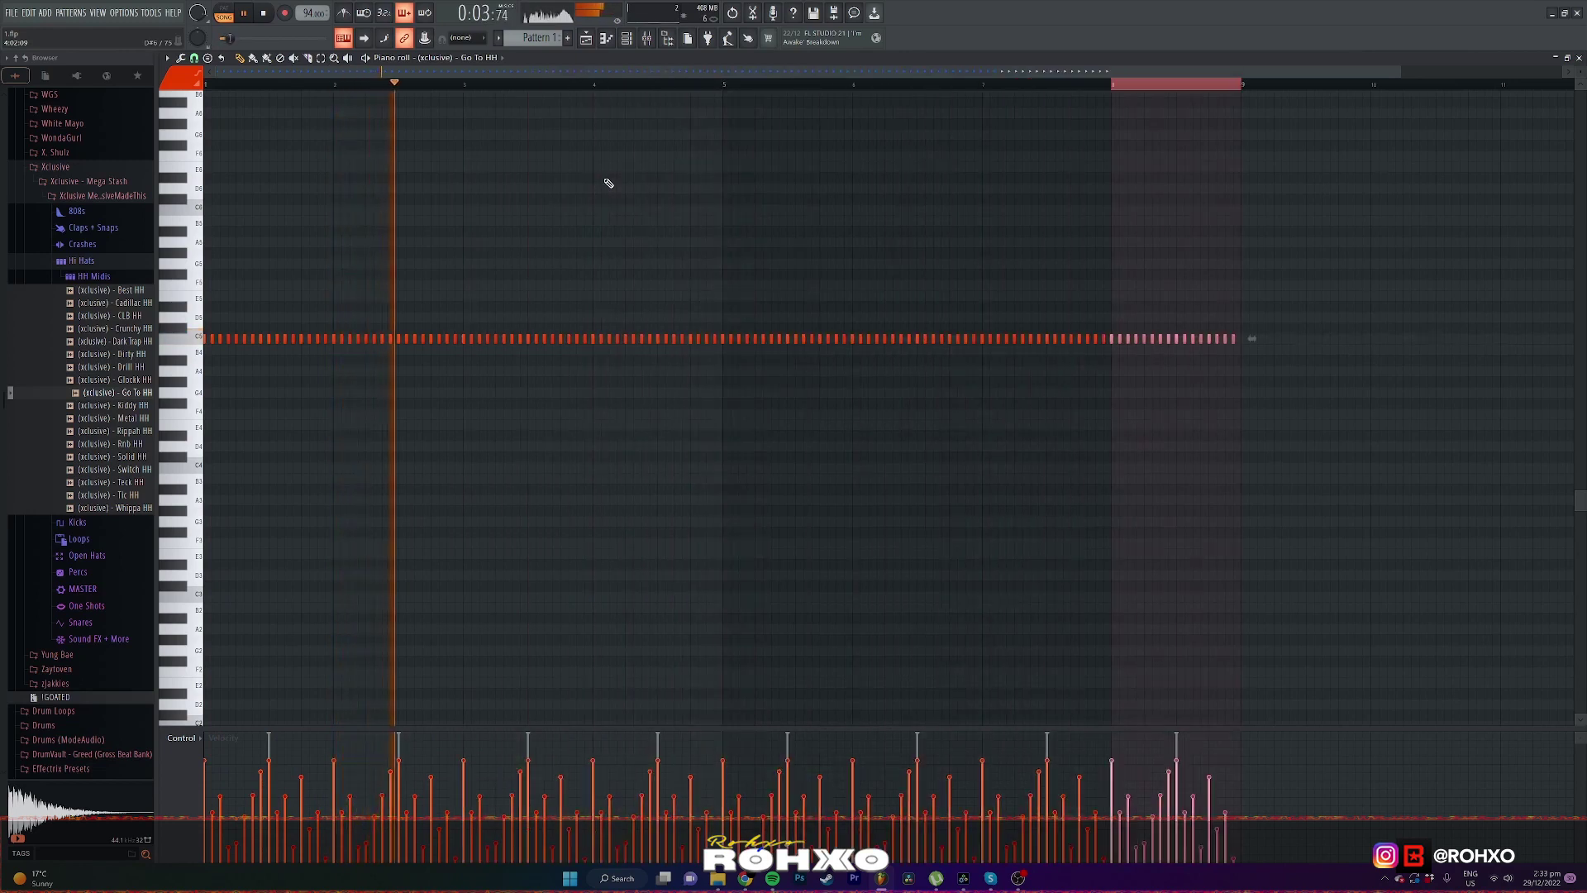
Undo the last hi-hat duplication and extend the fast roll to the end of bar 4 with falling velocities
{"action": "key", "text": "ctrl+z"}
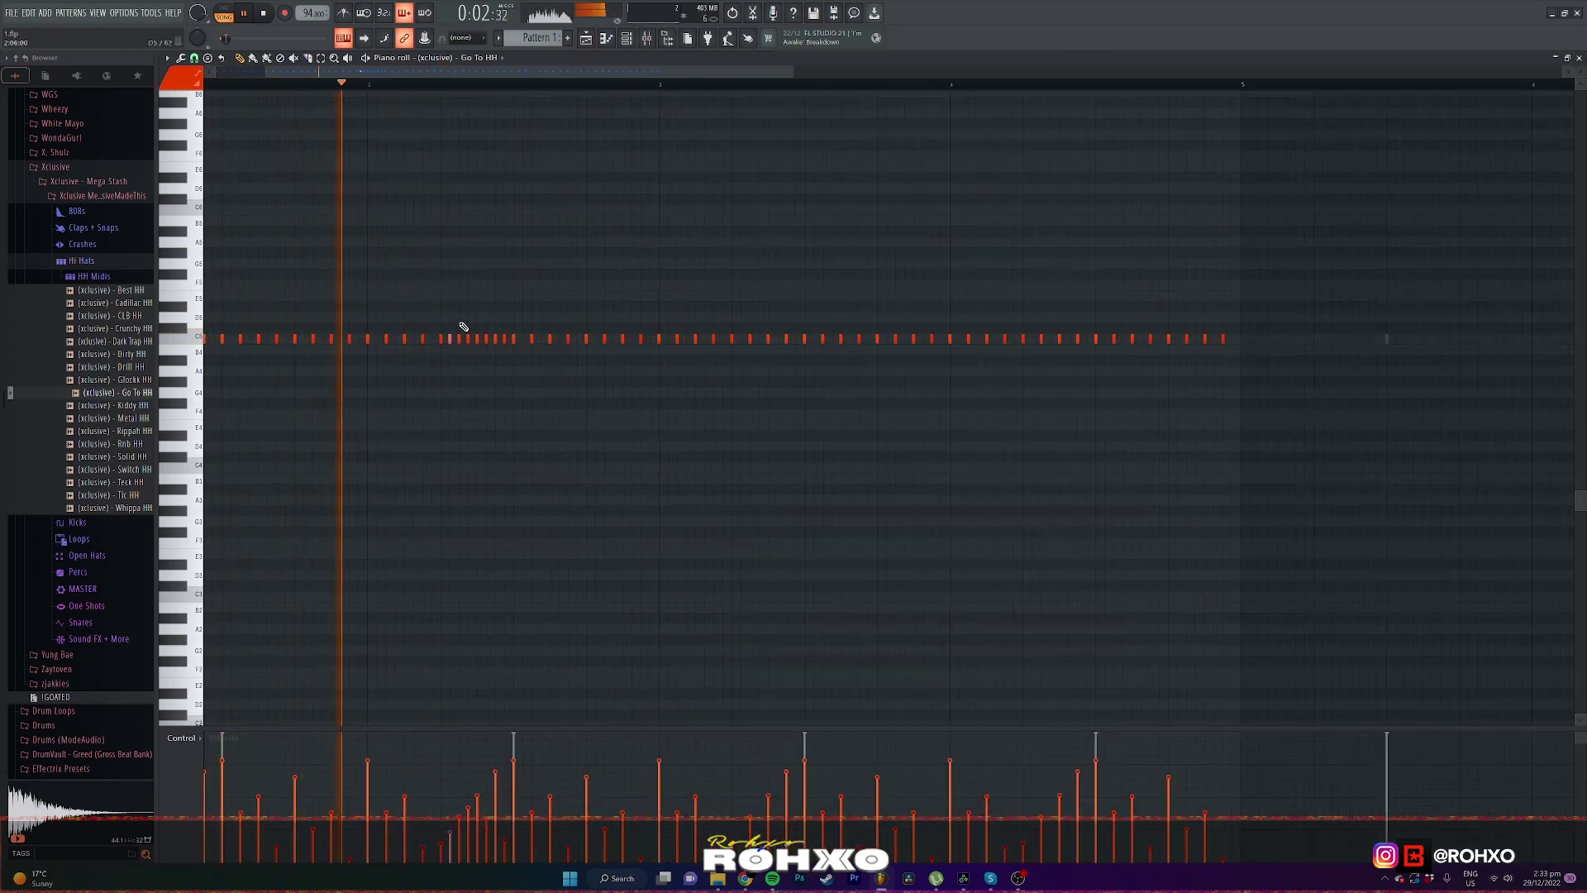
{"action": "scroll", "coordinate": [536, 244], "scroll_direction": "down", "scroll_amount": 3}
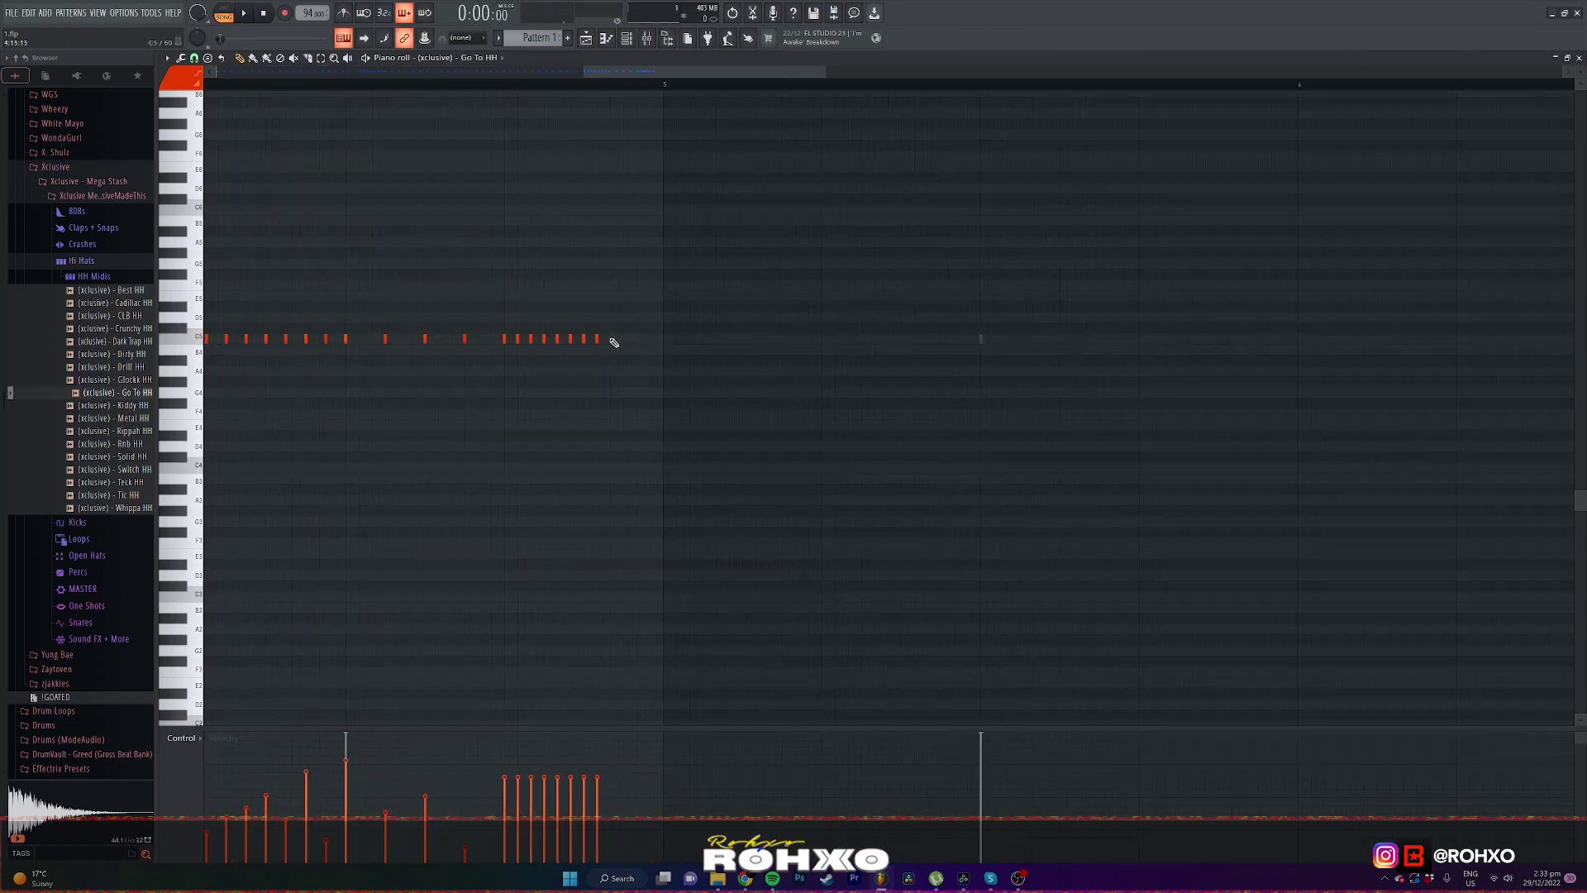
{"action": "left_click", "coordinate": [649, 339]}
{"action": "left_click_drag", "start_coordinate": [695, 360], "coordinate": [514, 341]}
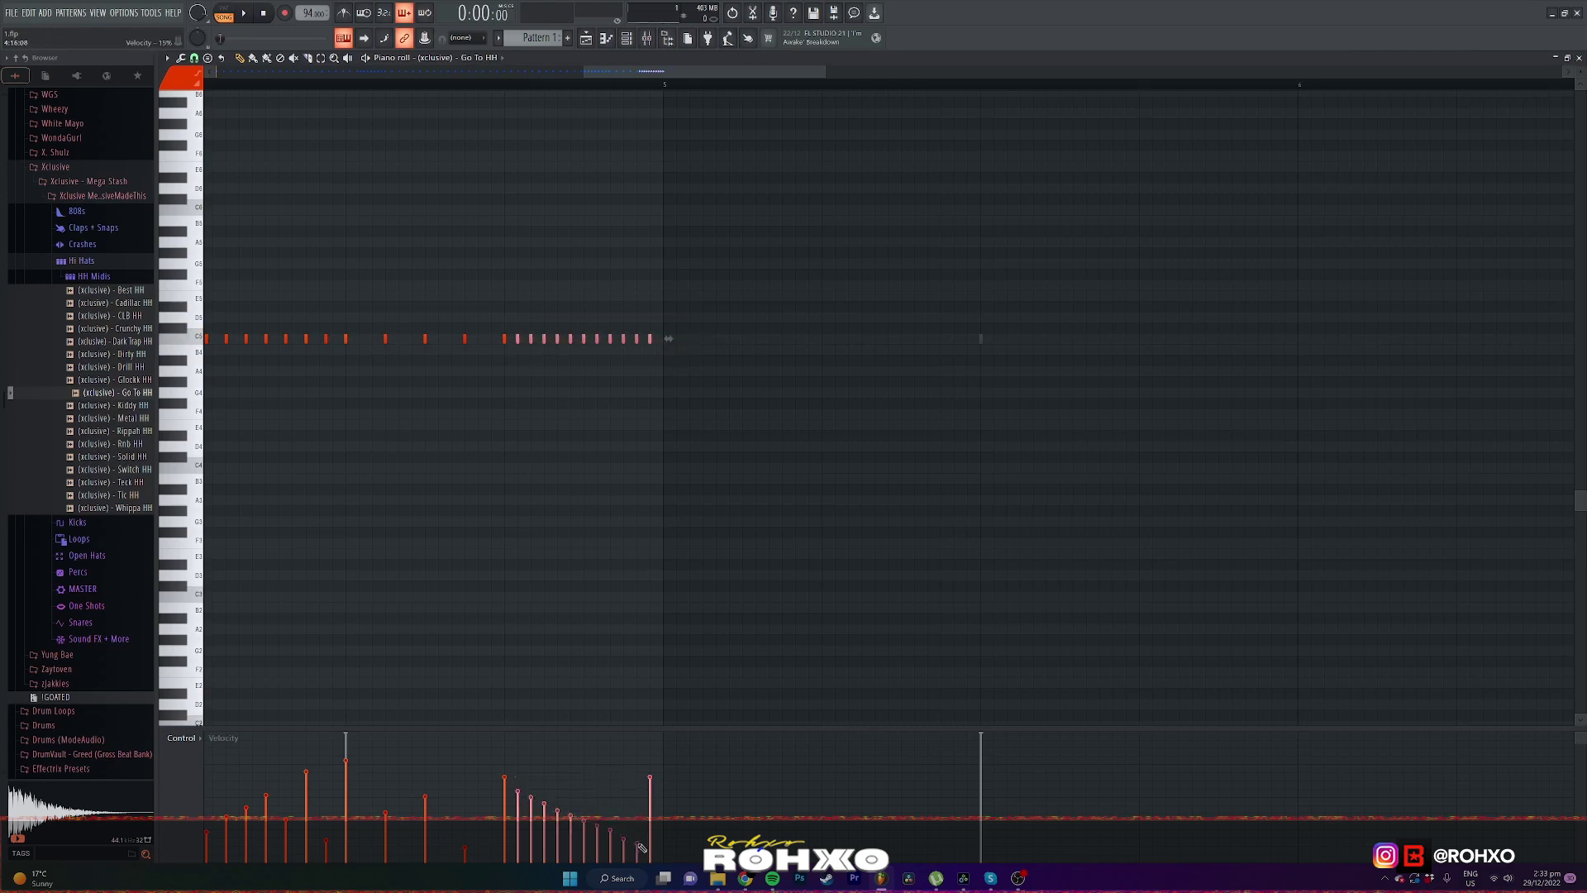
Duplicate the four-bar hi-hat pattern with its rolls into bars 5 to 8 and clear the selection
{"action": "scroll", "coordinate": [684, 592], "scroll_direction": "down", "scroll_amount": 5}
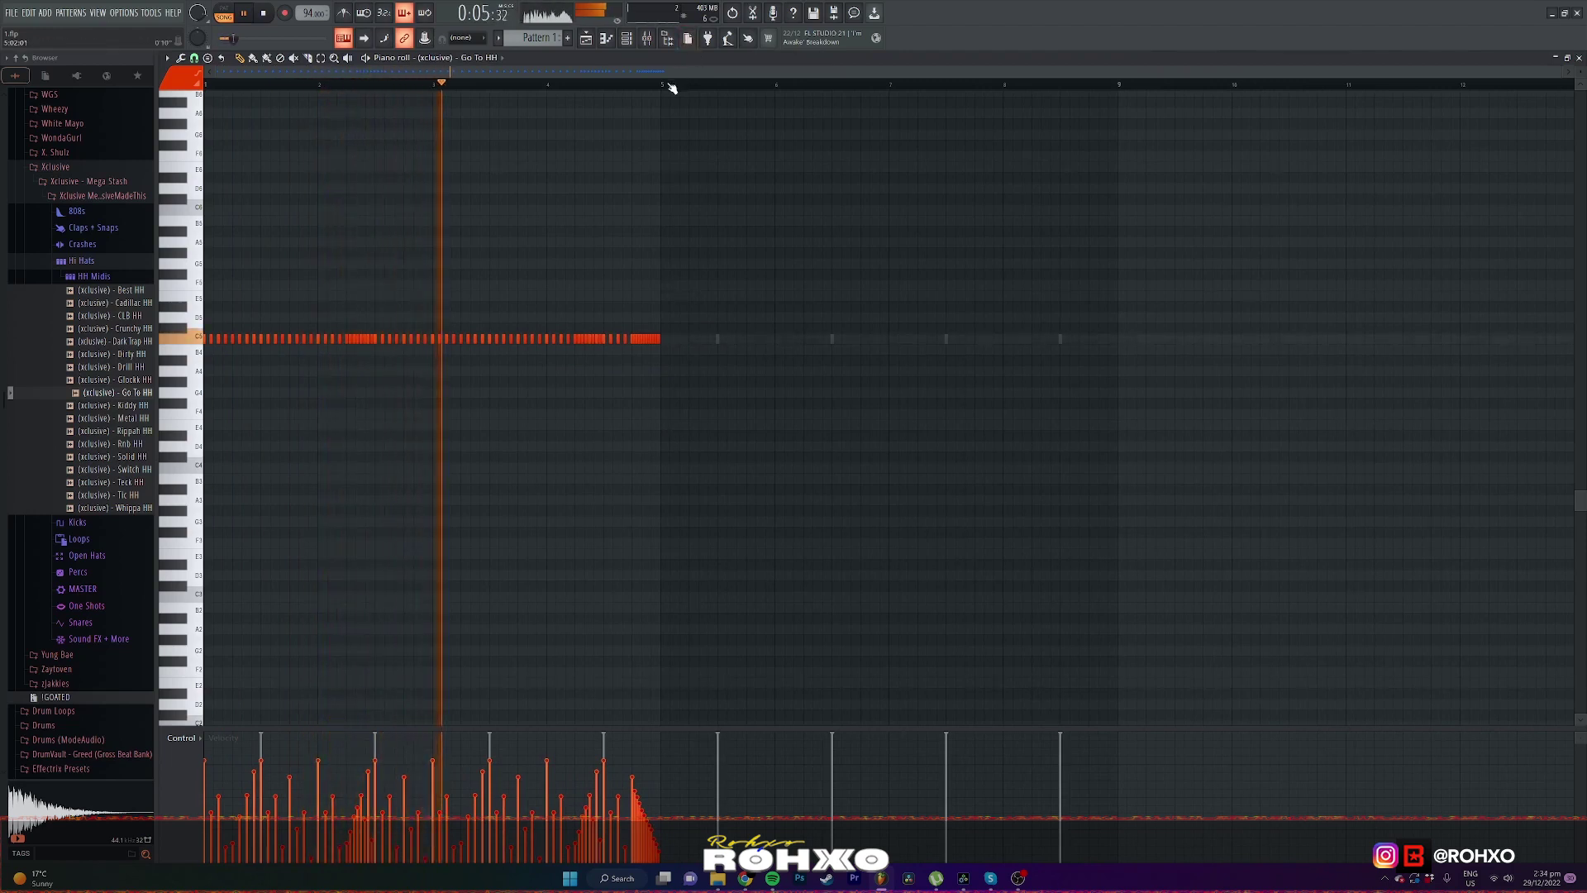
{"action": "key", "text": "ctrl+a"}
{"action": "key", "text": "ctrl+b"}
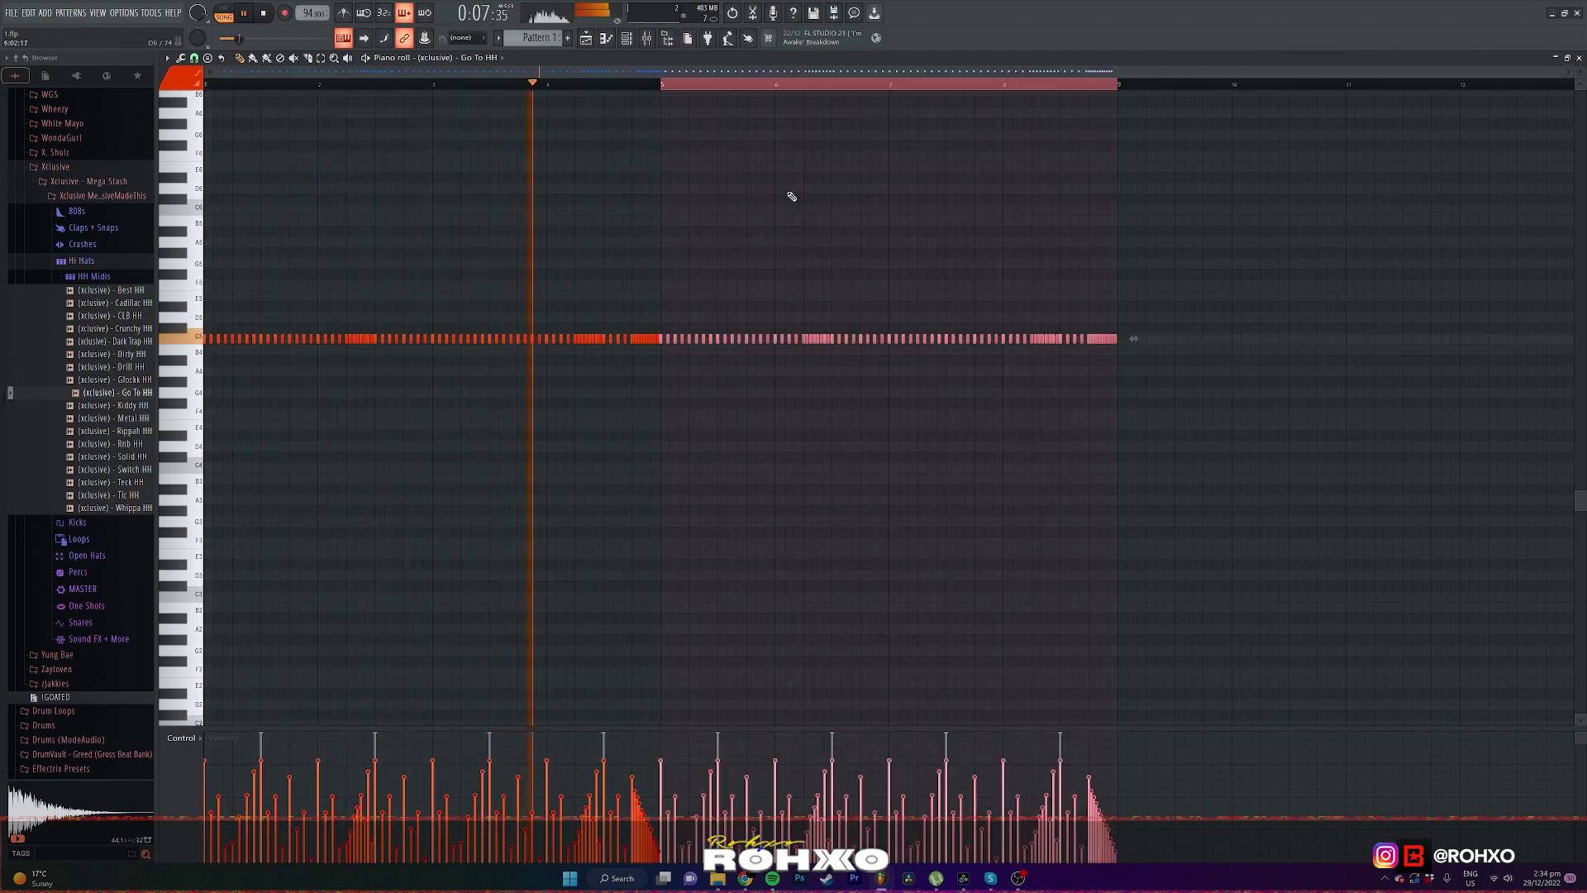
{"action": "key", "text": "ctrl+d"}
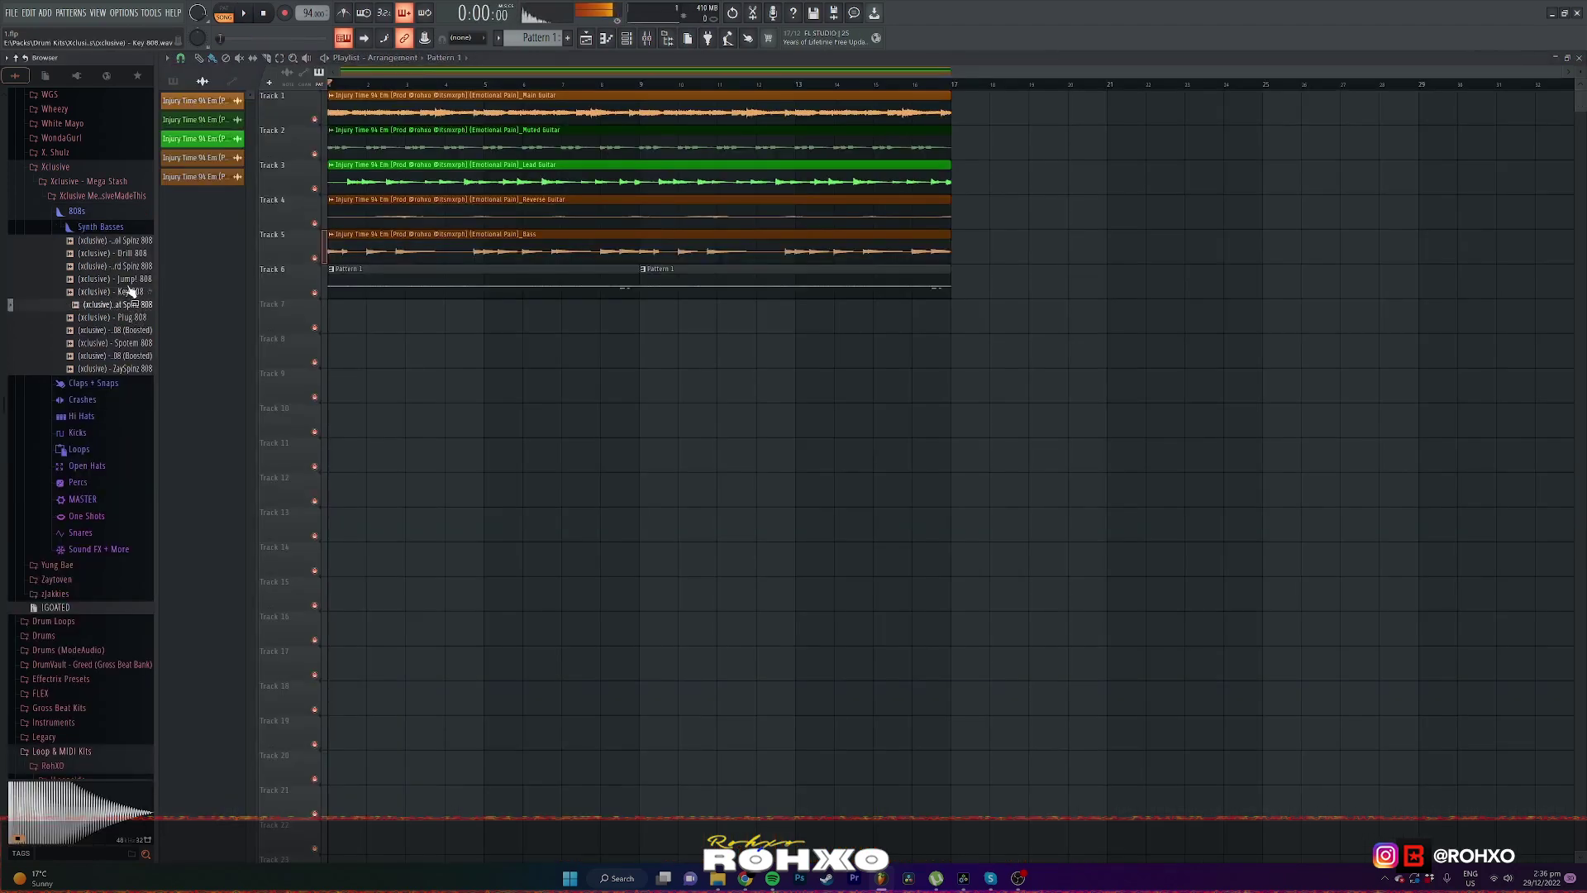
Audition several (xclusive) 808 samples in the drum kit's 808s folder
{"action": "left_click", "coordinate": [135, 229]}
{"action": "left_click", "coordinate": [135, 230]}
{"action": "left_click", "coordinate": [135, 242]}
{"action": "left_click", "coordinate": [134, 253]}
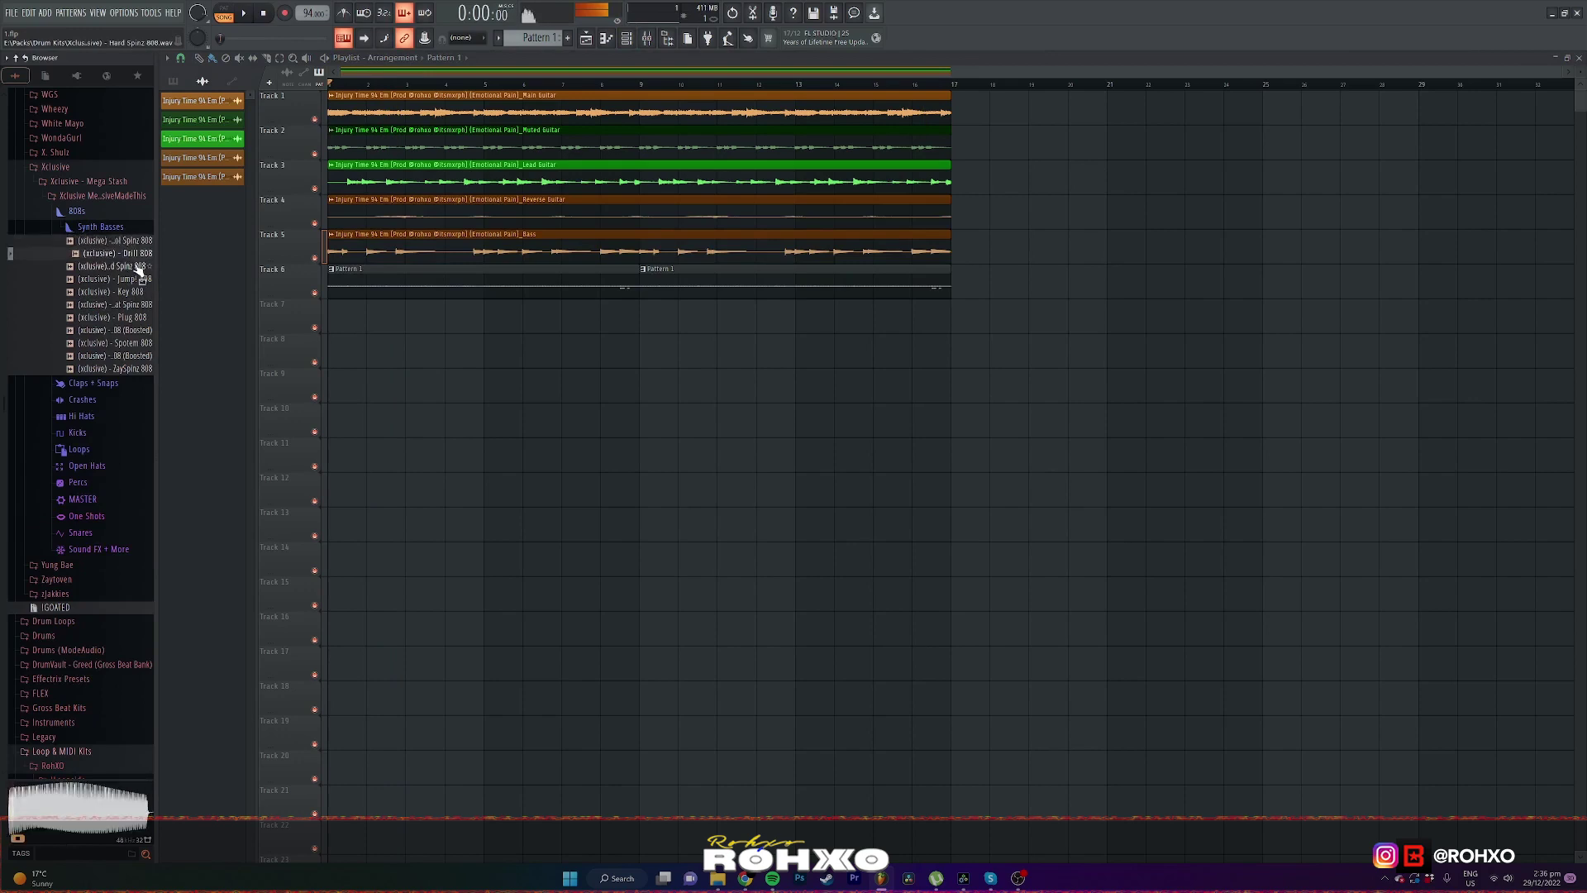
{"action": "left_click", "coordinate": [137, 266]}
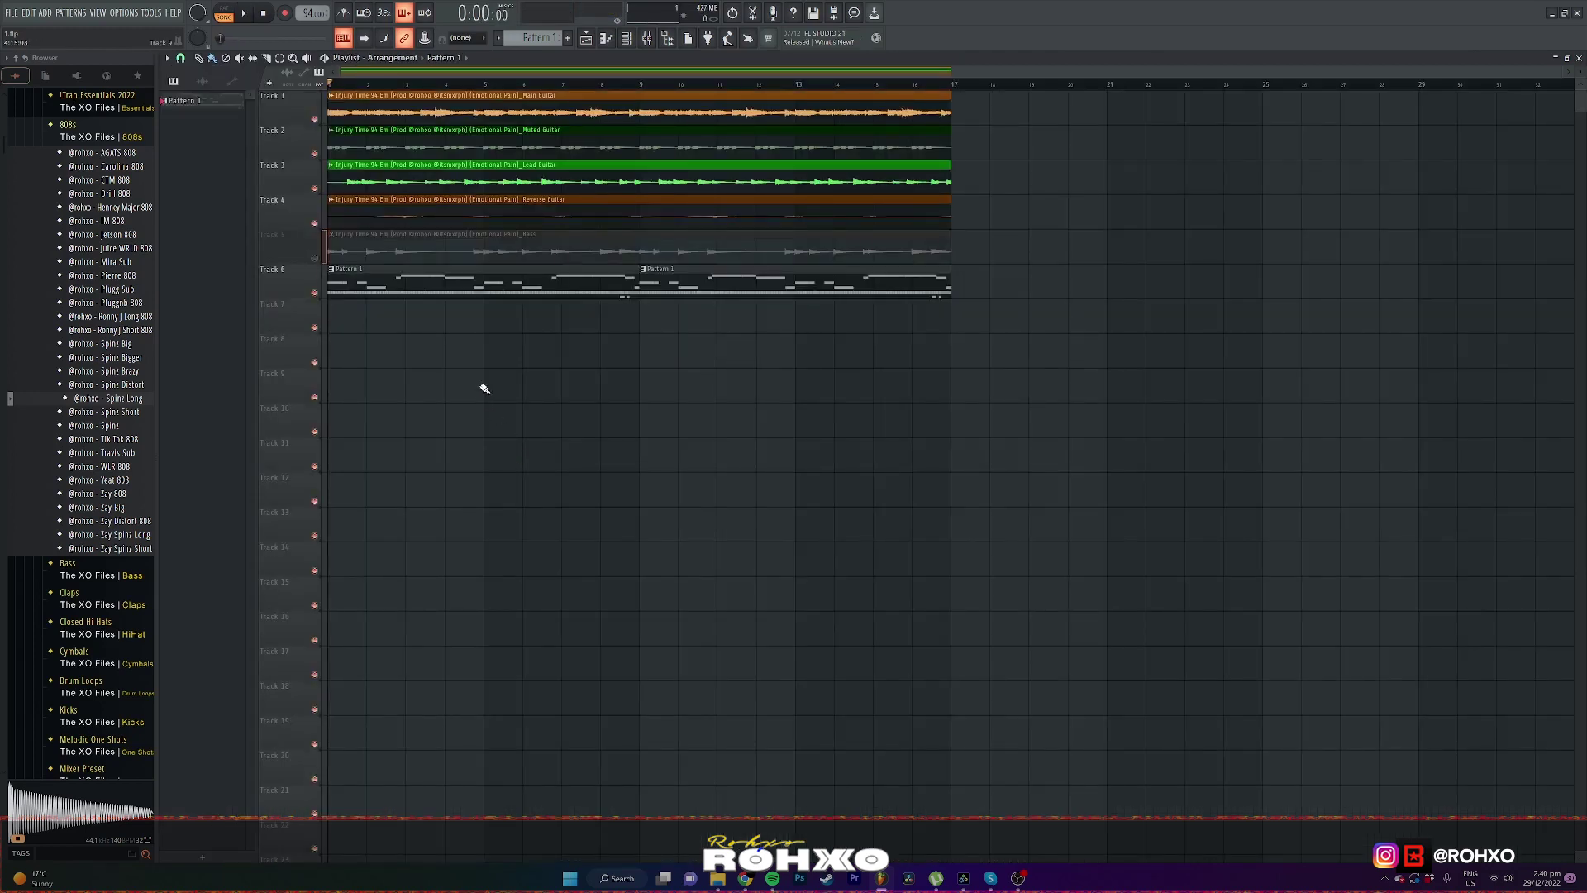
Lower the level of mixer Insert 8 slightly while playing the arrangement from the start
{"action": "left_click", "coordinate": [648, 39]}
{"action": "key", "text": "space"}
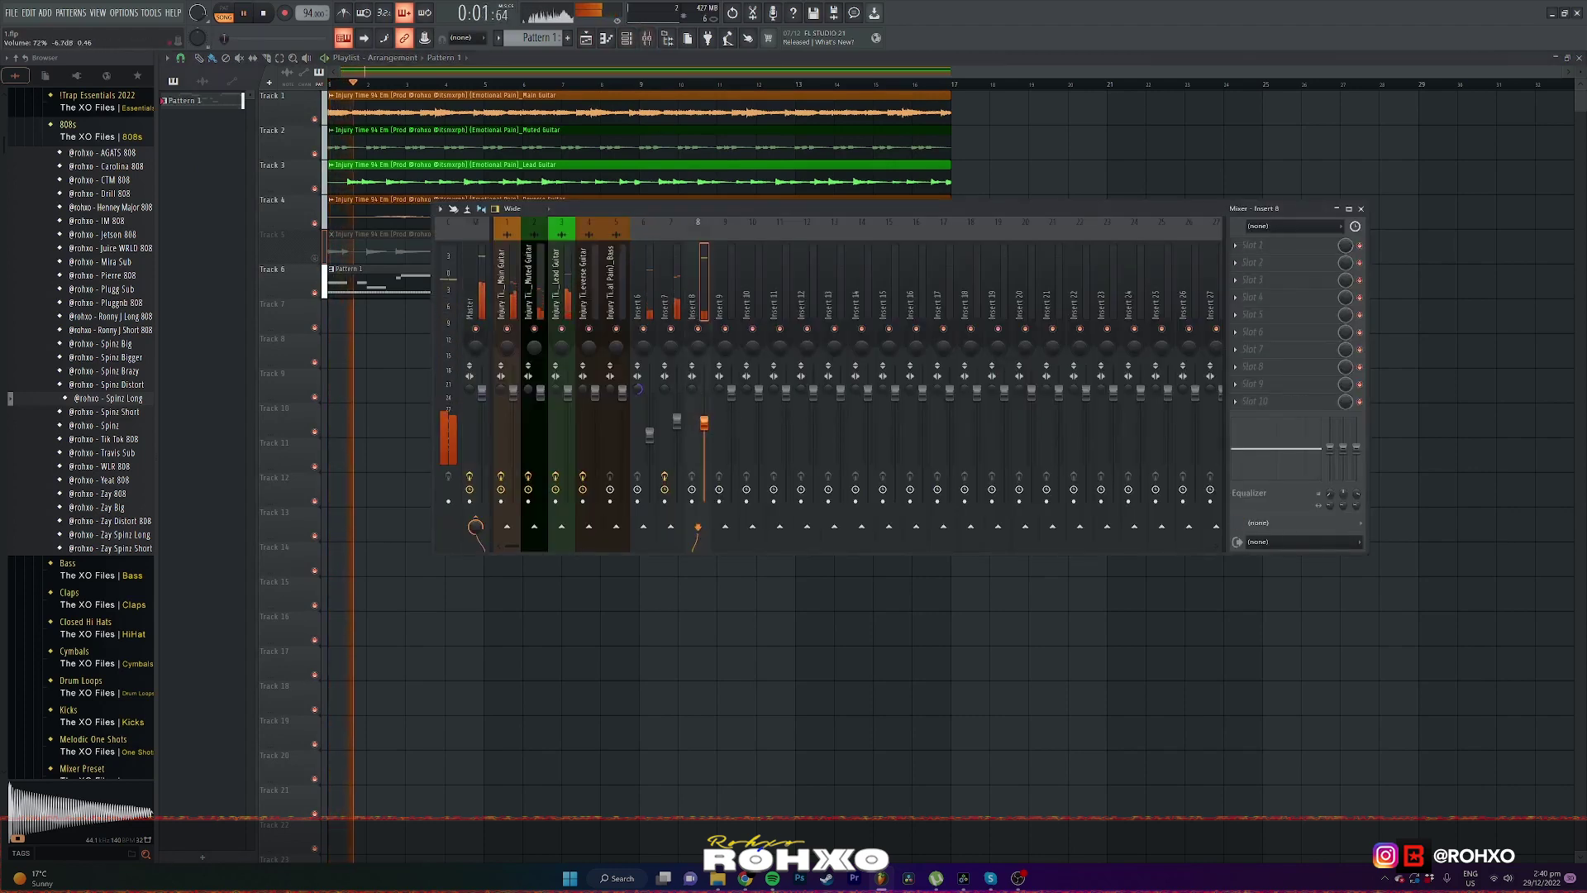
{"action": "left_click_drag", "start_coordinate": [704, 422], "coordinate": [705, 427]}
{"action": "key", "text": "space"}
{"action": "key", "text": "space"}
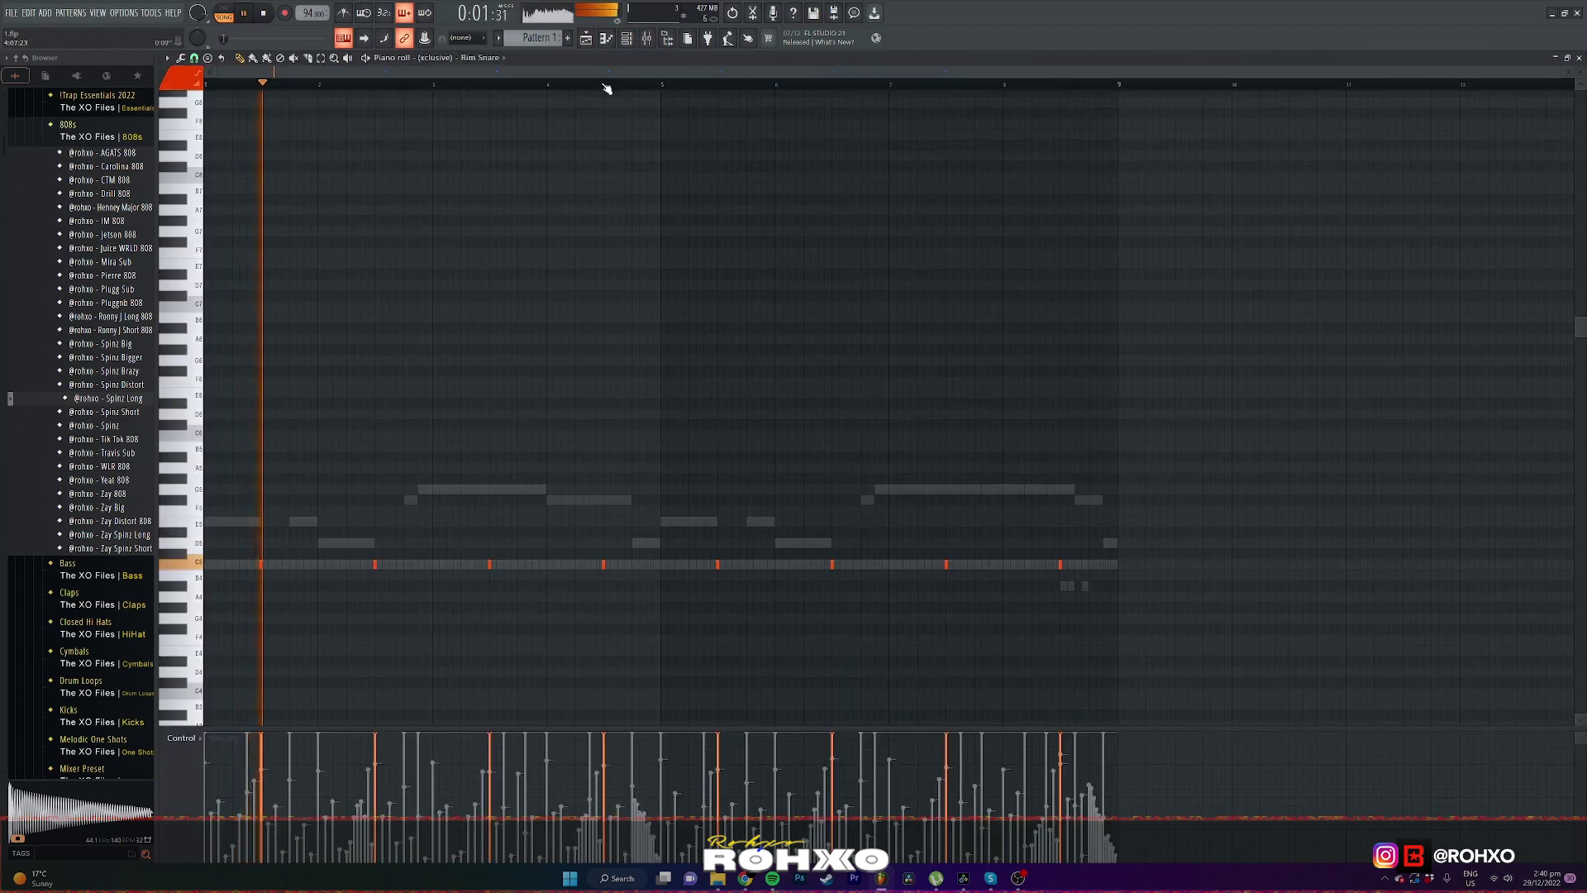
{"action": "left_click", "coordinate": [606, 38]}
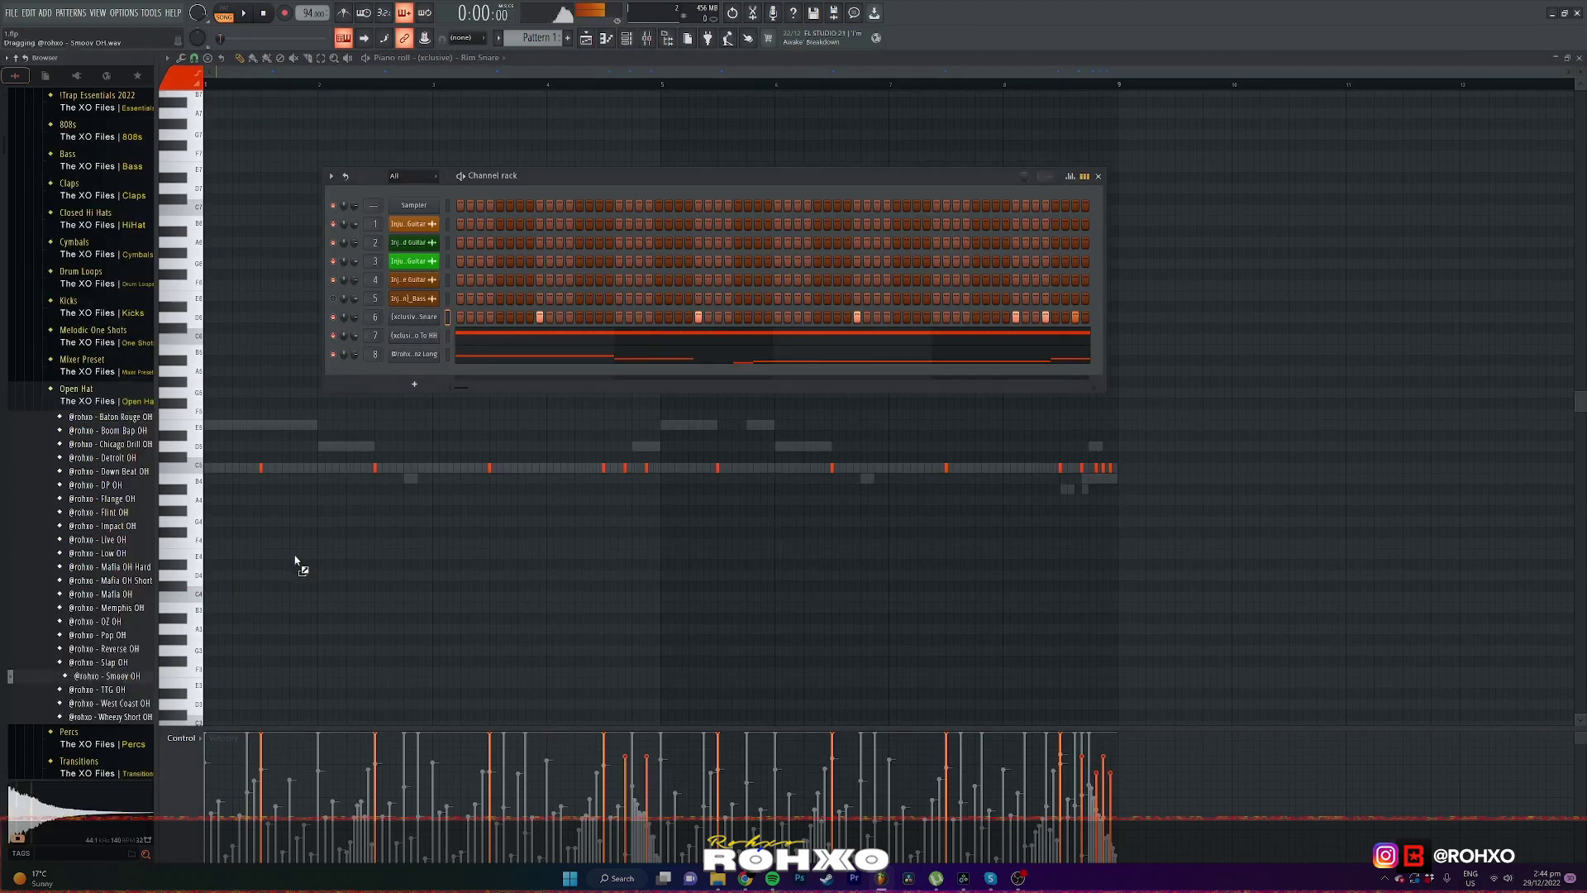
{"action": "left_click_drag", "start_coordinate": [295, 560], "coordinate": [380, 372]}
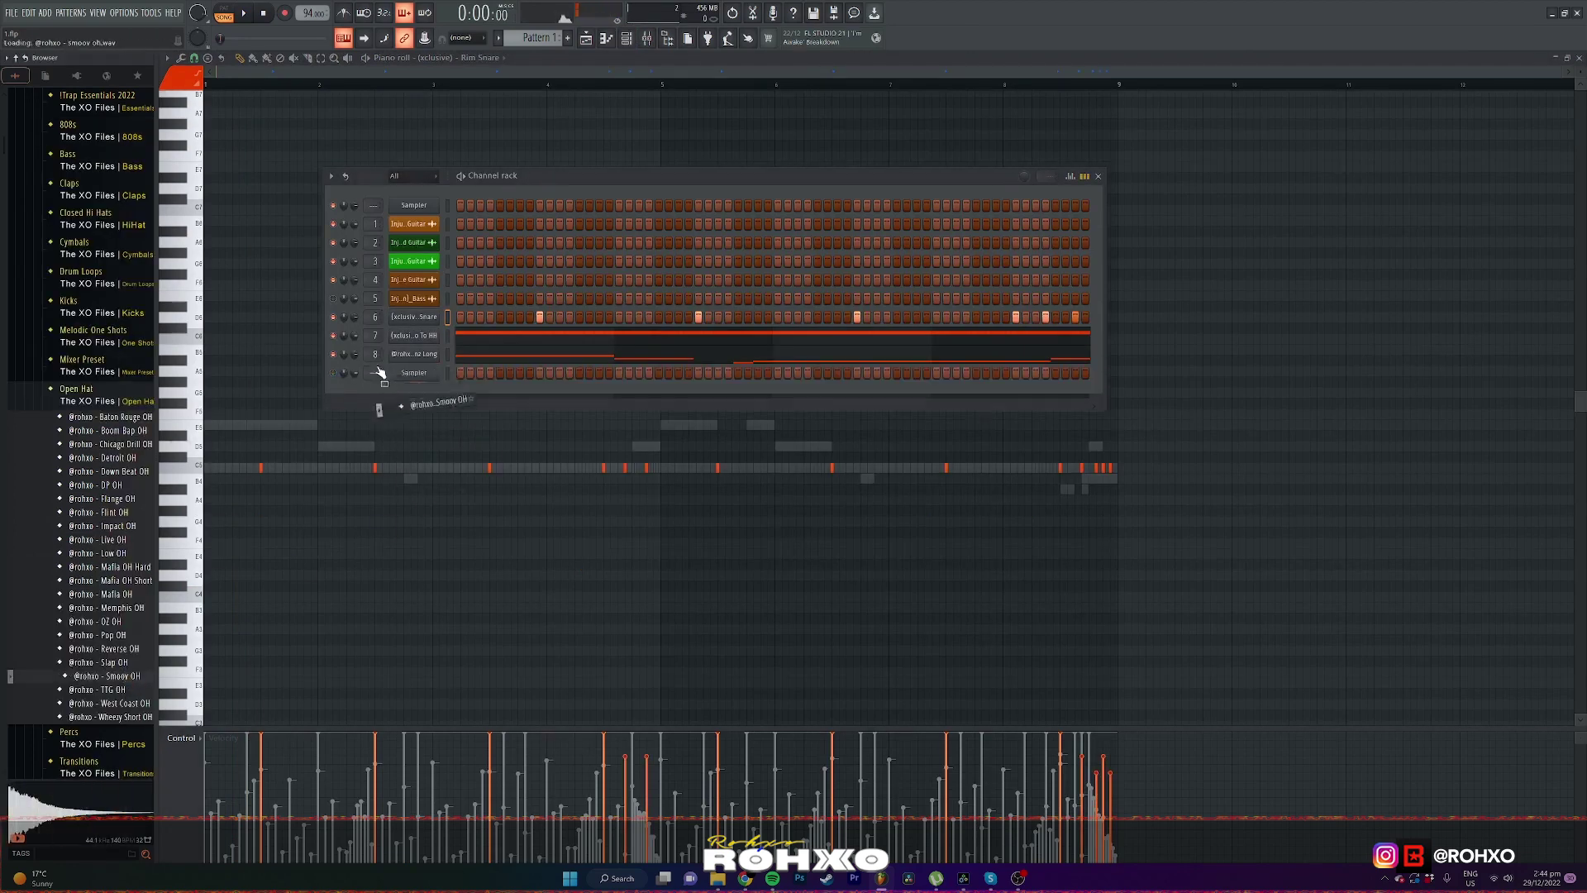
{"action": "right_click", "coordinate": [460, 380]}
{"action": "left_click", "coordinate": [458, 366]}
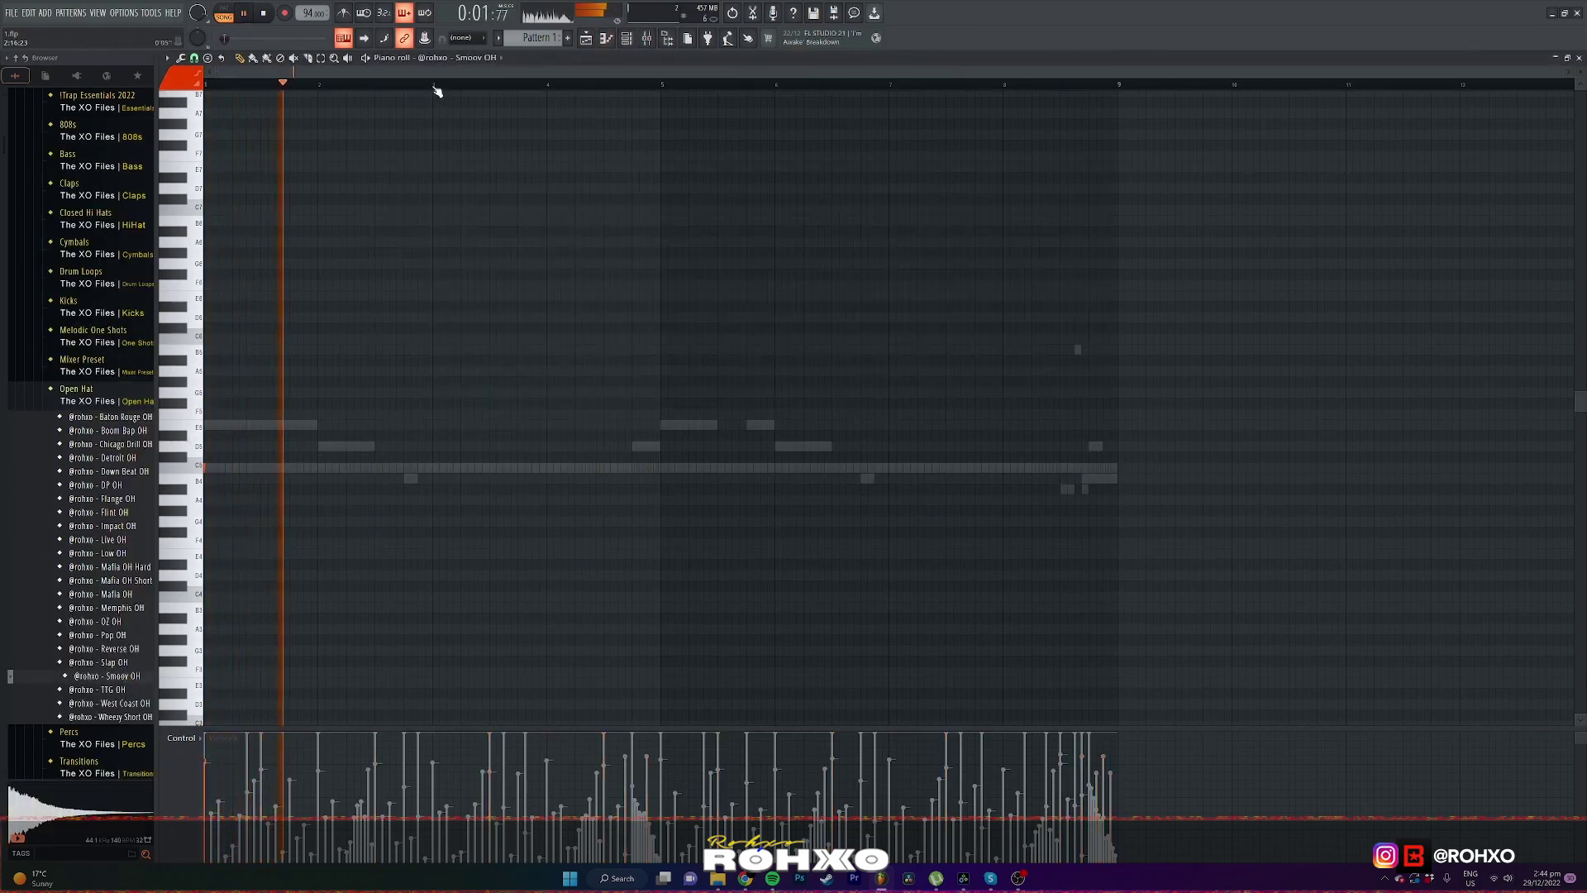
{"action": "key", "text": "space"}
{"action": "key", "text": "F9"}
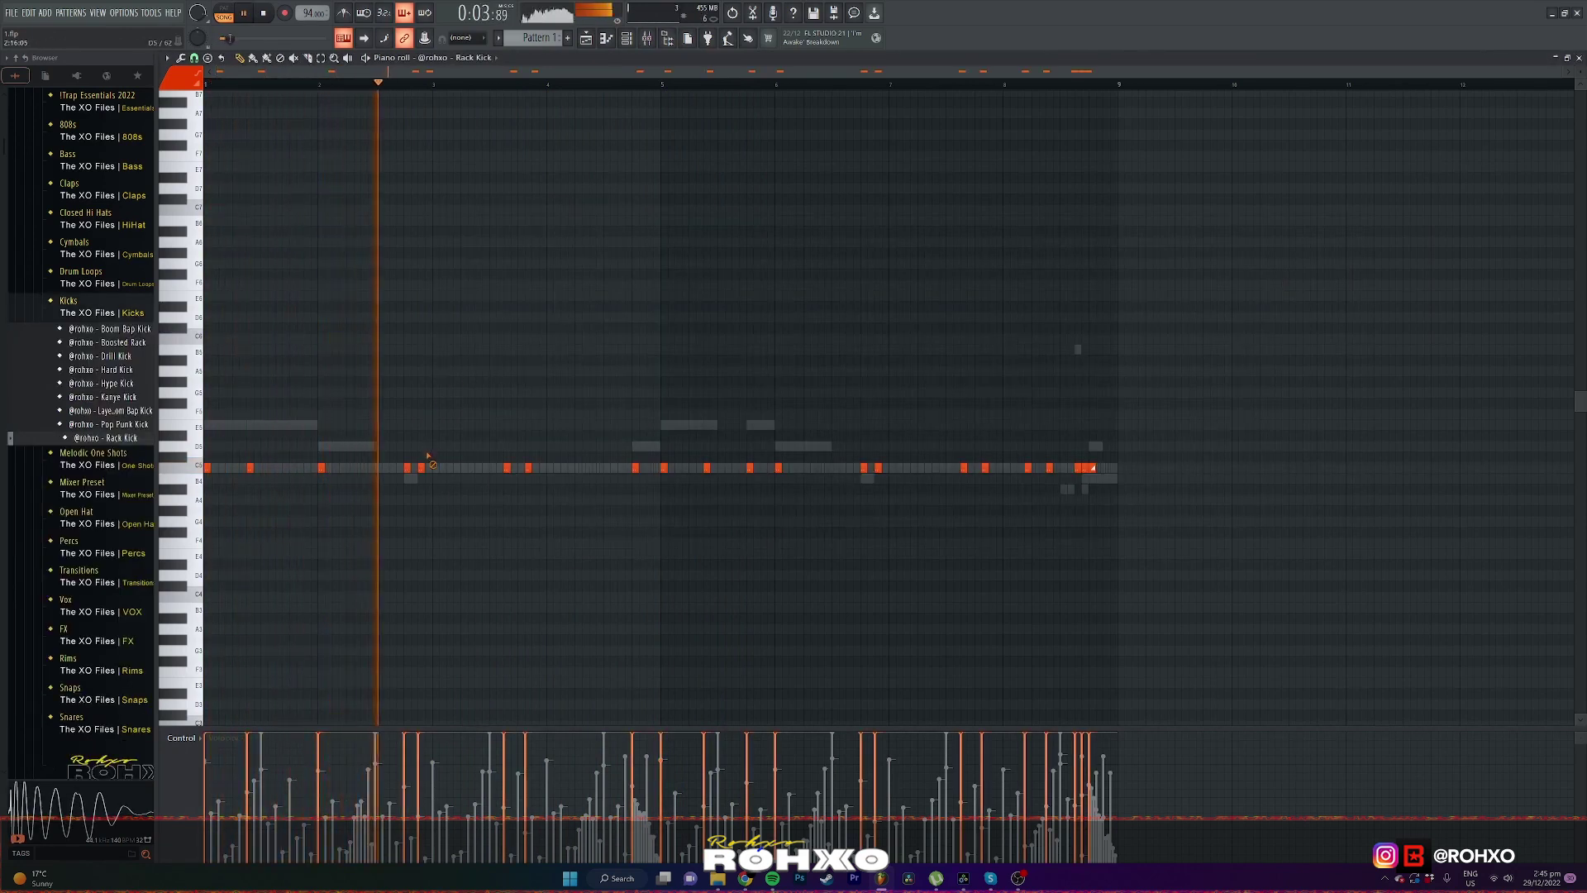
Remove the extra Rack Kick hits near the ends of bars 2 and 6
{"action": "right_click", "coordinate": [423, 467]}
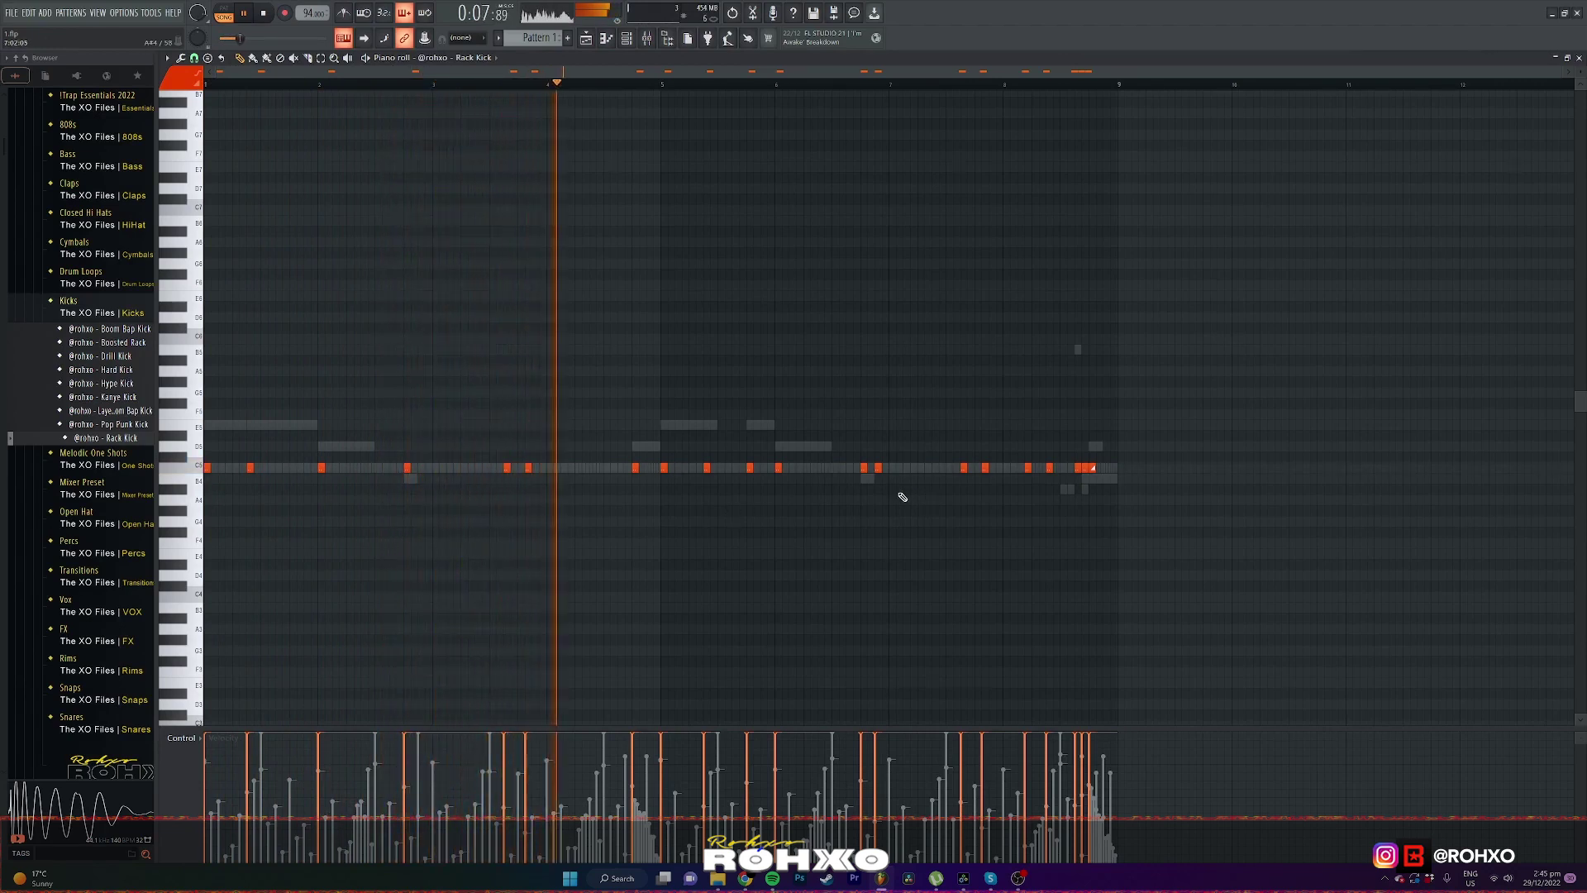
{"action": "right_click", "coordinate": [878, 467]}
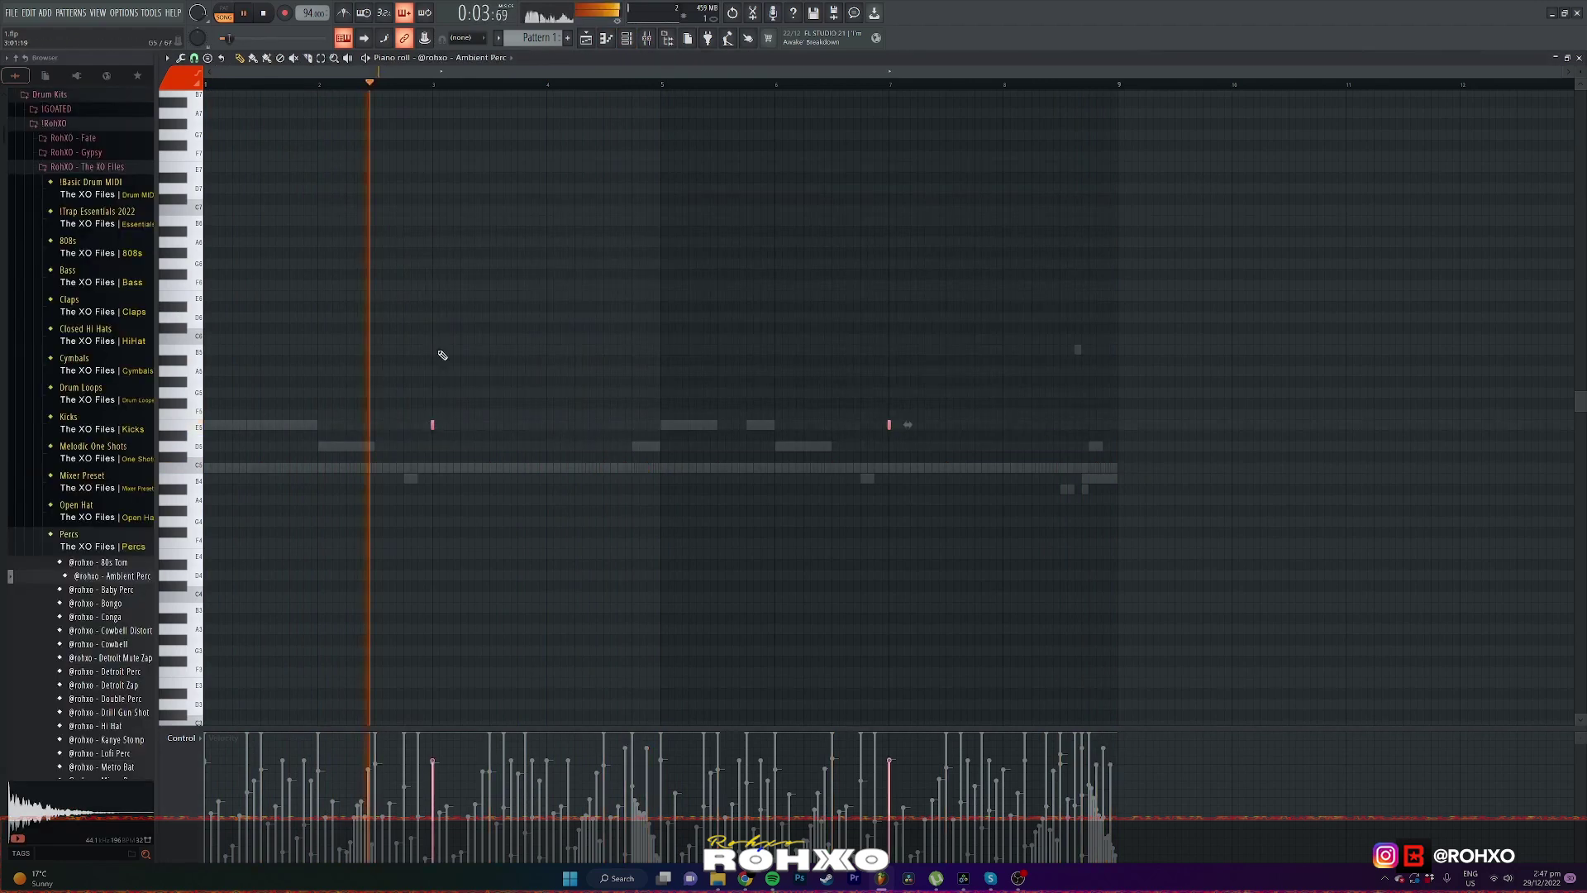
Balance the Ambient Perc level on mixer Insert 12, boost its high EQ band, and select its channel in the channel rack
{"action": "left_click_drag", "start_coordinate": [816, 461], "coordinate": [815, 430]}
{"action": "left_click_drag", "start_coordinate": [1356, 448], "coordinate": [1356, 438]}
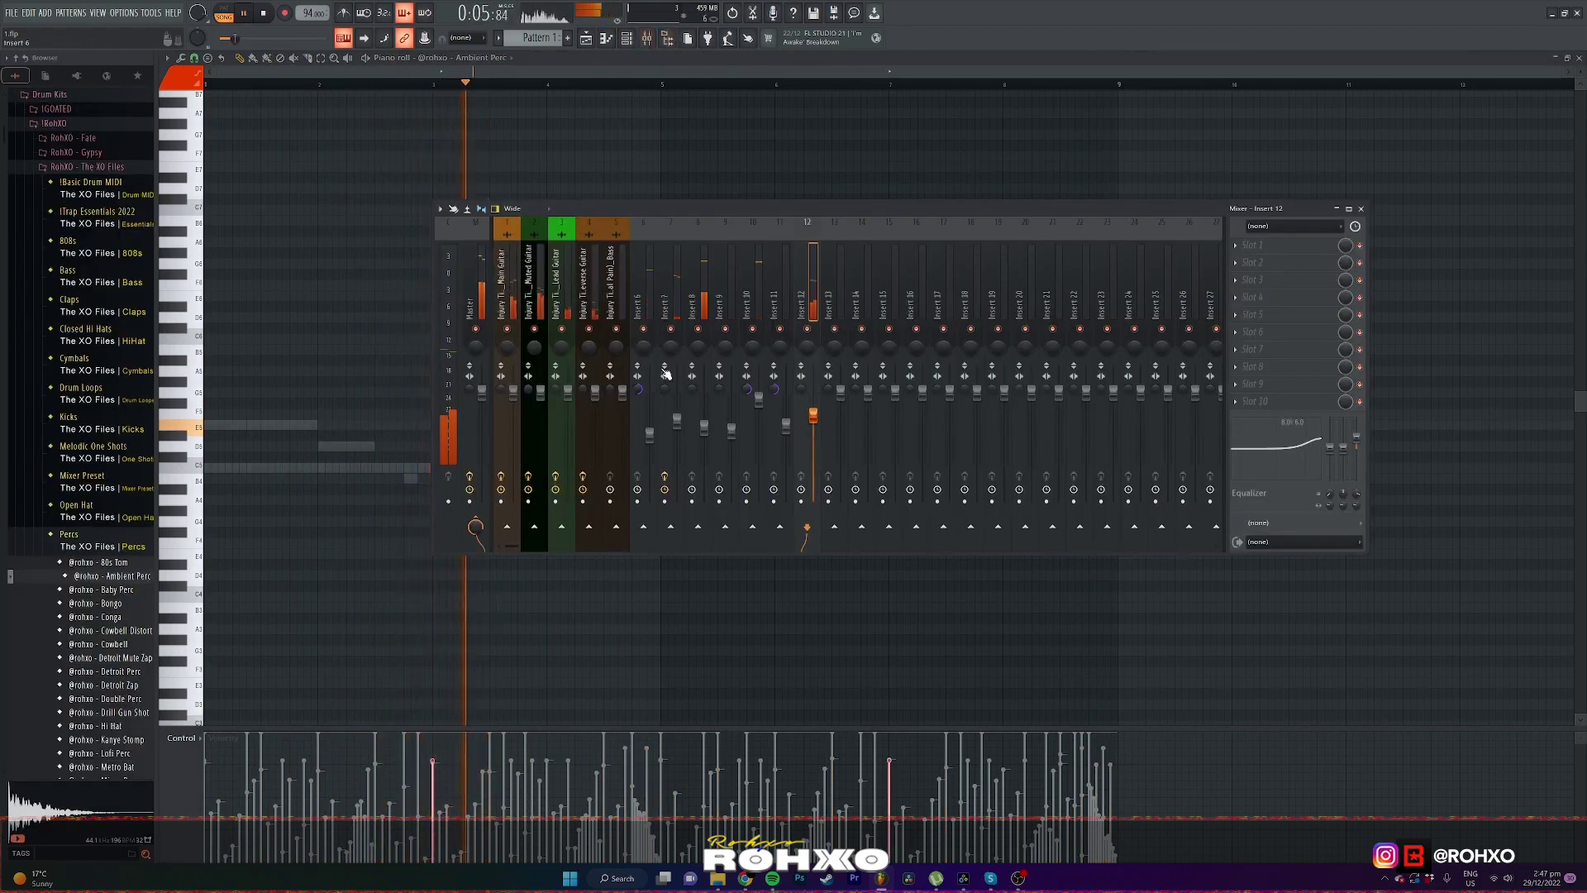
{"action": "left_click_drag", "start_coordinate": [812, 416], "coordinate": [813, 425]}
{"action": "left_click", "coordinate": [631, 40]}
{"action": "left_click", "coordinate": [627, 38]}
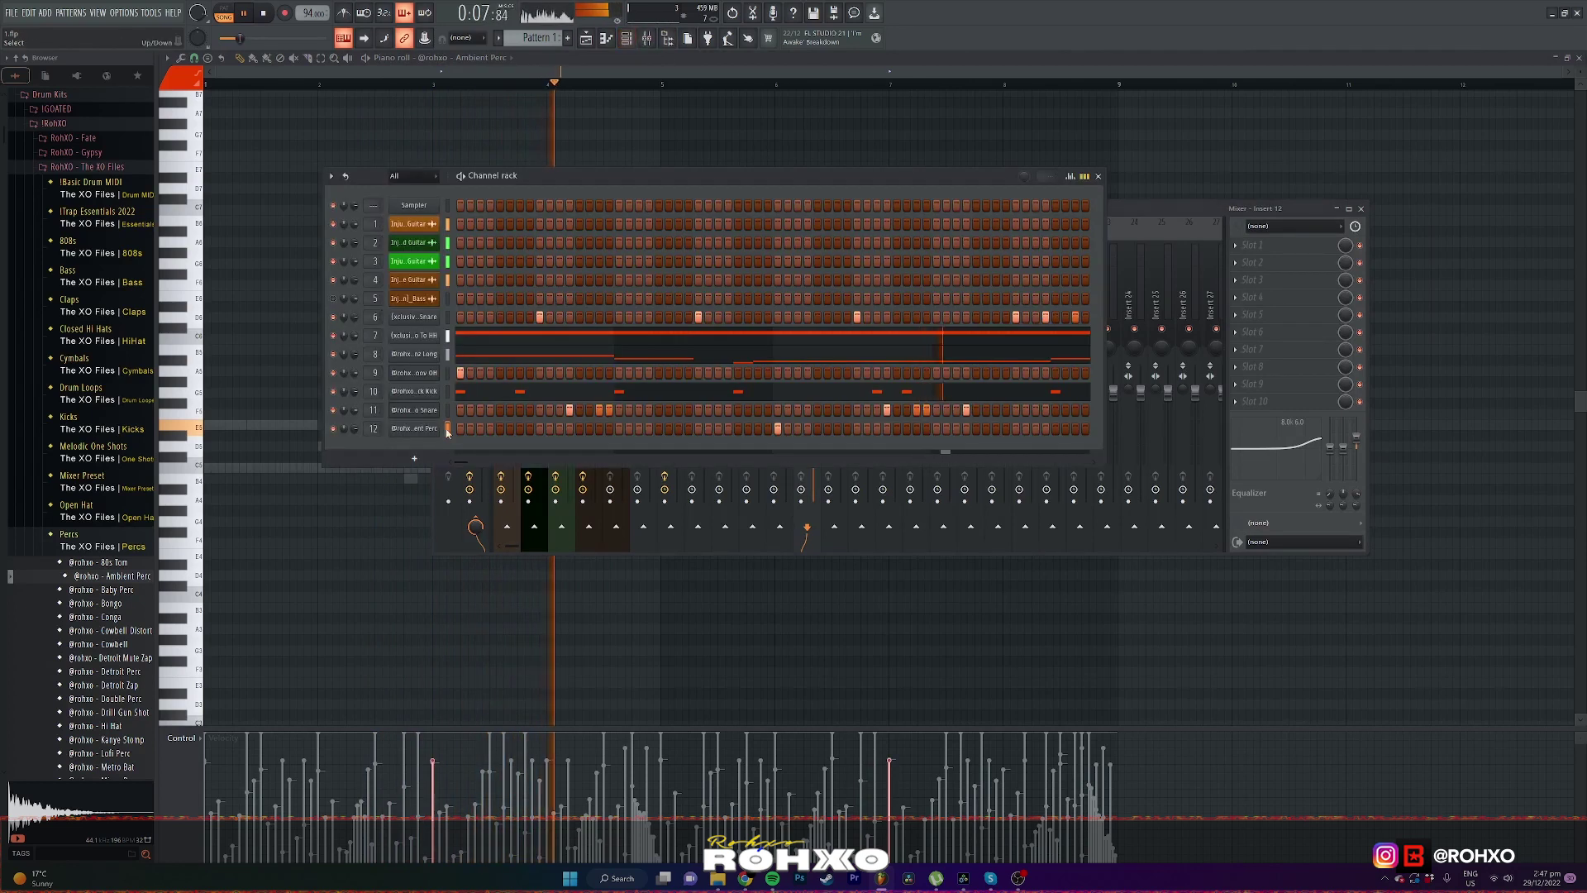
{"action": "left_click", "coordinate": [414, 429]}
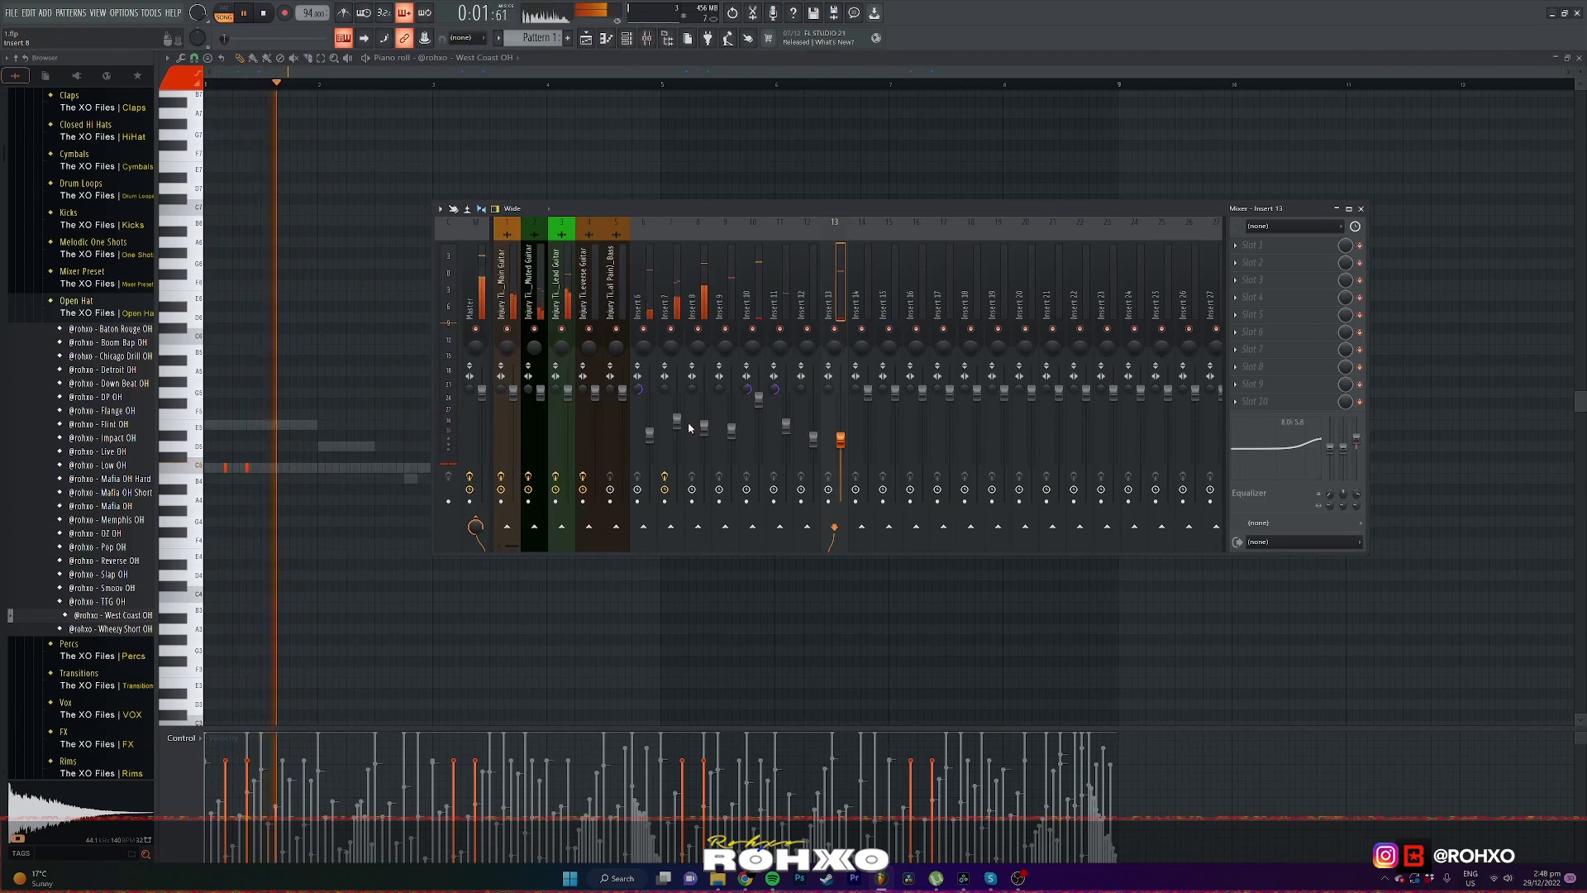
Lower the open hat's level on mixer Insert 13 slightly and close the mixer
{"action": "left_click_drag", "start_coordinate": [840, 441], "coordinate": [841, 444]}
{"action": "key", "text": "F9"}
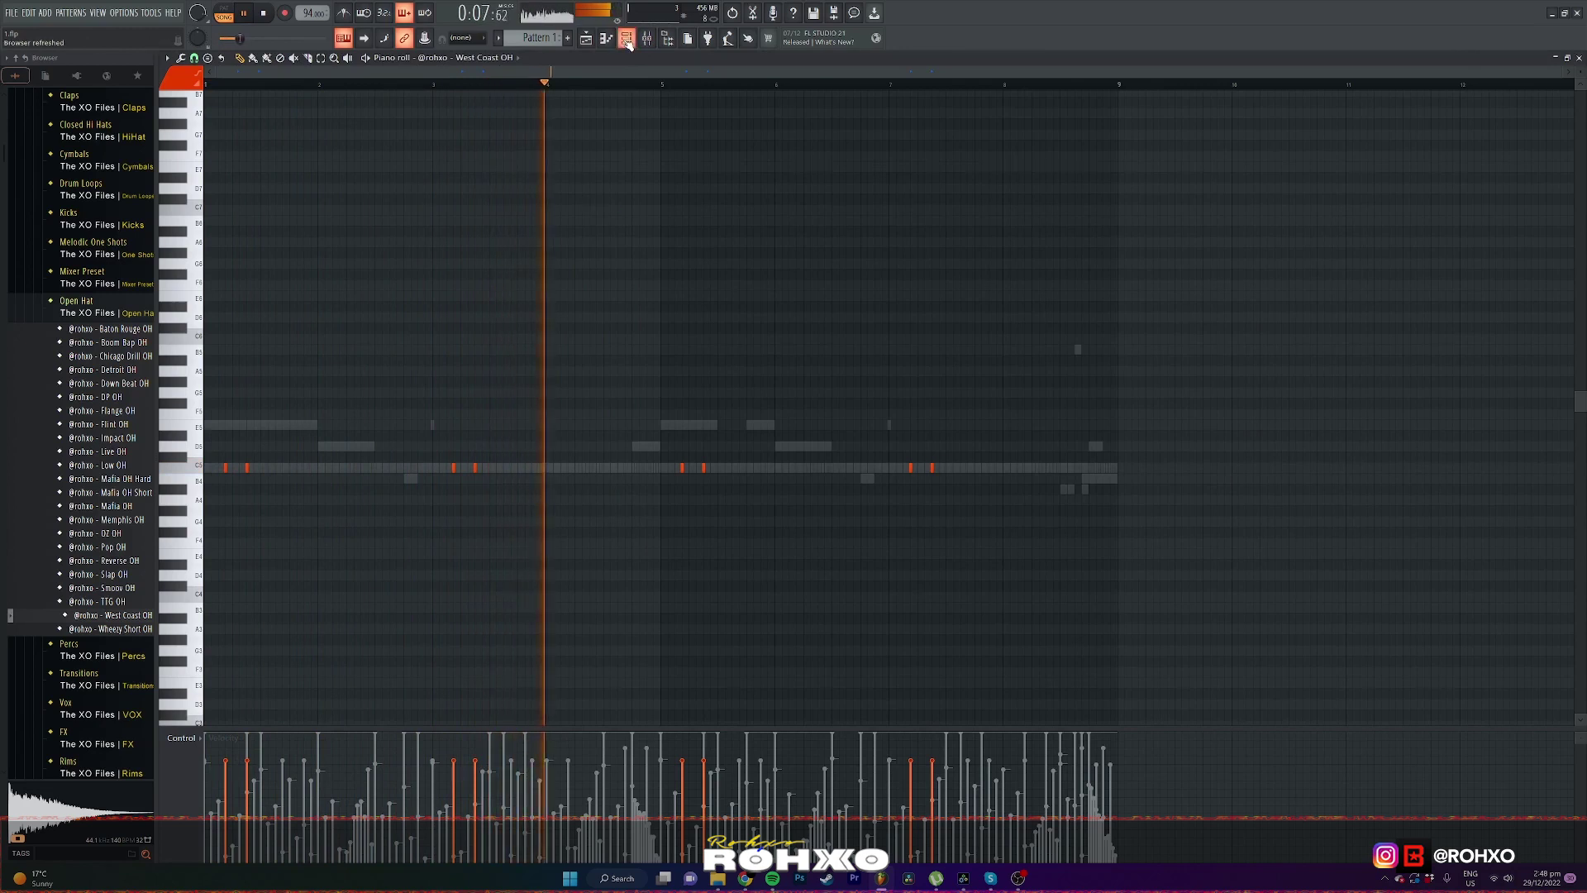
{"action": "key", "text": "F6"}
{"action": "key", "text": "F6"}
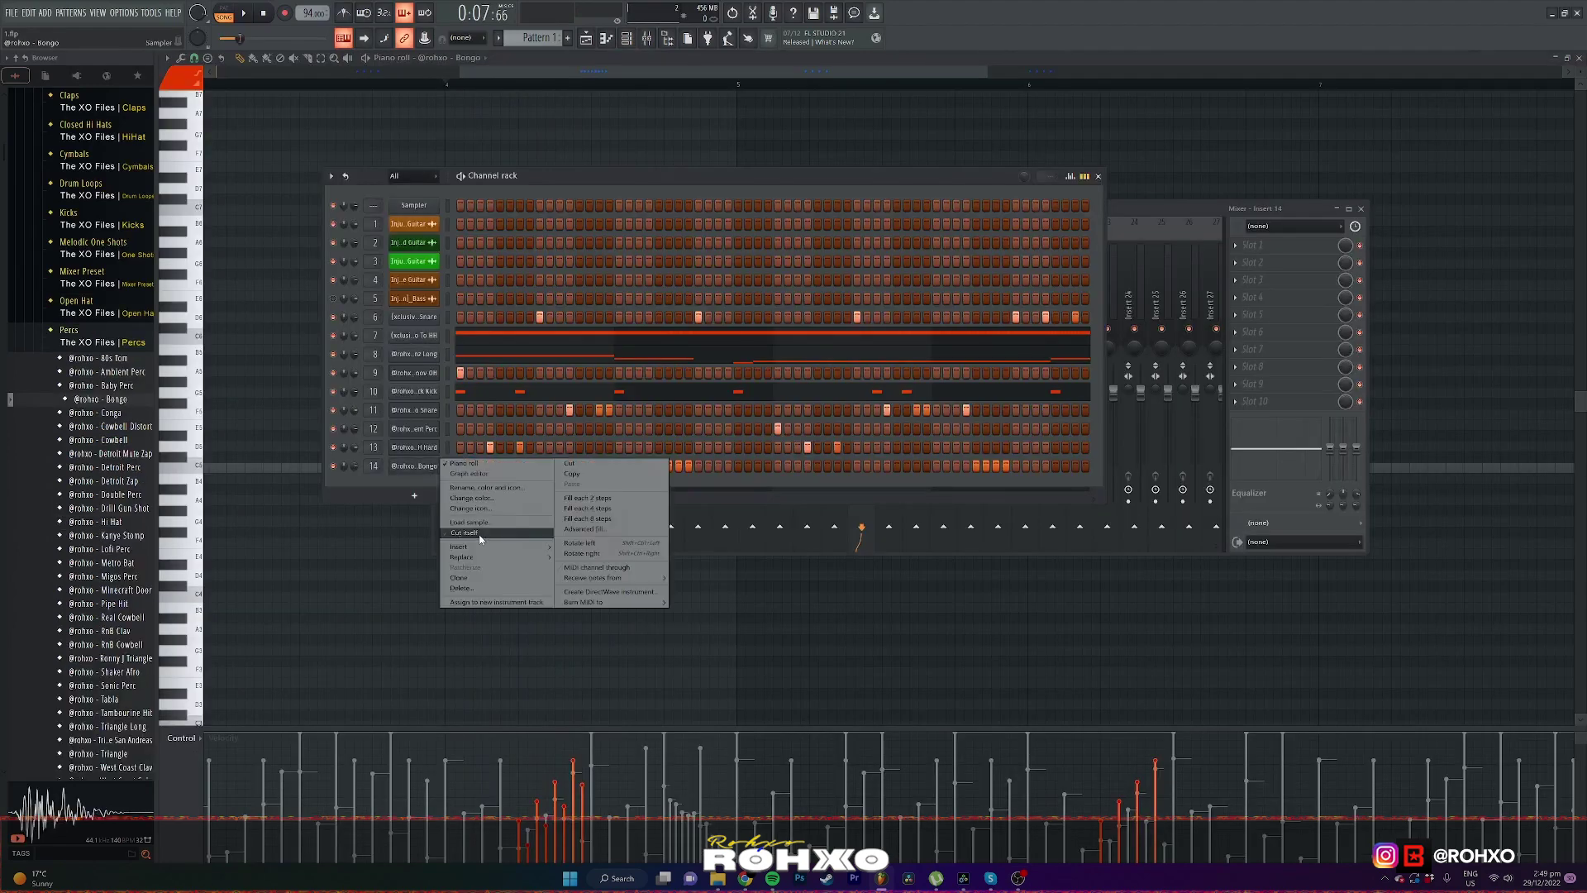
Delete the Bongo hits in bars 6 and 8, and select bars 1 to 4 of the pattern
{"action": "left_click", "coordinate": [479, 538]}
{"action": "right_click", "coordinate": [752, 631]}
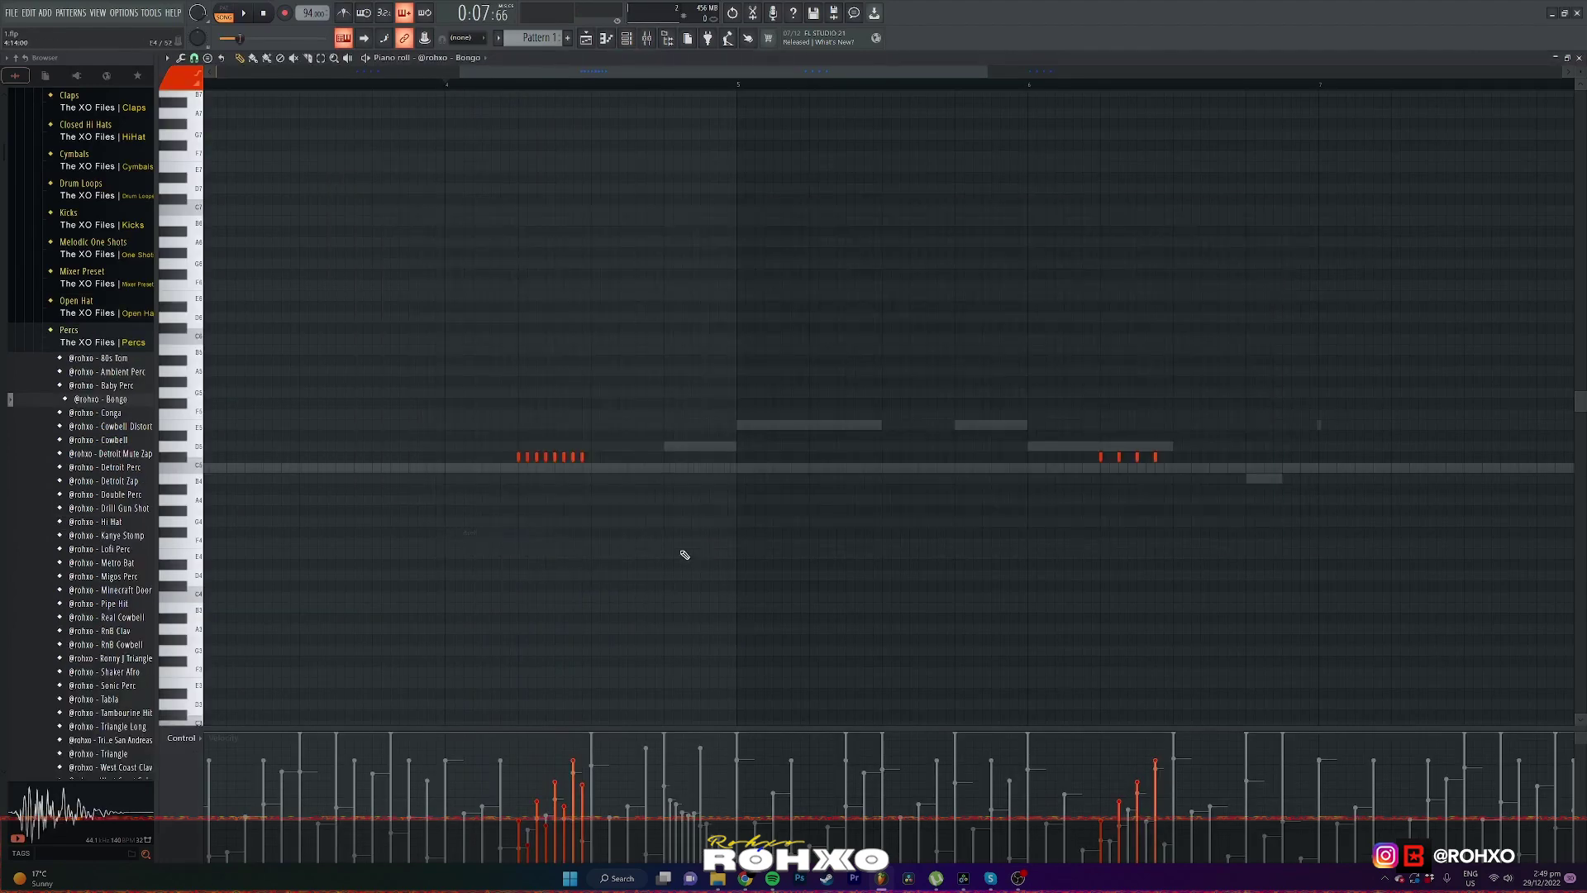
{"action": "key", "text": "space"}
{"action": "scroll", "coordinate": [702, 478], "scroll_direction": "down", "scroll_amount": 3}
{"action": "right_click", "coordinate": [837, 457]}
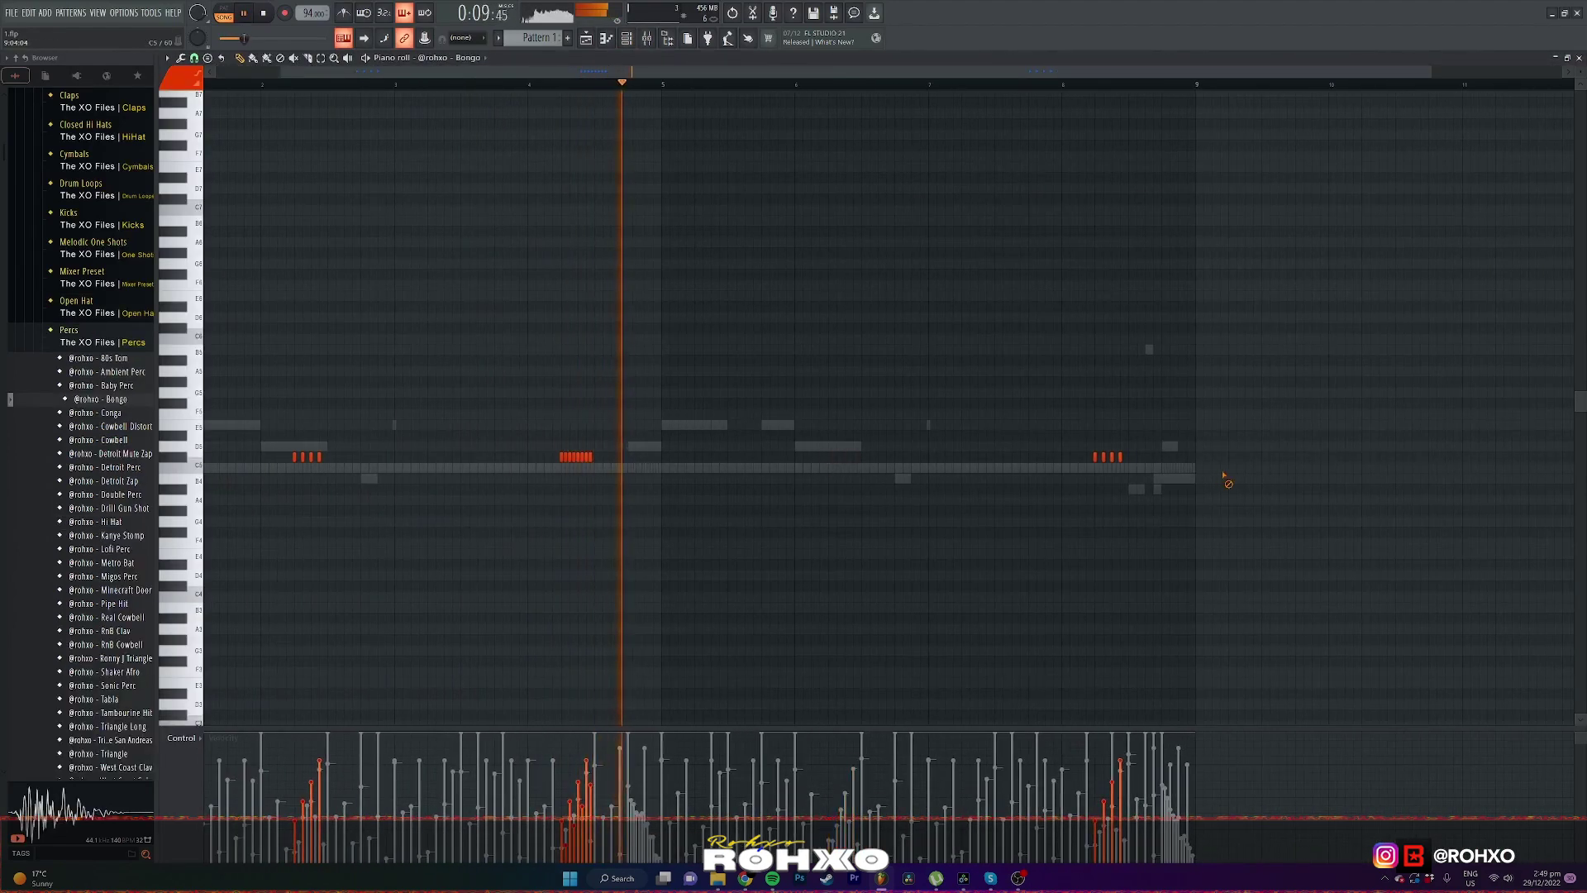
{"action": "right_click", "coordinate": [1104, 457]}
{"action": "left_click_drag", "start_coordinate": [665, 84], "coordinate": [638, 92]}
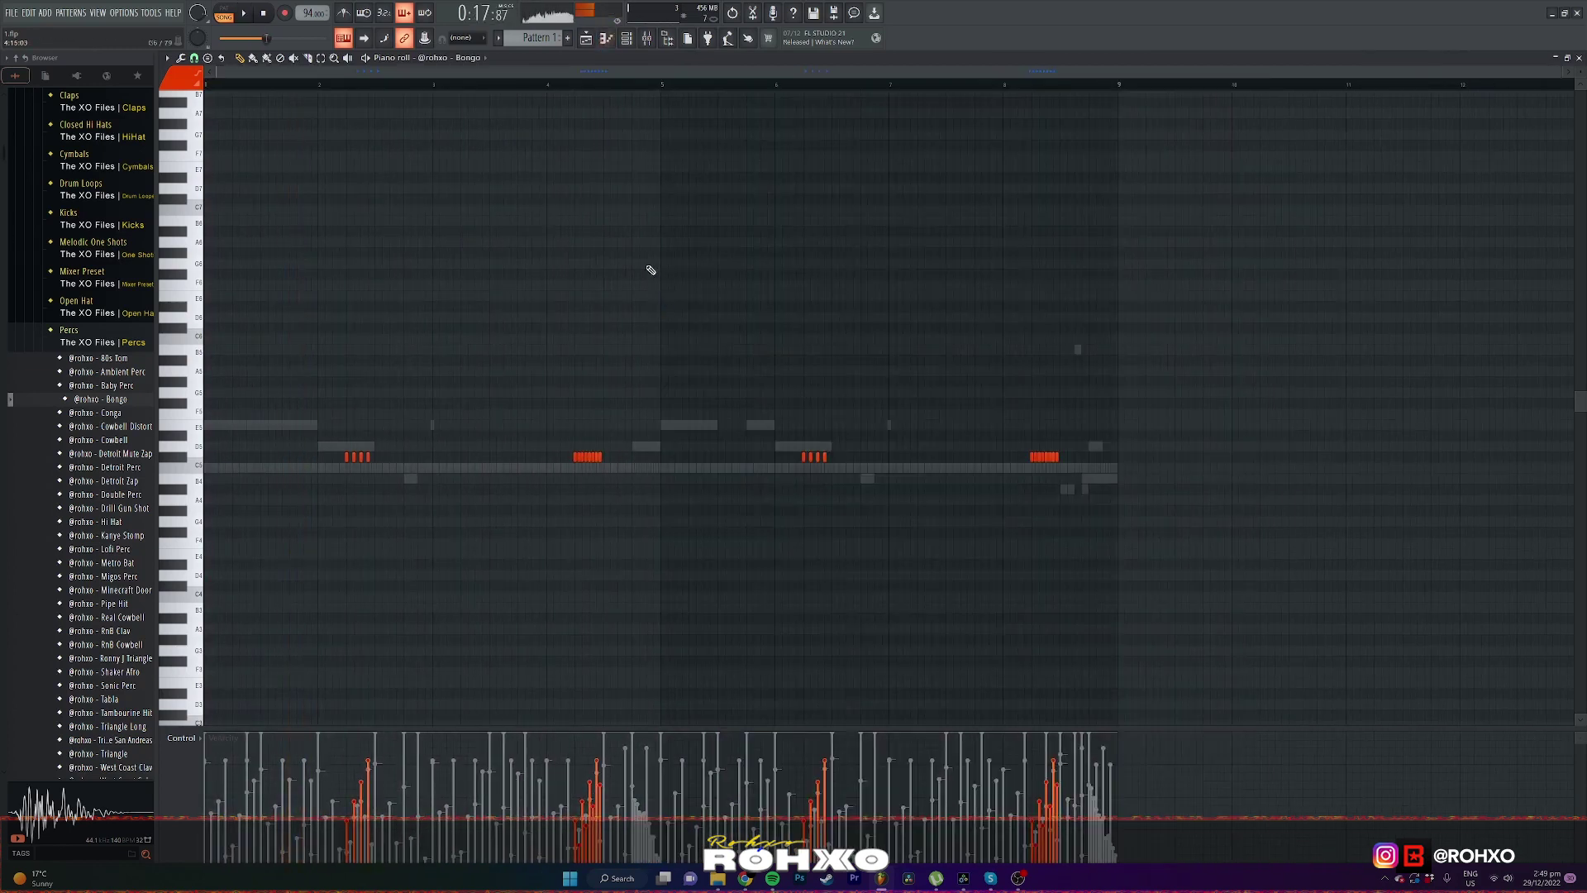
{"action": "key", "text": "space"}
Save the project and split Pattern 1 by channel in the playlist
{"action": "key", "text": "ctrl+s"}
{"action": "left_click", "coordinate": [585, 38]}
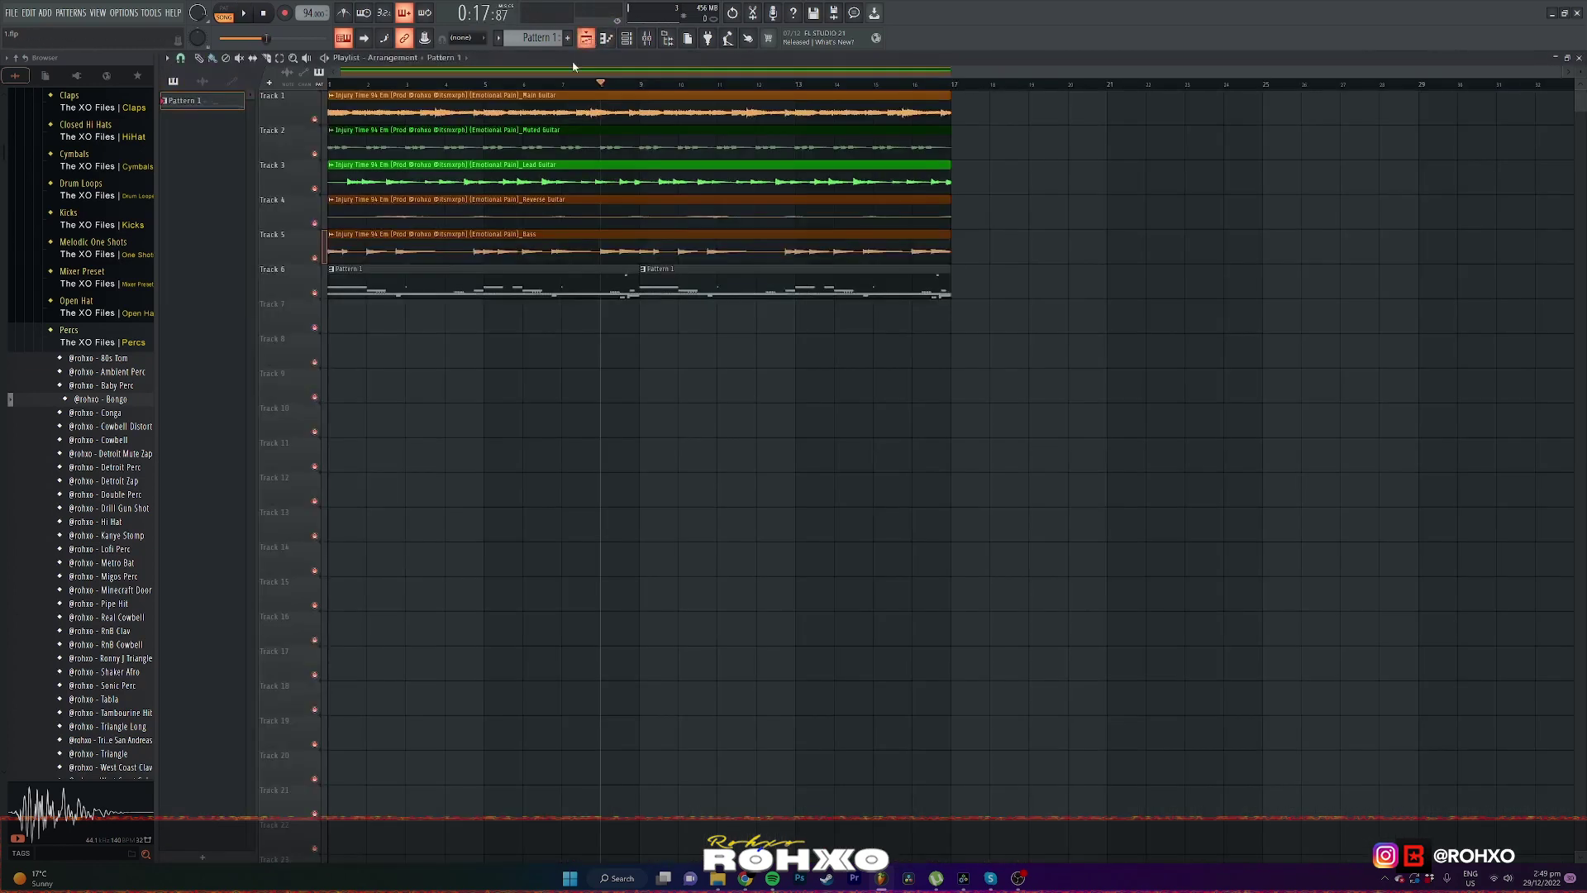
{"action": "left_click", "coordinate": [80, 13]}
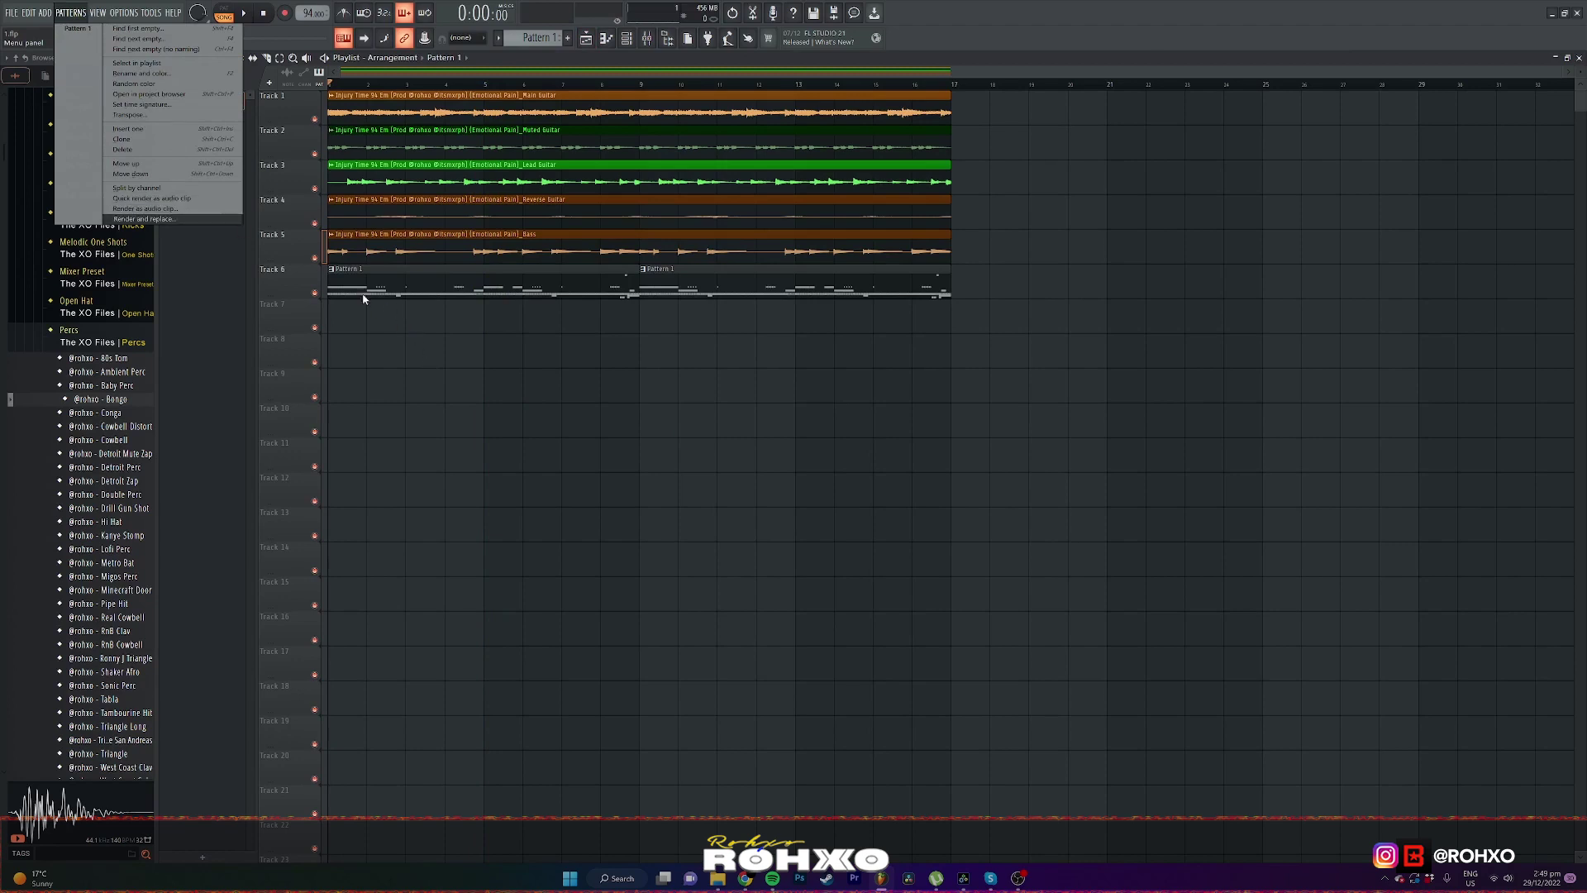
{"action": "left_click", "coordinate": [226, 192]}
{"action": "key", "text": "space"}
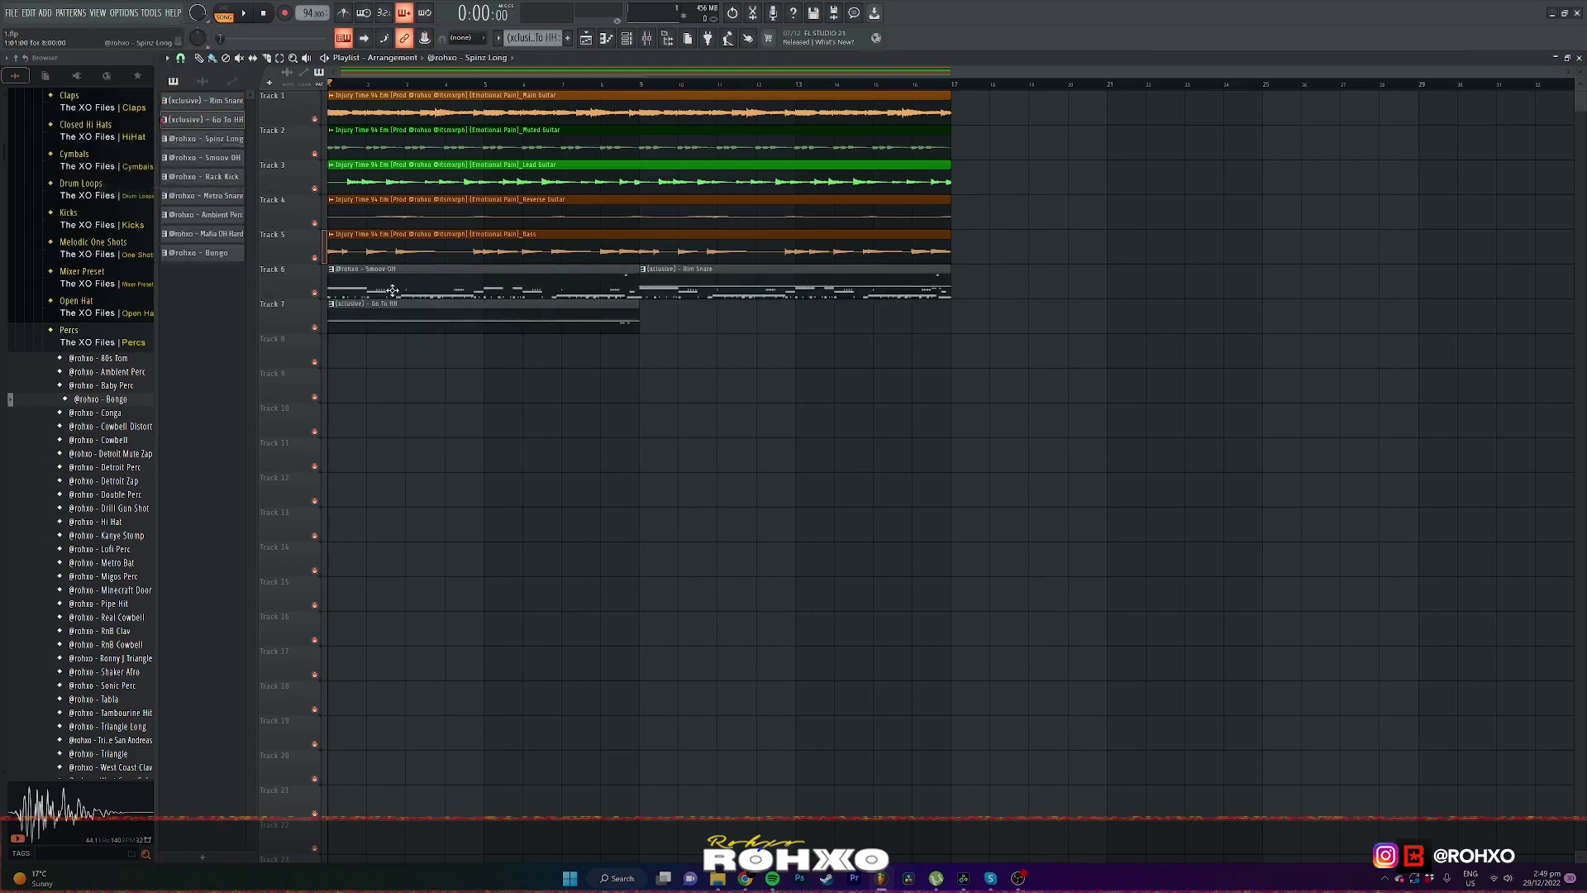
Extend the Ambient Perc clip on Track 12 to the end of bar 8 and duplicate the eight-bar section
{"action": "left_click_drag", "start_coordinate": [615, 494], "coordinate": [639, 494]}
{"action": "key", "text": "ctrl+b"}
Match the Lead Guitar's mixer volume to the other guitar tracks and lower the level of Insert 6
{"action": "key", "text": "space"}
{"action": "key", "text": "F9"}
{"action": "right_click", "coordinate": [567, 390]}
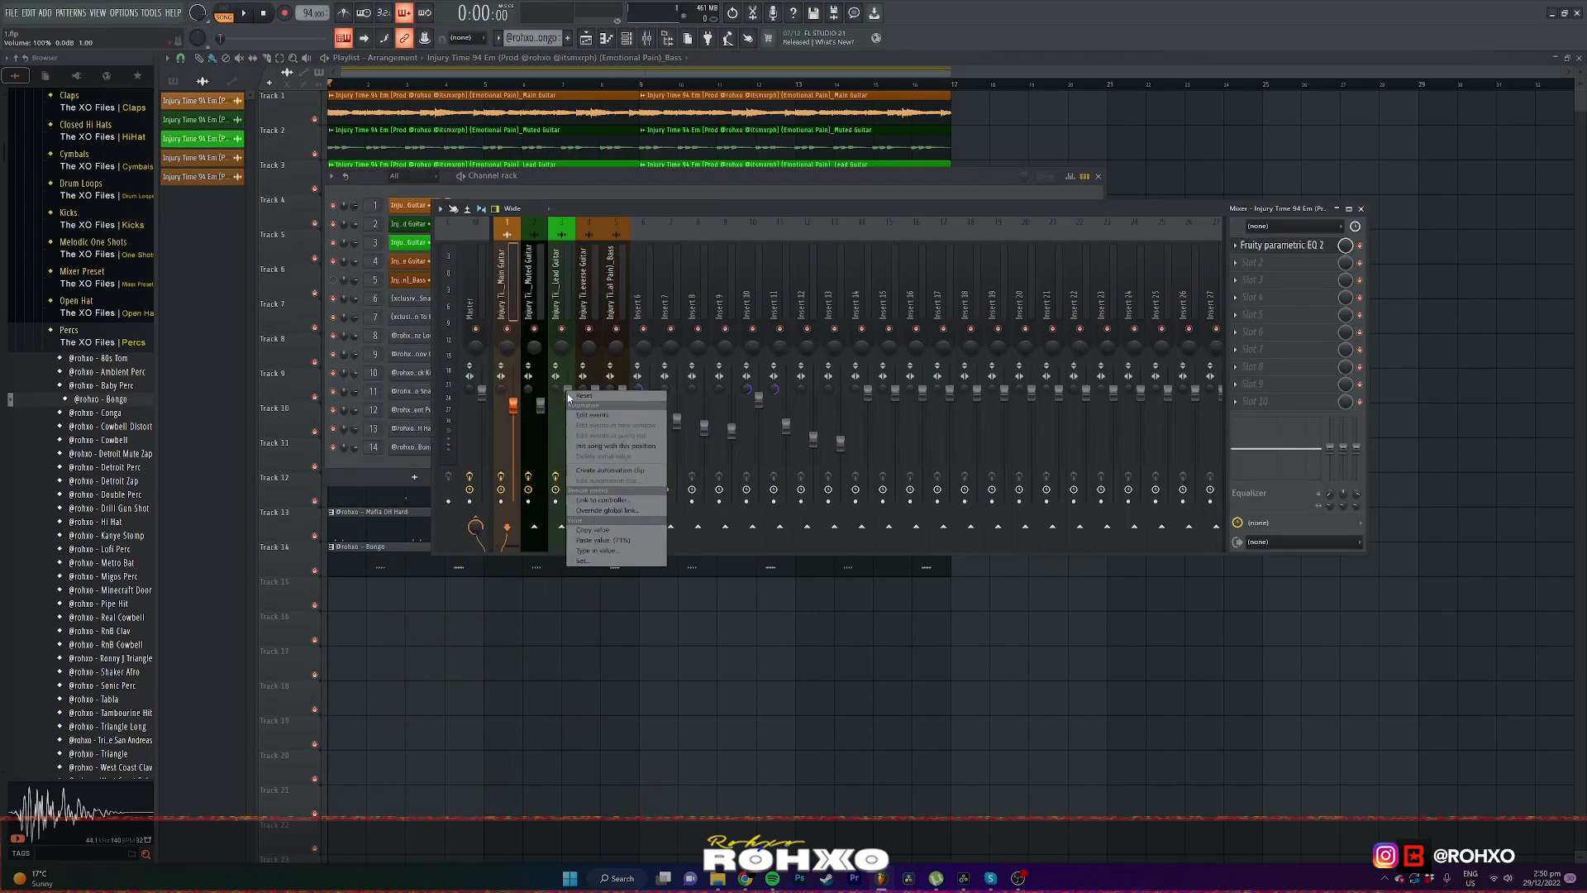
{"action": "left_click", "coordinate": [609, 503]}
{"action": "left_click_drag", "start_coordinate": [650, 432], "coordinate": [649, 450]}
{"action": "left_click", "coordinate": [705, 428]}
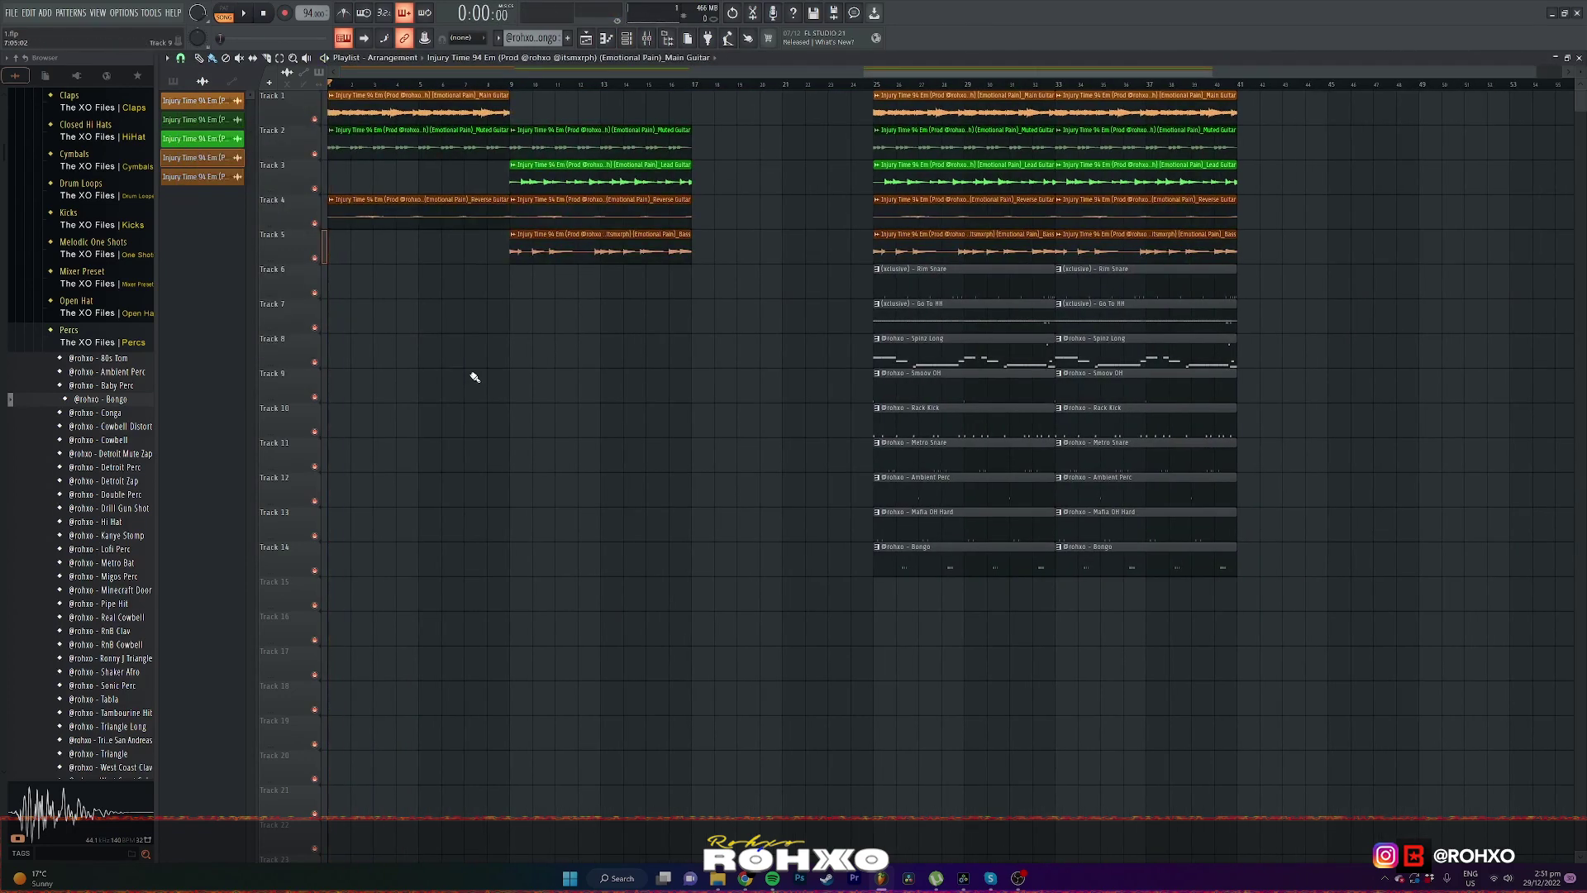
{"action": "key", "text": "space"}
{"action": "key", "text": "space"}
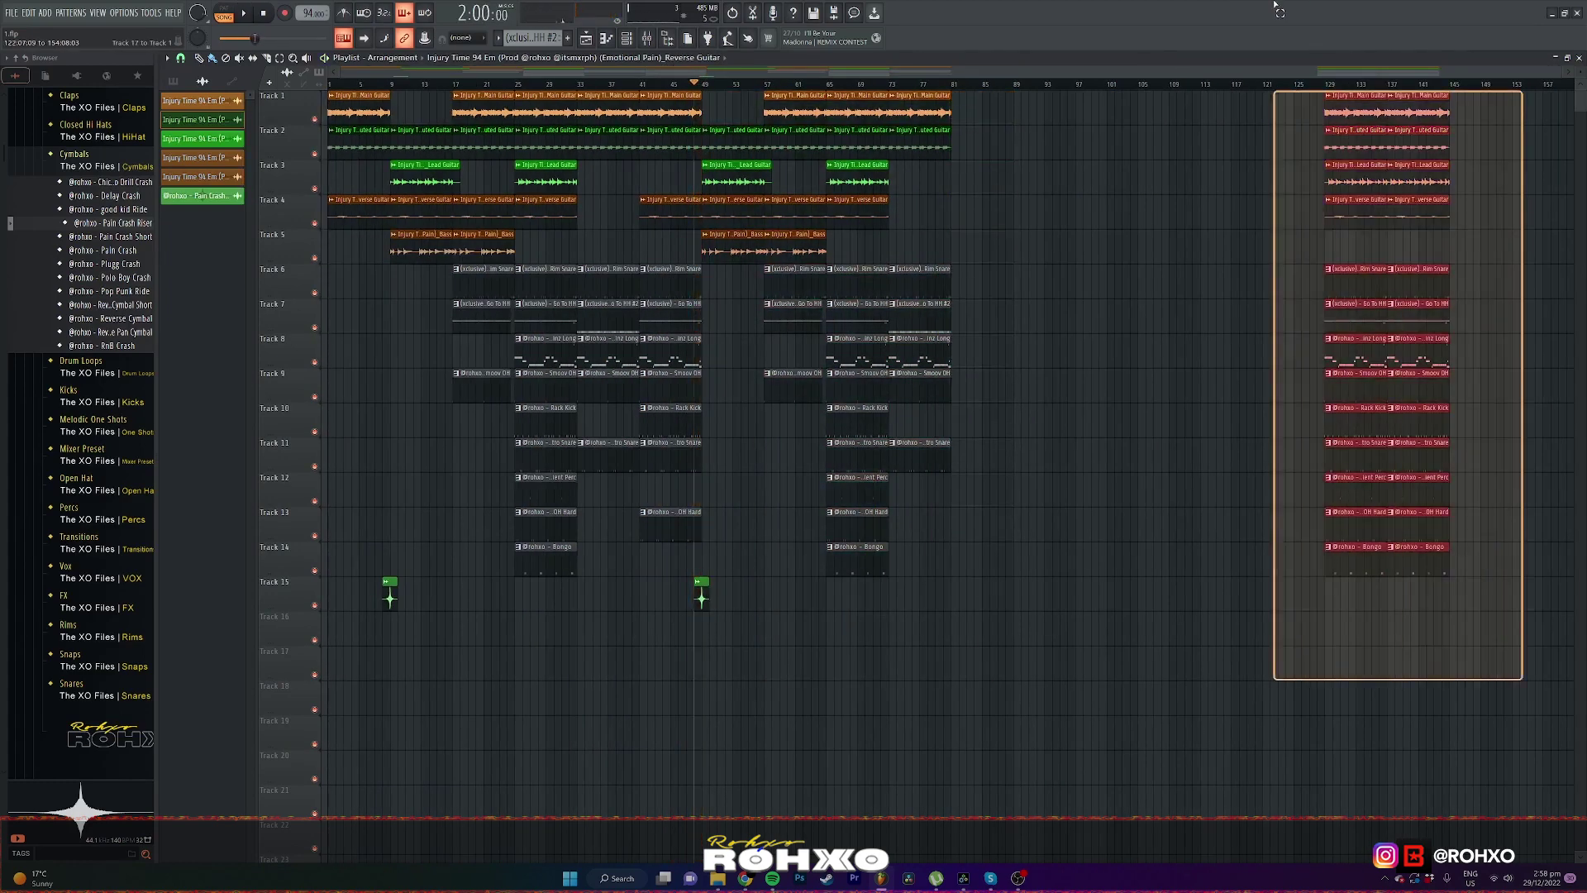
Delete the leftover block of clips around bar 129, beyond the end of the arrangement
{"action": "left_click_drag", "start_coordinate": [1274, 4], "coordinate": [1270, 8]}
{"action": "key", "text": "Delete"}
{"action": "scroll", "coordinate": [1129, 306], "scroll_direction": "up", "scroll_amount": 3}
{"action": "scroll", "coordinate": [1103, 496], "scroll_direction": "down", "scroll_amount": 1}
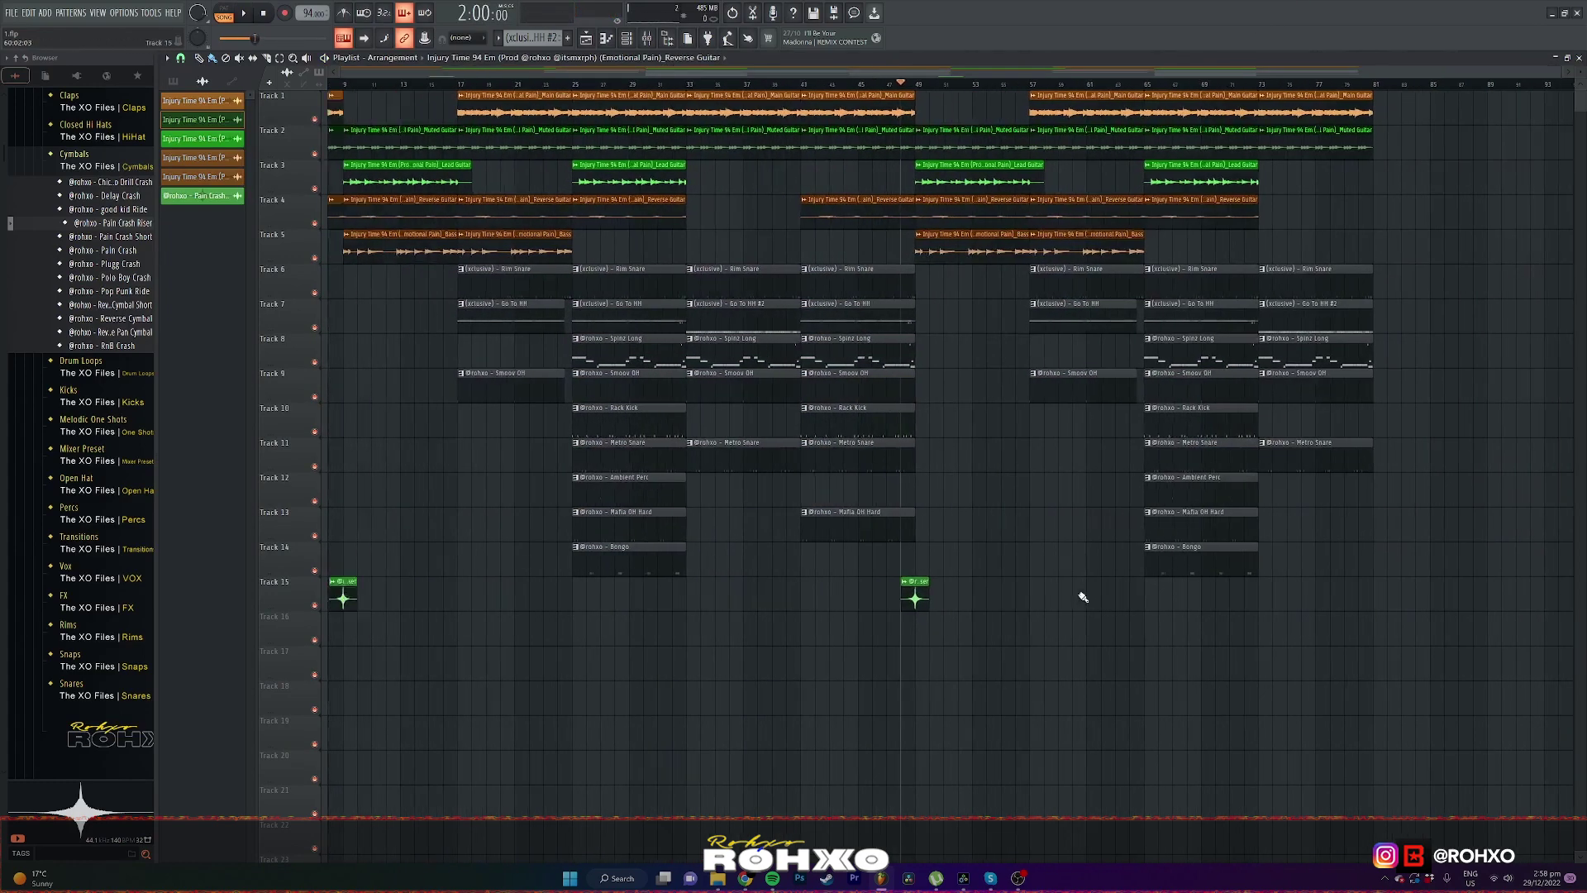
Create an automation clip for the Master track's volume across the whole arrangement
{"action": "scroll", "coordinate": [1080, 594], "scroll_direction": "down", "scroll_amount": 1}
{"action": "left_click", "coordinate": [647, 38]}
{"action": "right_click", "coordinate": [479, 395]}
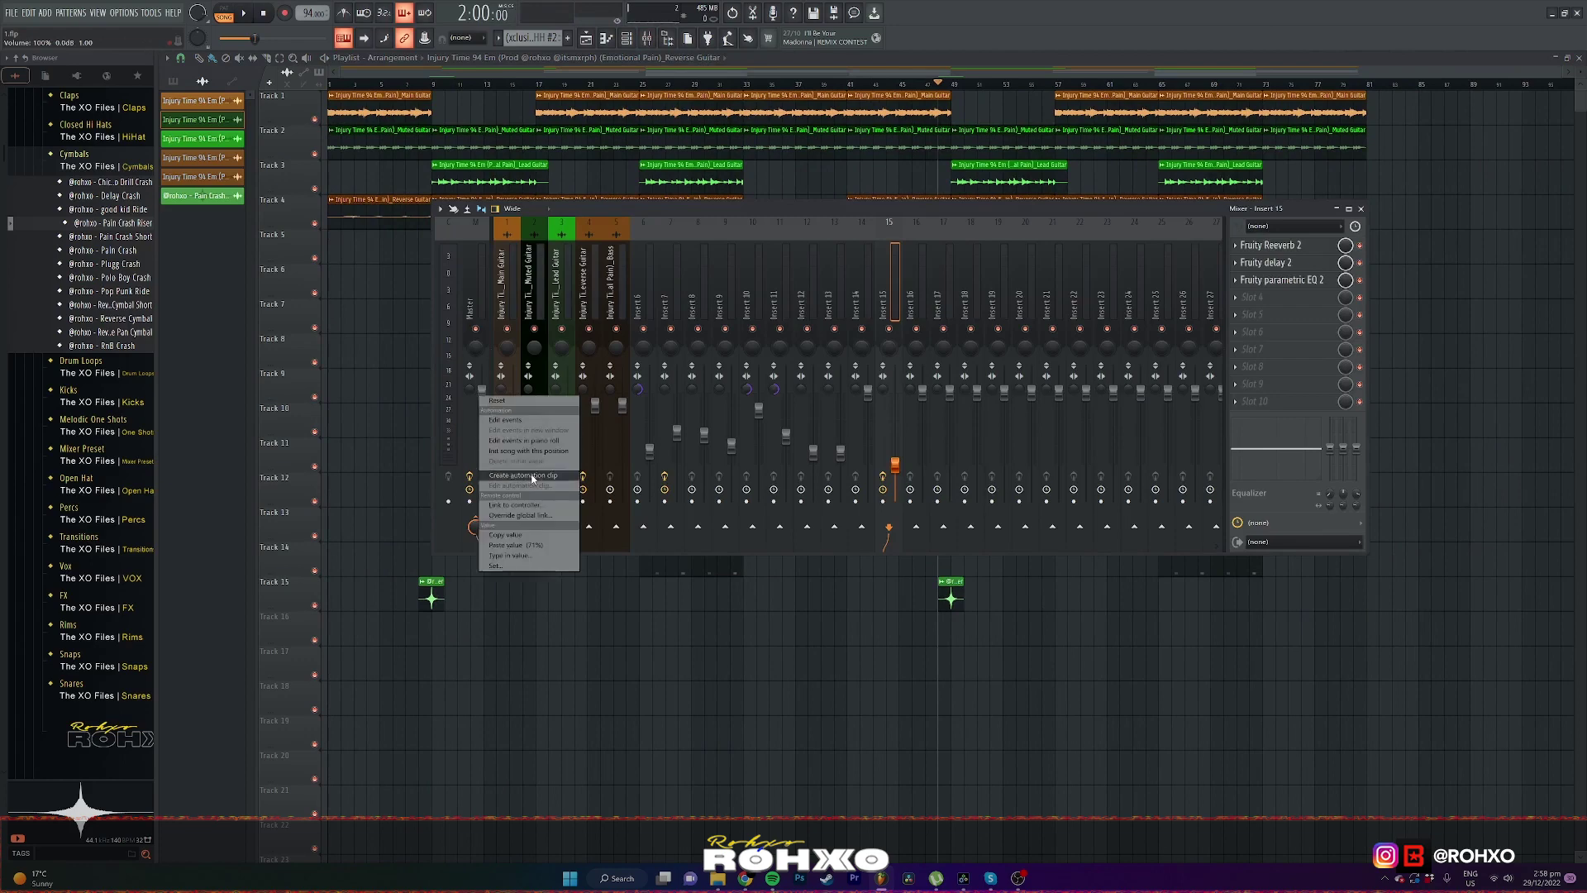
{"action": "left_click", "coordinate": [533, 477]}
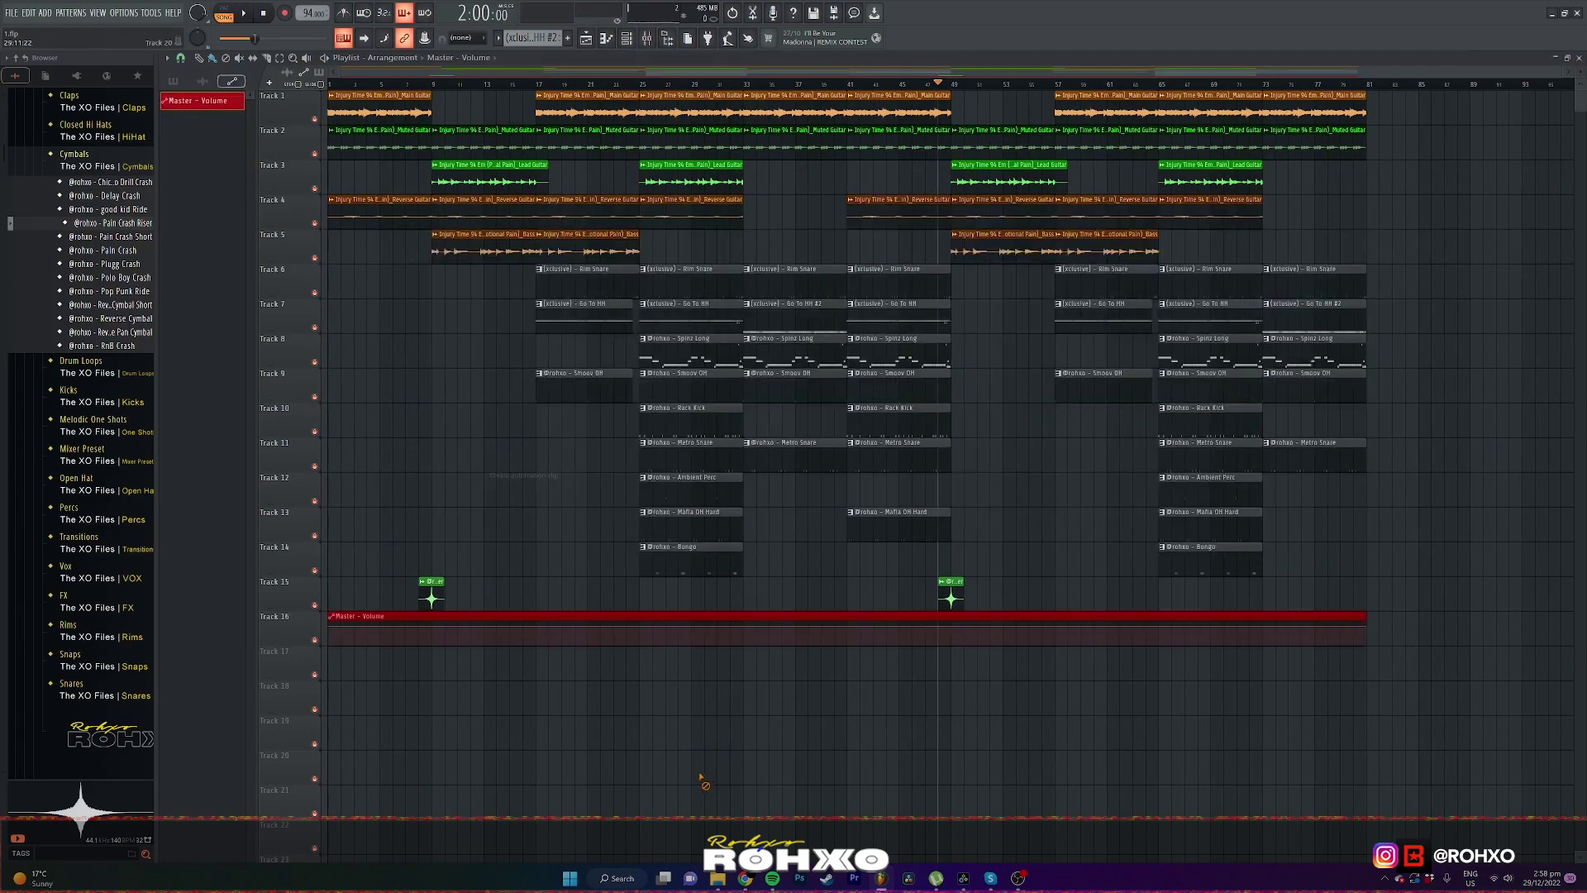
Copy the Master volume clip's starting value to a new point at bar 73, and lower the end point to the minimum for a fade-out
{"action": "right_click", "coordinate": [332, 627]}
{"action": "left_click", "coordinate": [383, 800]}
{"action": "scroll", "coordinate": [1387, 635], "scroll_direction": "up", "scroll_amount": 3}
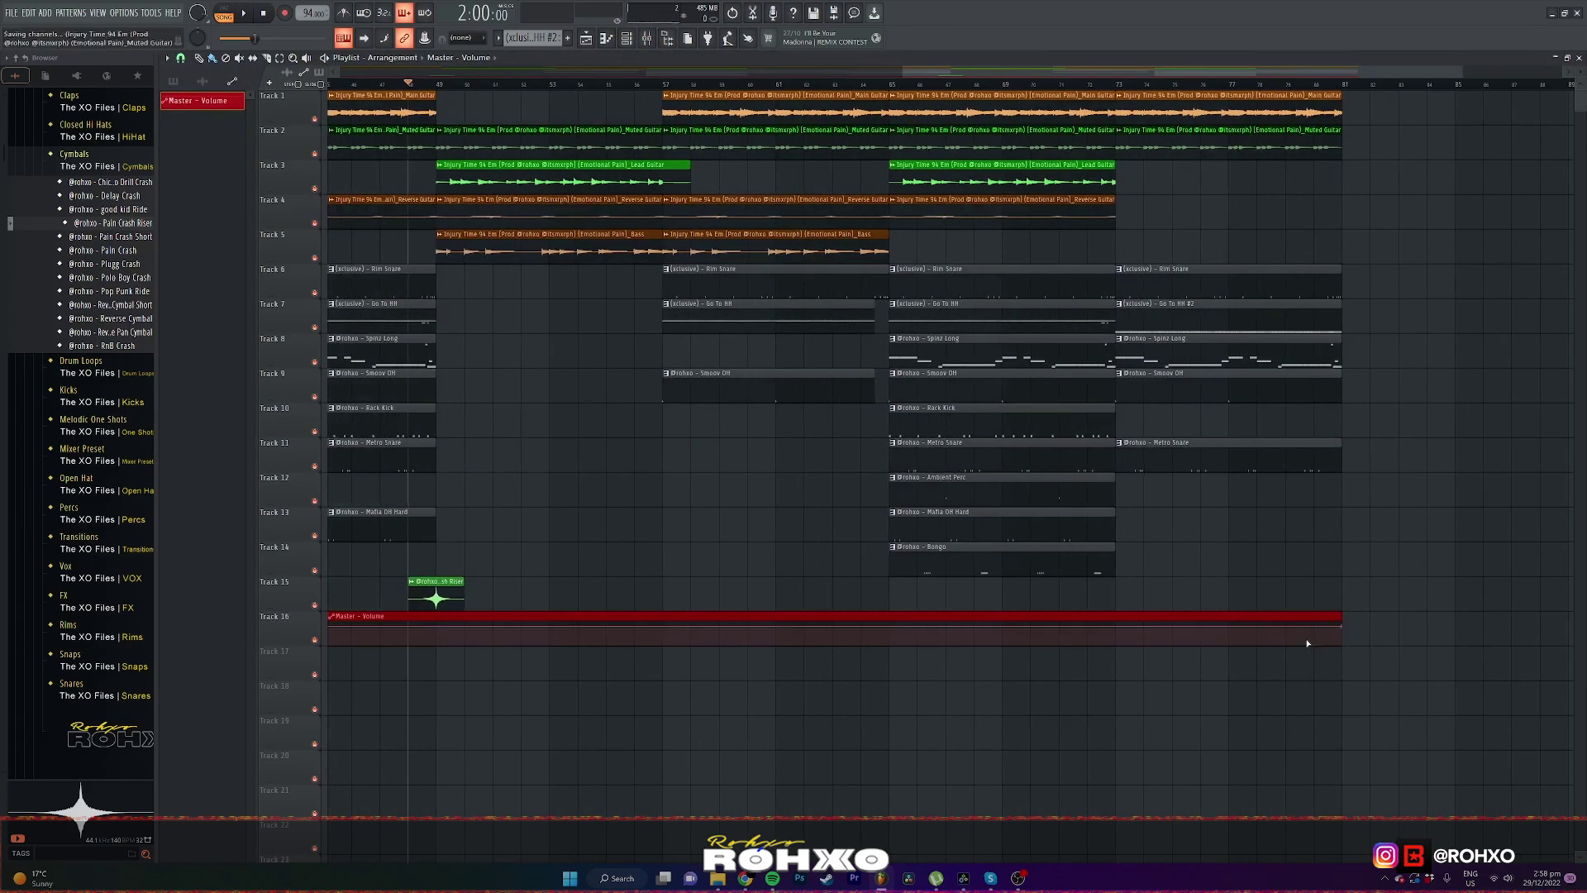
{"action": "right_click", "coordinate": [1119, 633]}
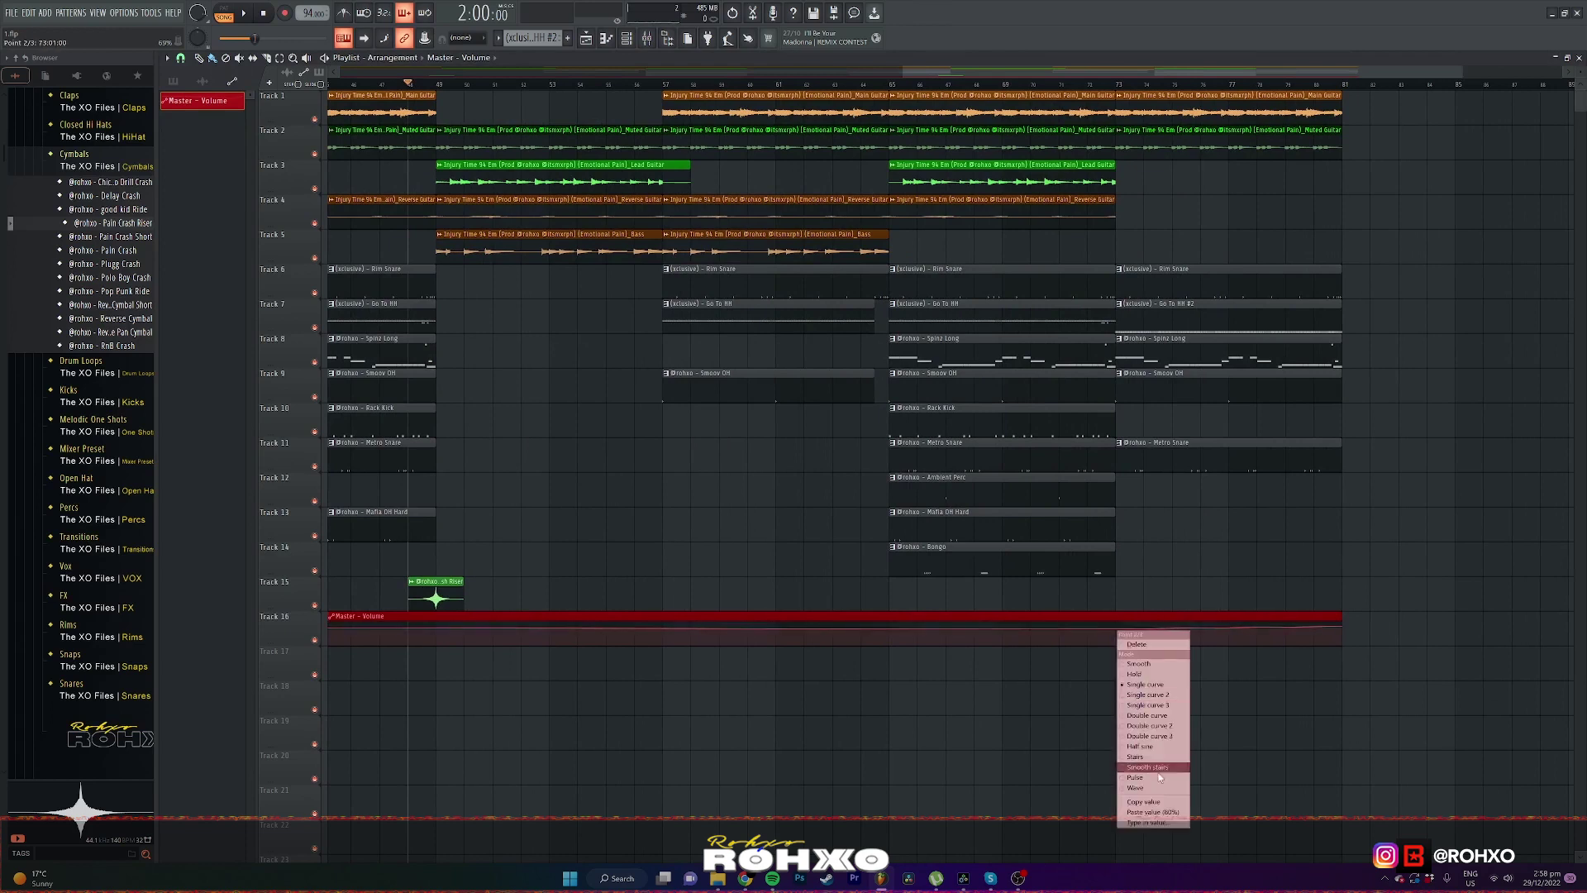
{"action": "left_click", "coordinate": [1153, 815]}
{"action": "left_click_drag", "start_coordinate": [1342, 627], "coordinate": [1342, 645]}
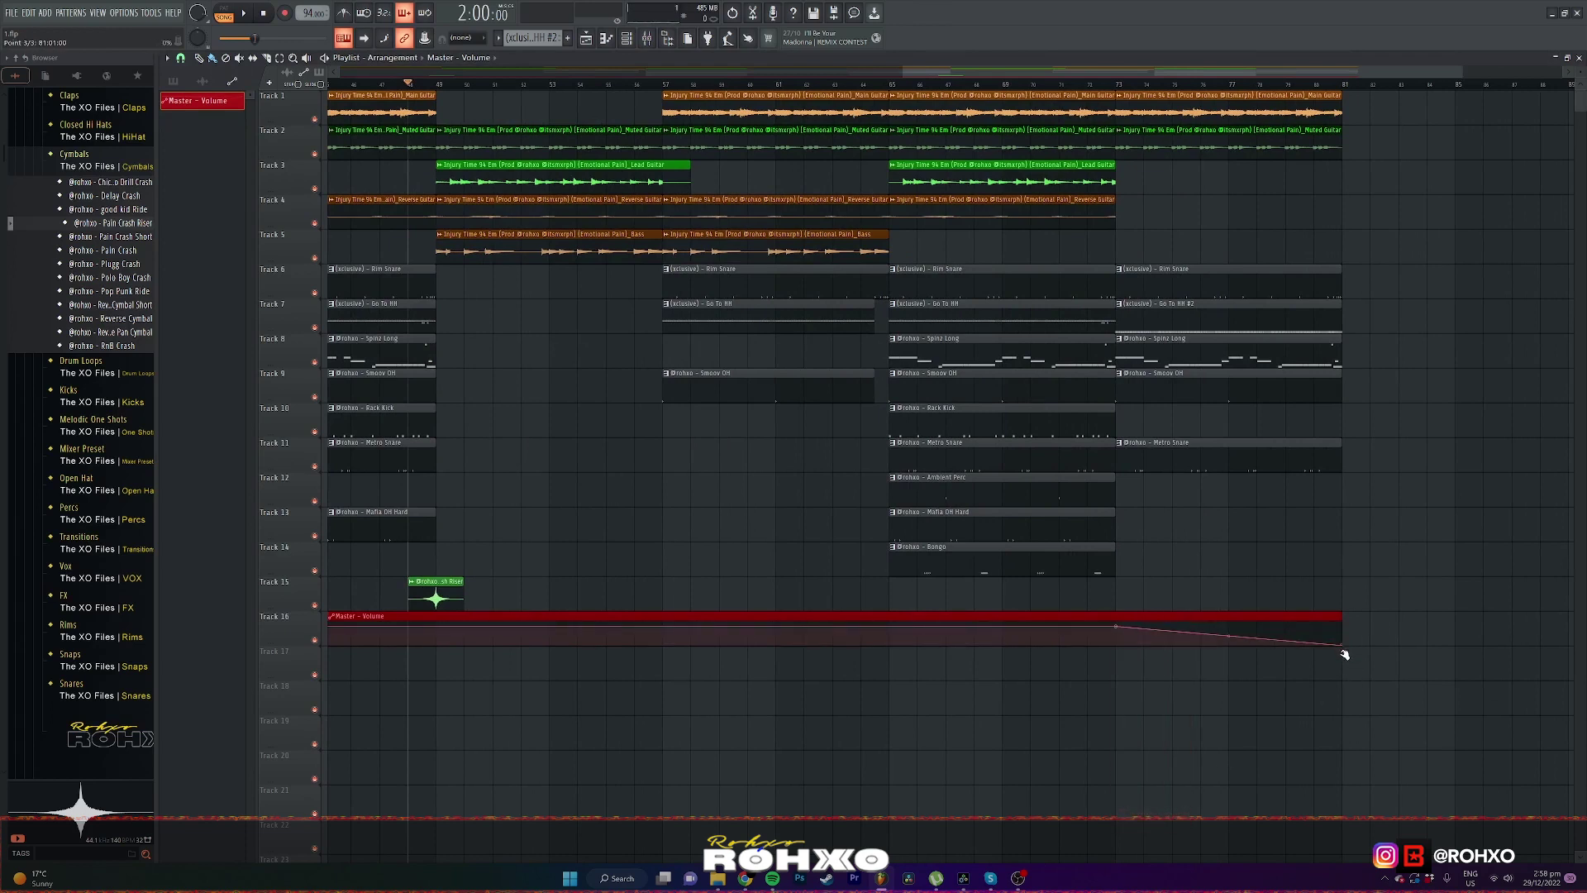